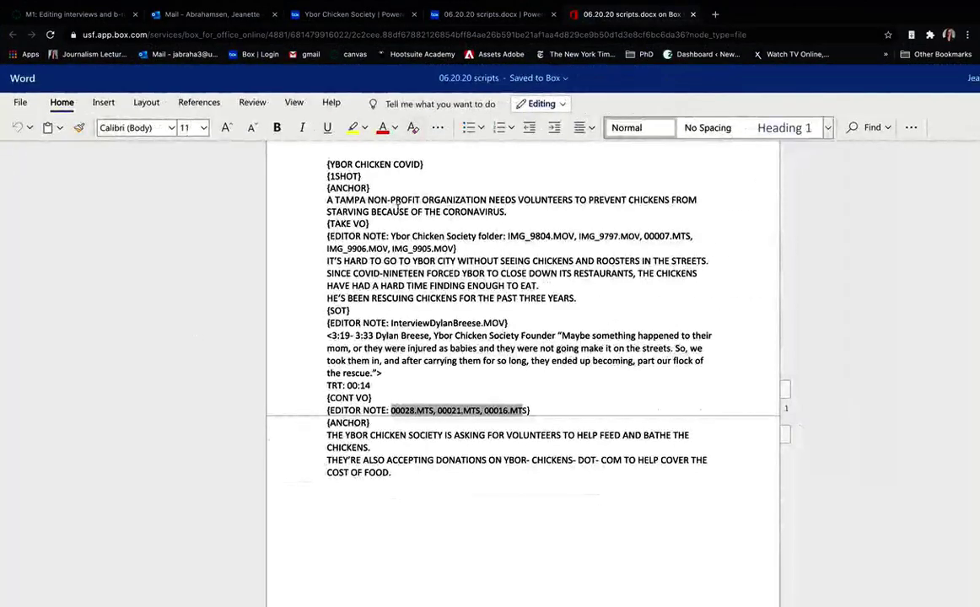
- Scroll through the script, then return to the Box preview of 06.20.20 scripts.docx
{"action": "scroll", "coordinate": [551, 387], "scroll_direction": "right", "scroll_amount": 1}
{"action": "scroll", "coordinate": [550, 386], "scroll_direction": "up", "scroll_amount": 2}
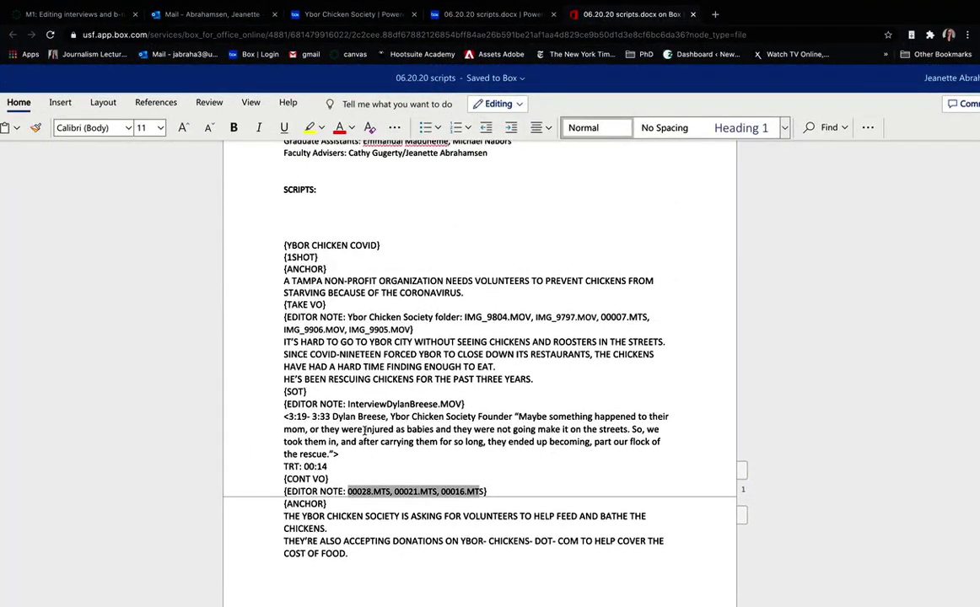
{"action": "scroll", "coordinate": [364, 430], "scroll_direction": "down", "scroll_amount": 1}
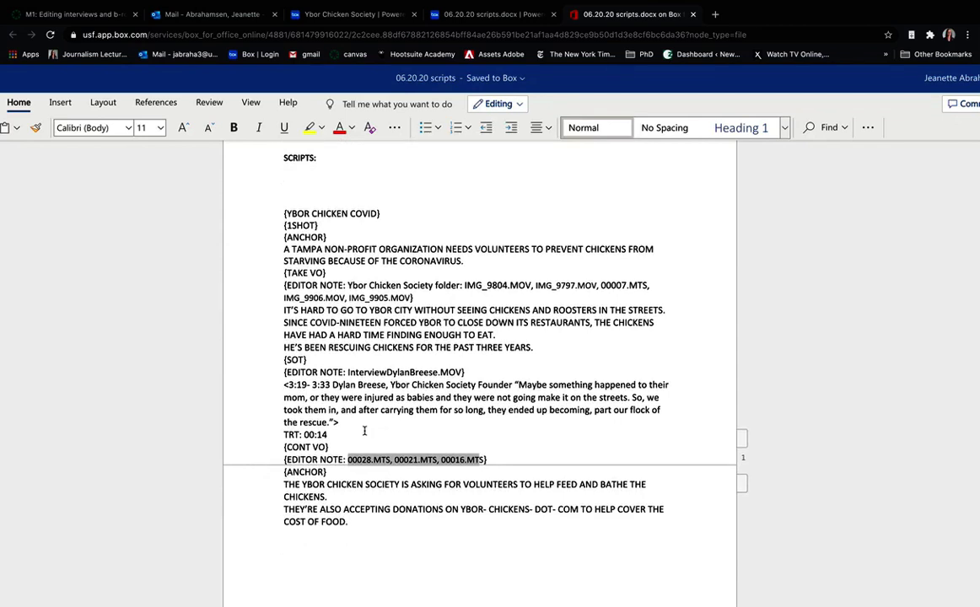
{"action": "left_click", "coordinate": [432, 19]}
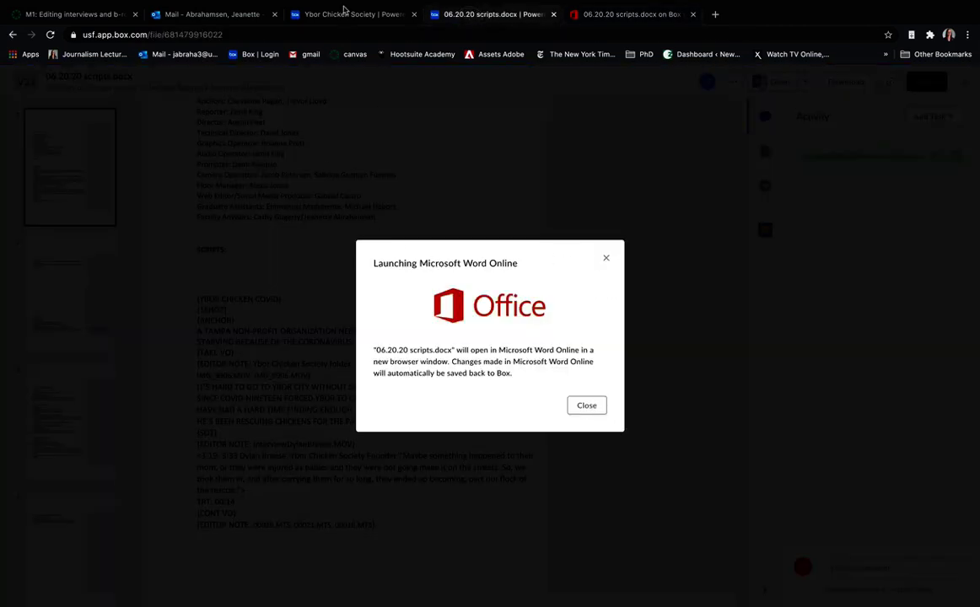
- Dismiss the Word Online launch notice and go up to the 2020 Fall Florida Focus folder
{"action": "left_click", "coordinate": [324, 39]}
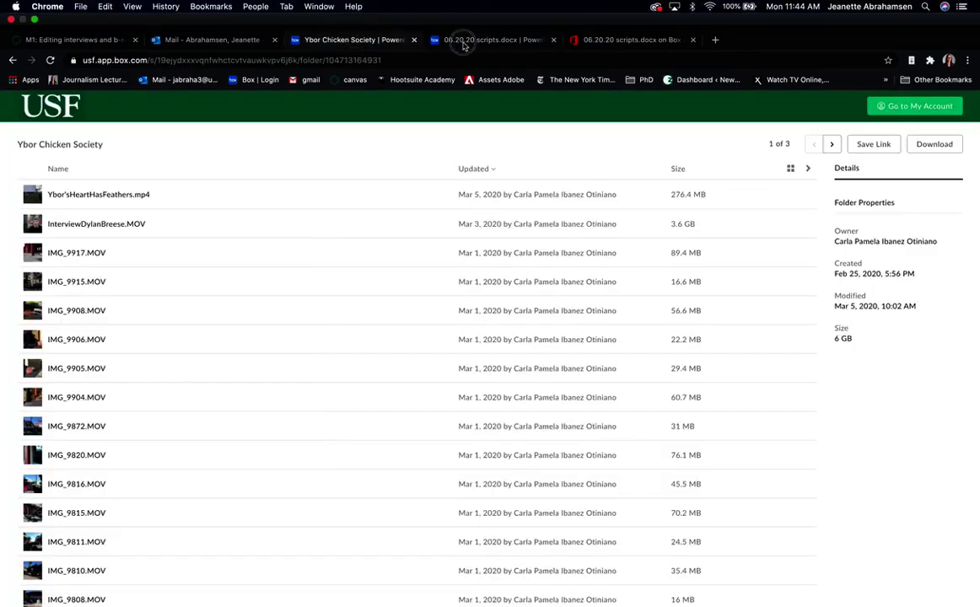
{"action": "left_click", "coordinate": [463, 44]}
{"action": "left_click", "coordinate": [607, 268]}
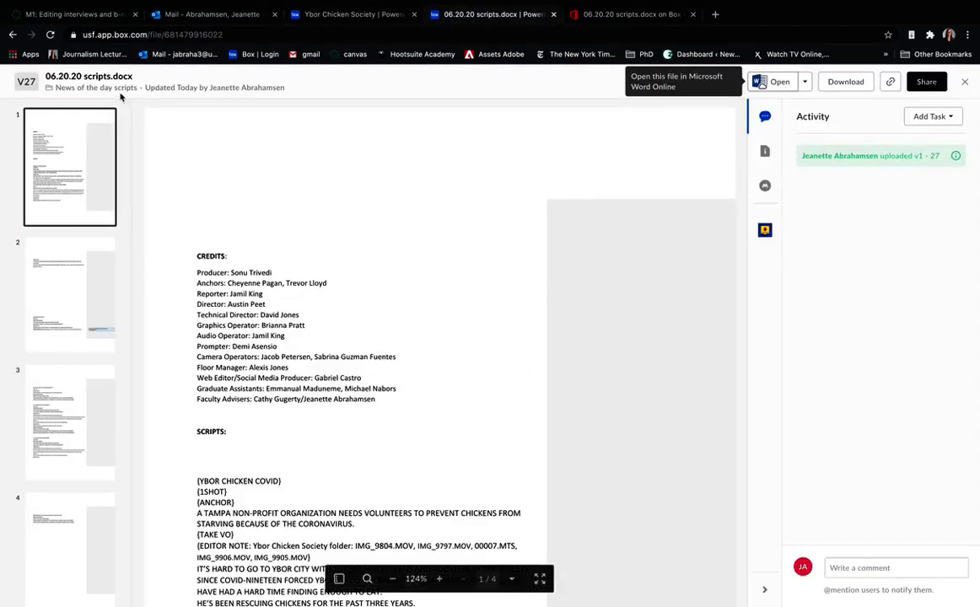
{"action": "left_click", "coordinate": [118, 88]}
{"action": "left_click", "coordinate": [298, 119]}
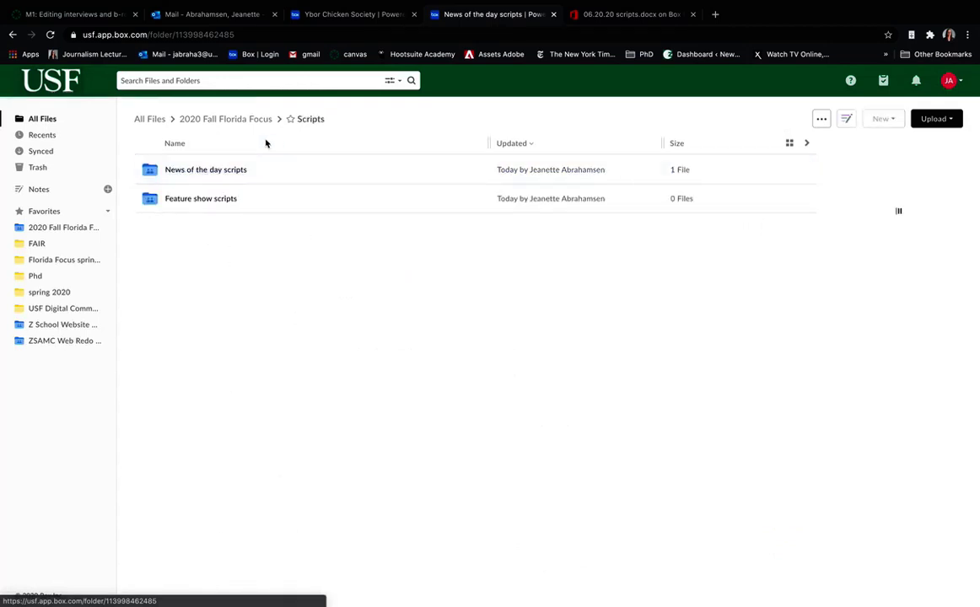
{"action": "left_click", "coordinate": [224, 120]}
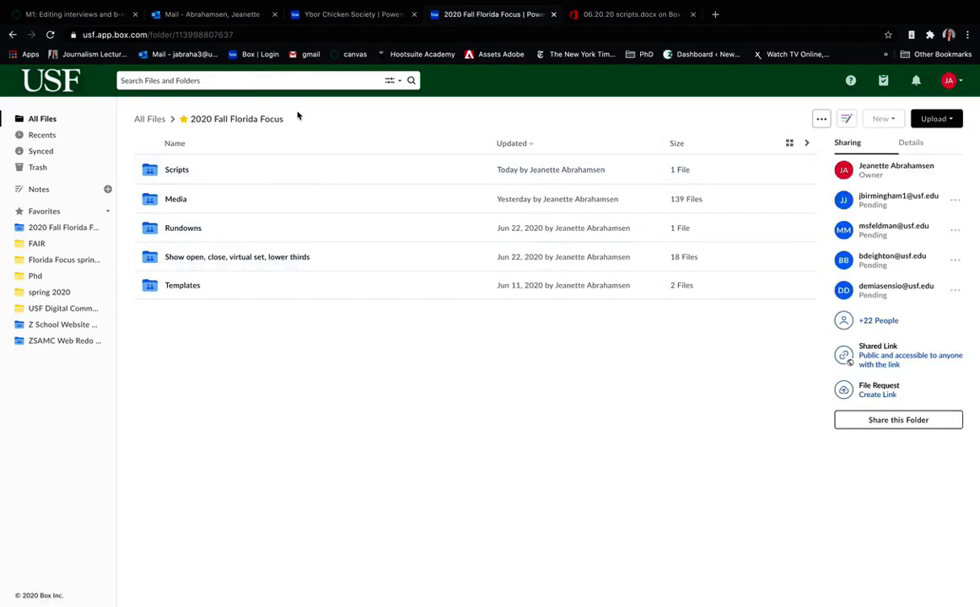
- Open 06.20.20 scripts.docx from Scripts > News of the day scripts in Word Online
{"action": "left_click", "coordinate": [177, 171]}
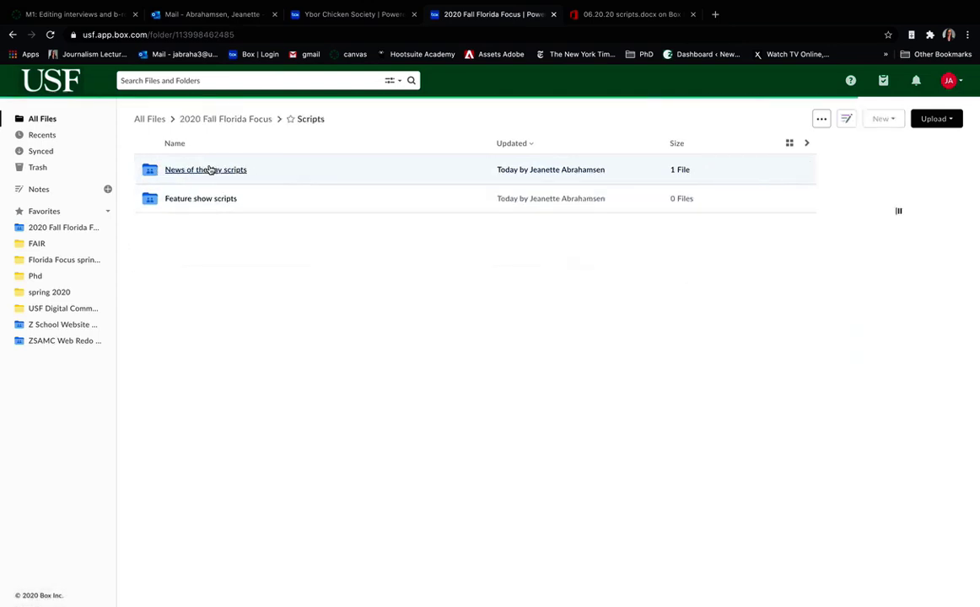
{"action": "left_click", "coordinate": [210, 170]}
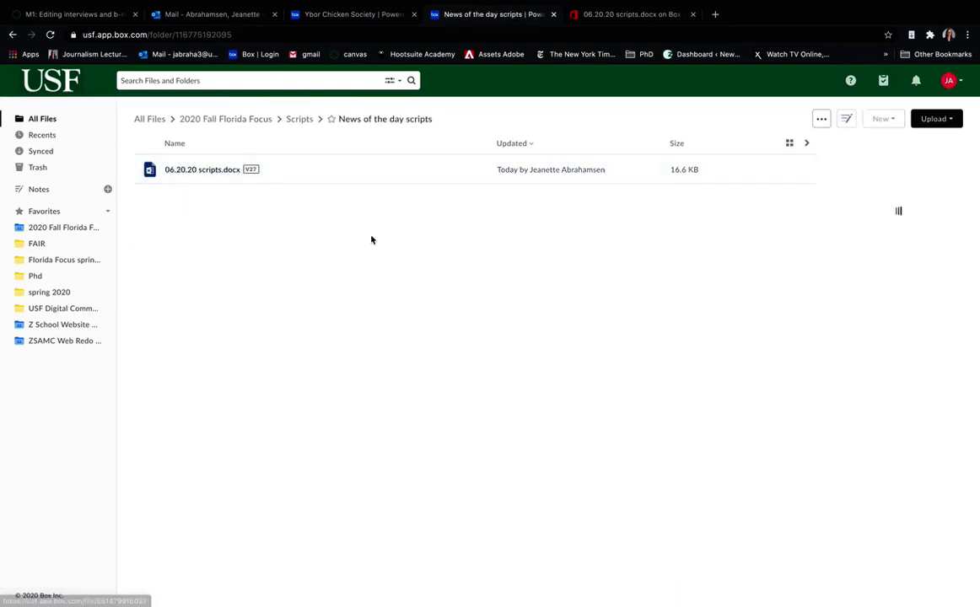
{"action": "left_click", "coordinate": [196, 169]}
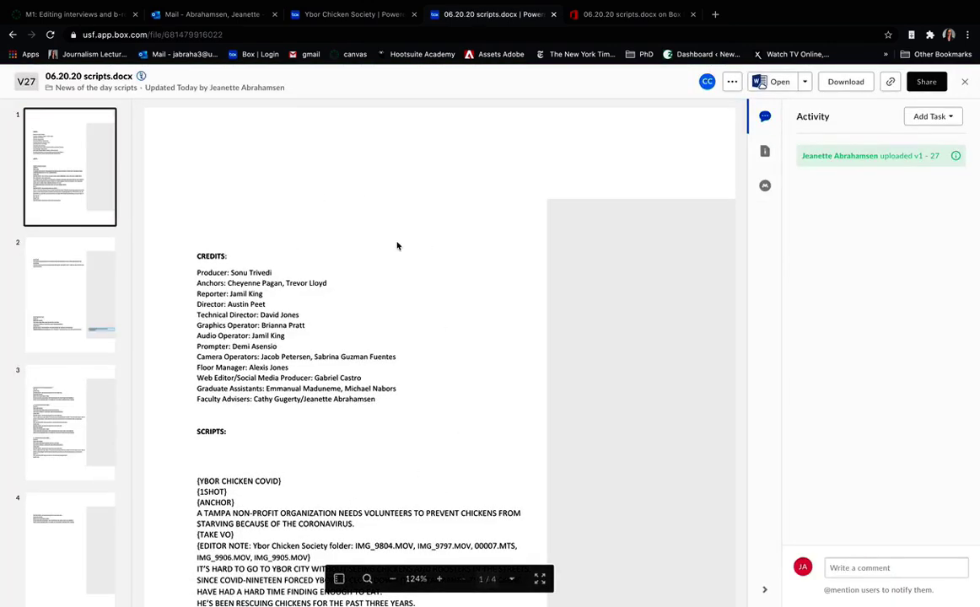
{"action": "left_click", "coordinate": [780, 81]}
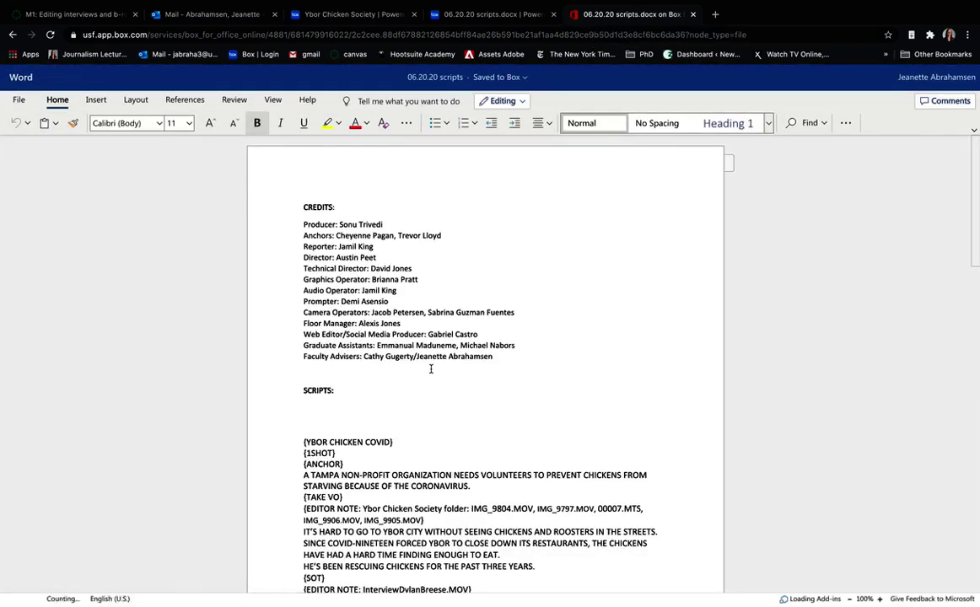
{"action": "scroll", "coordinate": [431, 368], "scroll_direction": "down", "scroll_amount": 5}
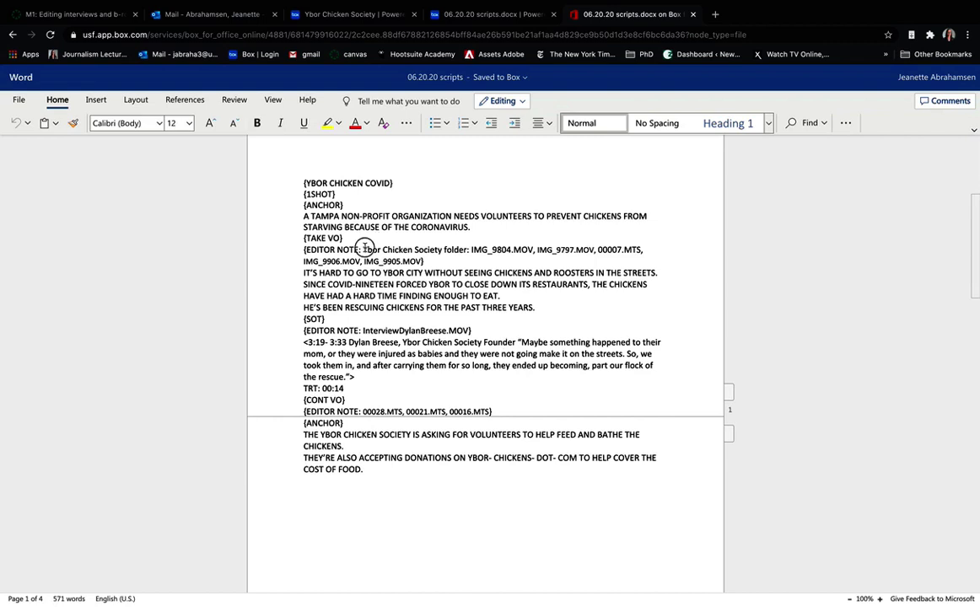
{"action": "left_click_drag", "start_coordinate": [364, 249], "coordinate": [422, 263]}
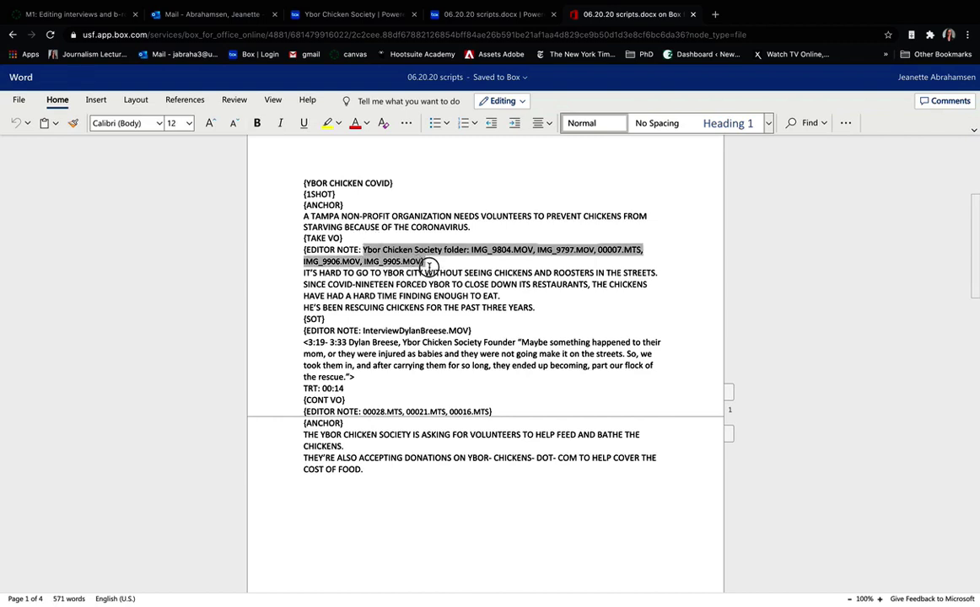
{"action": "left_click", "coordinate": [349, 266]}
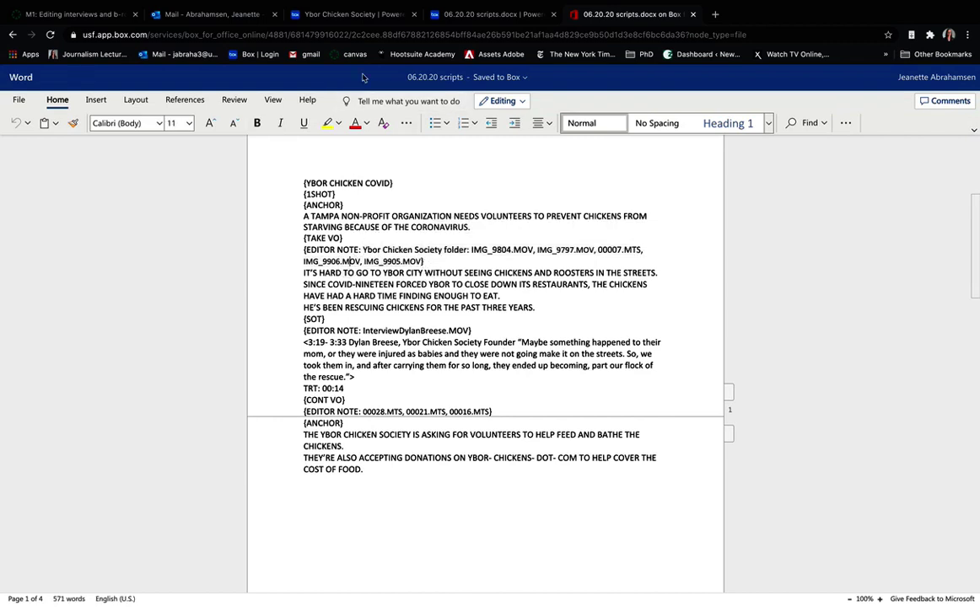
{"action": "left_click", "coordinate": [343, 15]}
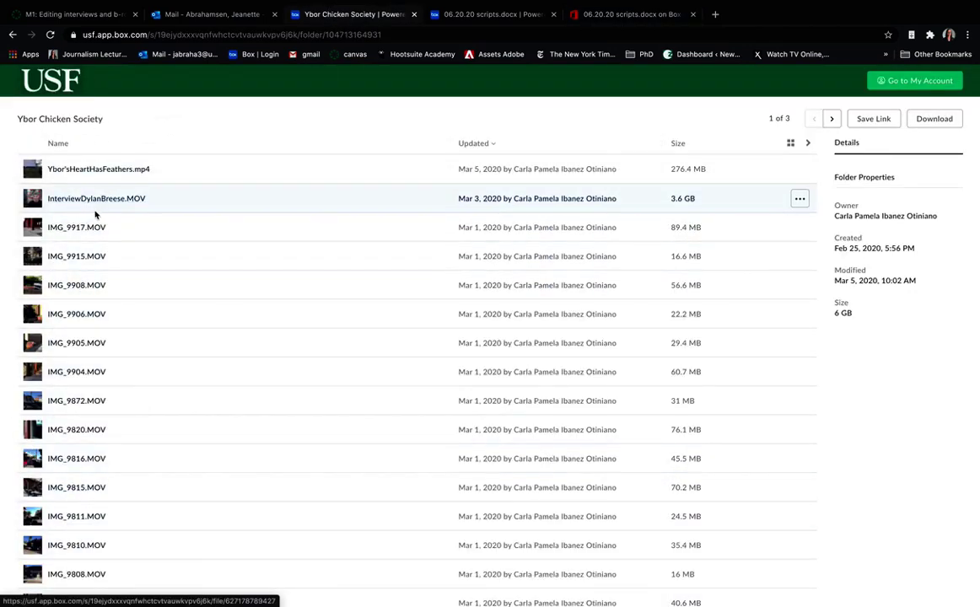
{"action": "left_click", "coordinate": [632, 14]}
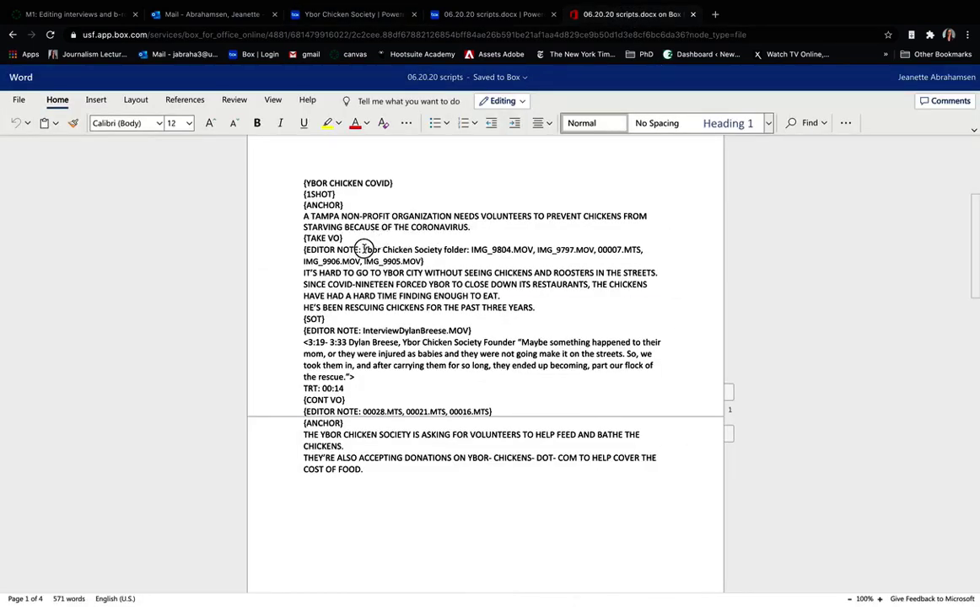
{"action": "left_click_drag", "start_coordinate": [364, 249], "coordinate": [422, 261]}
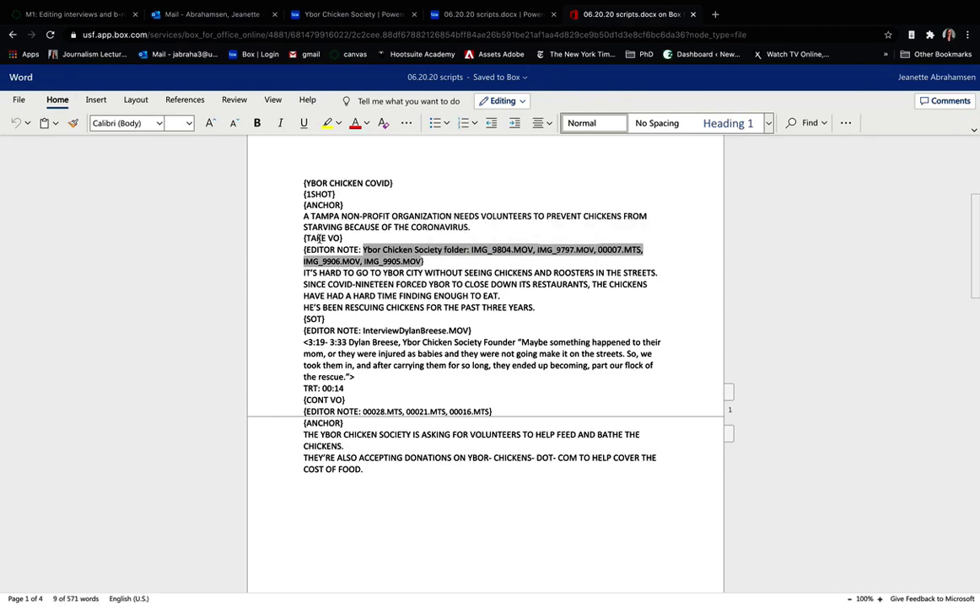
{"action": "left_click_drag", "start_coordinate": [305, 238], "coordinate": [538, 306]}
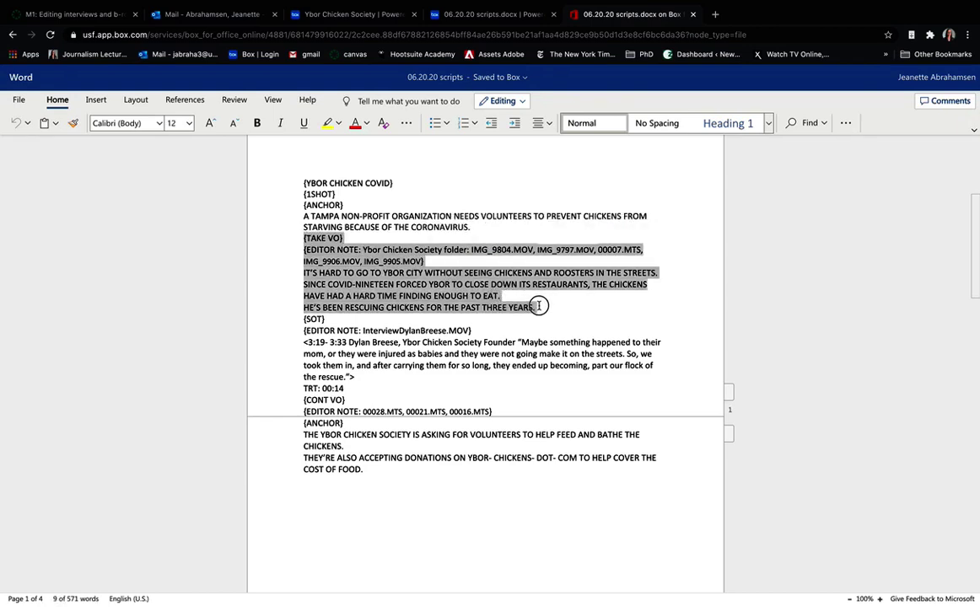
{"action": "left_click_drag", "start_coordinate": [364, 331], "coordinate": [466, 331]}
{"action": "left_click_drag", "start_coordinate": [307, 342], "coordinate": [362, 377]}
{"action": "left_click", "coordinate": [365, 389]}
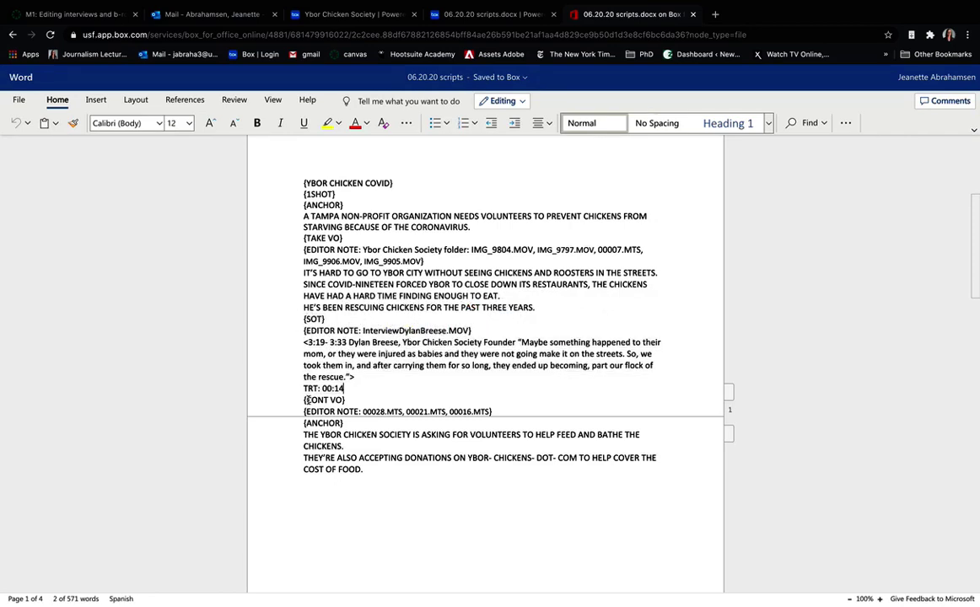
{"action": "left_click_drag", "start_coordinate": [305, 399], "coordinate": [418, 487]}
{"action": "left_click", "coordinate": [368, 422]}
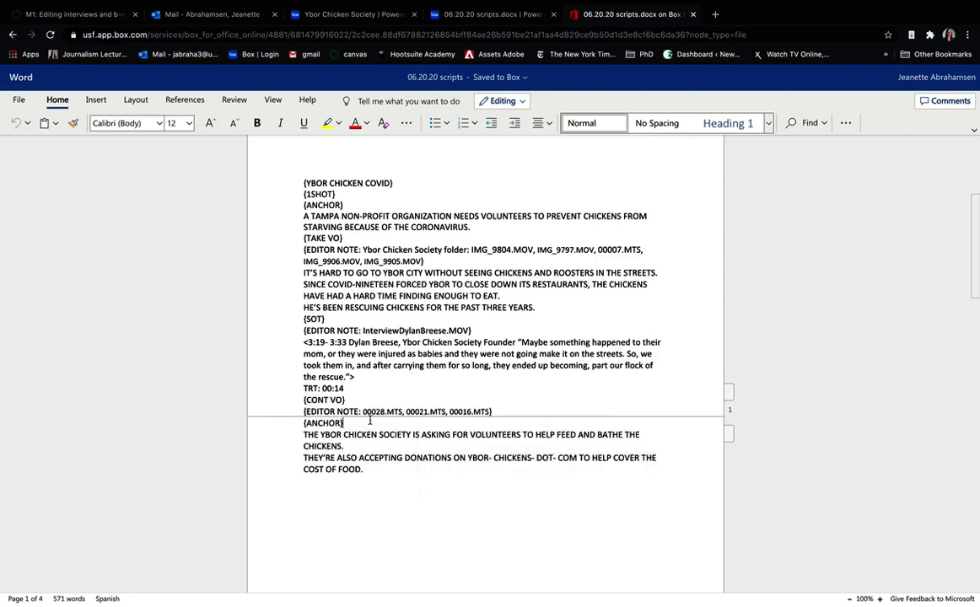
{"action": "left_click_drag", "start_coordinate": [365, 412], "coordinate": [487, 414]}
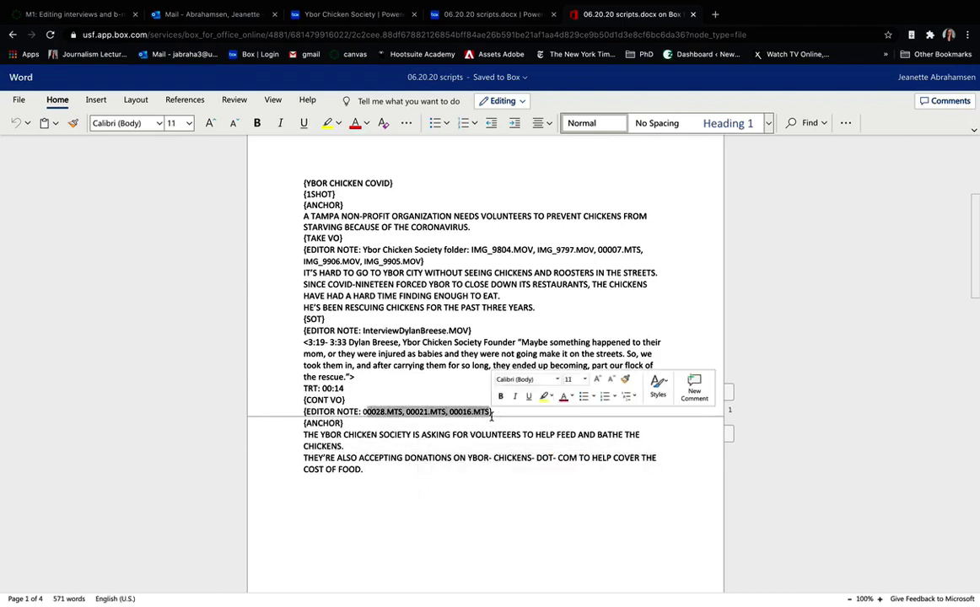
{"action": "left_click", "coordinate": [376, 434]}
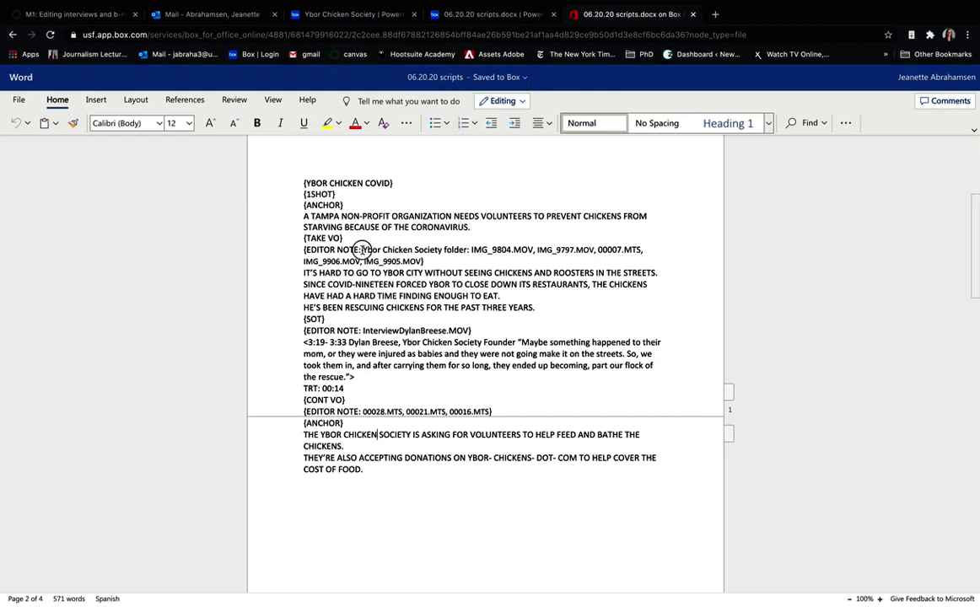
{"action": "left_click_drag", "start_coordinate": [362, 249], "coordinate": [421, 265]}
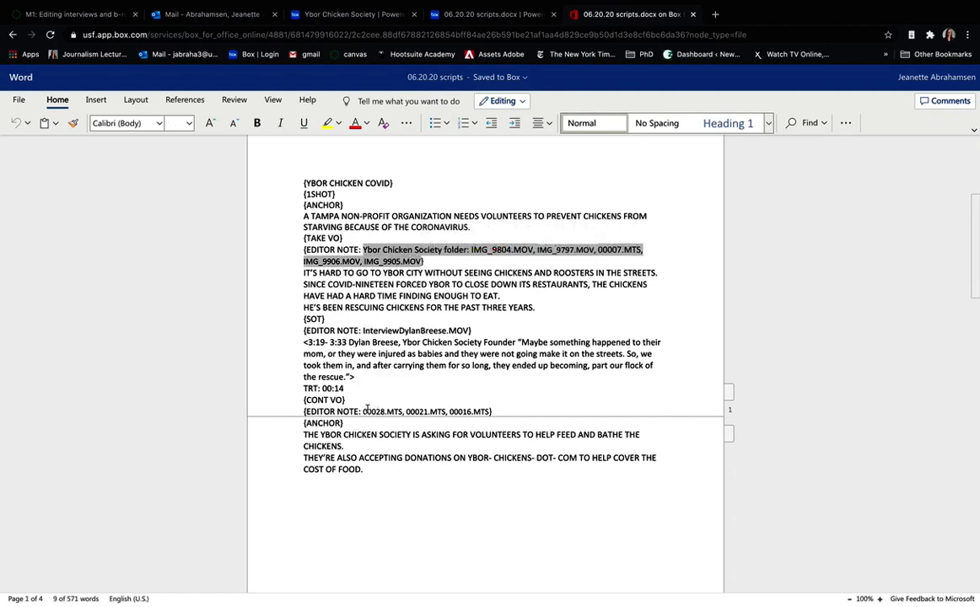
{"action": "left_click_drag", "start_coordinate": [363, 411], "coordinate": [490, 413]}
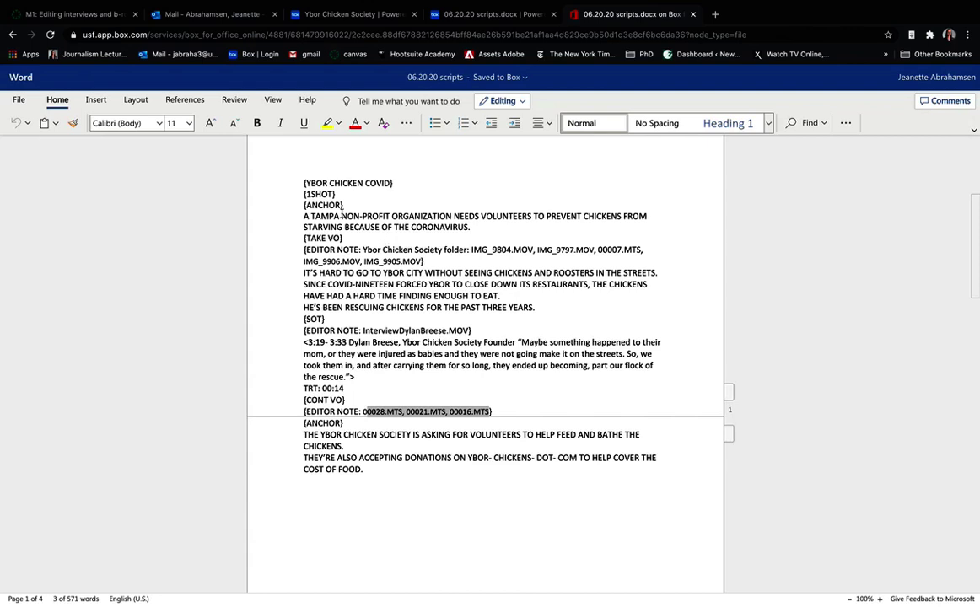
{"action": "left_click_drag", "start_coordinate": [304, 185], "coordinate": [317, 472]}
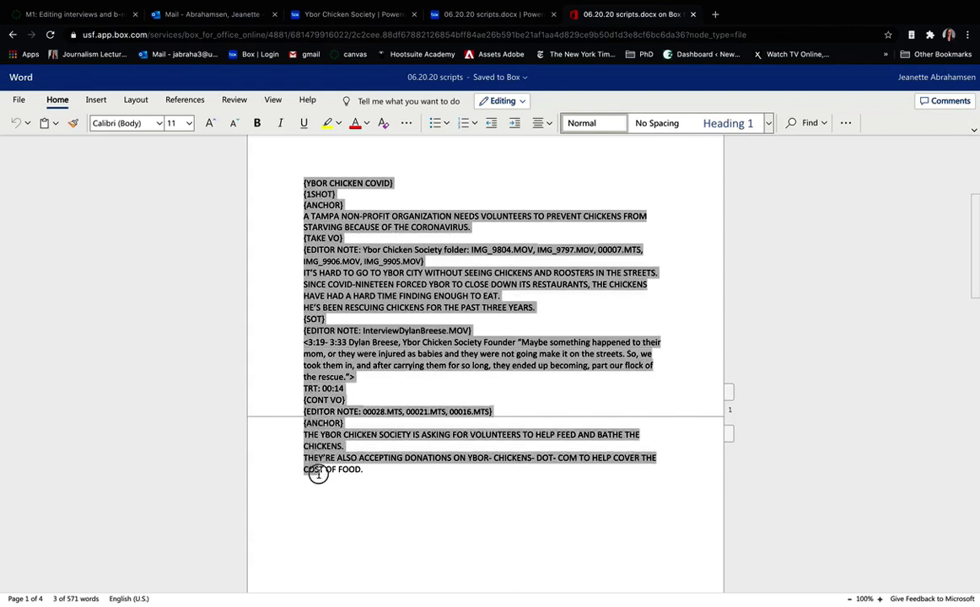
{"action": "left_click", "coordinate": [311, 218]}
{"action": "left_click_drag", "start_coordinate": [306, 217], "coordinate": [481, 229]}
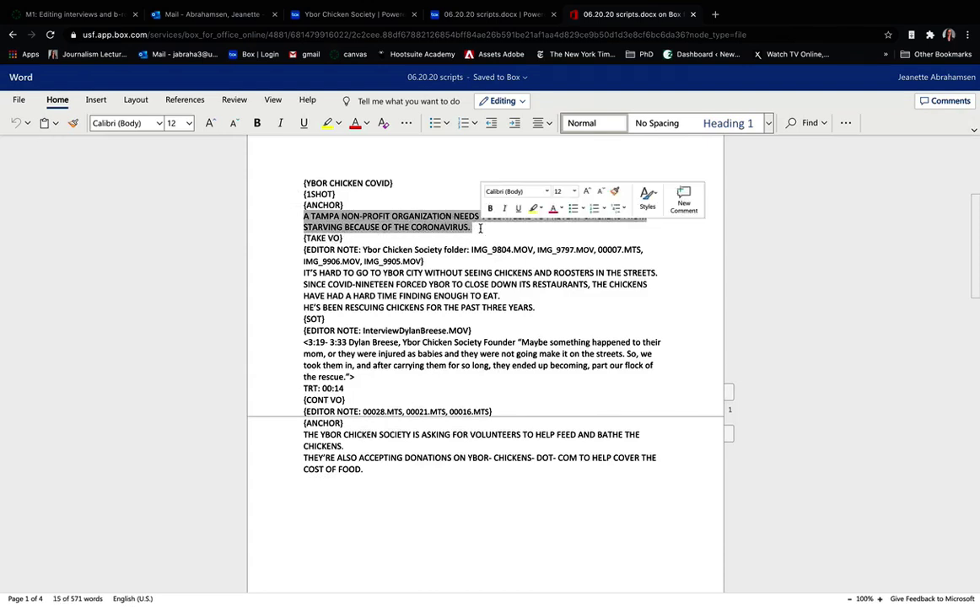
{"action": "left_click", "coordinate": [327, 238]}
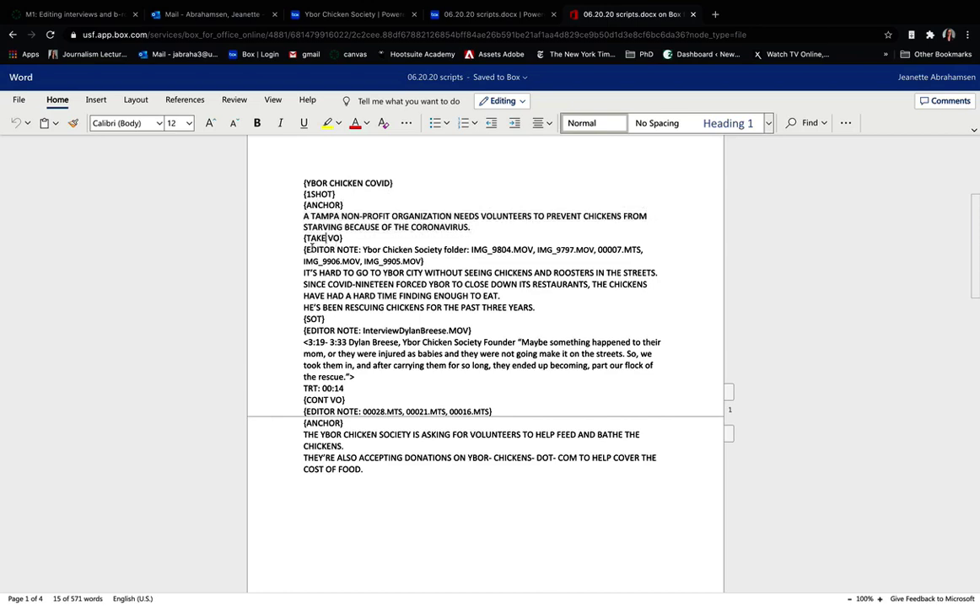
{"action": "left_click_drag", "start_coordinate": [305, 242], "coordinate": [534, 310]}
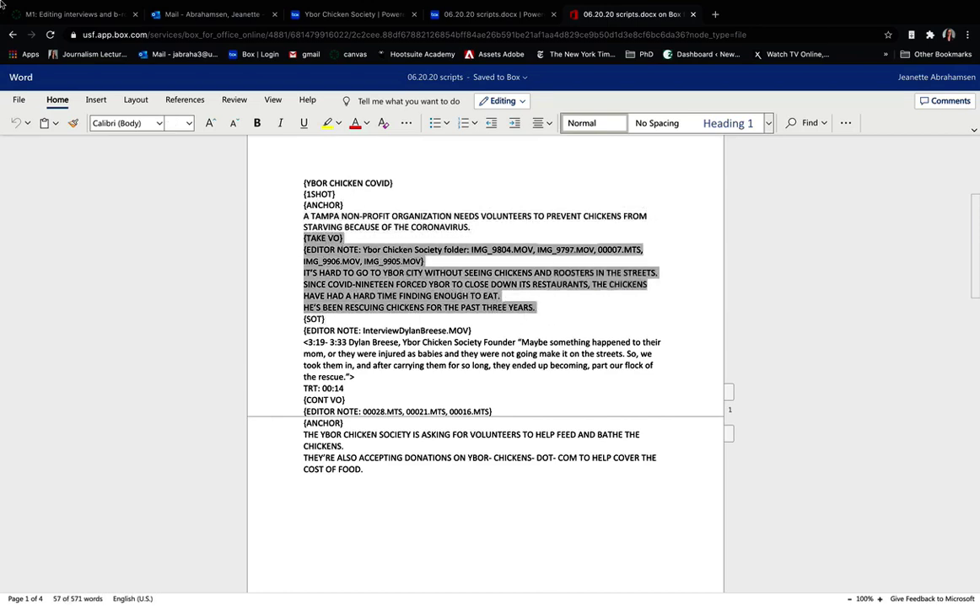
{"action": "mouse_move", "coordinate": [1, 2]}
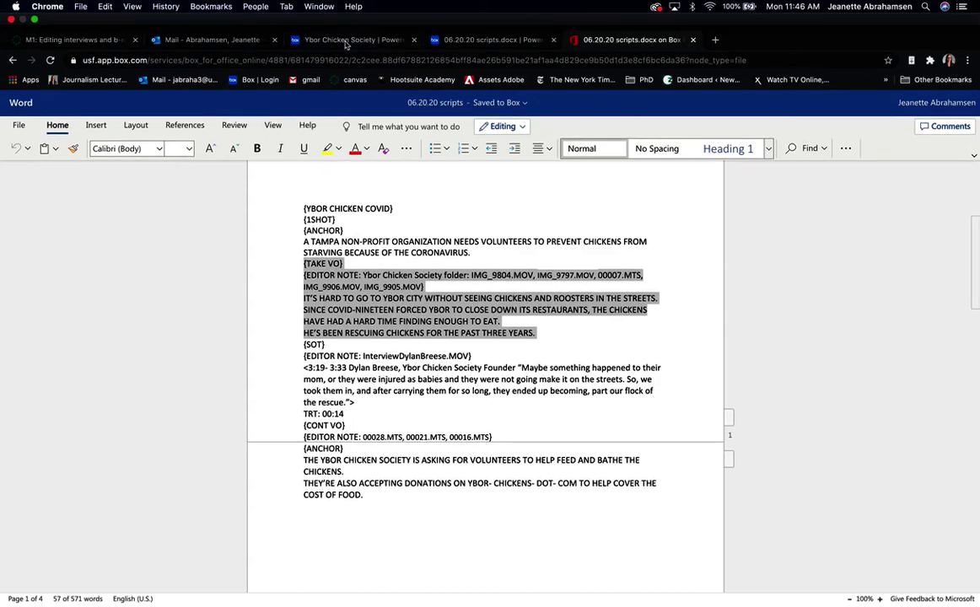
- Check the clip options in the Ybor Chicken Society clip folder
{"action": "left_click", "coordinate": [347, 44]}
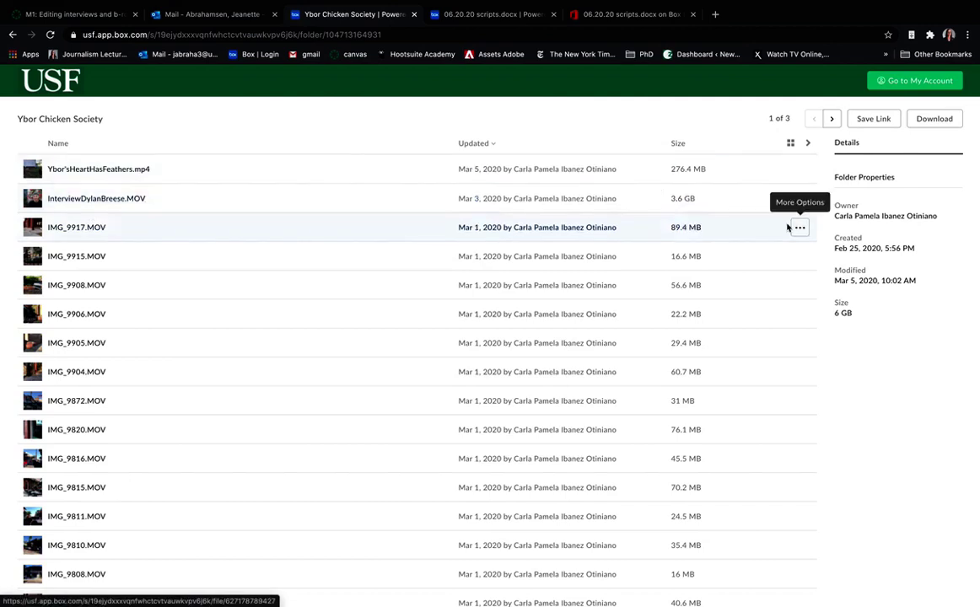
{"action": "left_click", "coordinate": [799, 198]}
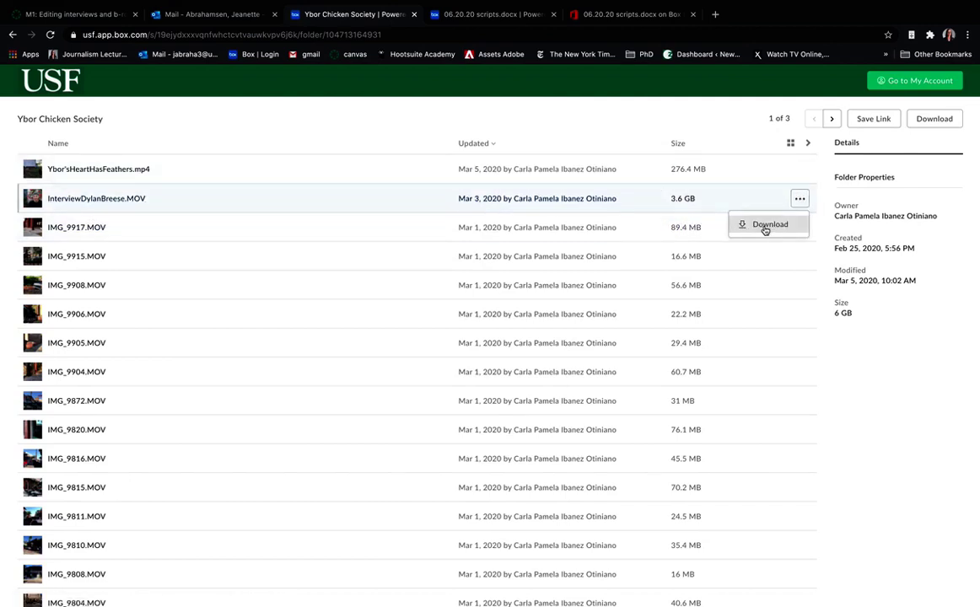
{"action": "scroll", "coordinate": [77, 378], "scroll_direction": "down", "scroll_amount": 3}
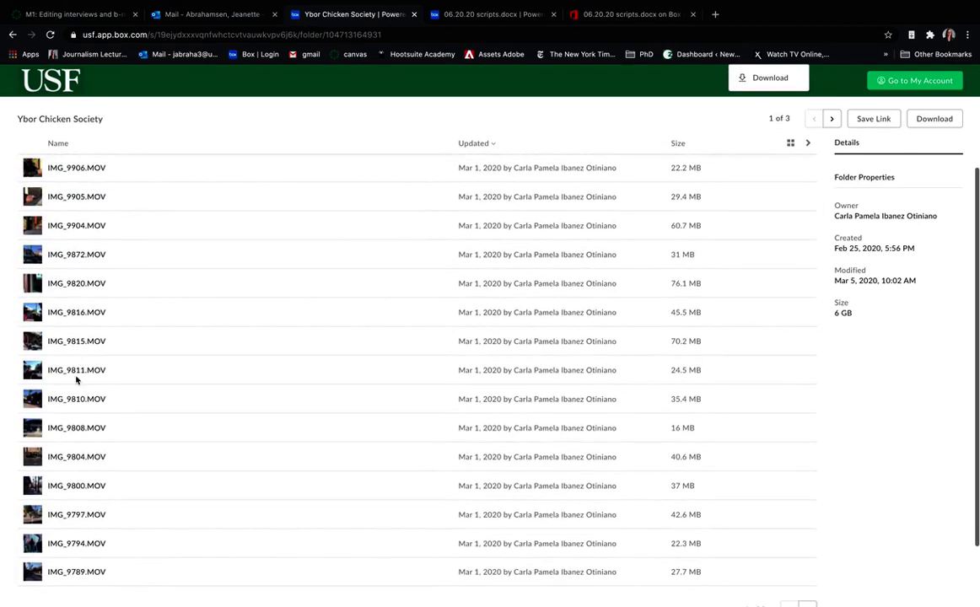
{"action": "scroll", "coordinate": [145, 374], "scroll_direction": "up", "scroll_amount": 3}
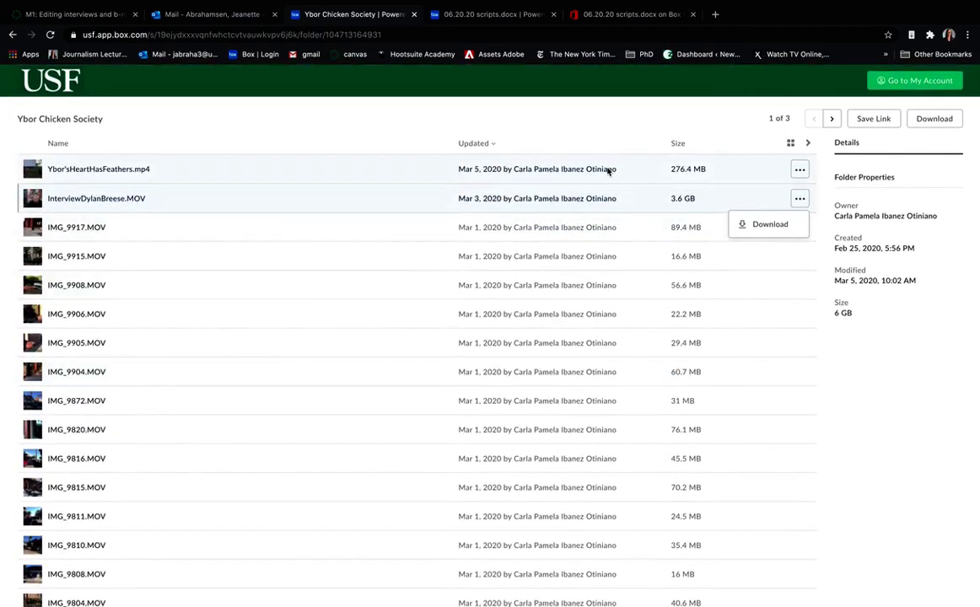
- Open the script in Word Online and select the b-roll file name IMG_9804.MOV
{"action": "left_click", "coordinate": [480, 17]}
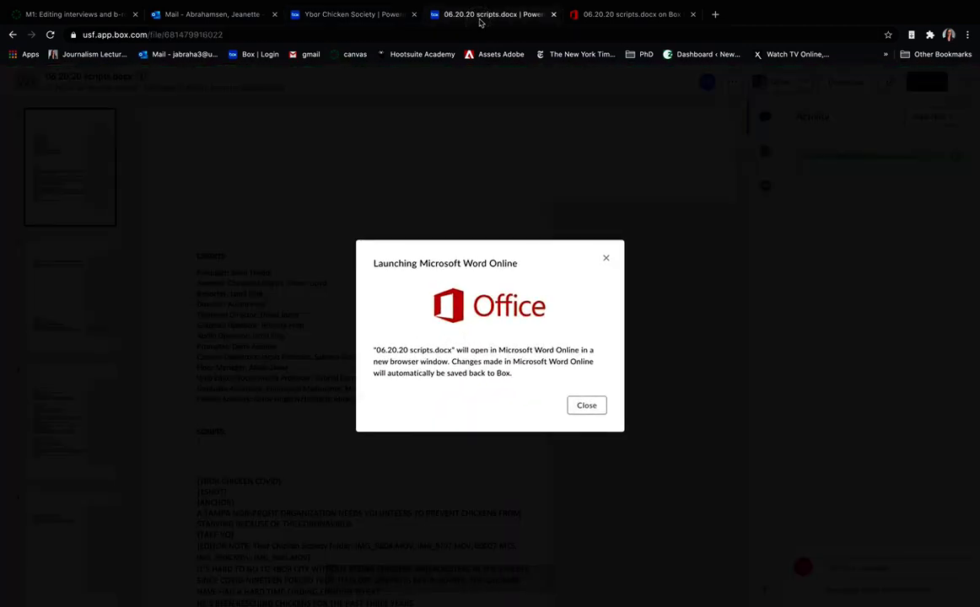
{"action": "left_click", "coordinate": [571, 14]}
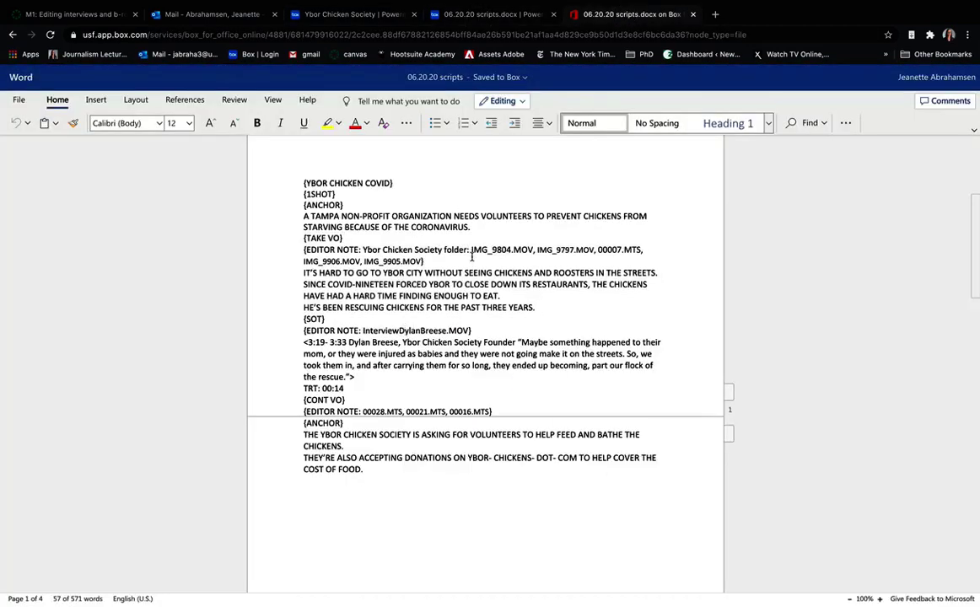
{"action": "left_click_drag", "start_coordinate": [472, 250], "coordinate": [533, 249]}
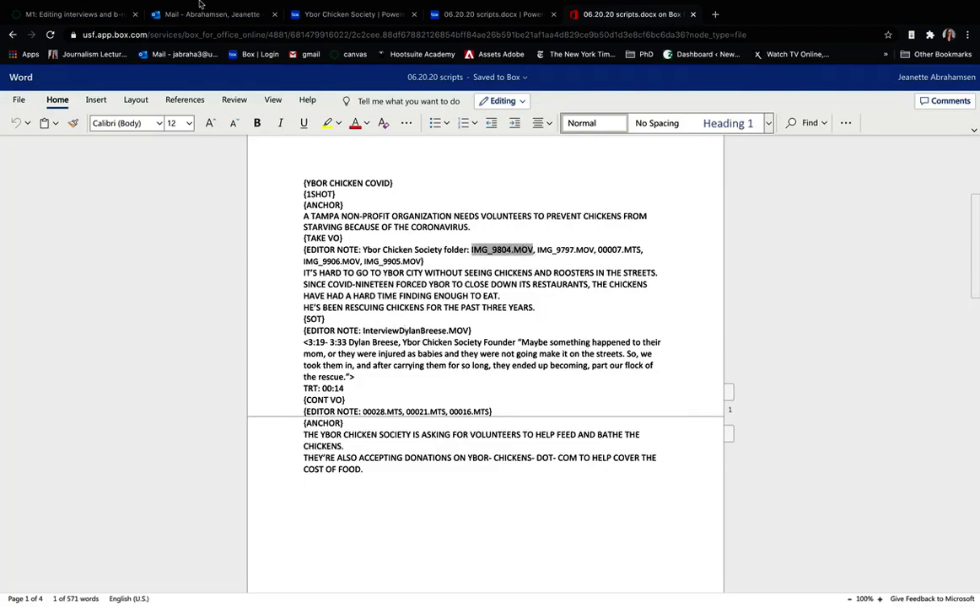
{"action": "key", "text": "ctrl+Up"}
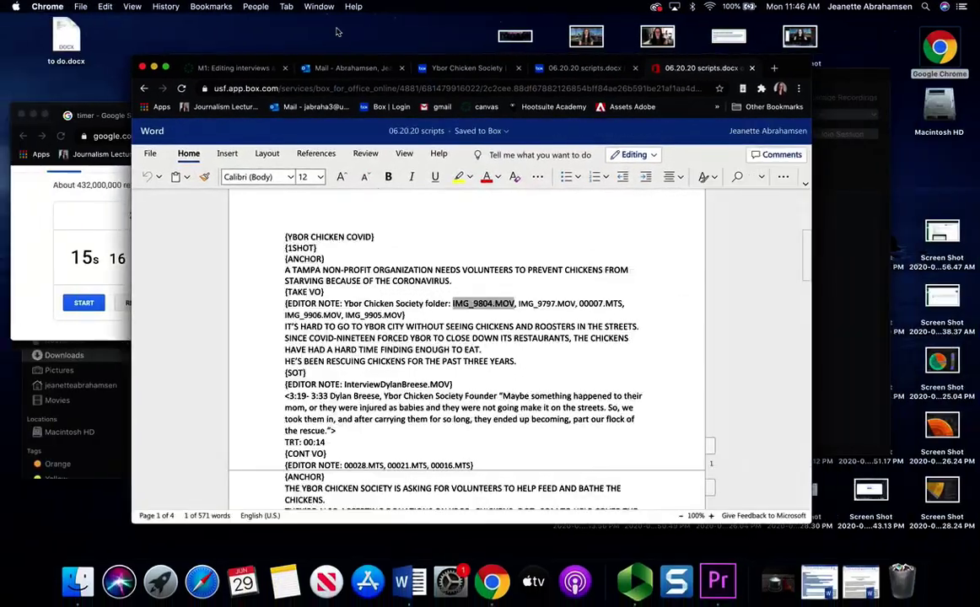
- Bring the Downloads Finder window forward and open a second Finder window
{"action": "left_click", "coordinate": [296, 65]}
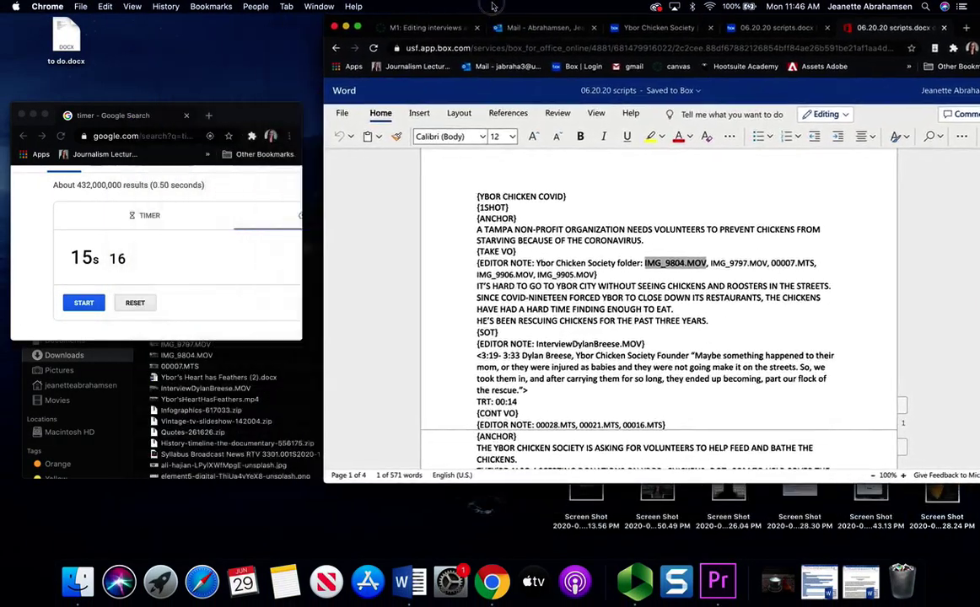
{"action": "left_click", "coordinate": [174, 409]}
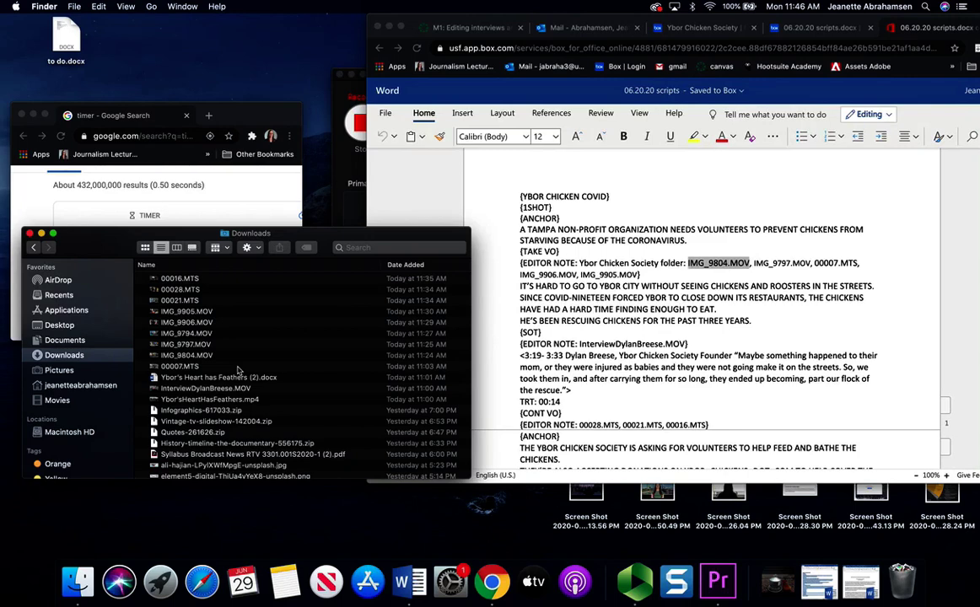
{"action": "left_click", "coordinate": [71, 6]}
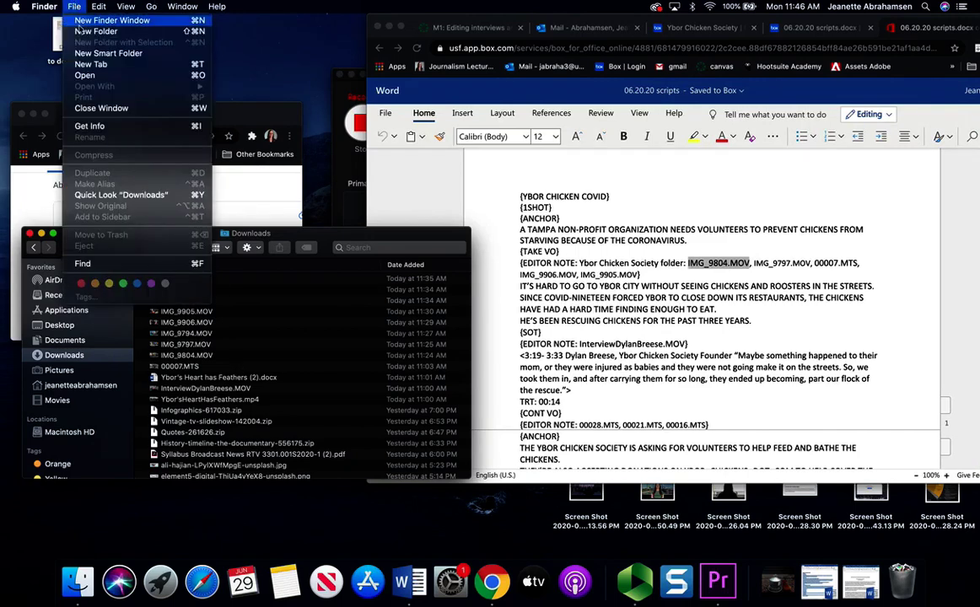
{"action": "left_click", "coordinate": [78, 21]}
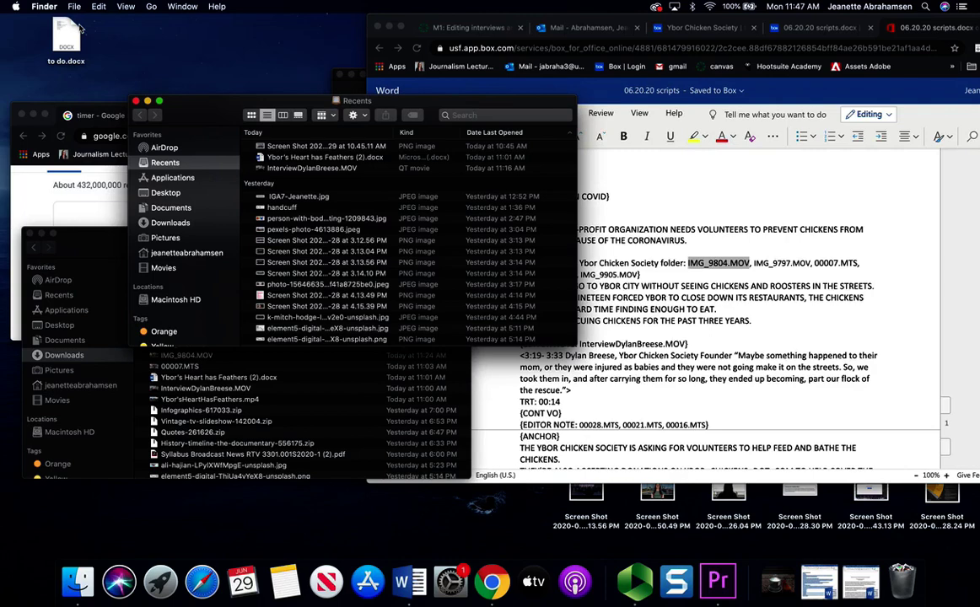
- Create a new untitled folder inside Documents > USF > Classes > 2020 fall
{"action": "left_click", "coordinate": [172, 209]}
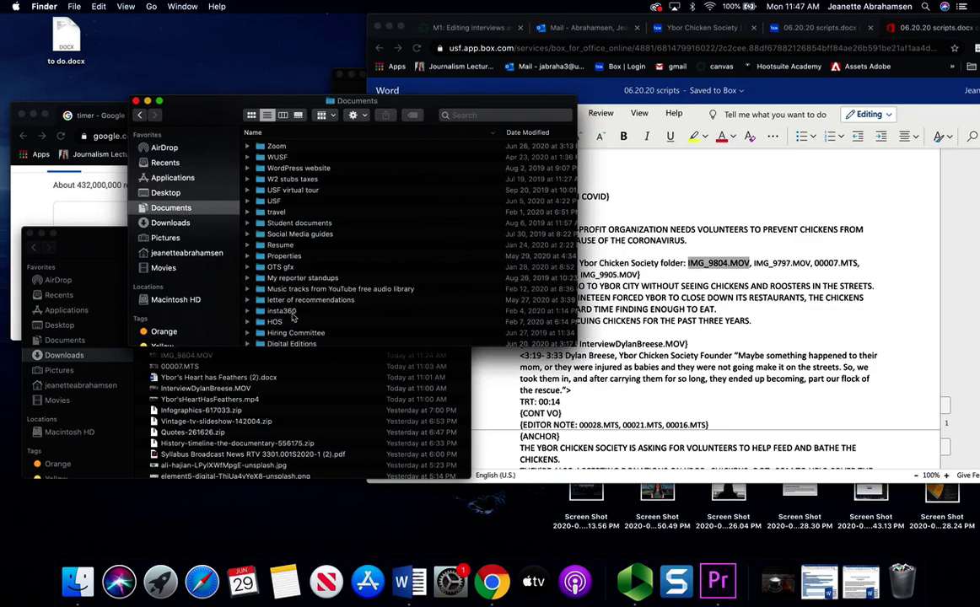
{"action": "double_click", "coordinate": [263, 201]}
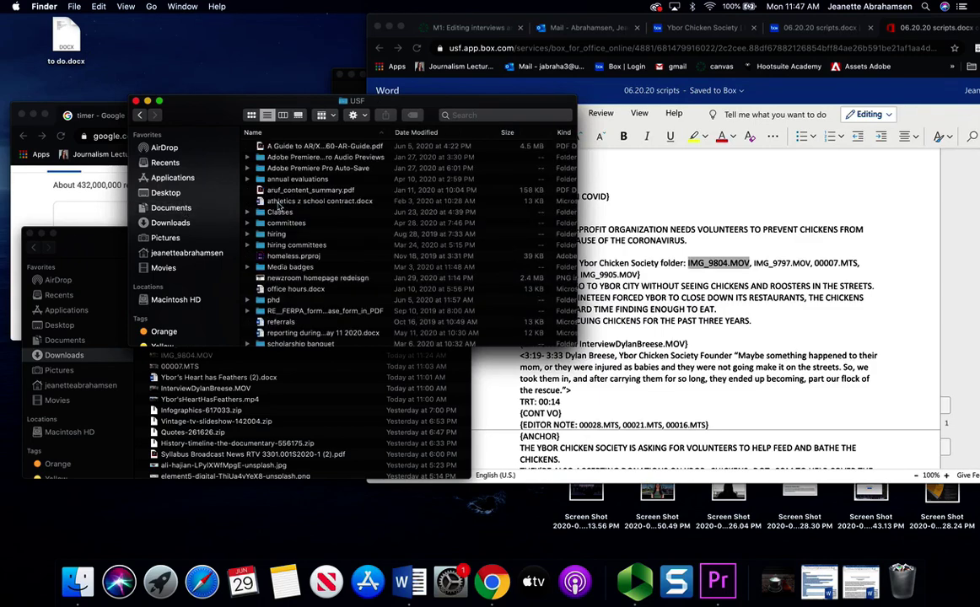
{"action": "left_click", "coordinate": [275, 213]}
{"action": "double_click", "coordinate": [276, 214]}
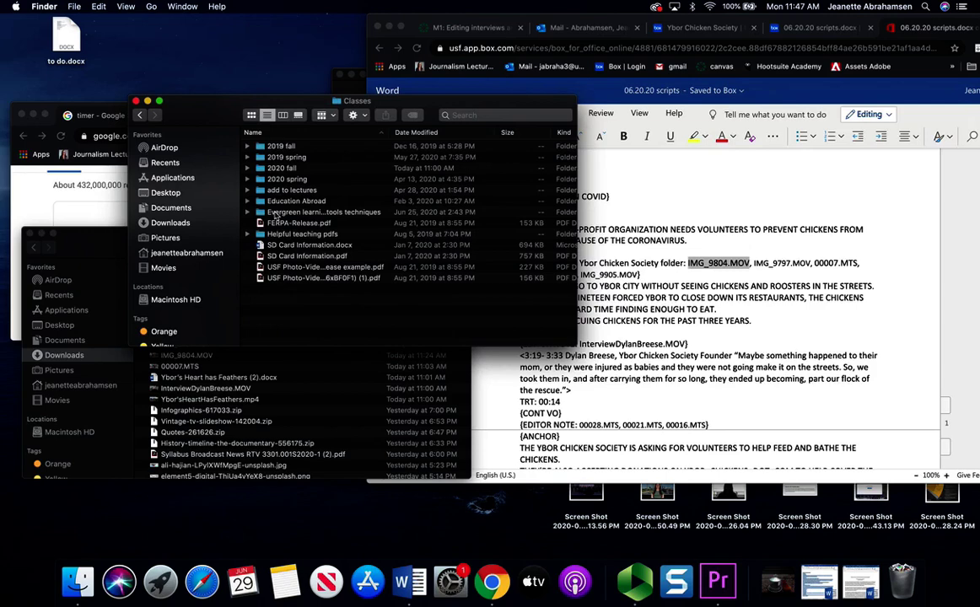
{"action": "left_click", "coordinate": [287, 169]}
{"action": "double_click", "coordinate": [288, 168]}
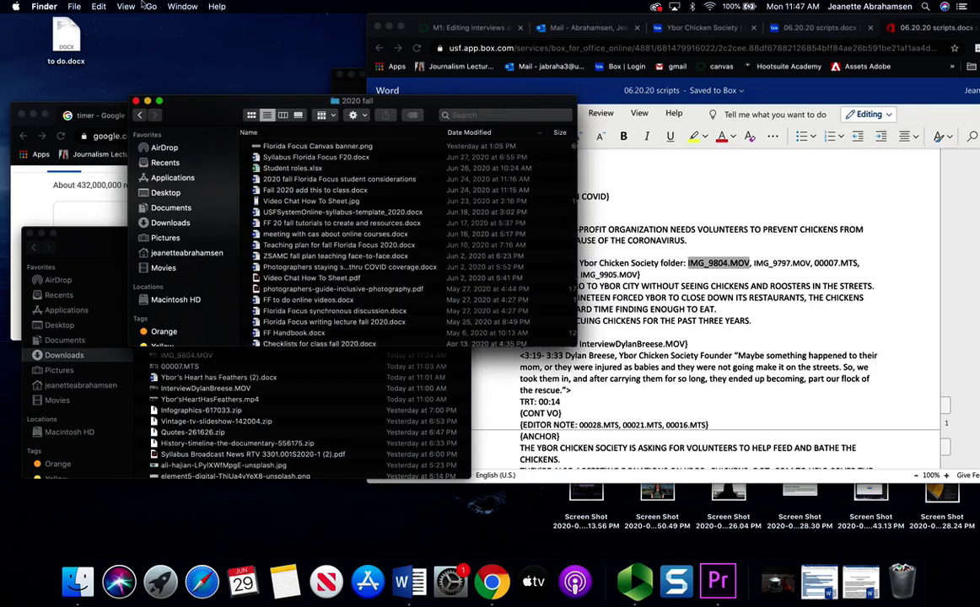
{"action": "left_click", "coordinate": [74, 6]}
{"action": "left_click", "coordinate": [95, 31]}
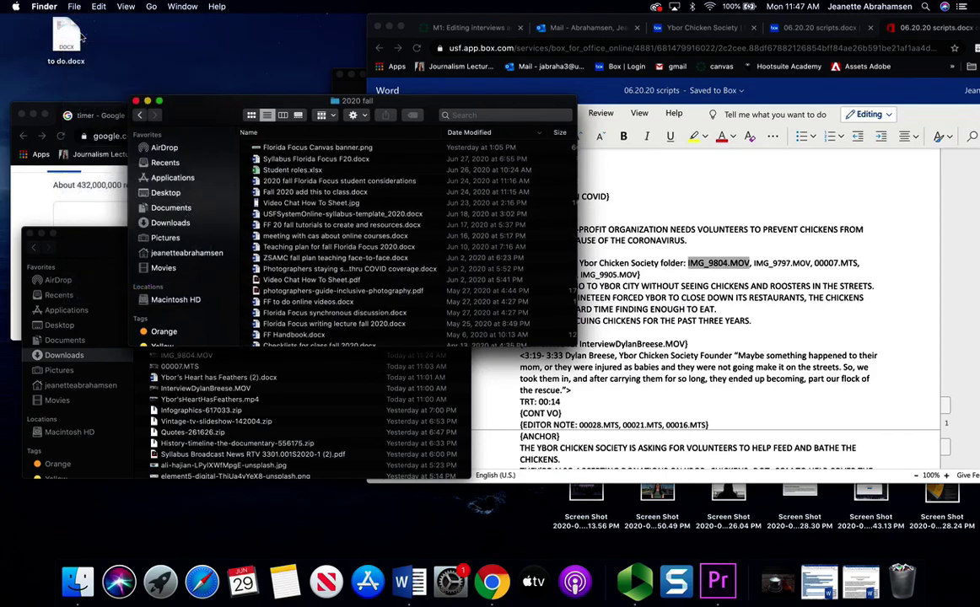
{"action": "left_click_drag", "start_coordinate": [442, 114], "coordinate": [364, 68]}
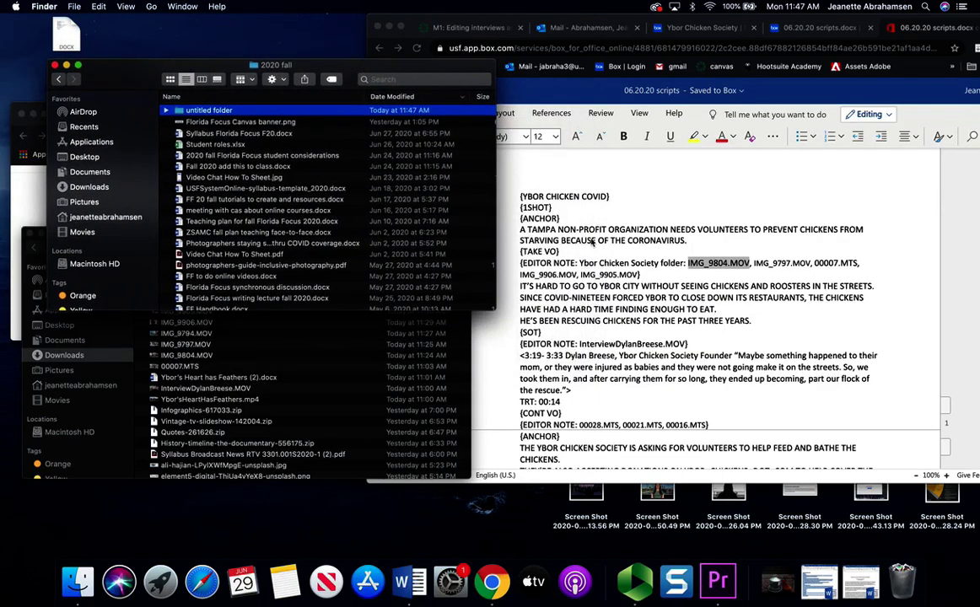
- Rename the untitled folder to ybor chicken covid and open it
{"action": "right_click", "coordinate": [182, 110]}
{"action": "left_click", "coordinate": [221, 160]}
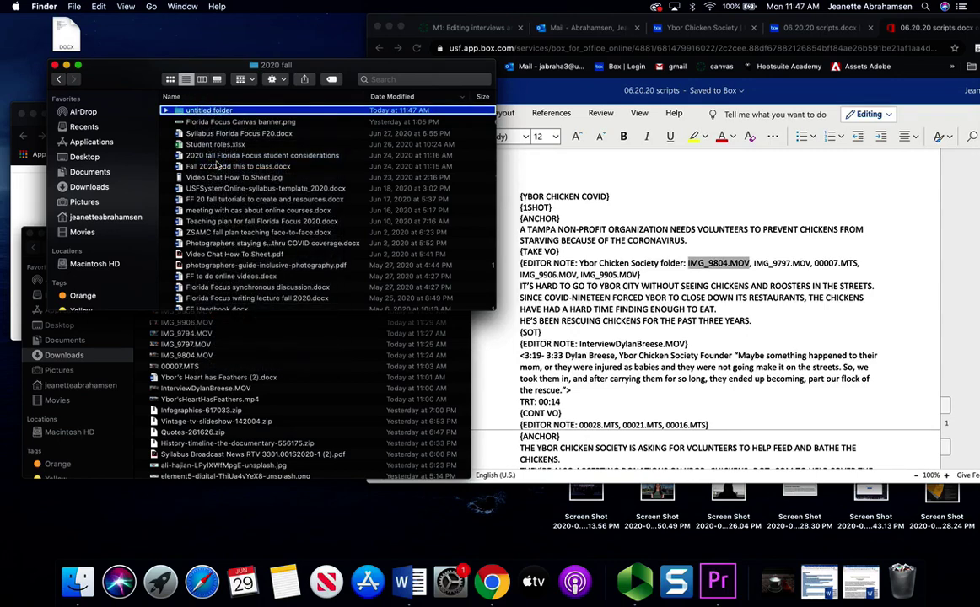
{"action": "type", "text": "yboir"}
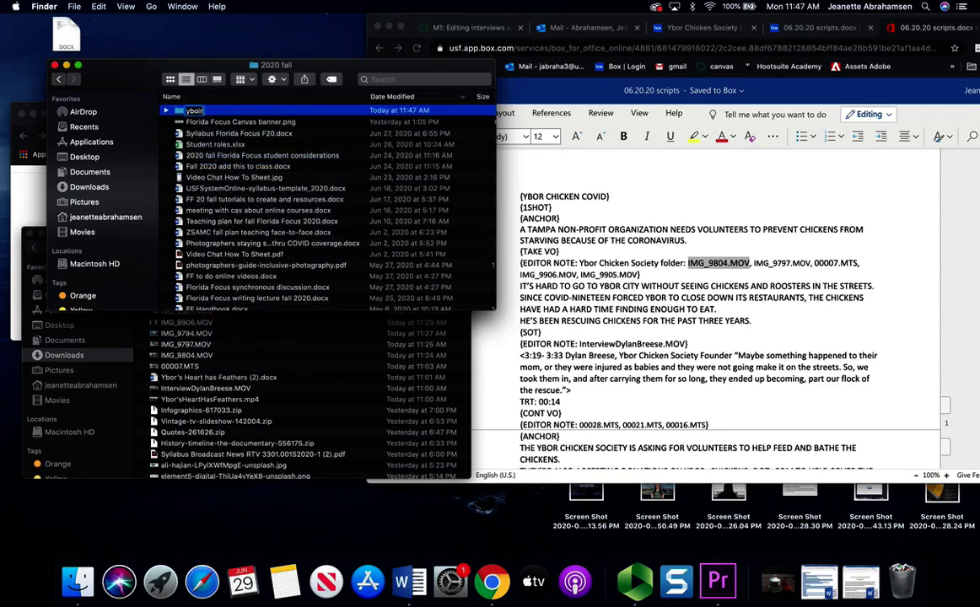
{"action": "type", "text": " chicken covid"}
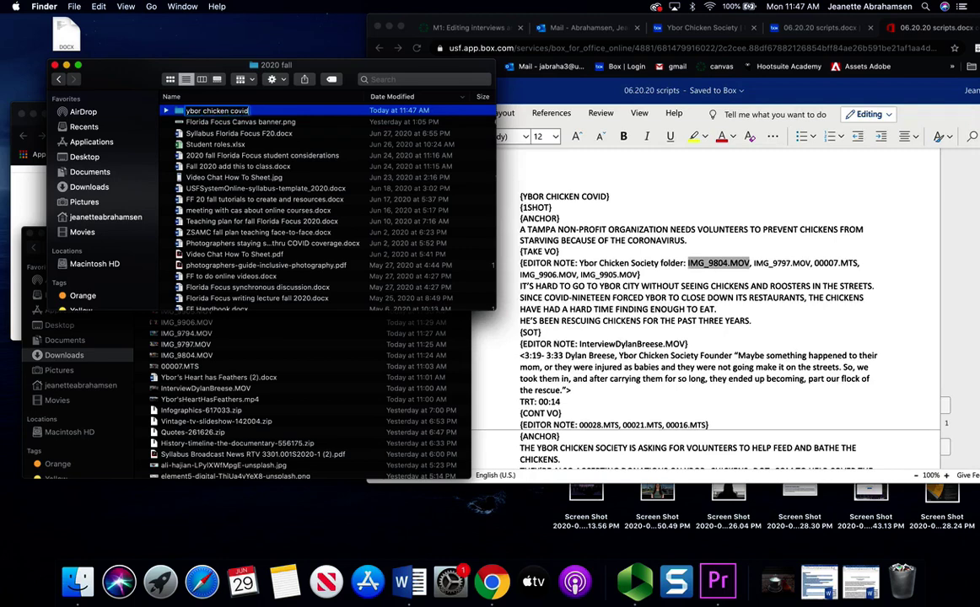
{"action": "key", "text": "Return"}
{"action": "double_click", "coordinate": [215, 110]}
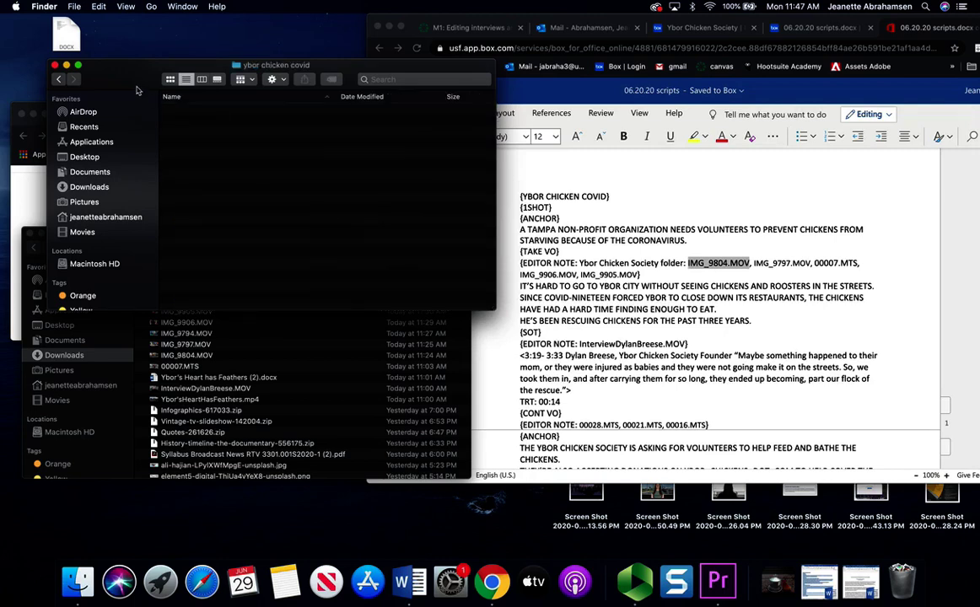
{"action": "left_click", "coordinate": [194, 329]}
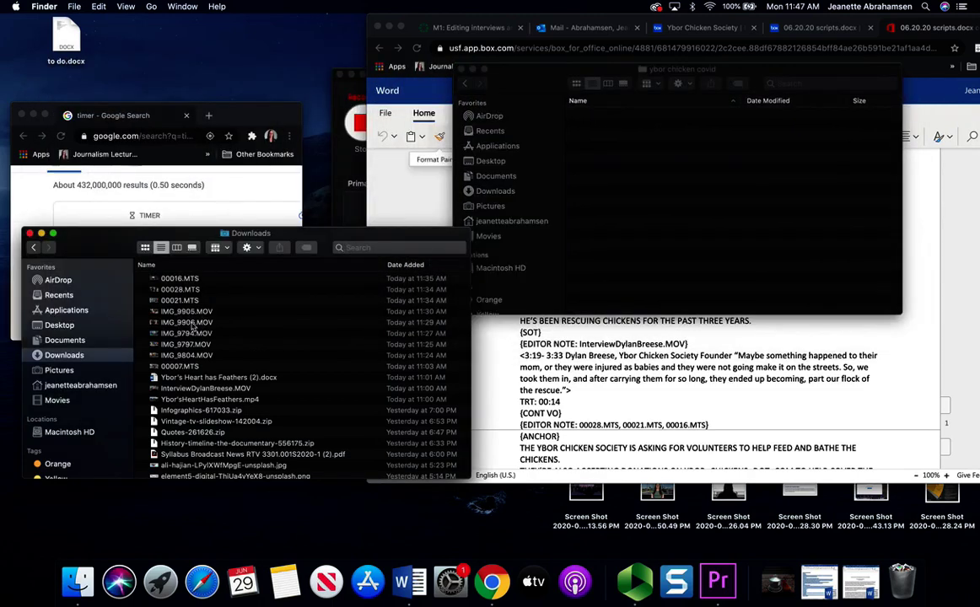
{"action": "left_click_drag", "start_coordinate": [217, 283], "coordinate": [600, 223]}
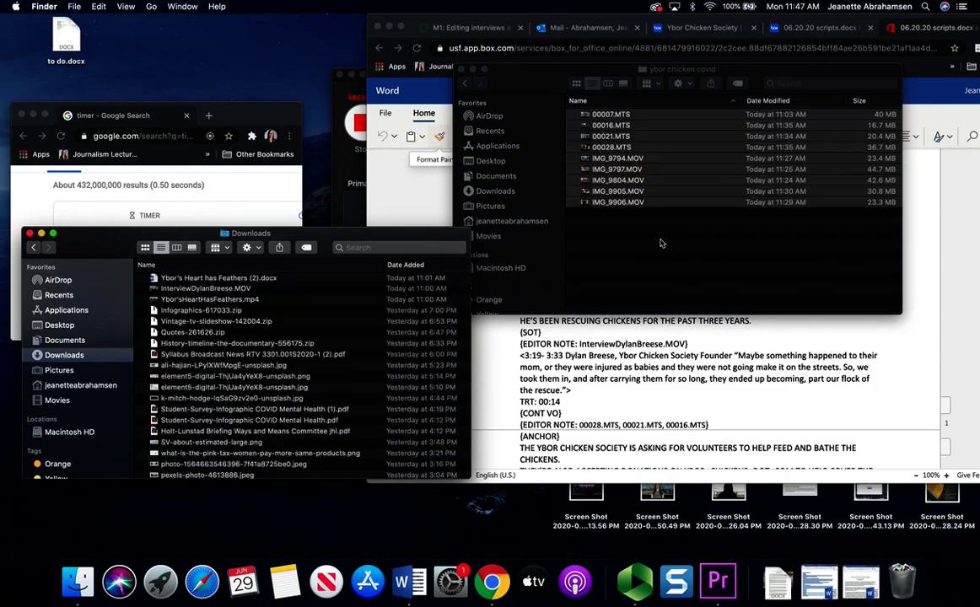
{"action": "left_click", "coordinate": [215, 300]}
{"action": "left_click_drag", "start_coordinate": [207, 288], "coordinate": [663, 287]}
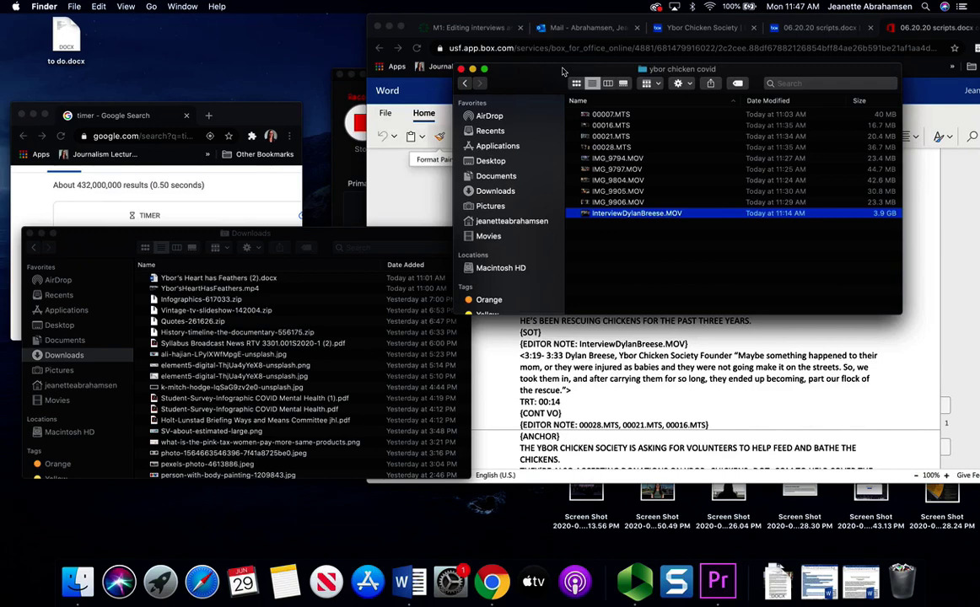
{"action": "left_click_drag", "start_coordinate": [777, 71], "coordinate": [329, 34]}
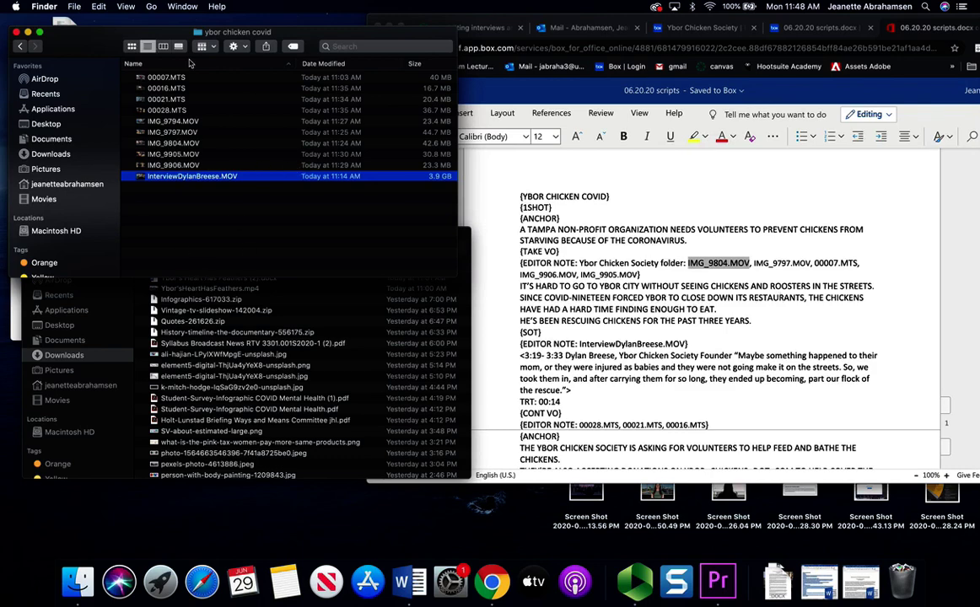
- Launch Adobe Premiere Pro 2020 from Finder's Applications folder
{"action": "left_click", "coordinate": [209, 206]}
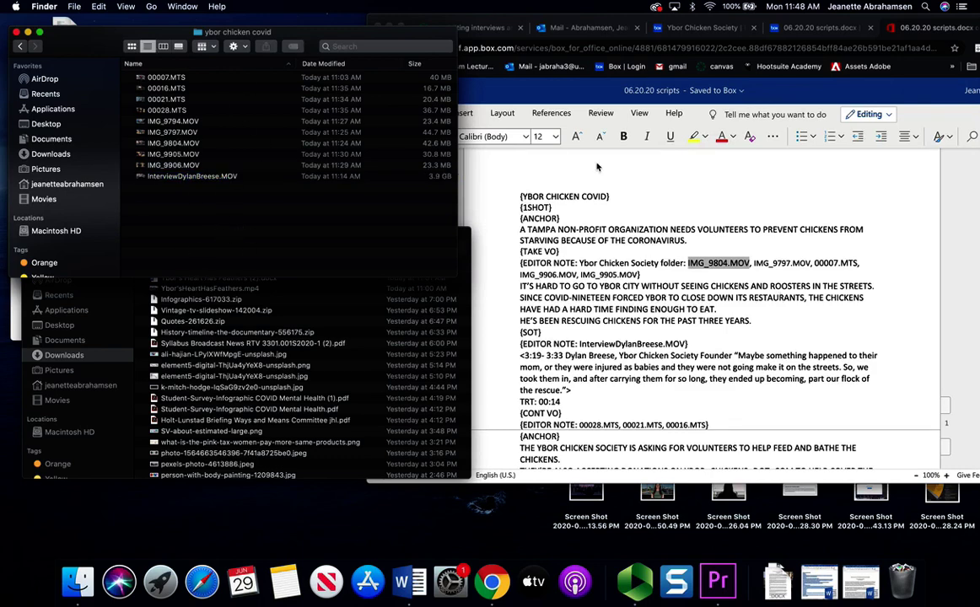
{"action": "scroll", "coordinate": [633, 316], "scroll_direction": "down", "scroll_amount": 2}
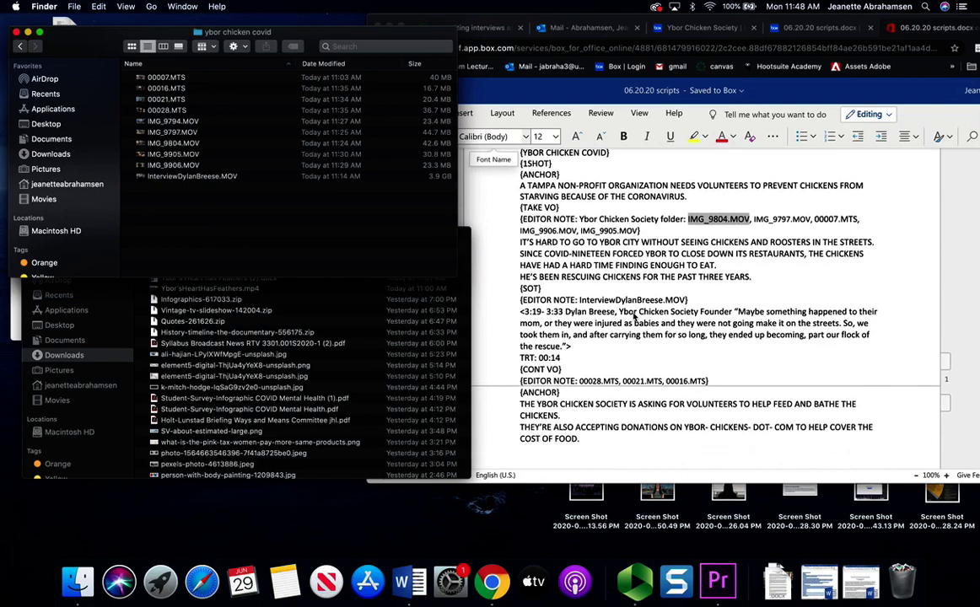
{"action": "left_click", "coordinate": [85, 592]}
{"action": "left_click", "coordinate": [64, 309]}
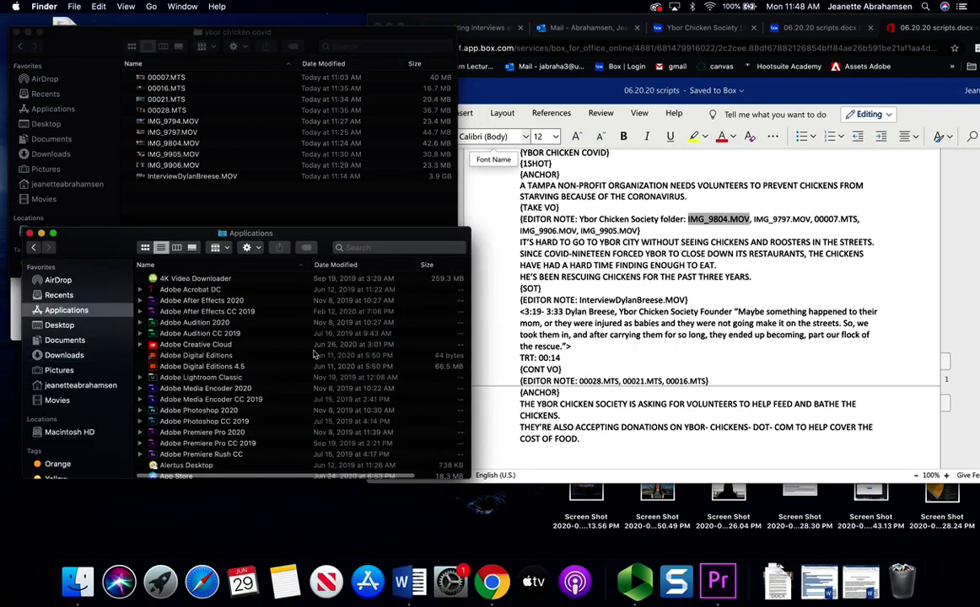
{"action": "scroll", "coordinate": [313, 354], "scroll_direction": "down", "scroll_amount": 3}
{"action": "left_click", "coordinate": [204, 371]}
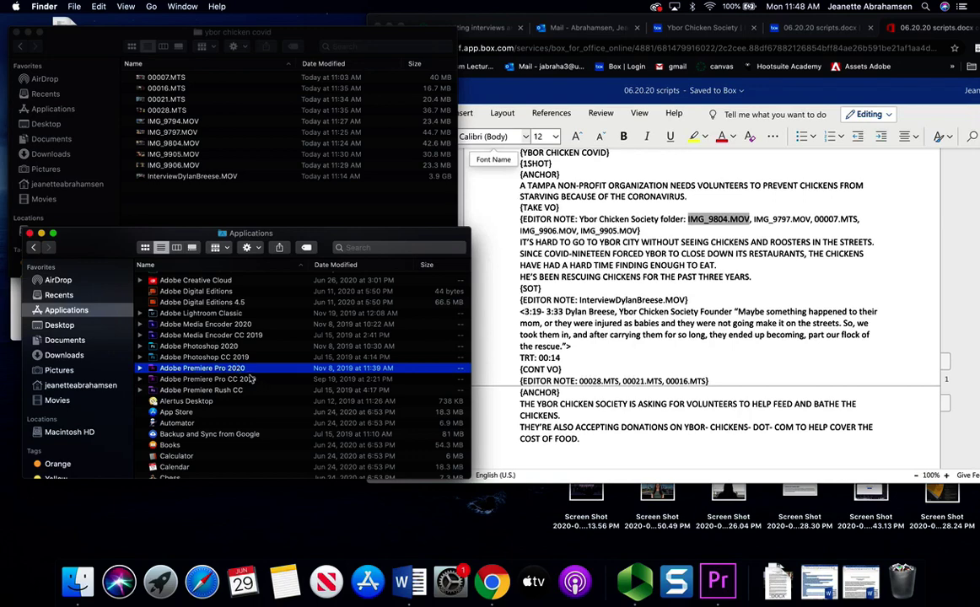
{"action": "left_click", "coordinate": [717, 581]}
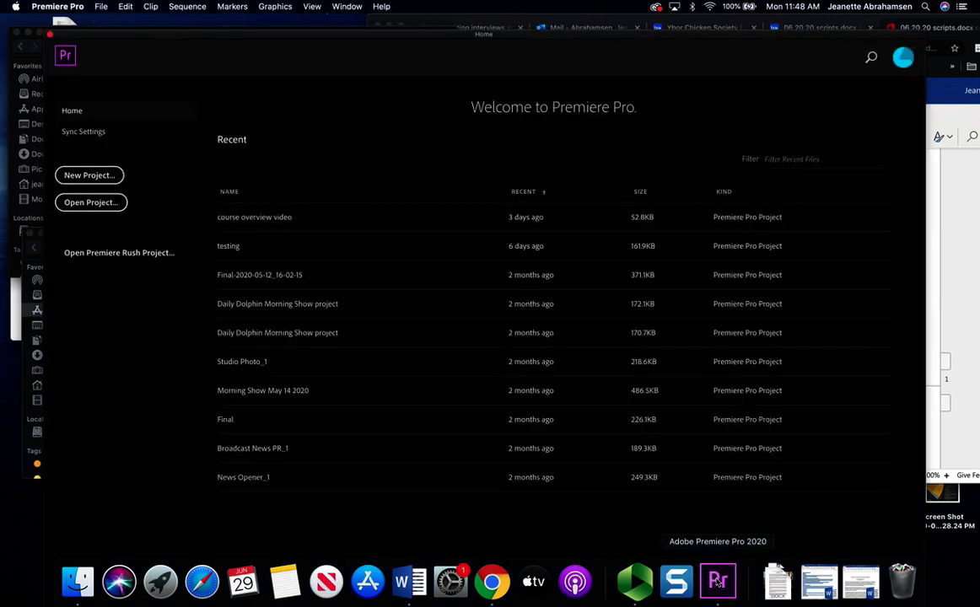
- Start a new project named ybor chicken covid and browse to Documents > USF
{"action": "left_click", "coordinate": [89, 175]}
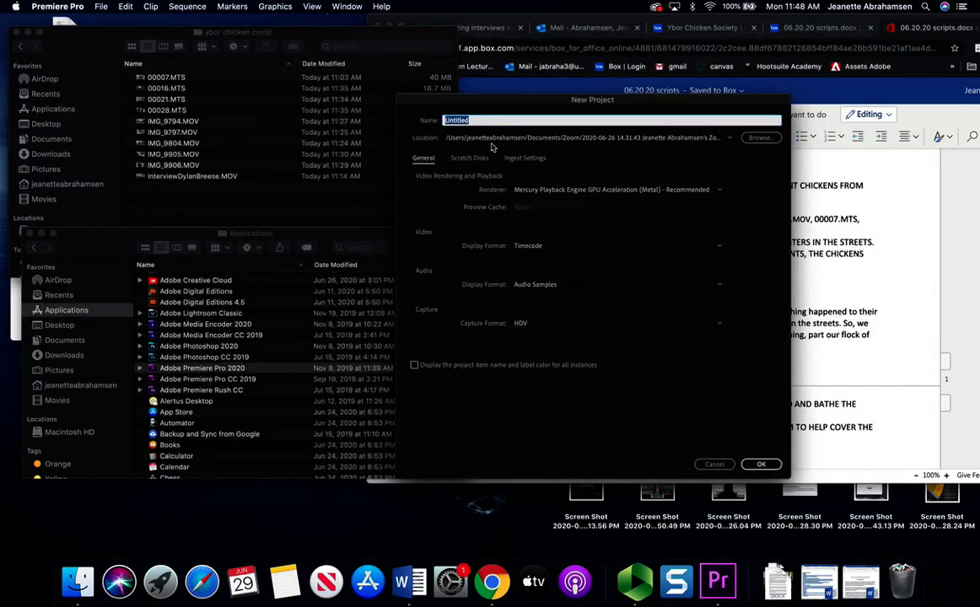
{"action": "type", "text": "Y"}
{"action": "left_click", "coordinate": [766, 139]}
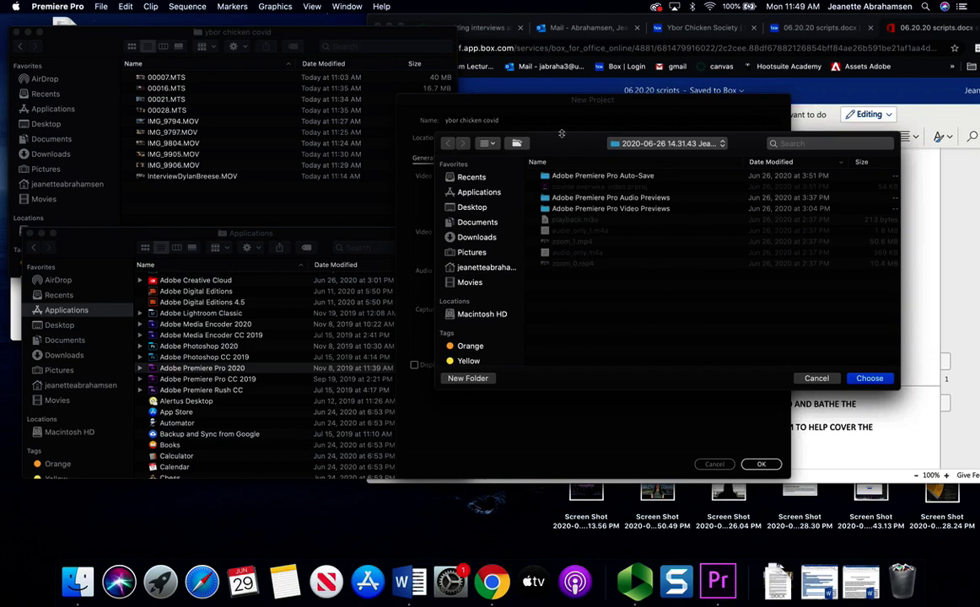
{"action": "left_click", "coordinate": [477, 223]}
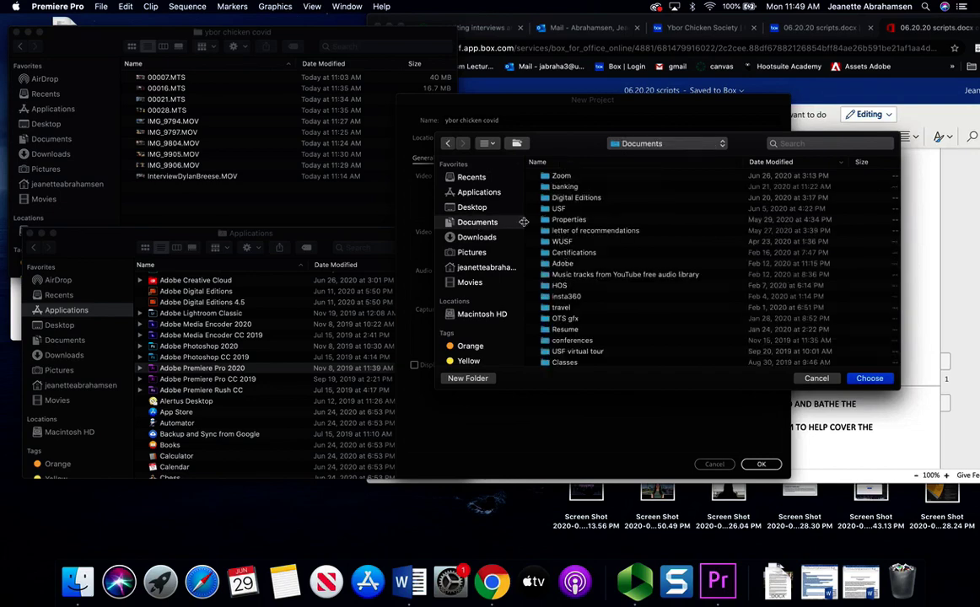
{"action": "left_click", "coordinate": [558, 210]}
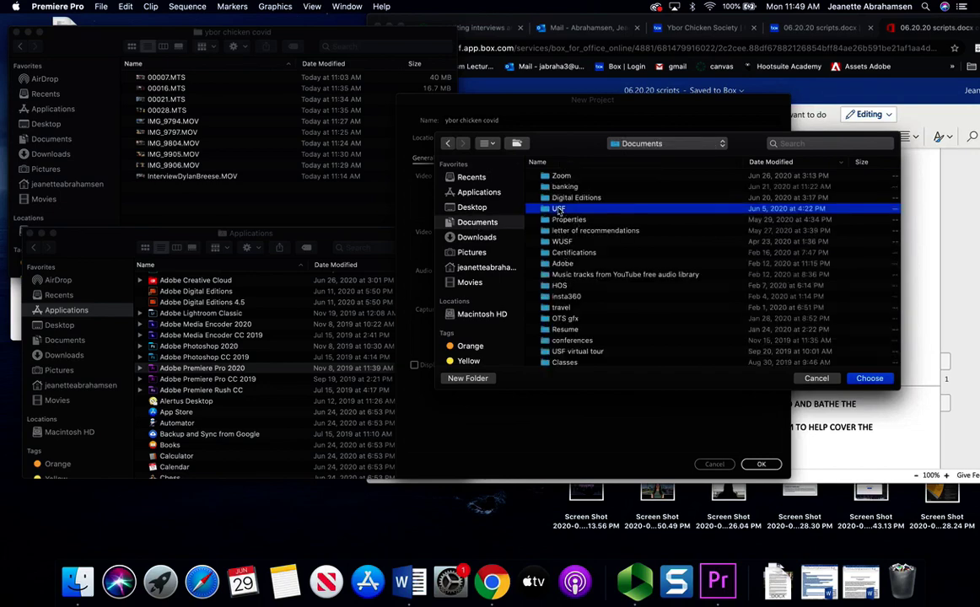
{"action": "double_click", "coordinate": [567, 210]}
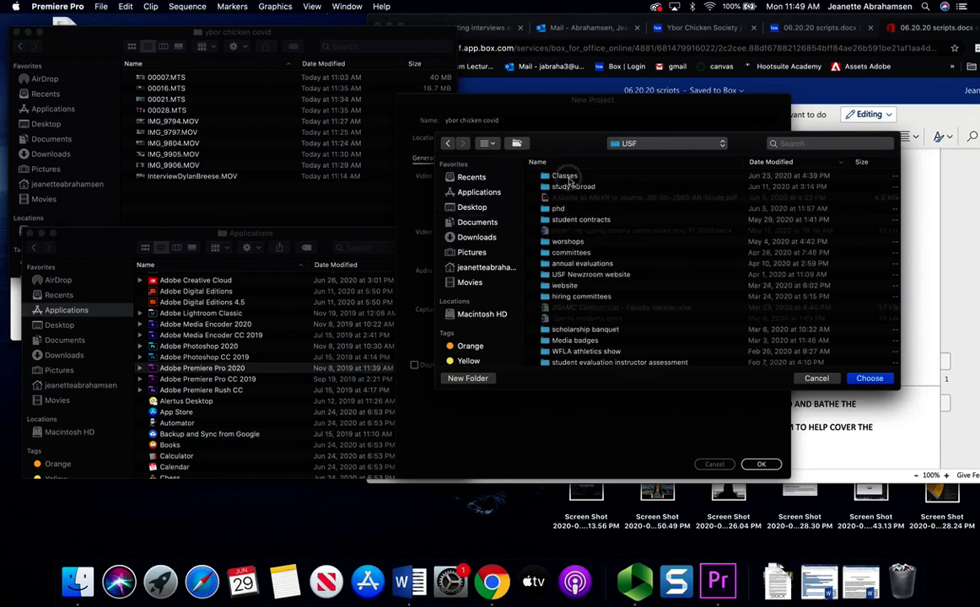
- Set the project location to Classes > 2020 fall > ybor chicken covid and create it
{"action": "double_click", "coordinate": [566, 177]}
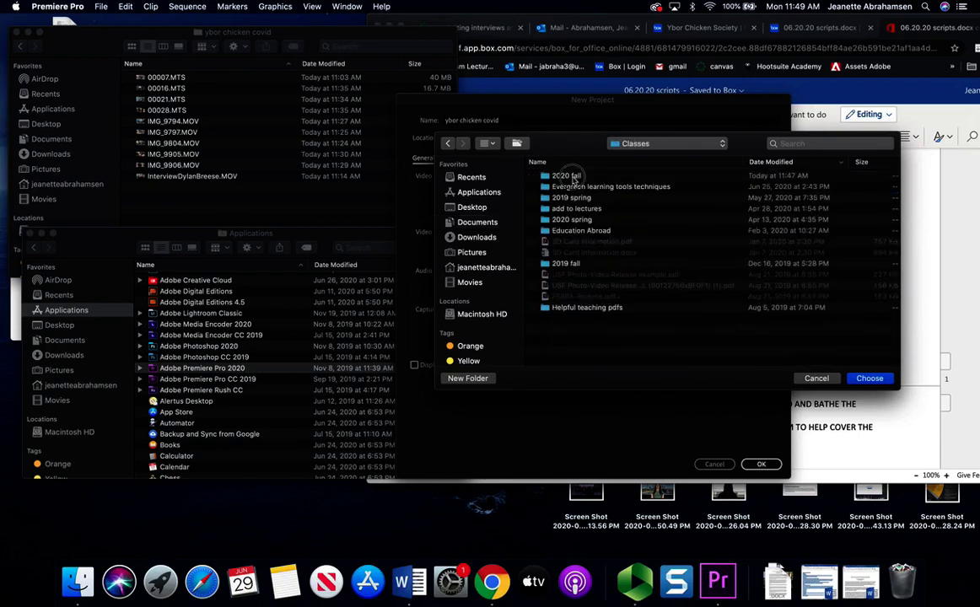
{"action": "left_click", "coordinate": [572, 178]}
{"action": "double_click", "coordinate": [572, 177]}
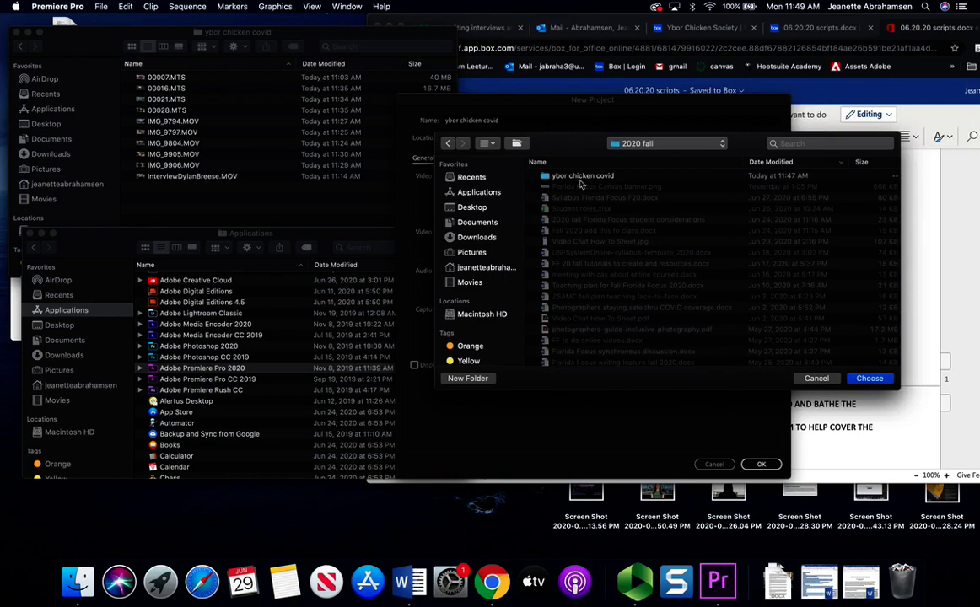
{"action": "double_click", "coordinate": [531, 174]}
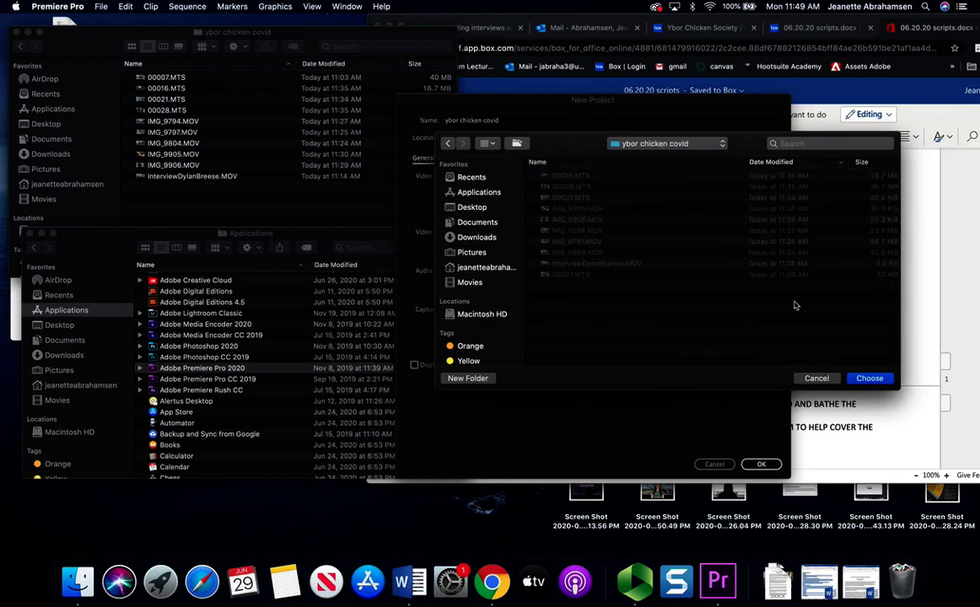
{"action": "left_click", "coordinate": [869, 379]}
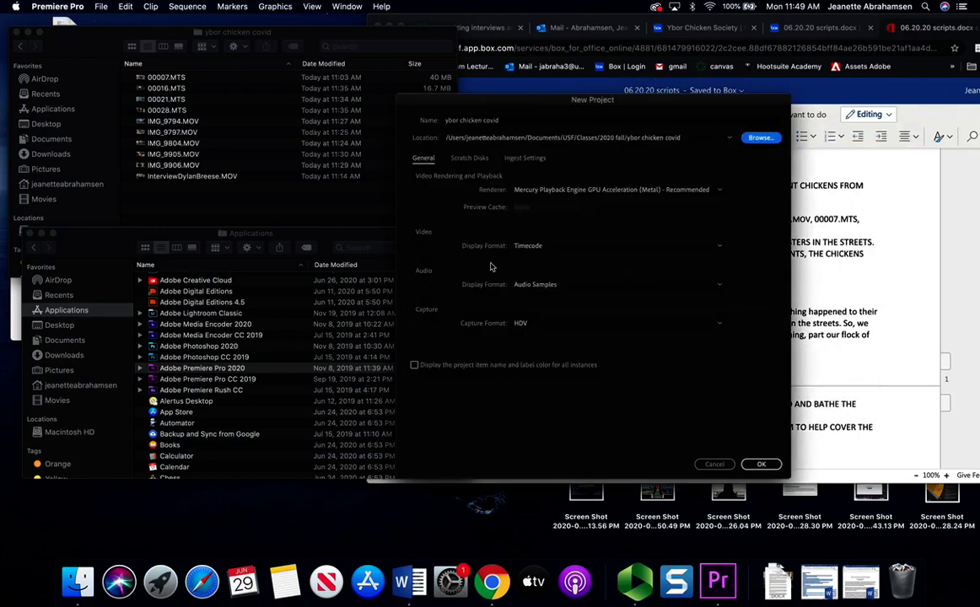
{"action": "left_click", "coordinate": [767, 465]}
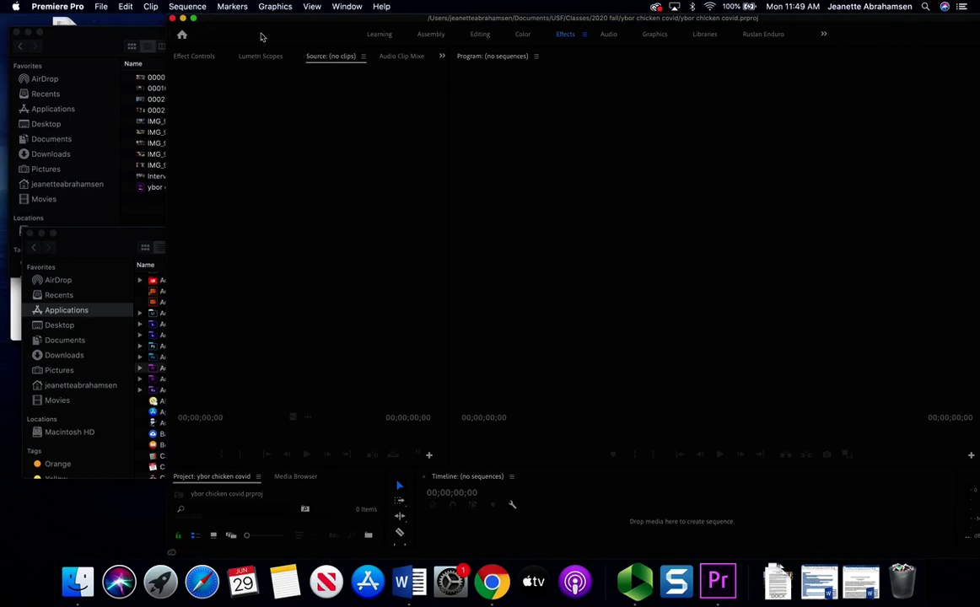
- Maximize the Premiere Pro window and start a new sequence
{"action": "left_click_drag", "start_coordinate": [257, 16], "coordinate": [174, 14]}
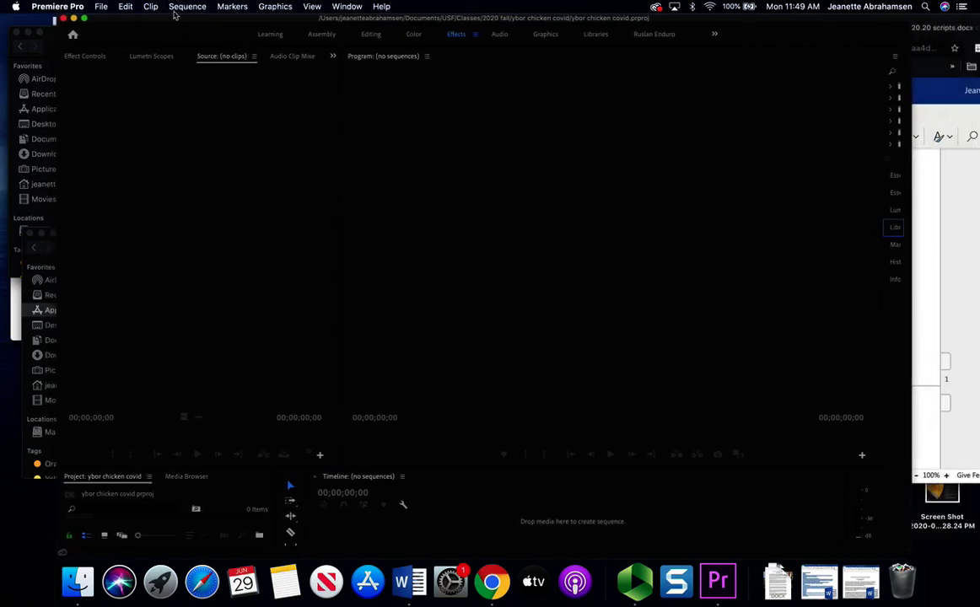
{"action": "left_click", "coordinate": [83, 17]}
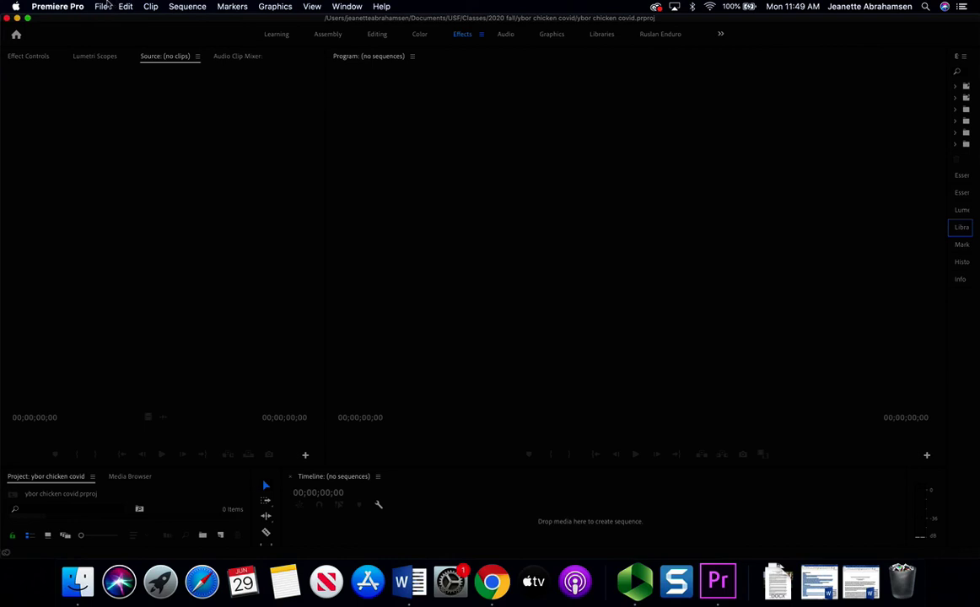
{"action": "left_click", "coordinate": [102, 6]}
{"action": "mouse_move", "coordinate": [111, 22]}
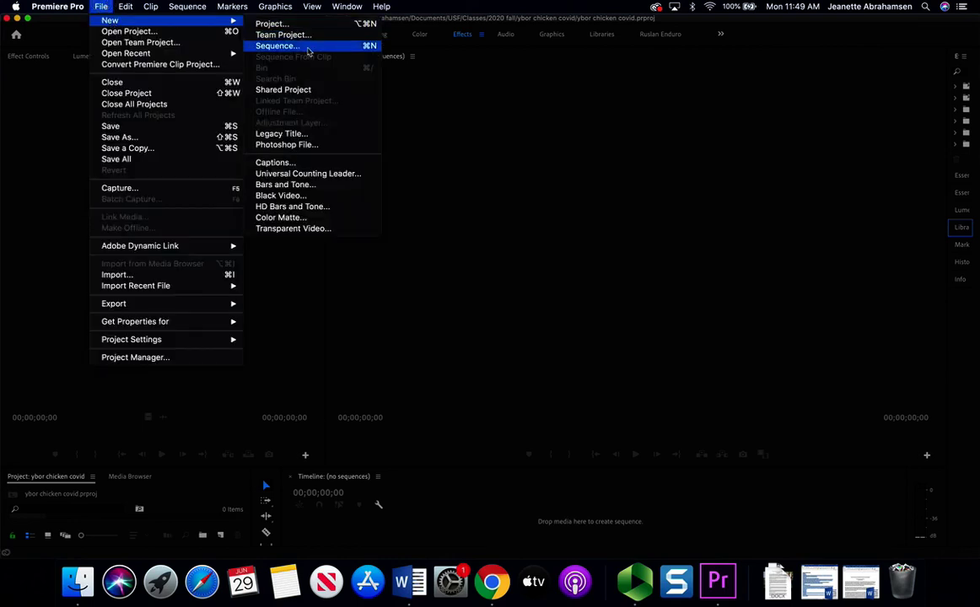
{"action": "left_click", "coordinate": [309, 47]}
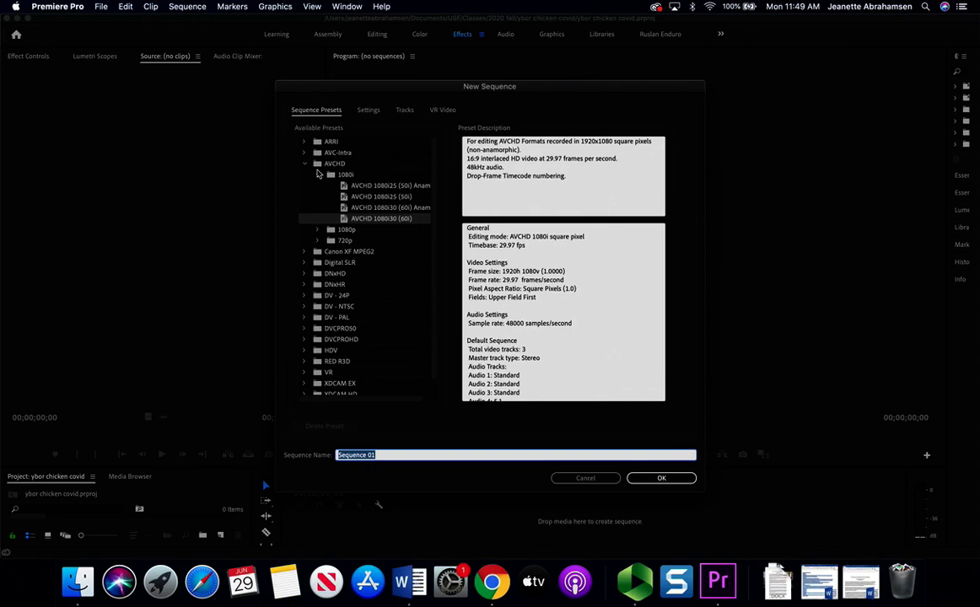
- Expand the AVCHD > 1080i sequence presets
{"action": "left_click", "coordinate": [304, 164]}
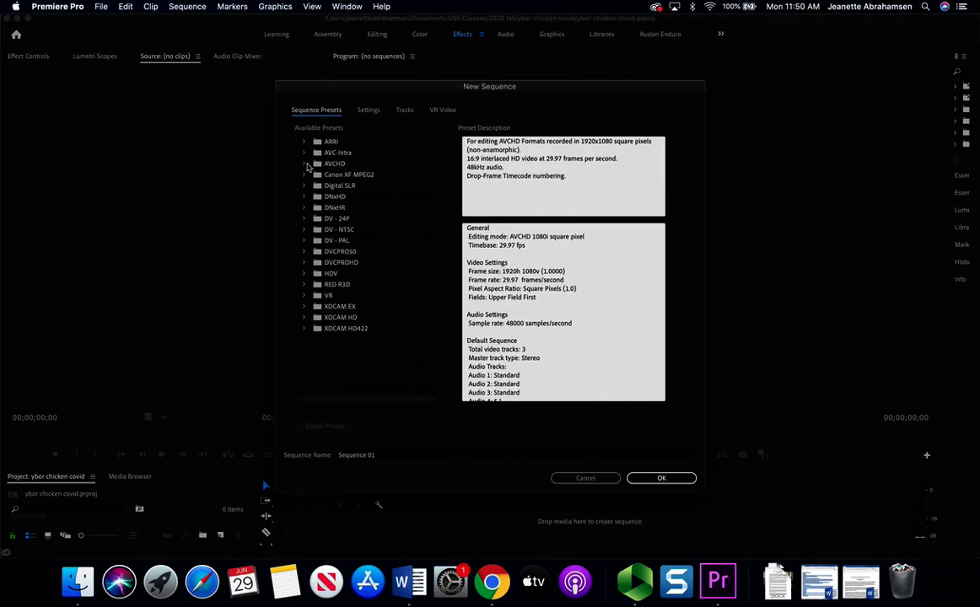
{"action": "left_click", "coordinate": [305, 163]}
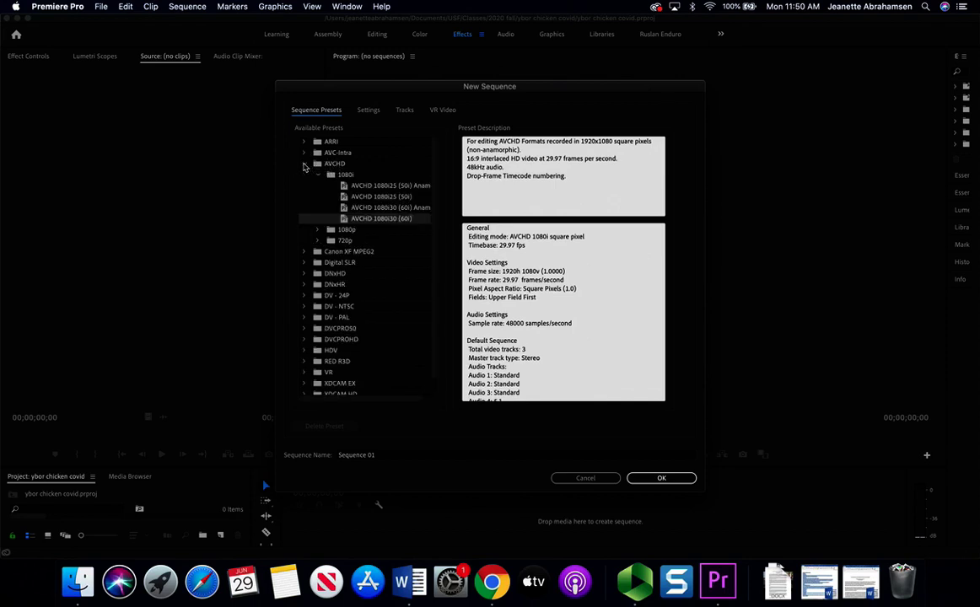
{"action": "left_click", "coordinate": [318, 175]}
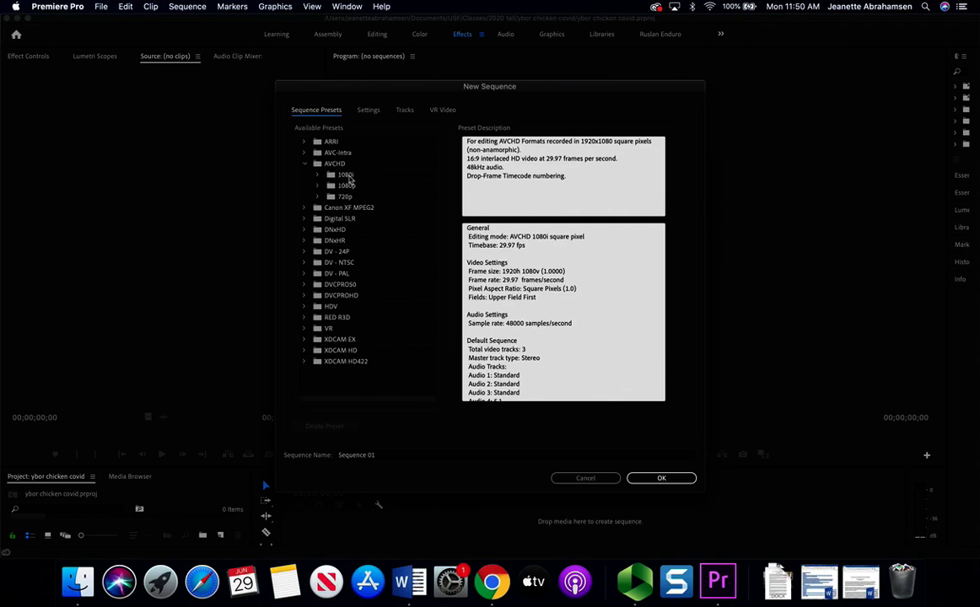
{"action": "left_click", "coordinate": [317, 176]}
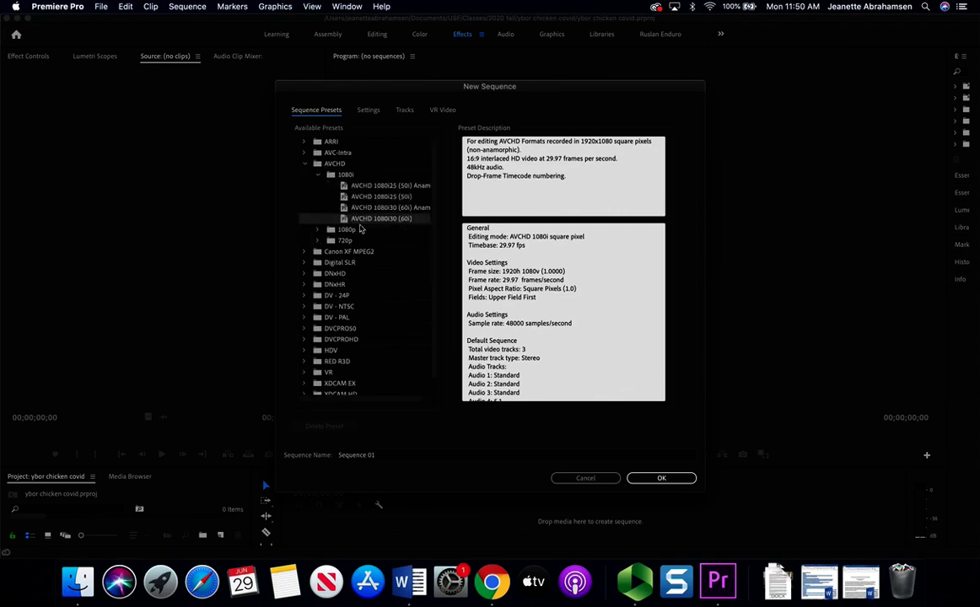
{"action": "left_click", "coordinate": [369, 223]}
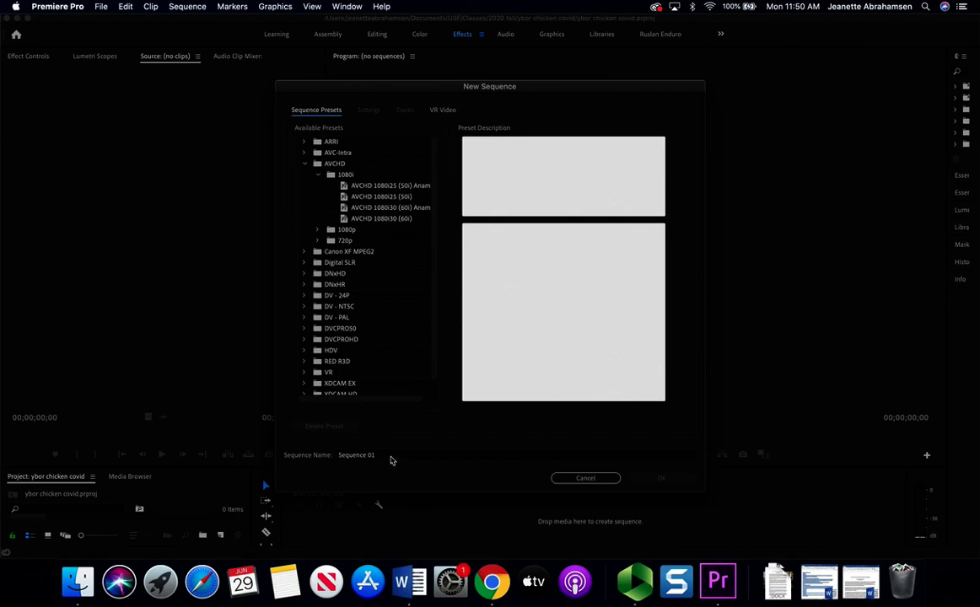
- Name the sequence ybor chicken covid with the AVCHD 1080i30 (60i) preset and create it
{"action": "left_click", "coordinate": [389, 455]}
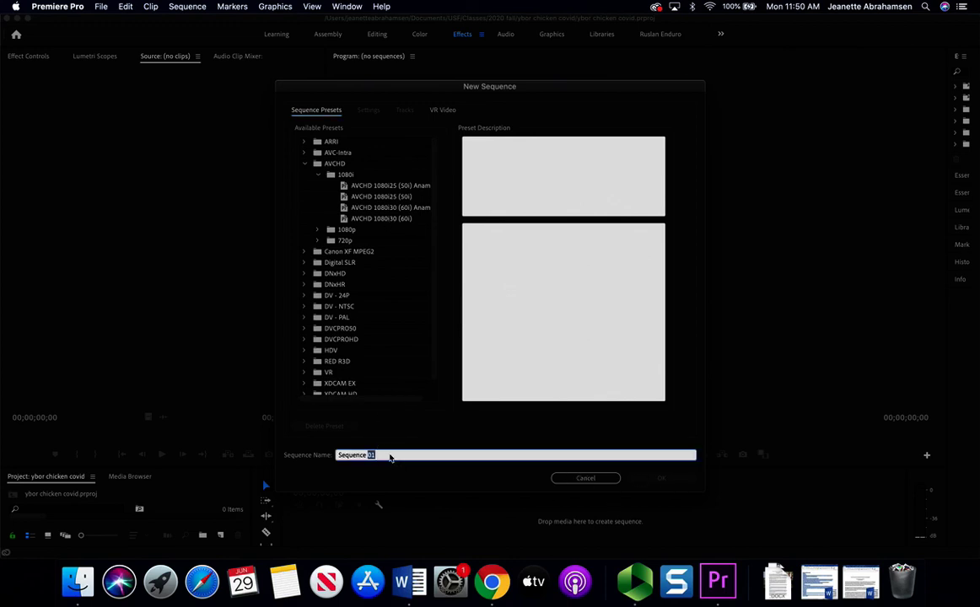
{"action": "double_click", "coordinate": [391, 456]}
{"action": "triple_click", "coordinate": [390, 456]}
{"action": "key", "text": "BackSpace"}
{"action": "left_click", "coordinate": [492, 583]}
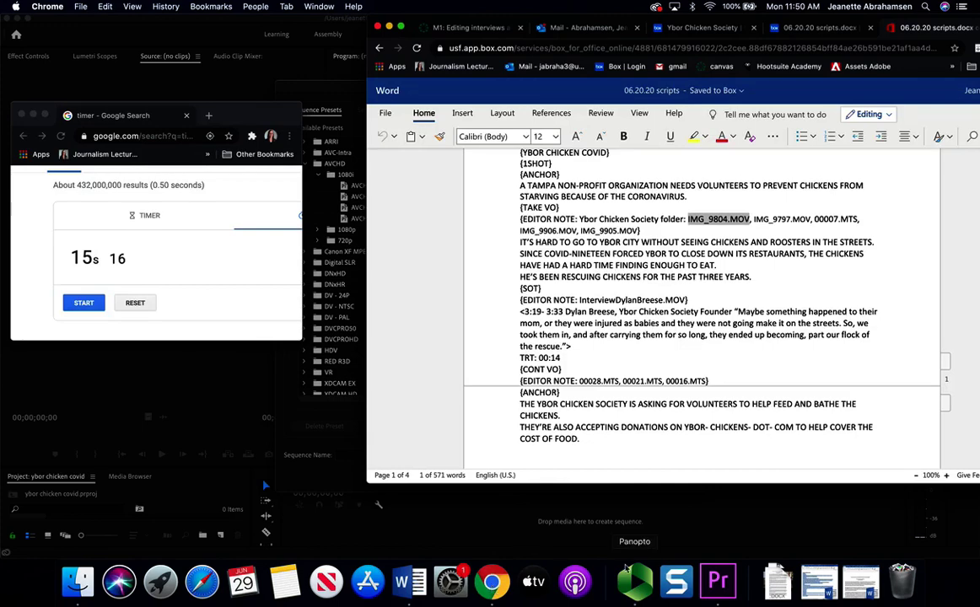
{"action": "left_click", "coordinate": [717, 581]}
{"action": "type", "text": "yb"}
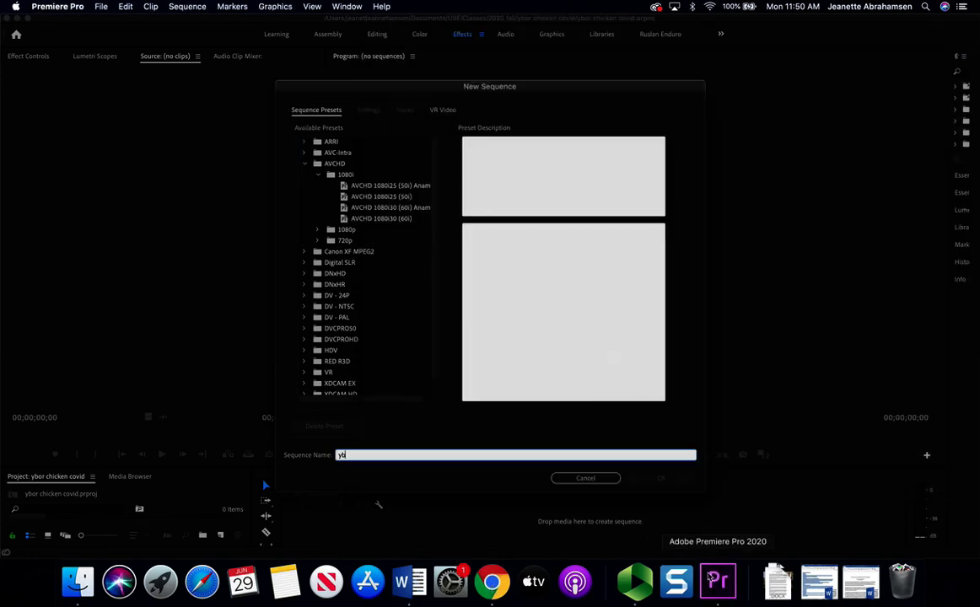
{"action": "type", "text": "or chicken covid"}
{"action": "left_click", "coordinate": [509, 485]}
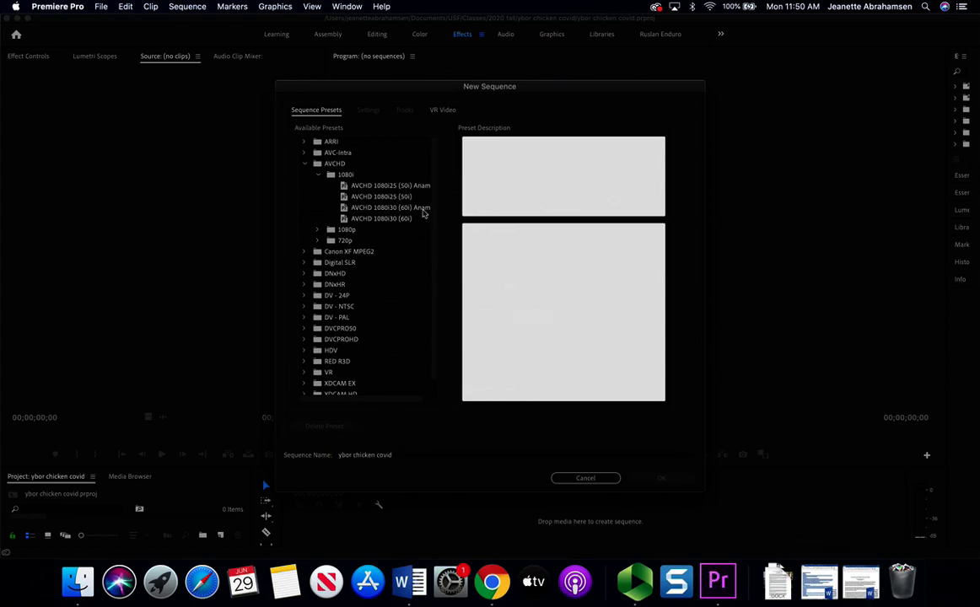
{"action": "left_click", "coordinate": [408, 220]}
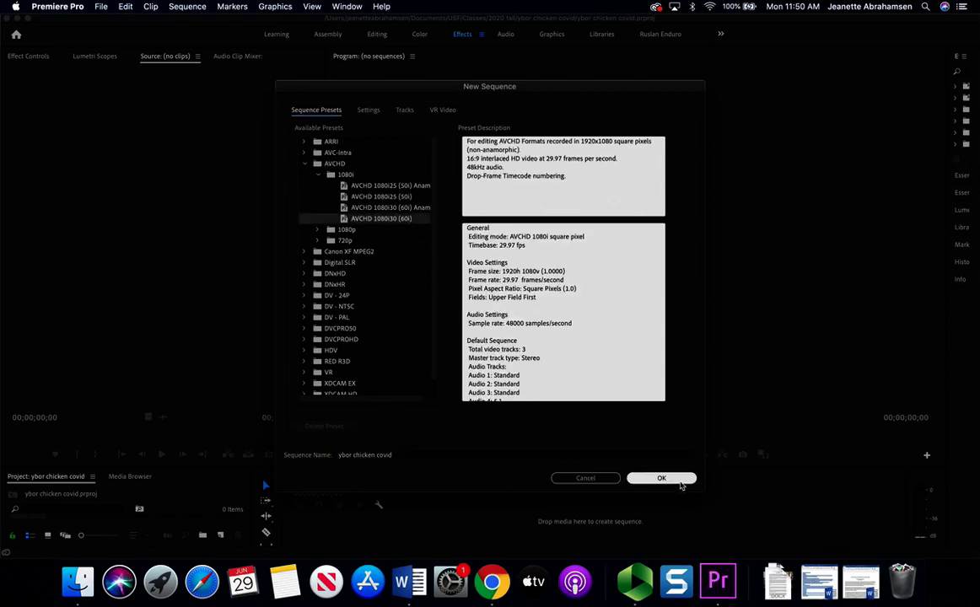
{"action": "left_click", "coordinate": [658, 477]}
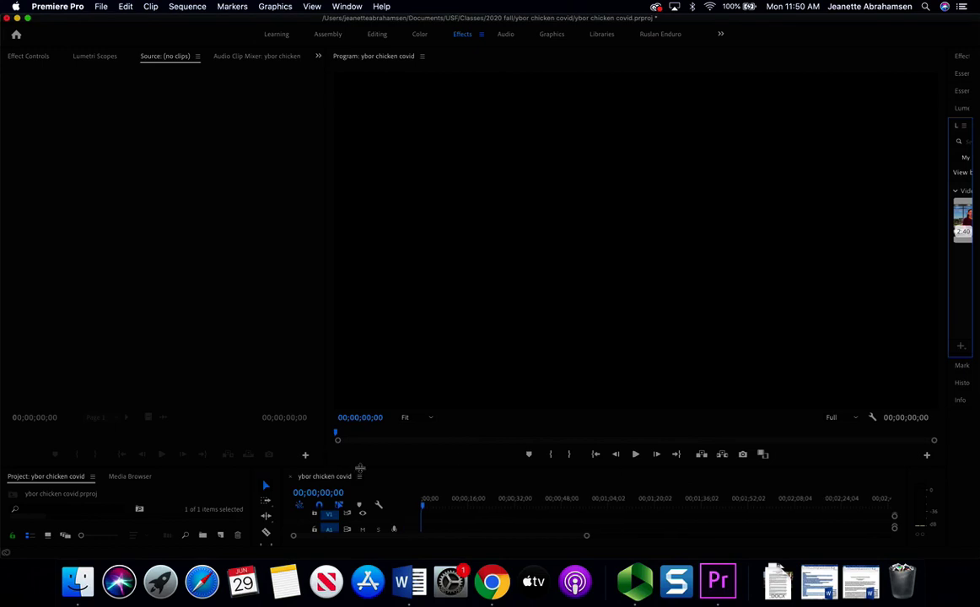
- Make the timeline and project panels taller, then reset the workspace to its saved layout
{"action": "left_click_drag", "start_coordinate": [361, 467], "coordinate": [357, 342]}
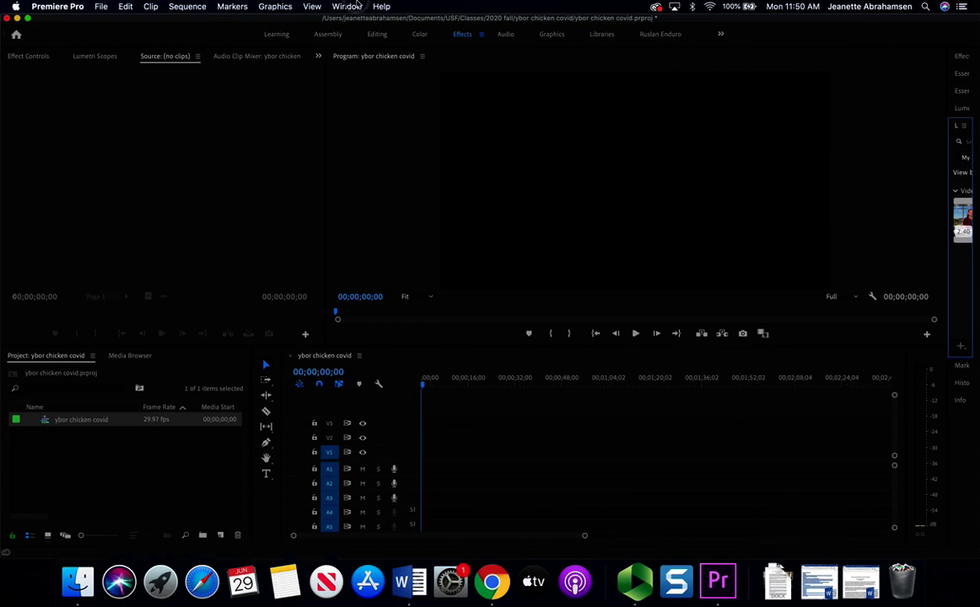
{"action": "left_click", "coordinate": [346, 5]}
{"action": "mouse_move", "coordinate": [347, 21]}
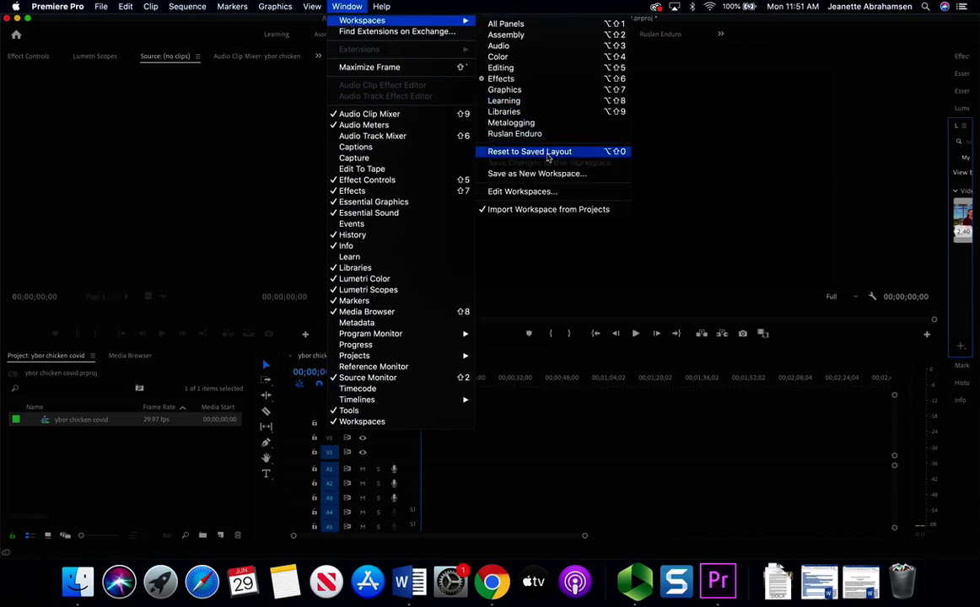
{"action": "left_click", "coordinate": [538, 153]}
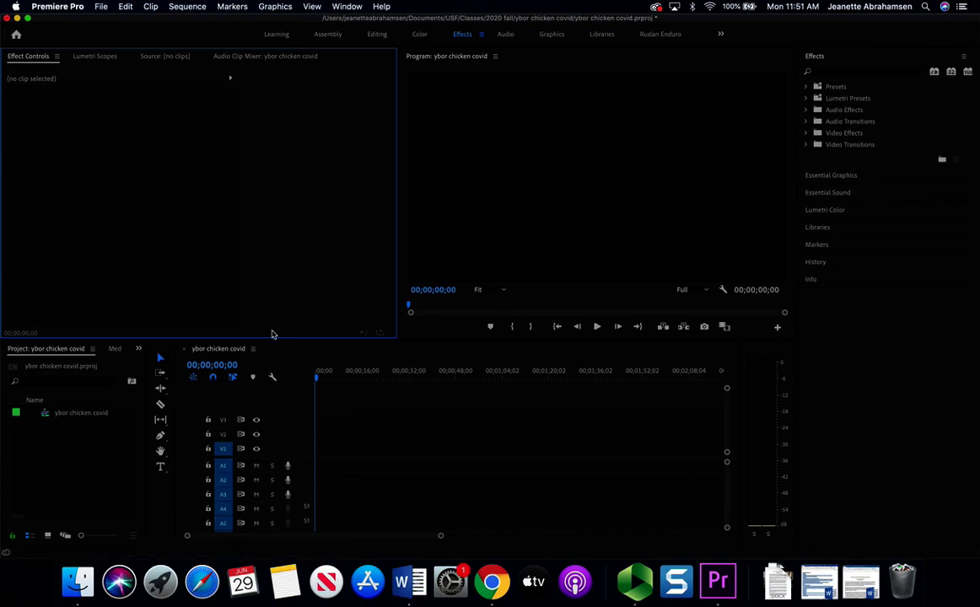
{"action": "left_click", "coordinate": [102, 7]}
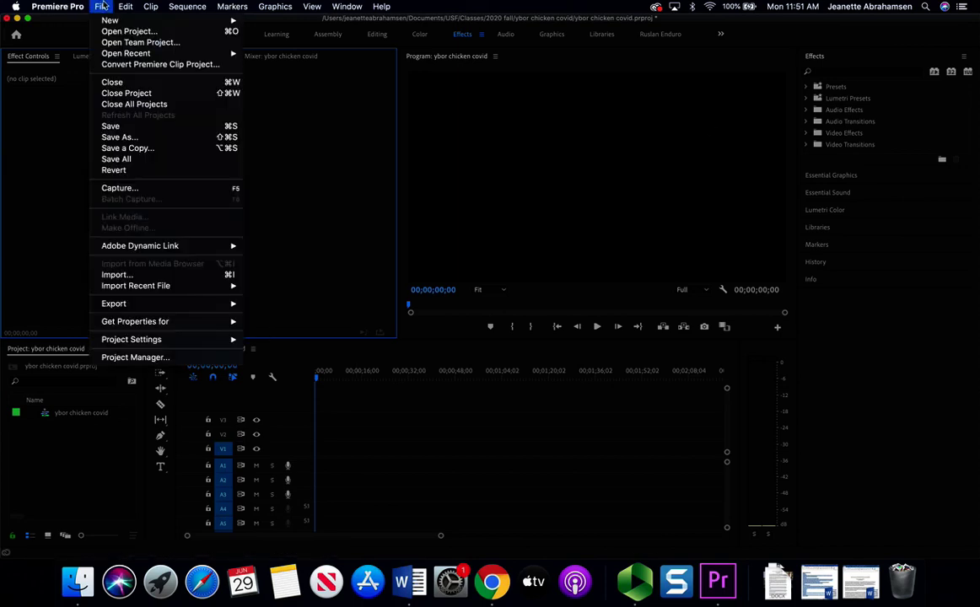
- Import all the MTS and MOV clips from Documents > USF > Classes > 2020 fall > ybor chicken covid
{"action": "left_click", "coordinate": [116, 275]}
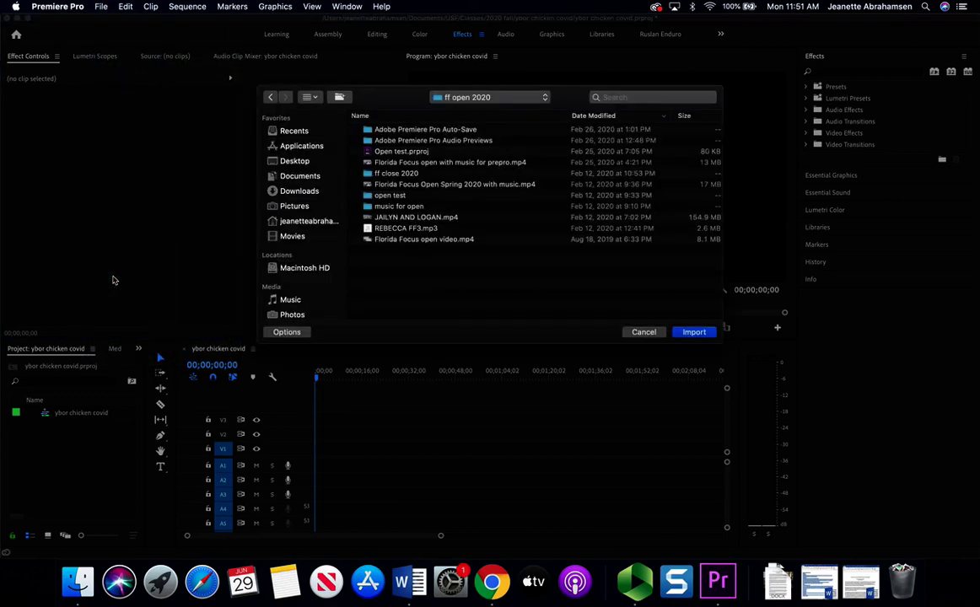
{"action": "left_click", "coordinate": [287, 175]}
{"action": "double_click", "coordinate": [379, 163]}
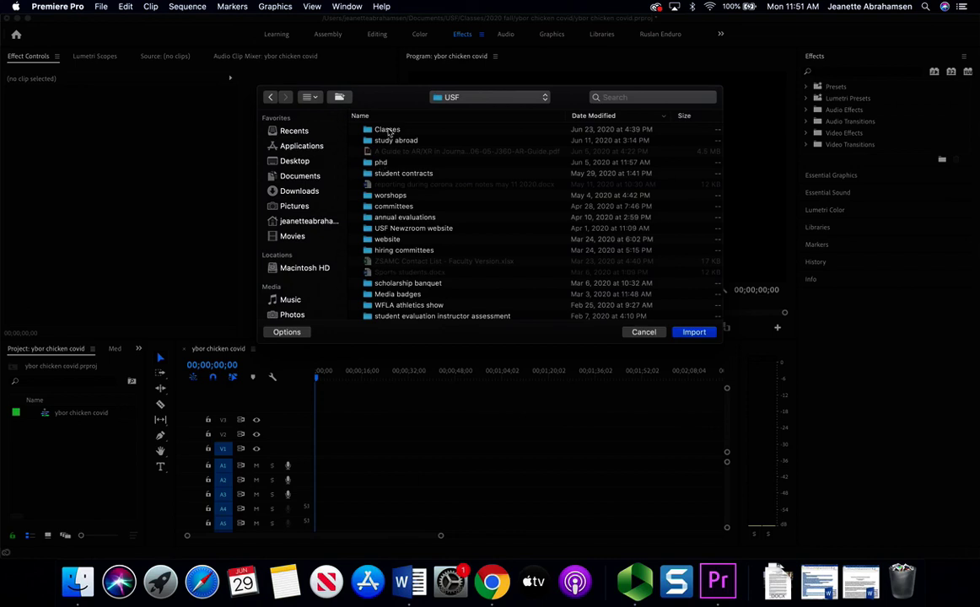
{"action": "double_click", "coordinate": [388, 130]}
{"action": "double_click", "coordinate": [389, 131]}
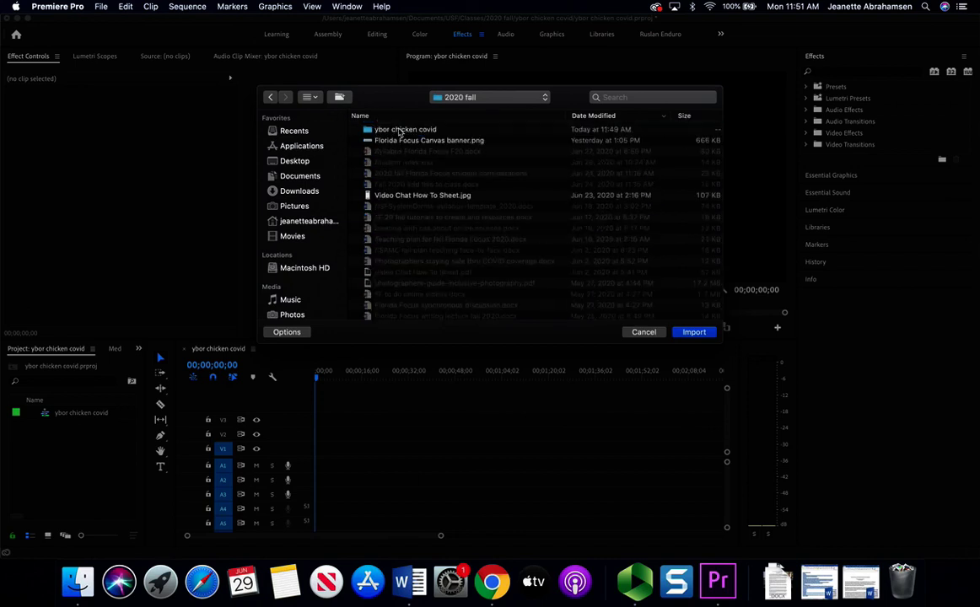
{"action": "double_click", "coordinate": [399, 131]}
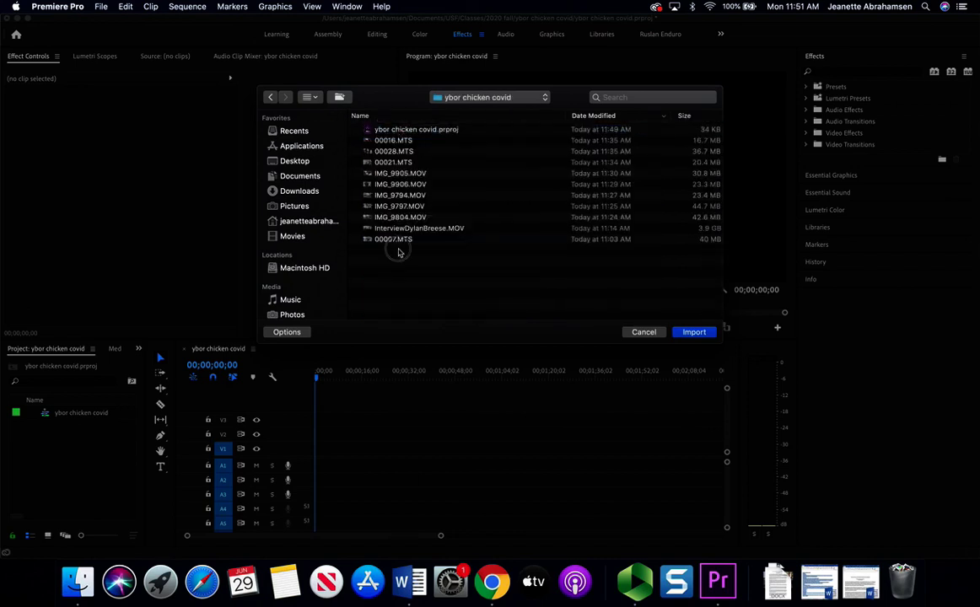
{"action": "left_click_drag", "start_coordinate": [400, 247], "coordinate": [366, 138]}
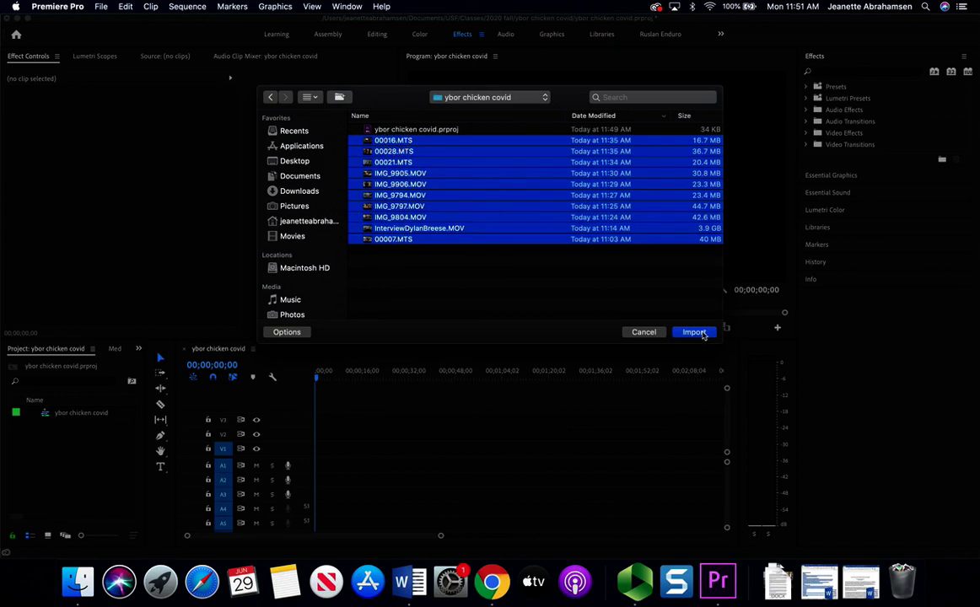
{"action": "left_click", "coordinate": [699, 332]}
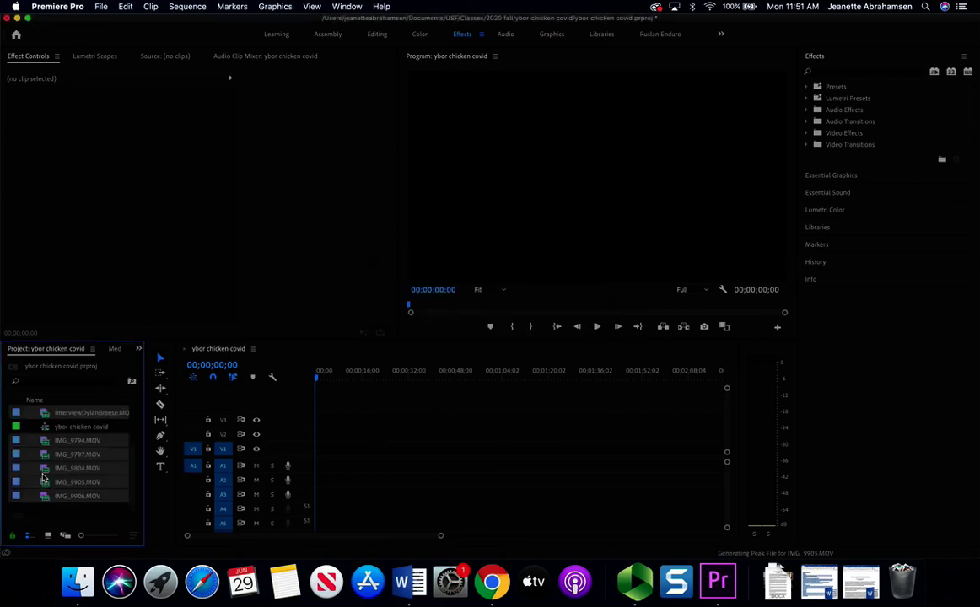
- Enlarge the Project panel to list all 11 items with frame rates, widen the Program monitor and timeline, then return to the script
{"action": "left_click_drag", "start_coordinate": [146, 414], "coordinate": [281, 416]}
{"action": "left_click_drag", "start_coordinate": [236, 339], "coordinate": [234, 263]}
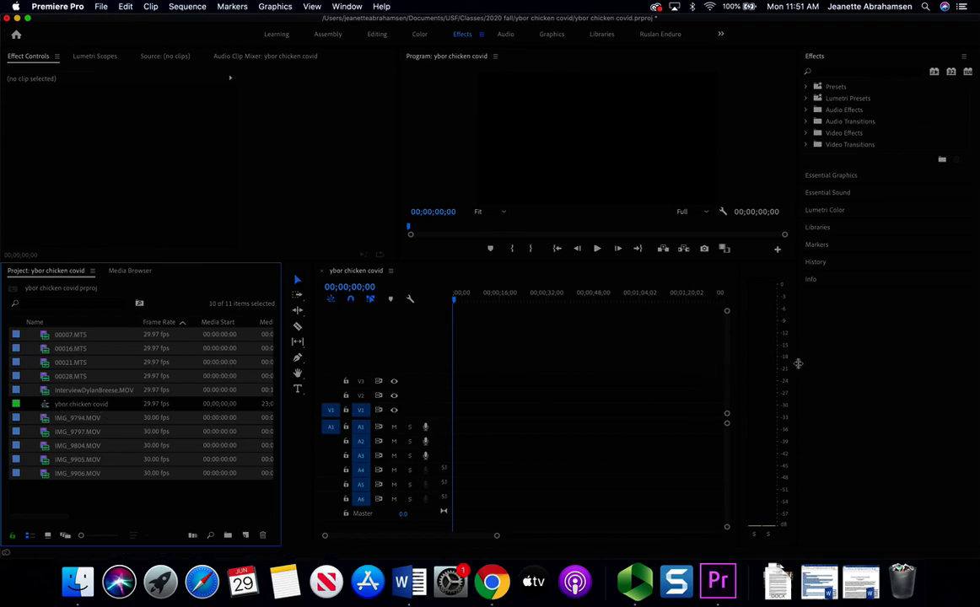
{"action": "left_click_drag", "start_coordinate": [801, 364], "coordinate": [940, 361]}
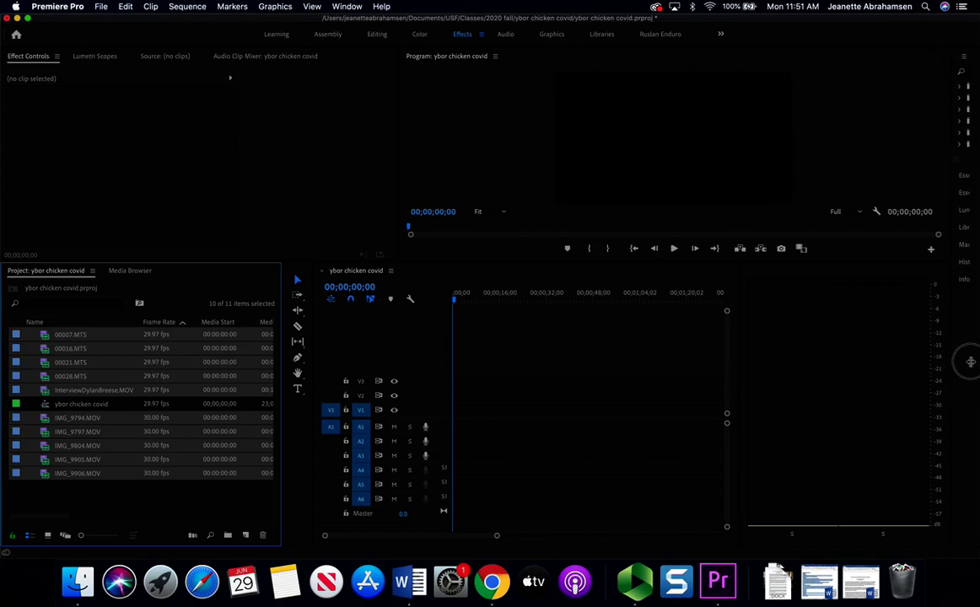
{"action": "left_click", "coordinate": [739, 409]}
{"action": "left_click", "coordinate": [738, 408]}
{"action": "left_click_drag", "start_coordinate": [738, 408], "coordinate": [899, 406]}
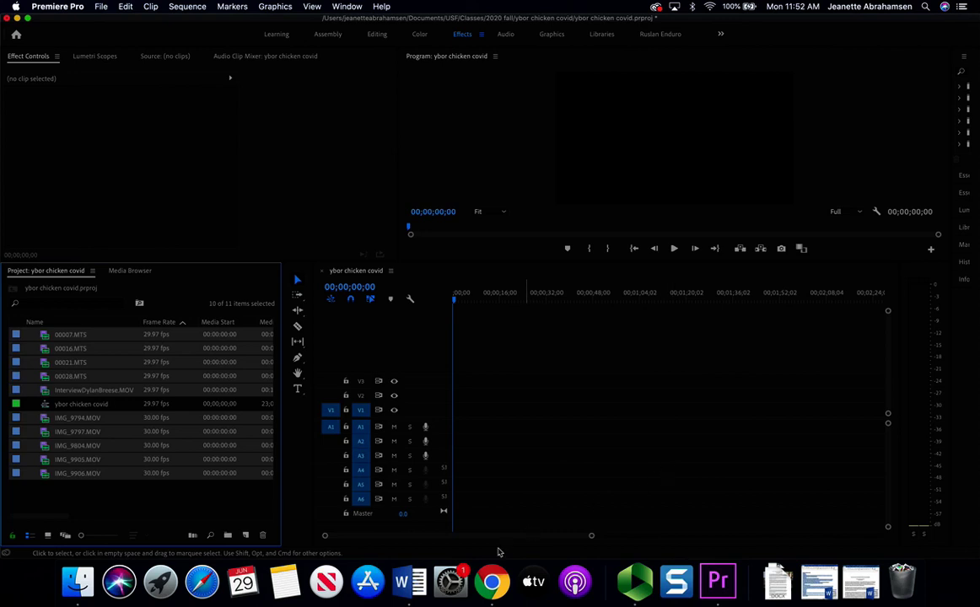
{"action": "left_click", "coordinate": [492, 582]}
{"action": "scroll", "coordinate": [610, 285], "scroll_direction": "up", "scroll_amount": 1}
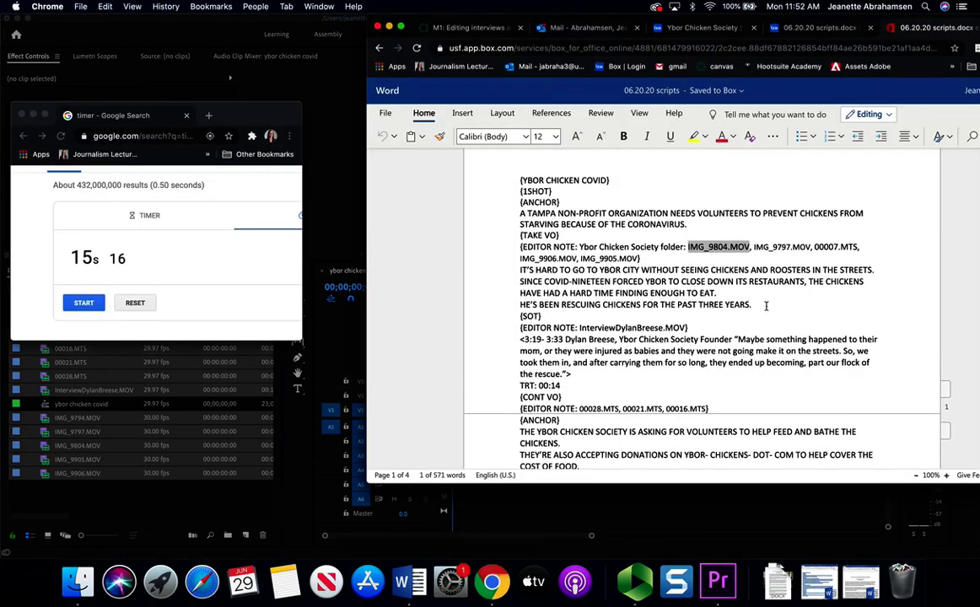
{"action": "left_click_drag", "start_coordinate": [753, 304], "coordinate": [482, 233]}
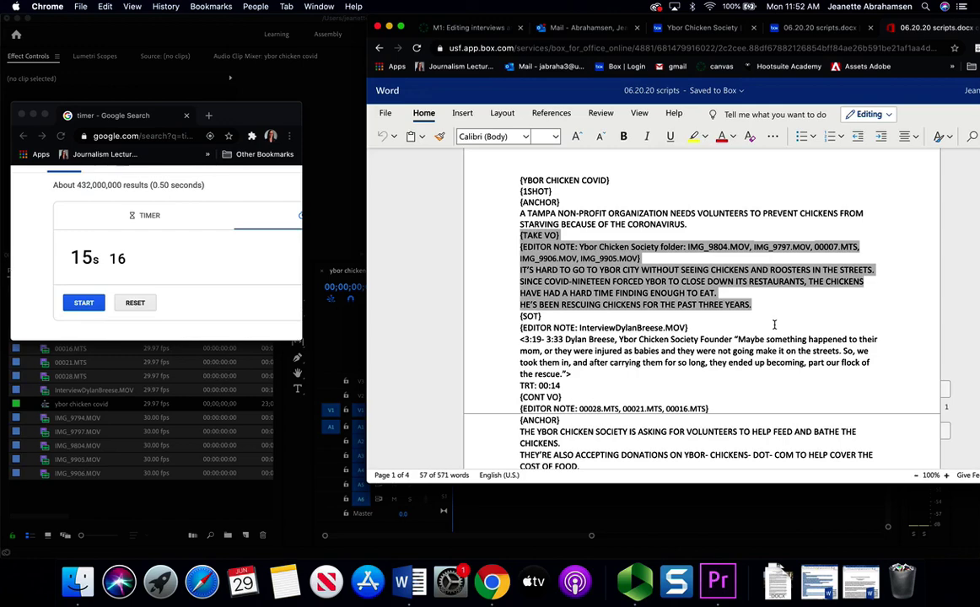
{"action": "left_click", "coordinate": [690, 303]}
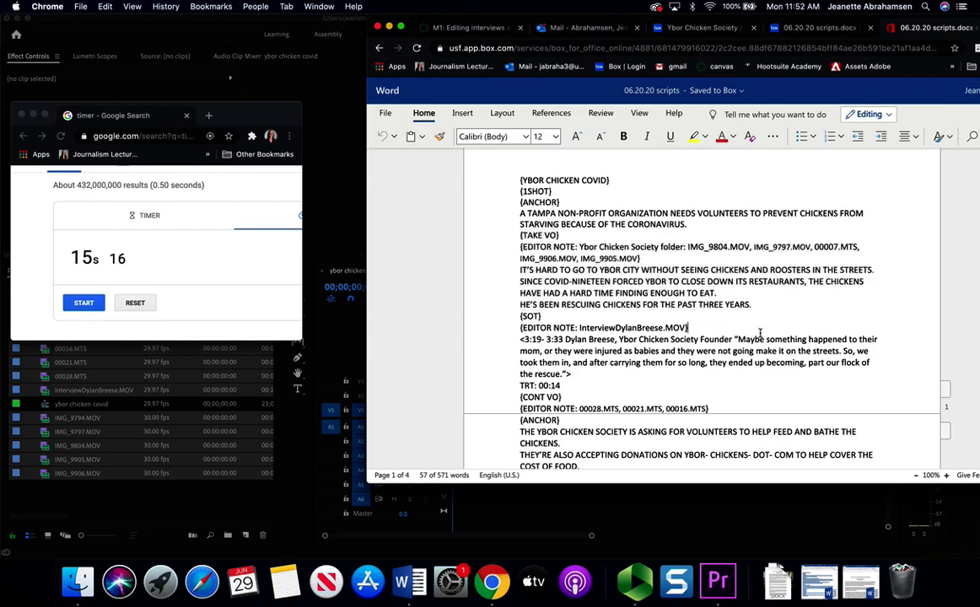
{"action": "scroll", "coordinate": [690, 303], "scroll_direction": "down", "scroll_amount": 2}
{"action": "left_click_drag", "start_coordinate": [520, 247], "coordinate": [574, 414]}
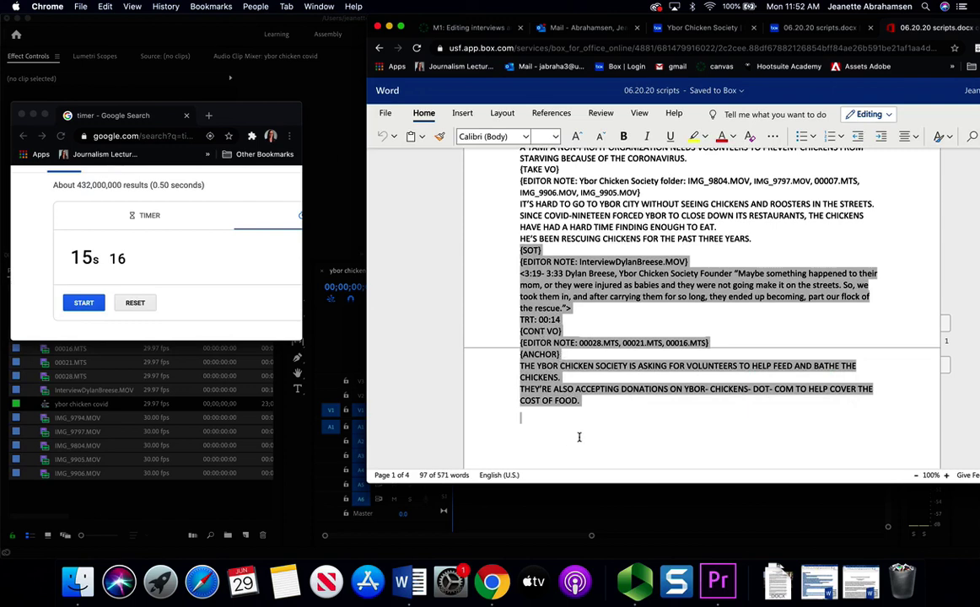
{"action": "scroll", "coordinate": [579, 437], "scroll_direction": "up", "scroll_amount": 3}
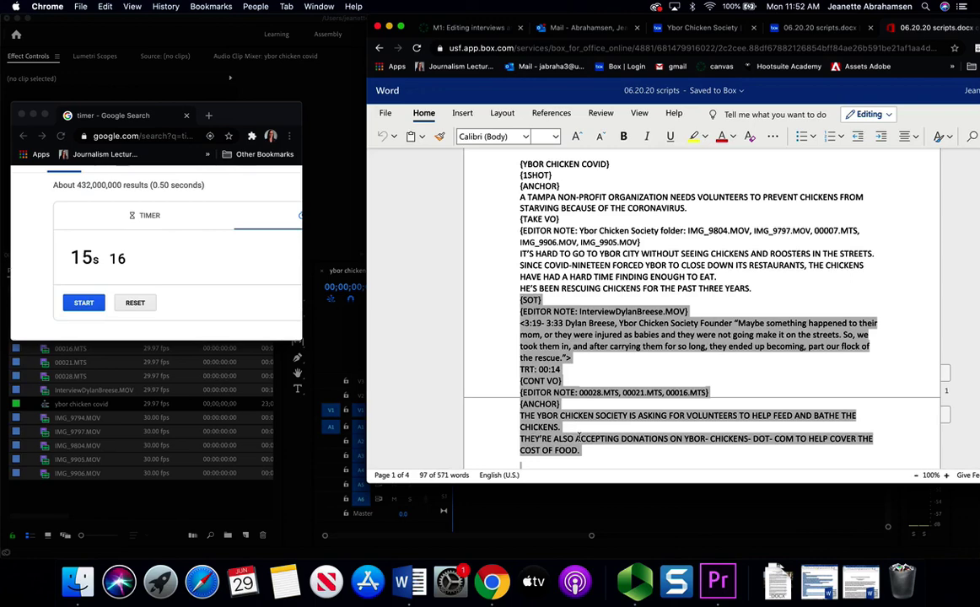
{"action": "left_click", "coordinate": [561, 230]}
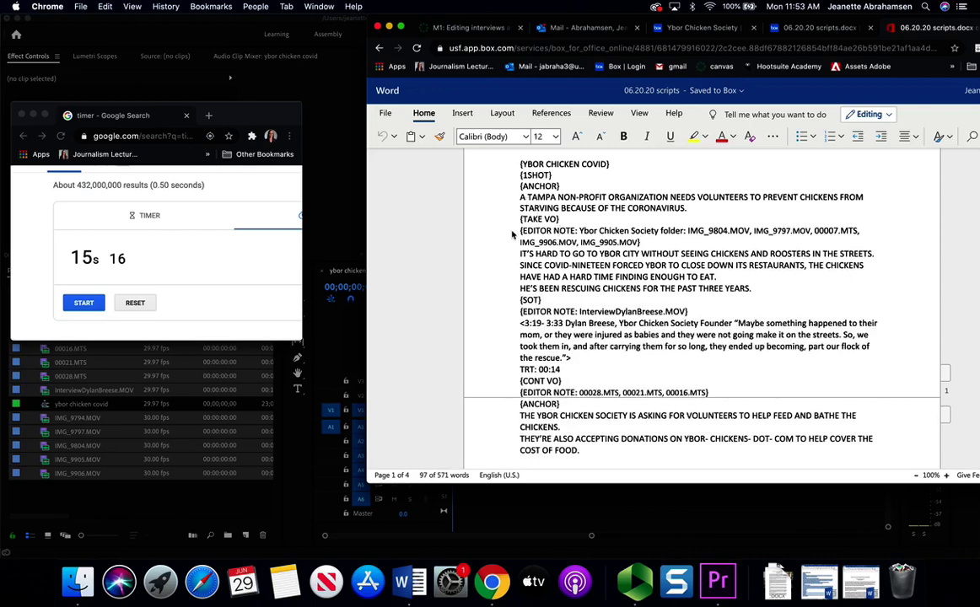
{"action": "left_click_drag", "start_coordinate": [520, 218], "coordinate": [557, 422]}
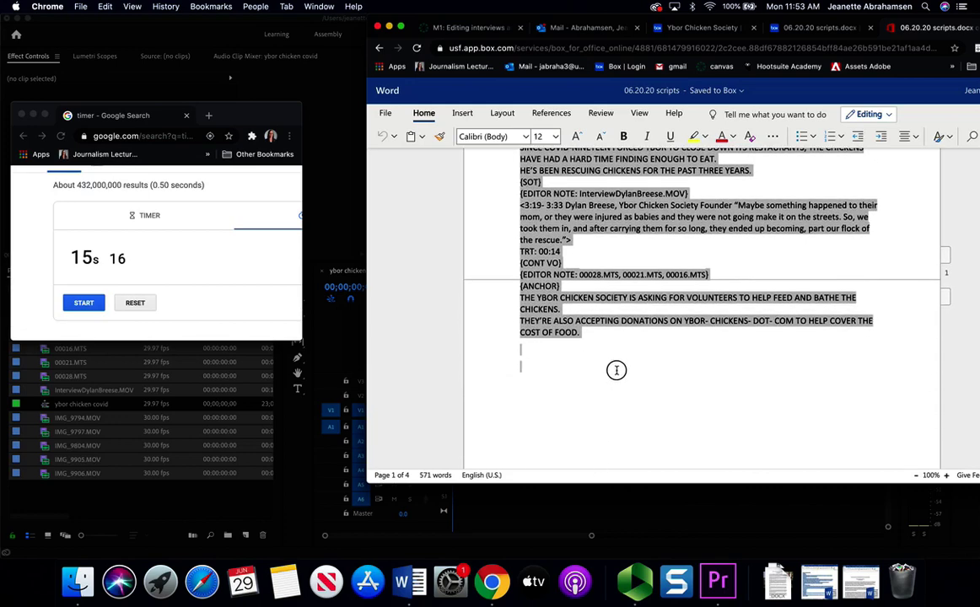
{"action": "scroll", "coordinate": [616, 370], "scroll_direction": "up", "scroll_amount": 1}
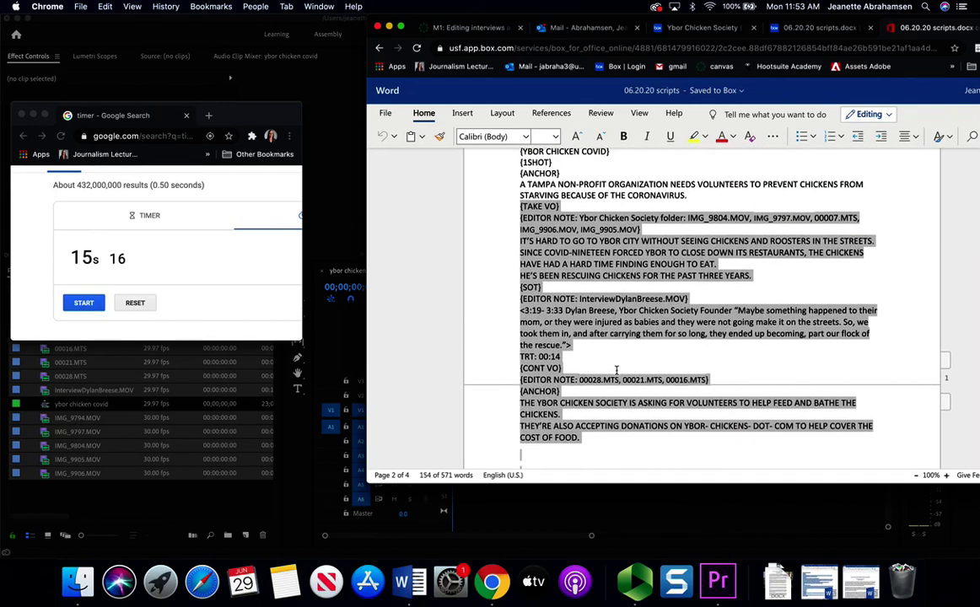
{"action": "left_click", "coordinate": [614, 264]}
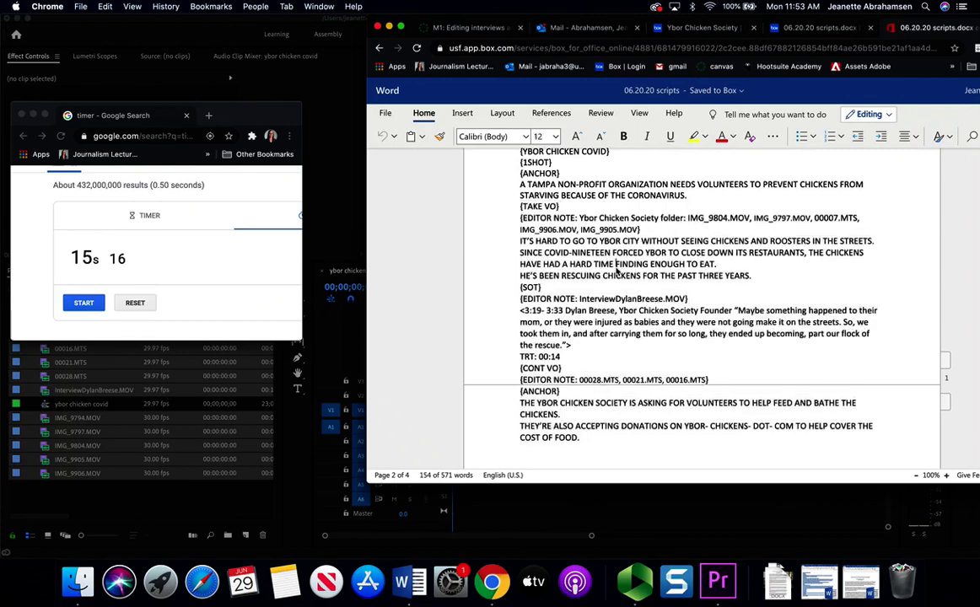
{"action": "left_click_drag", "start_coordinate": [580, 217], "coordinate": [641, 229]}
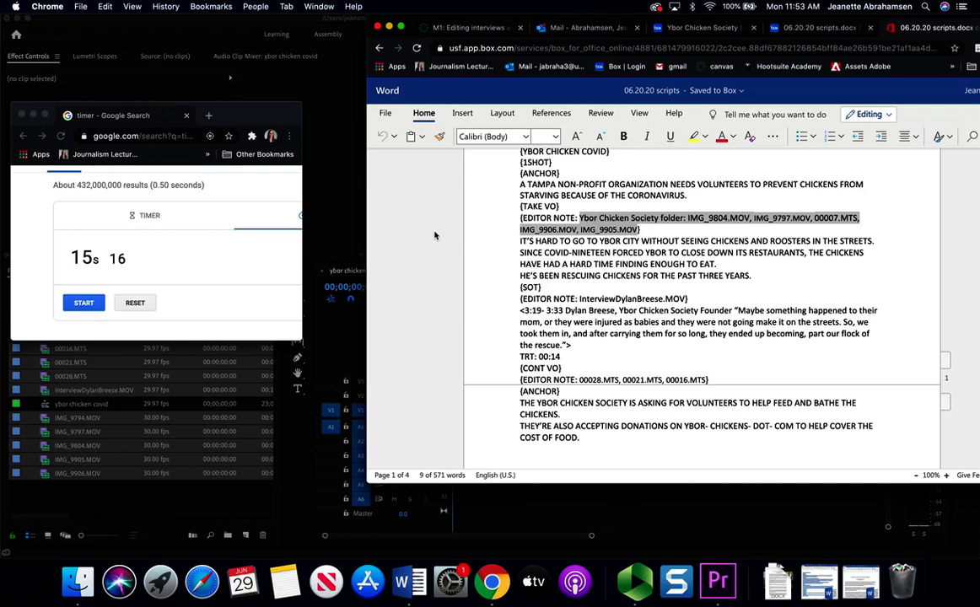
{"action": "left_click", "coordinate": [498, 286]}
{"action": "left_click_drag", "start_coordinate": [521, 288], "coordinate": [571, 344]}
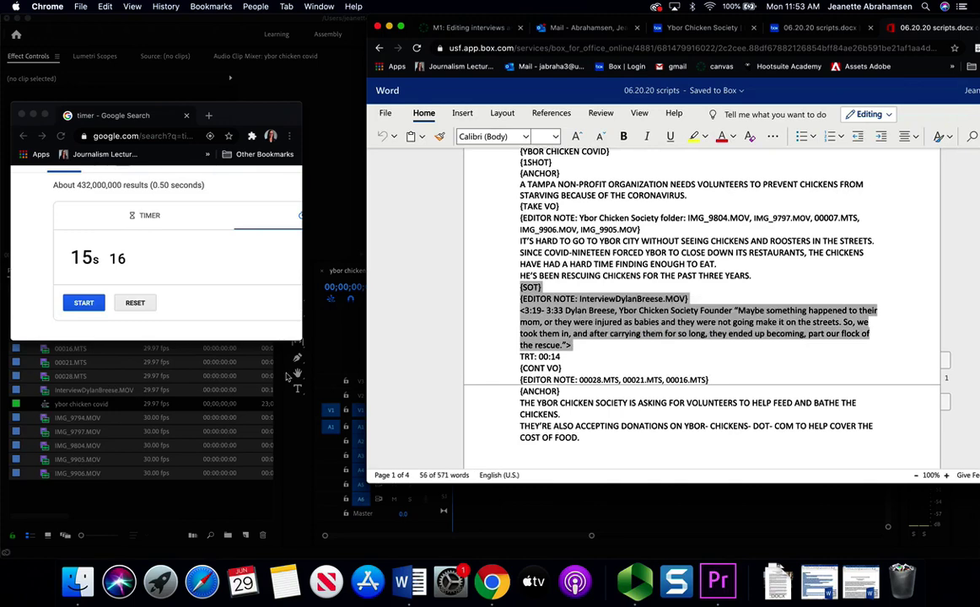
{"action": "left_click_drag", "start_coordinate": [520, 367], "coordinate": [606, 397]}
{"action": "scroll", "coordinate": [606, 397], "scroll_direction": "up", "scroll_amount": 3}
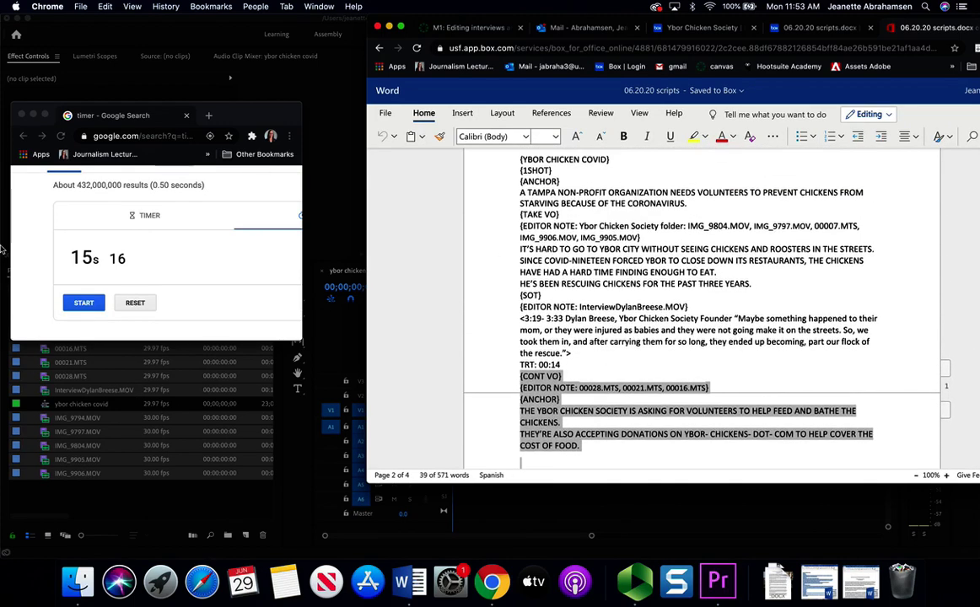
- Highlight the four TAKE VO narration lines read over b-roll in the script
{"action": "scroll", "coordinate": [132, 250], "scroll_direction": "up", "scroll_amount": 2}
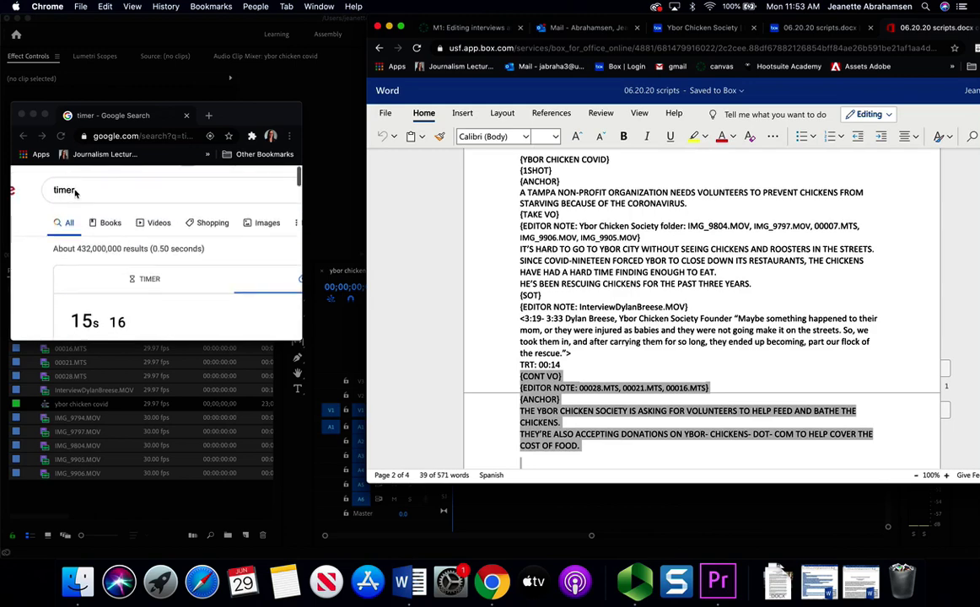
{"action": "scroll", "coordinate": [139, 262], "scroll_direction": "down", "scroll_amount": 3}
{"action": "scroll", "coordinate": [143, 268], "scroll_direction": "up", "scroll_amount": 1}
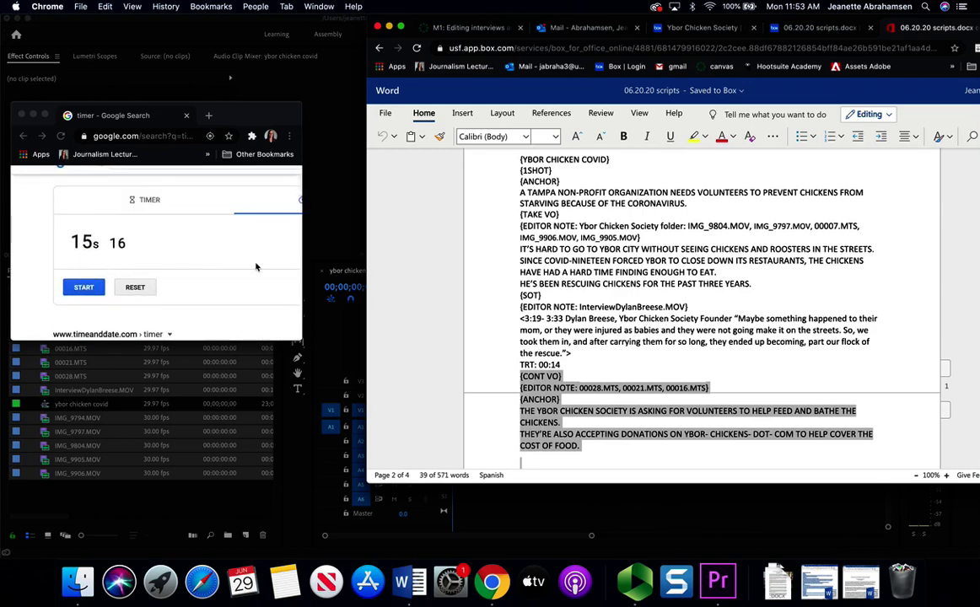
{"action": "left_click", "coordinate": [522, 245]}
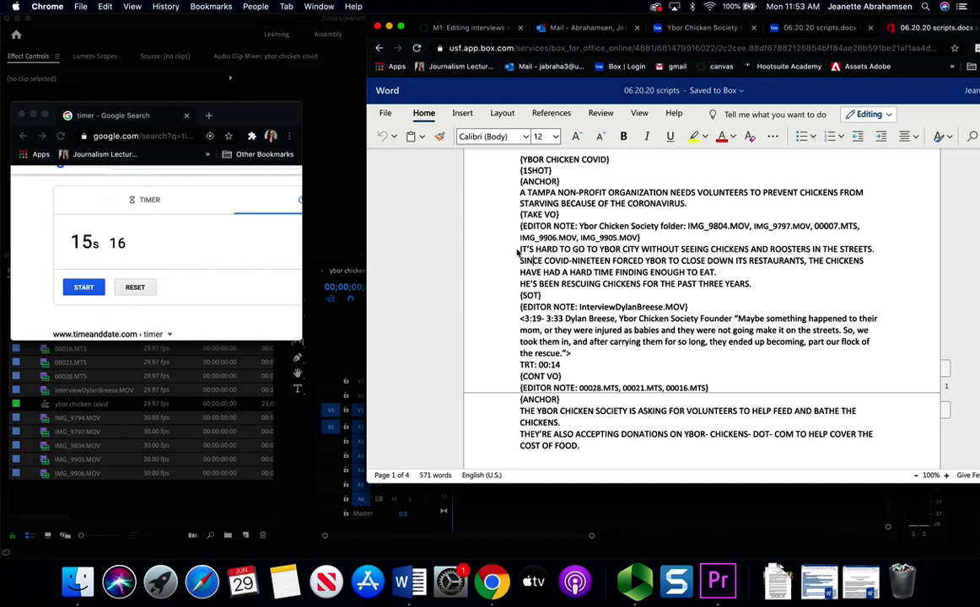
{"action": "left_click_drag", "start_coordinate": [518, 246], "coordinate": [750, 285]}
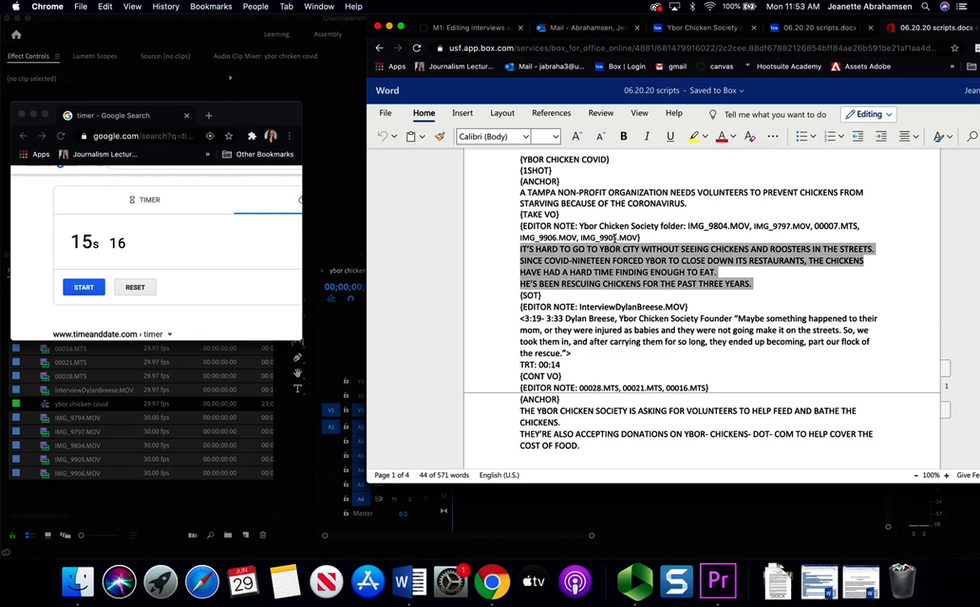
{"action": "left_click", "coordinate": [562, 249]}
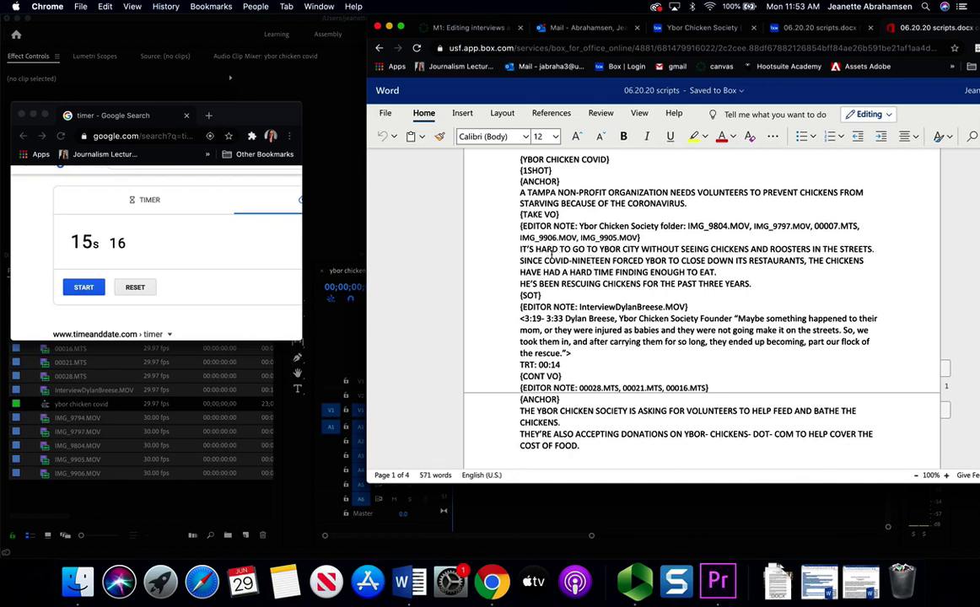
{"action": "left_click_drag", "start_coordinate": [520, 249], "coordinate": [748, 284]}
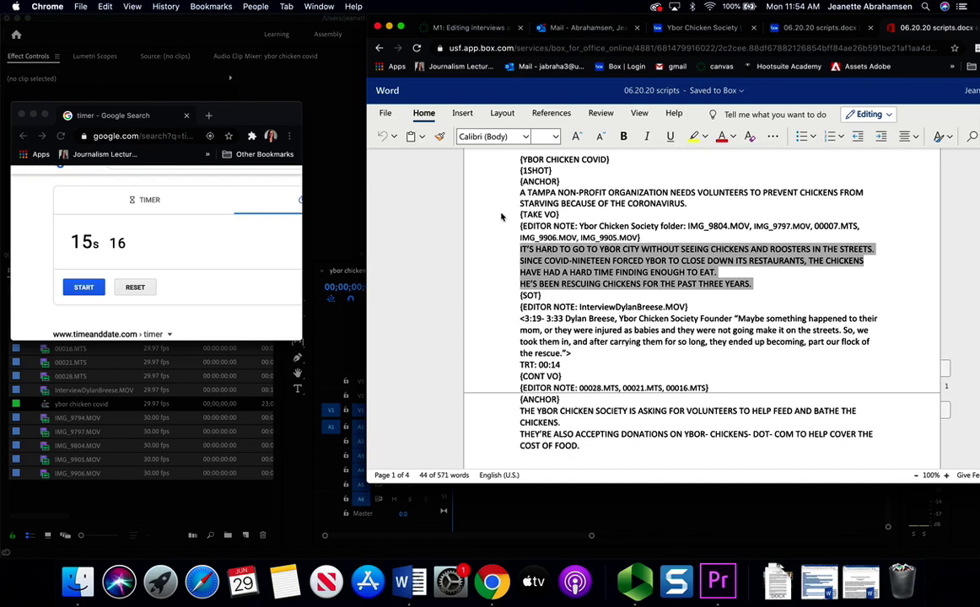
- Pick out IMG_9804.MOV in the editor note and select it in Premiere's project
{"action": "left_click", "coordinate": [593, 226]}
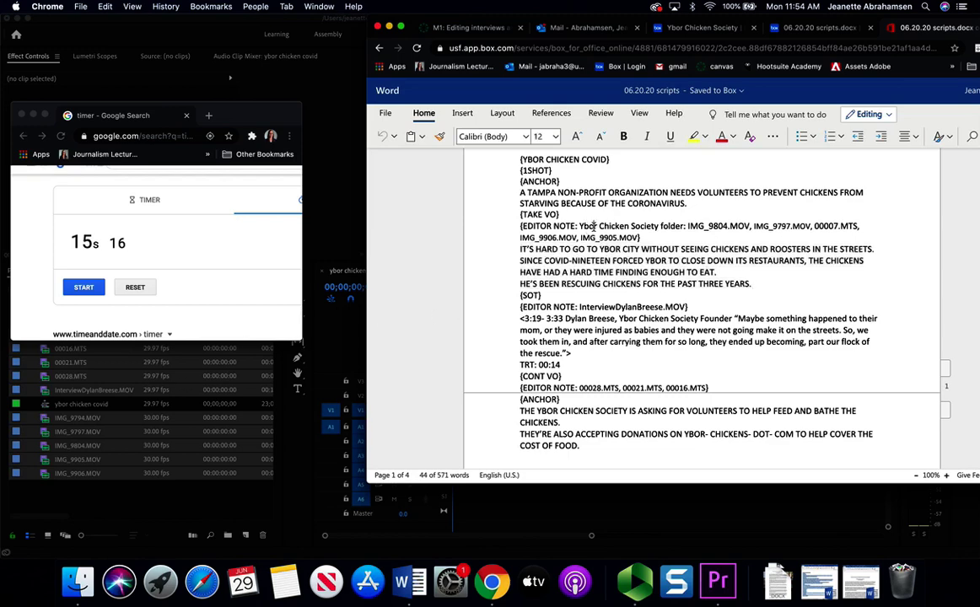
{"action": "left_click_drag", "start_coordinate": [688, 226], "coordinate": [749, 228]}
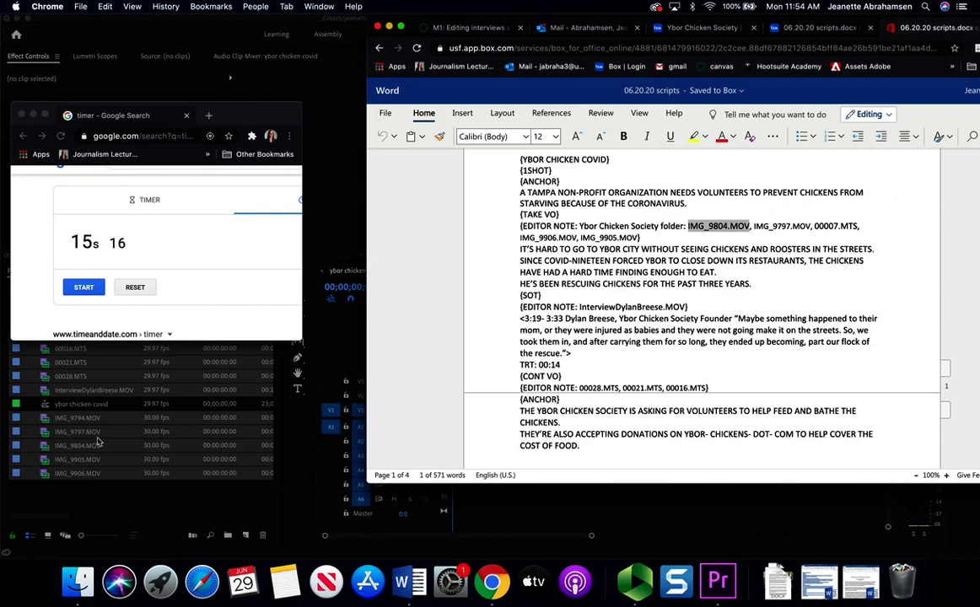
{"action": "left_click", "coordinate": [88, 401]}
{"action": "left_click", "coordinate": [80, 445]}
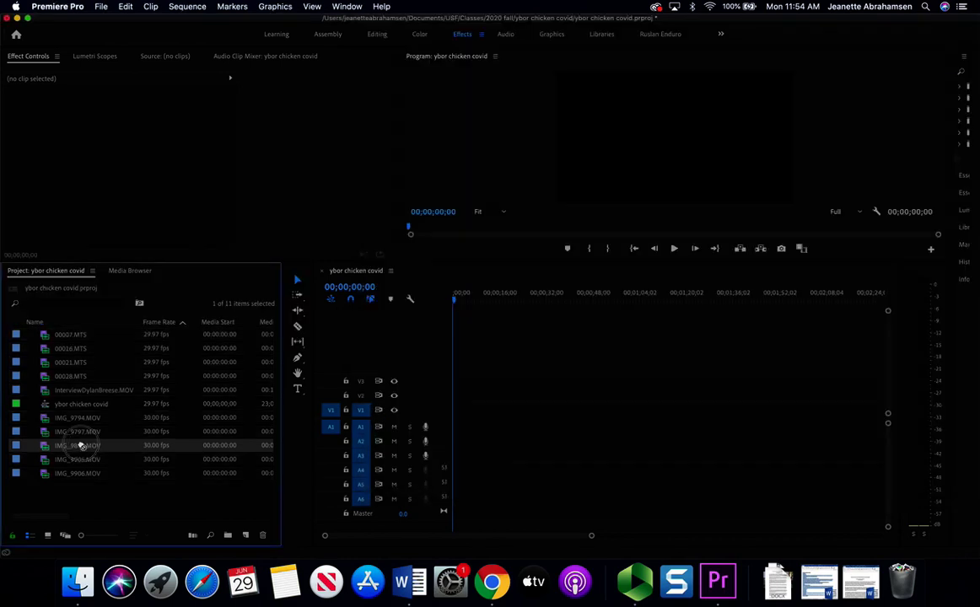
- Drop the full IMG_9804.MOV onto the timeline keeping sequence settings, preview it, then delete it
{"action": "left_click_drag", "start_coordinate": [196, 434], "coordinate": [455, 429]}
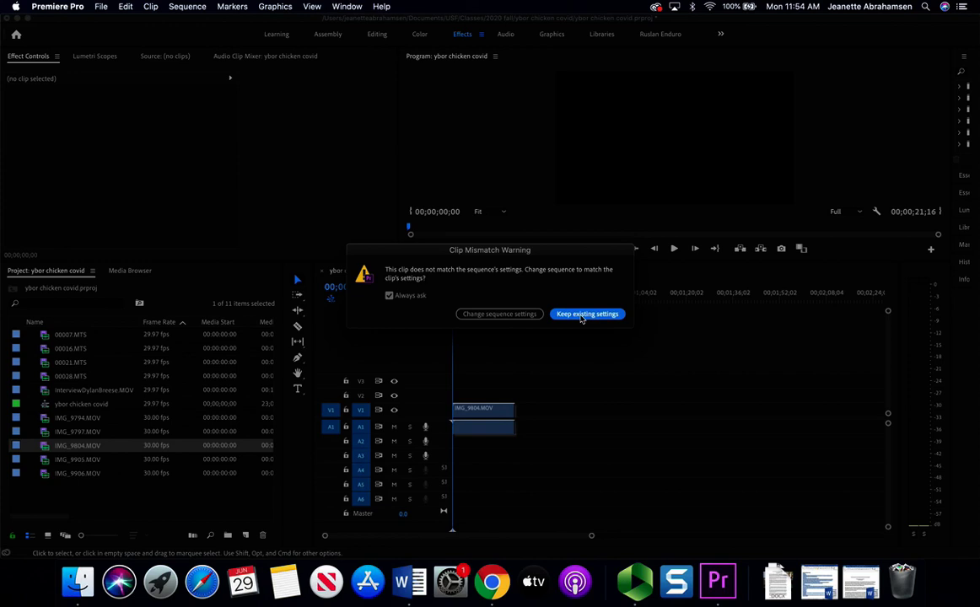
{"action": "left_click", "coordinate": [581, 313]}
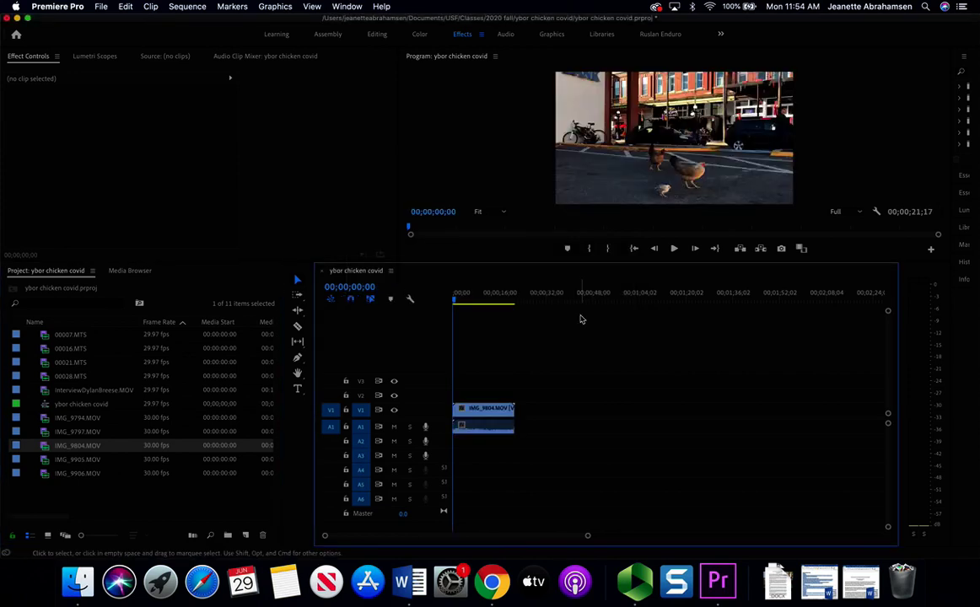
{"action": "left_click_drag", "start_coordinate": [460, 295], "coordinate": [512, 306]}
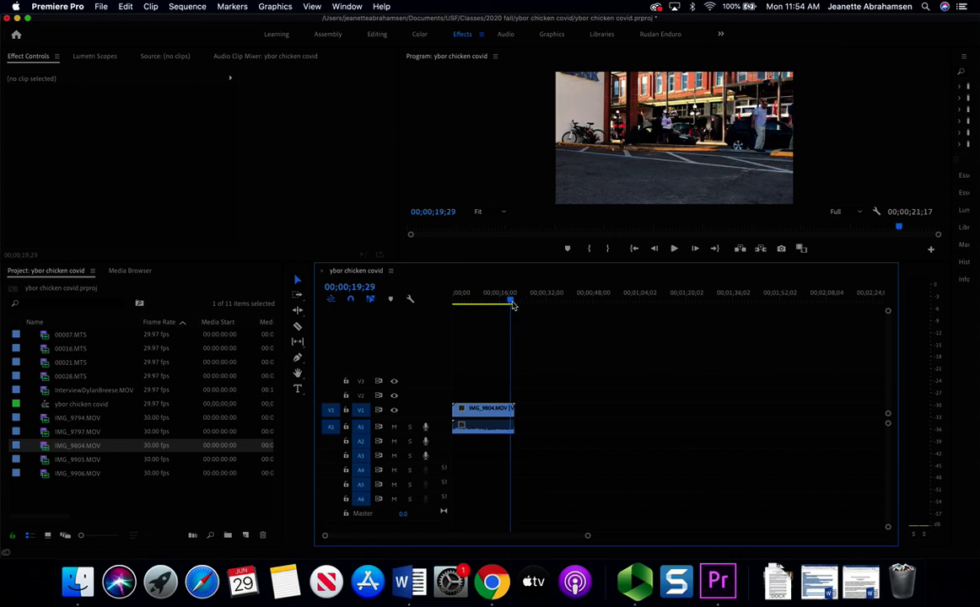
{"action": "left_click", "coordinate": [476, 413]}
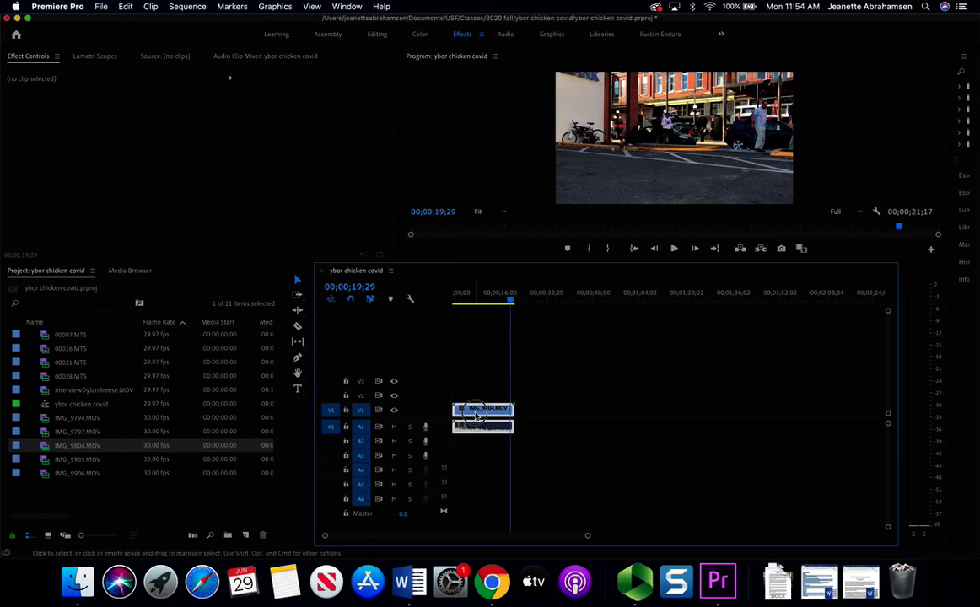
{"action": "key", "text": "Delete"}
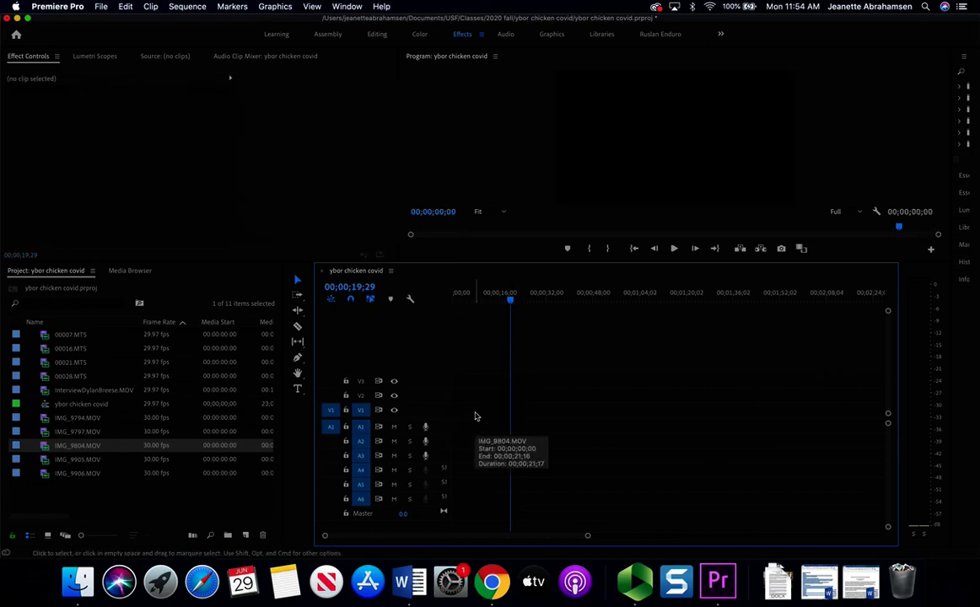
- Mark IMG_9804.MOV from 00:00:00:15 to 00:00:03:15 in the Source Monitor and drag it to the timeline
{"action": "double_click", "coordinate": [69, 449]}
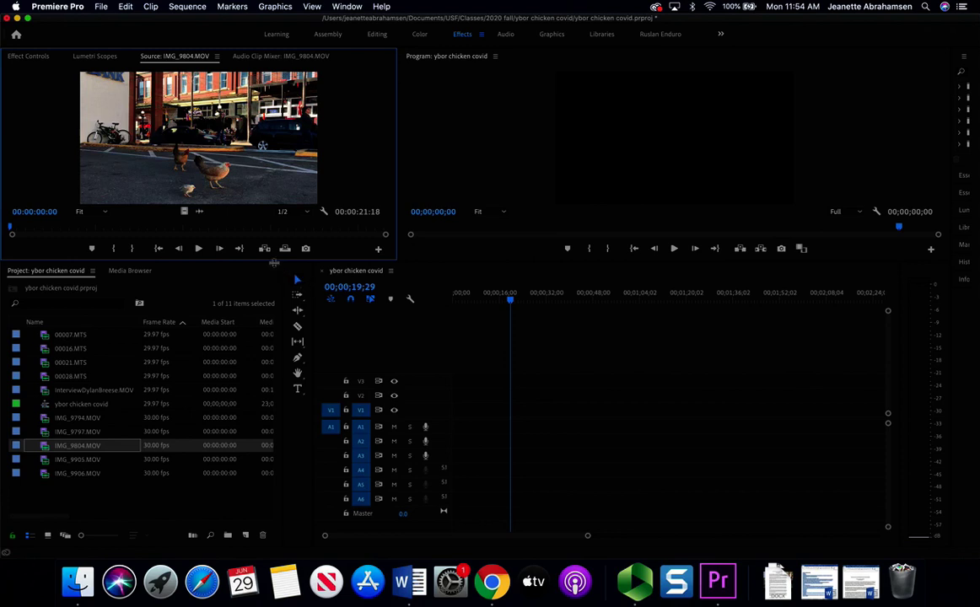
{"action": "left_click_drag", "start_coordinate": [274, 263], "coordinate": [273, 303]}
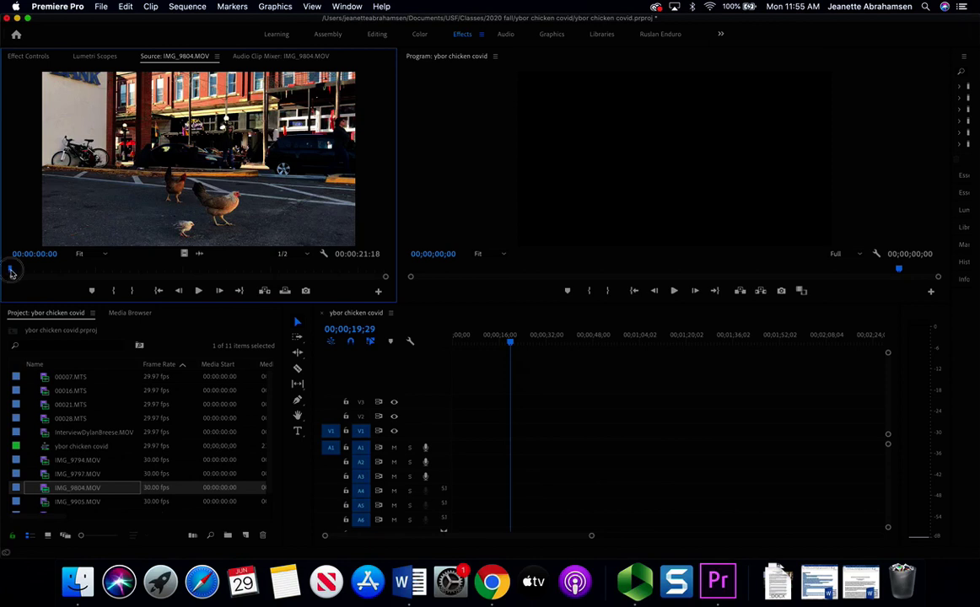
{"action": "key", "text": "space"}
{"action": "mouse_move", "coordinate": [36, 276]}
{"action": "left_mouse_down"}
{"action": "mouse_move", "coordinate": [339, 271]}
{"action": "mouse_move", "coordinate": [17, 272]}
{"action": "left_mouse_up"}
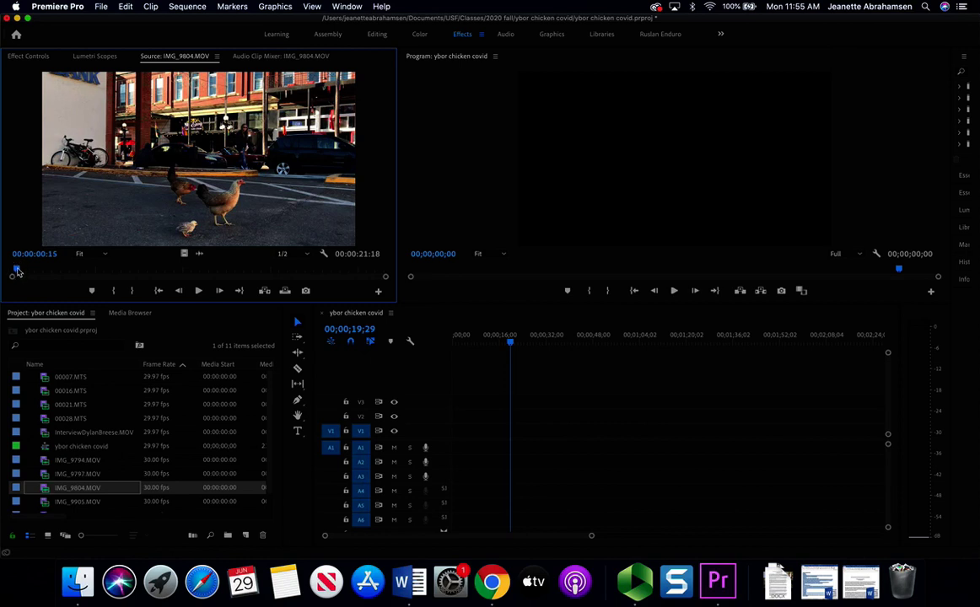
{"action": "key", "text": "i"}
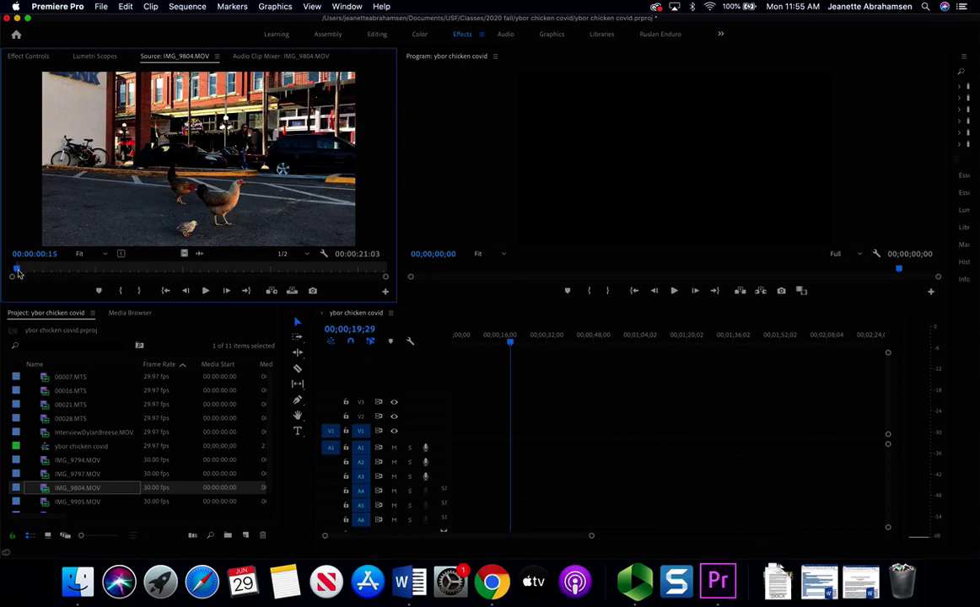
{"action": "left_click_drag", "start_coordinate": [18, 274], "coordinate": [71, 273]}
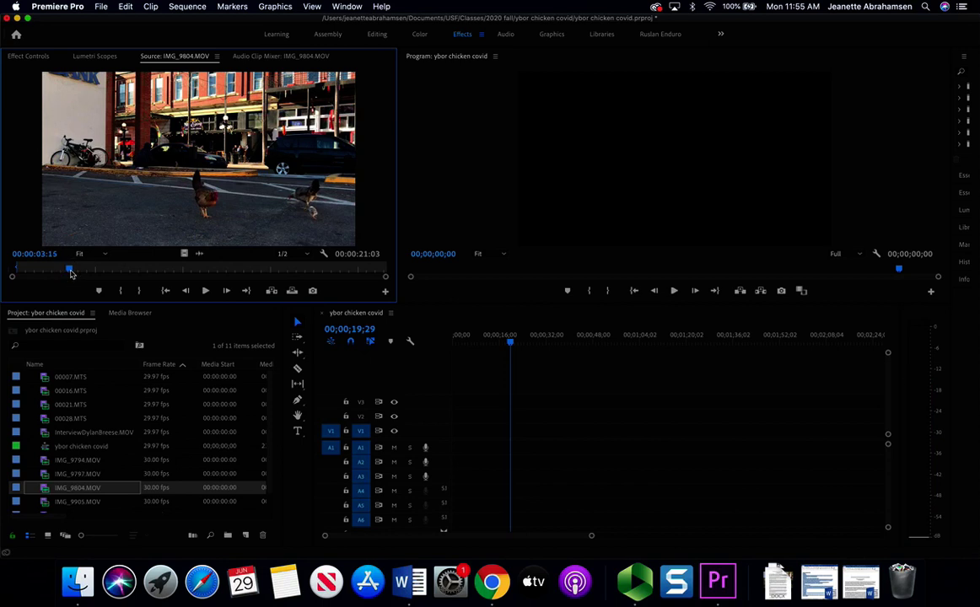
{"action": "key", "text": "o"}
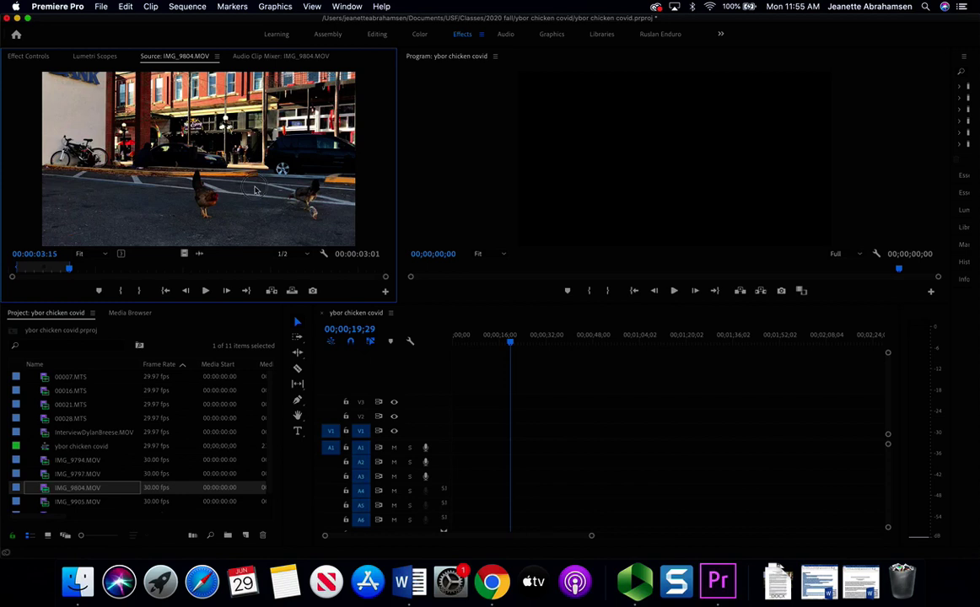
{"action": "left_click_drag", "start_coordinate": [255, 190], "coordinate": [453, 432]}
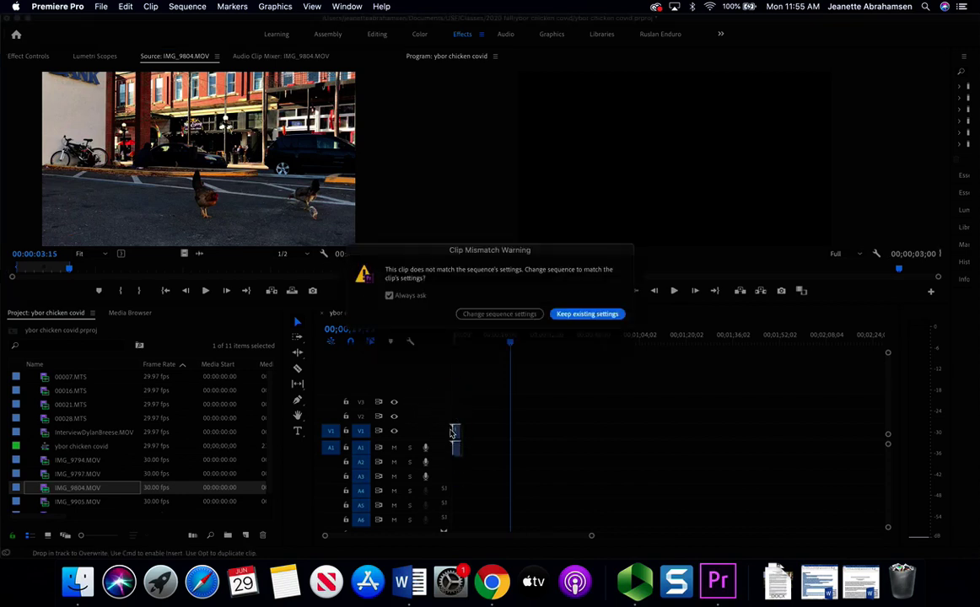
- Keep existing sequence settings for the 00;00;03;01 IMG_9804.MOV shot and scrub through it on the timeline
{"action": "left_click", "coordinate": [588, 314]}
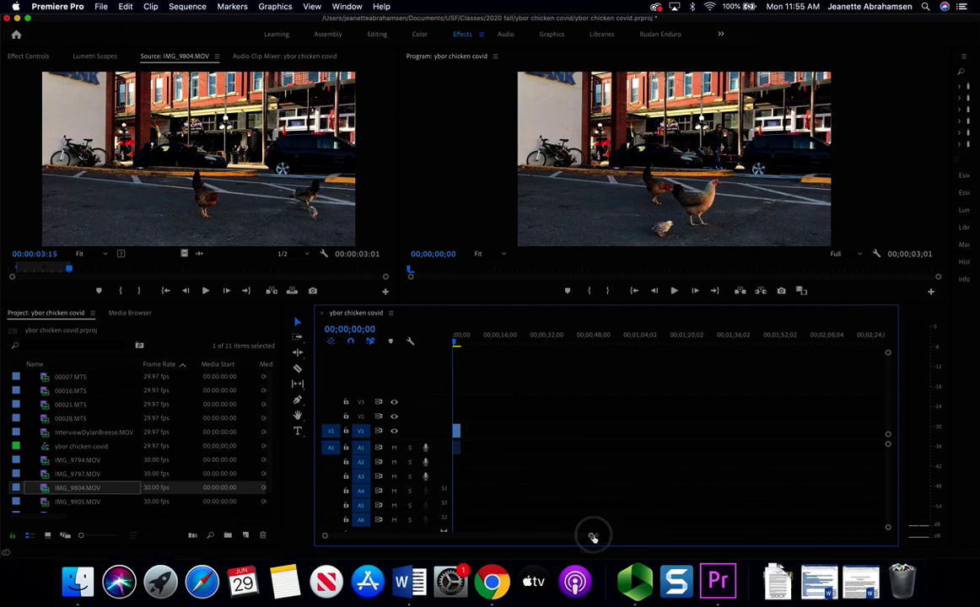
{"action": "left_click_drag", "start_coordinate": [592, 537], "coordinate": [511, 525]}
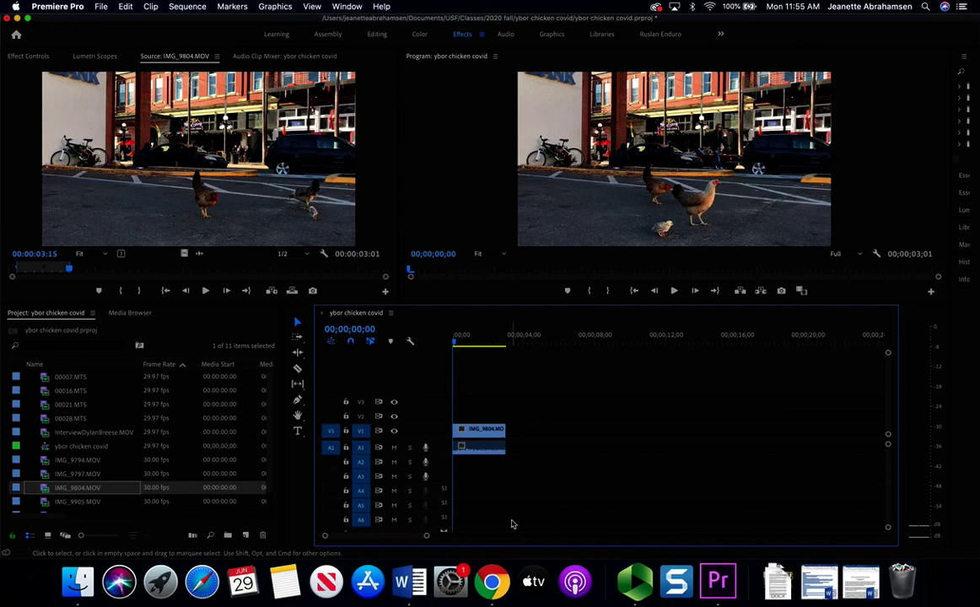
{"action": "left_click_drag", "start_coordinate": [455, 341], "coordinate": [483, 343]}
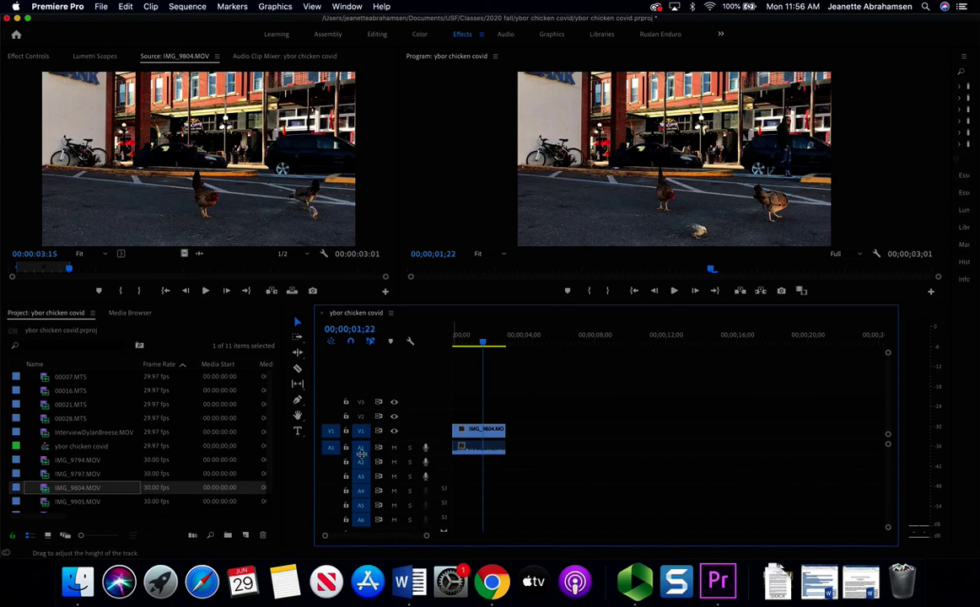
- Expand the A1 track and lower IMG_9804.MOV's volume to about -16.8 dB, replaying to check
{"action": "left_click_drag", "start_coordinate": [361, 453], "coordinate": [361, 494]}
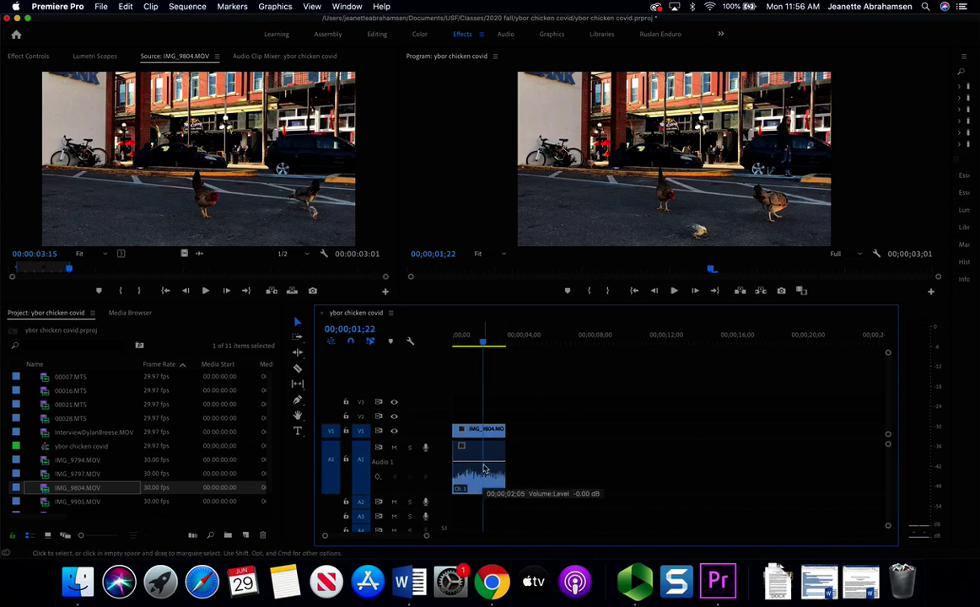
{"action": "left_click_drag", "start_coordinate": [483, 468], "coordinate": [483, 485]}
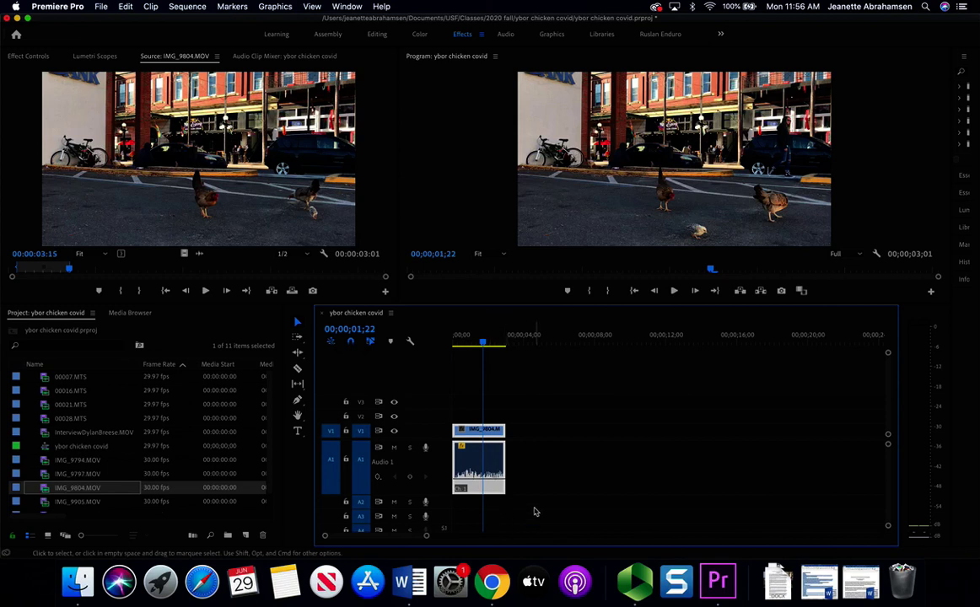
{"action": "left_click", "coordinate": [457, 336]}
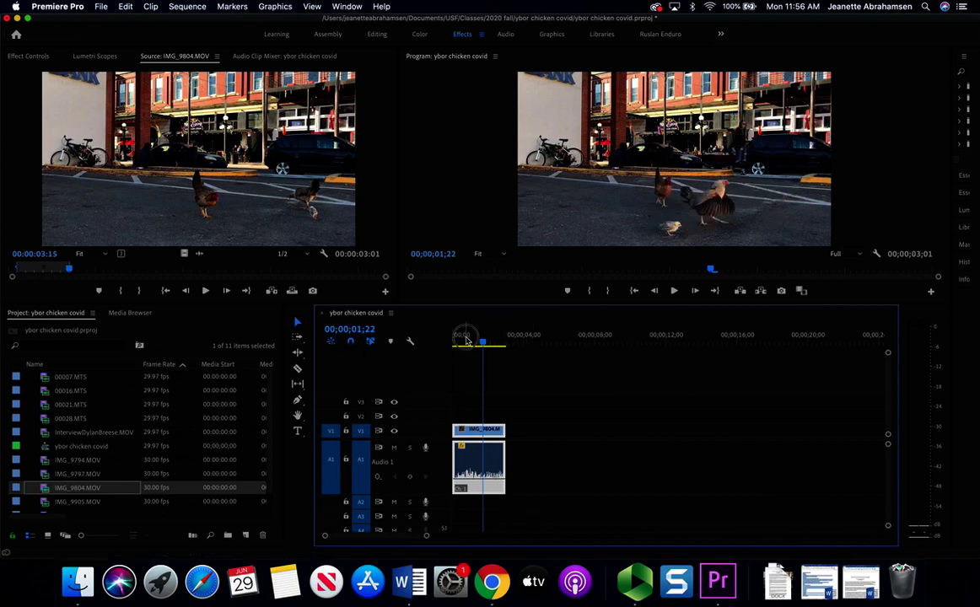
{"action": "key", "text": "space"}
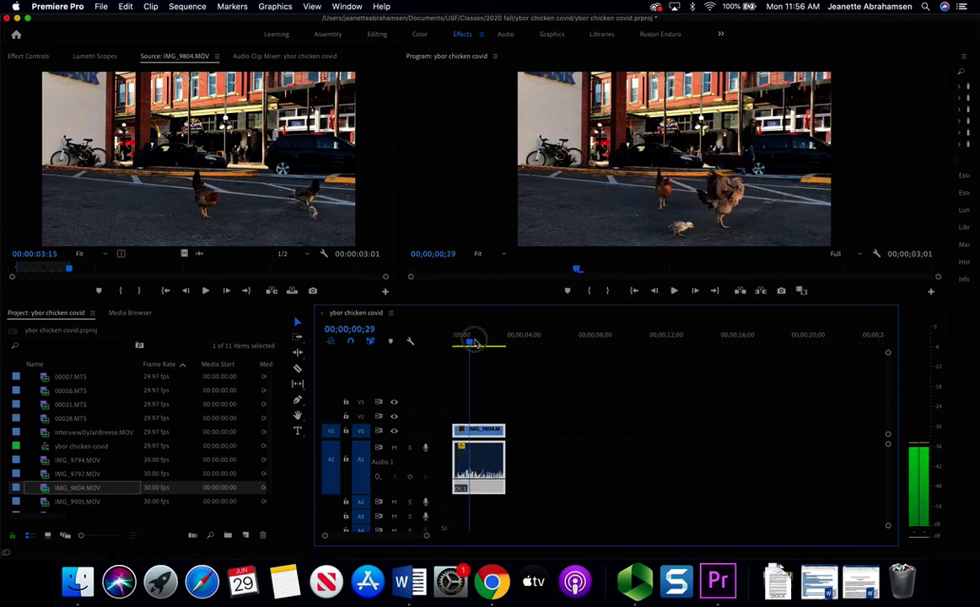
{"action": "left_click", "coordinate": [457, 342]}
{"action": "key", "text": "space"}
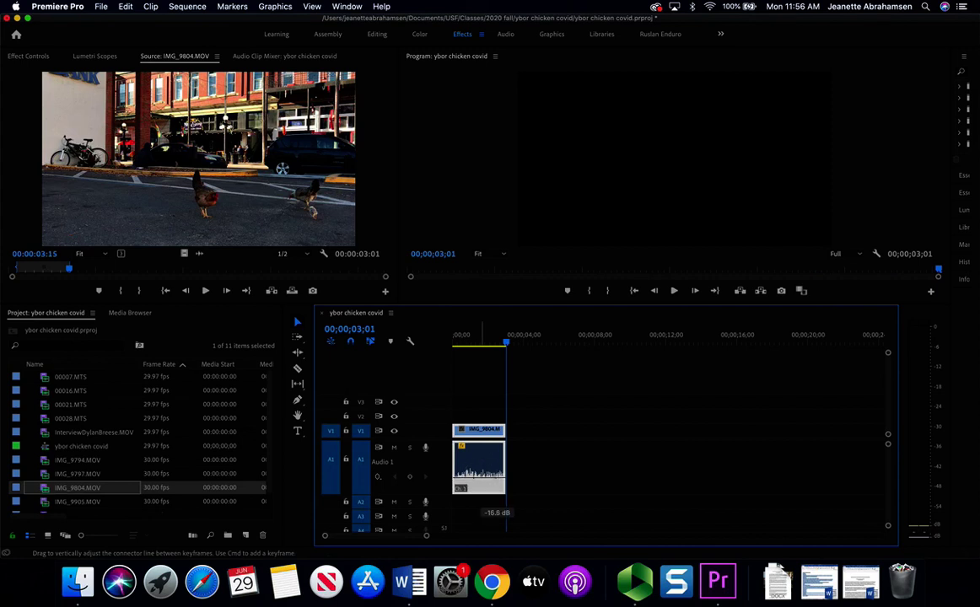
{"action": "key", "text": "space"}
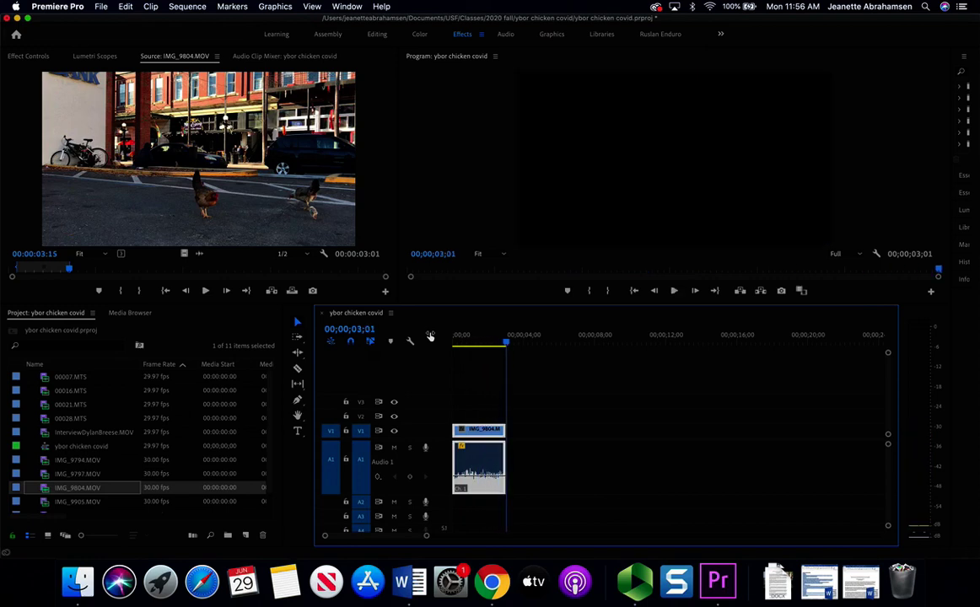
- Find the next b-roll clip, 9797, in the script and load IMG_9797.MOV in the Source Monitor
{"action": "left_click", "coordinate": [493, 583]}
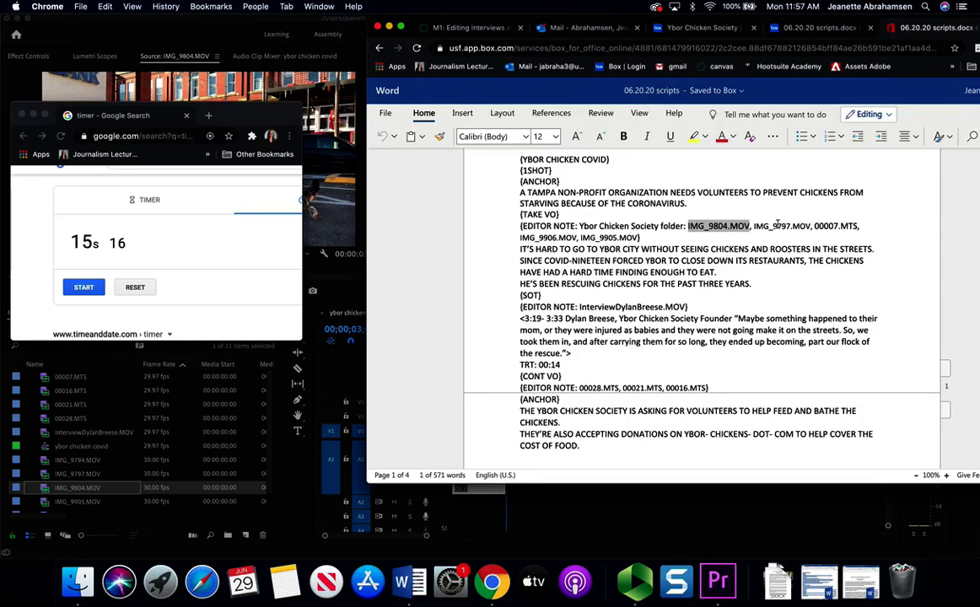
{"action": "left_click", "coordinate": [777, 224]}
{"action": "double_click", "coordinate": [774, 225]}
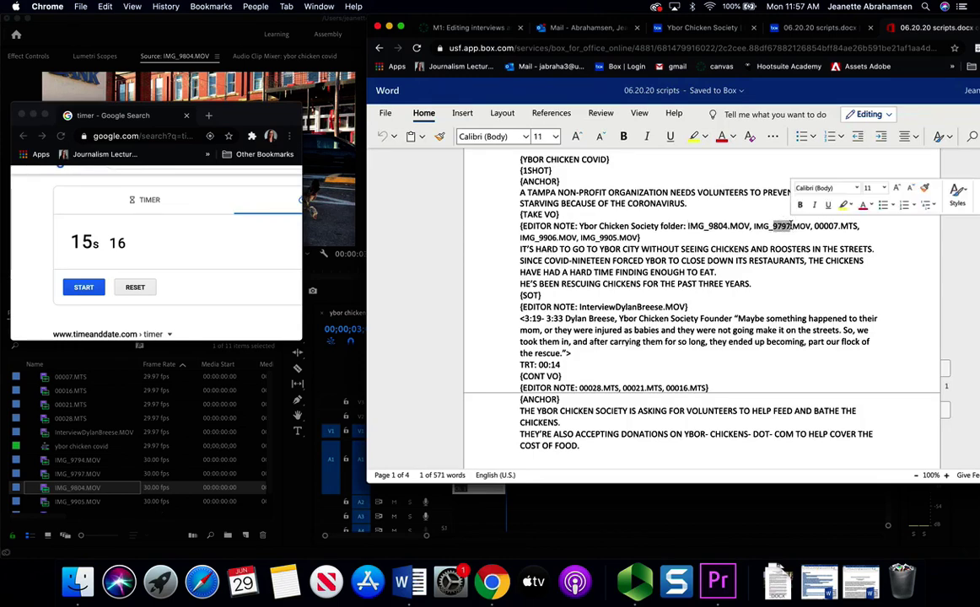
{"action": "left_click", "coordinate": [158, 445]}
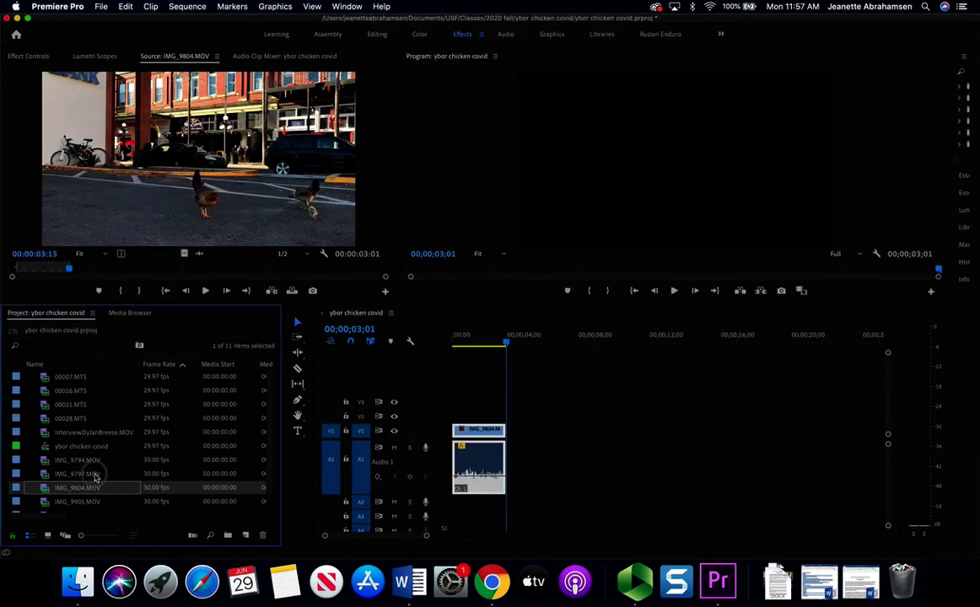
{"action": "double_click", "coordinate": [95, 474]}
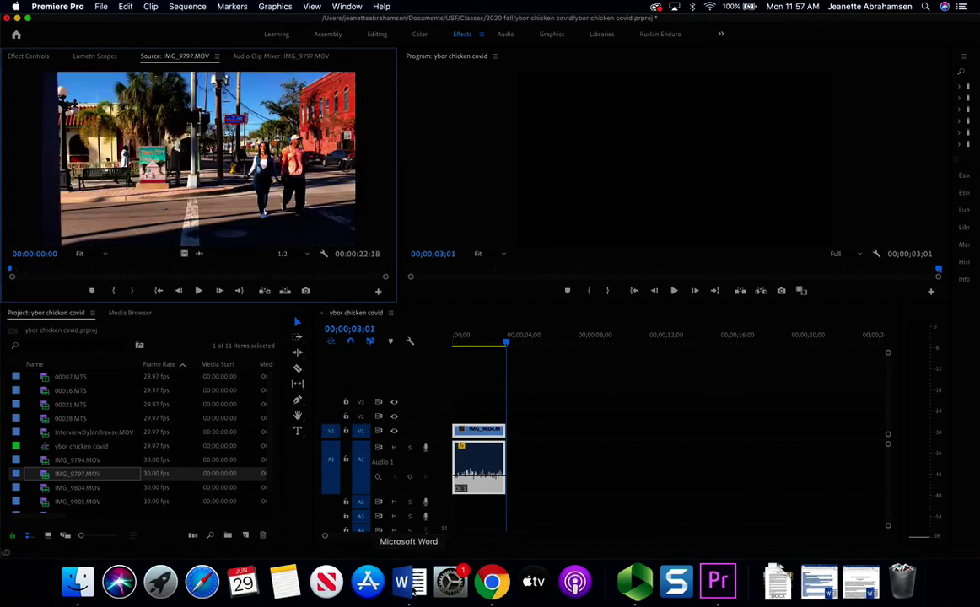
- Time the first voice-over line 'IT'S HARD TO GO…' at 3s 90, then go back to Premiere
{"action": "left_click", "coordinate": [491, 582]}
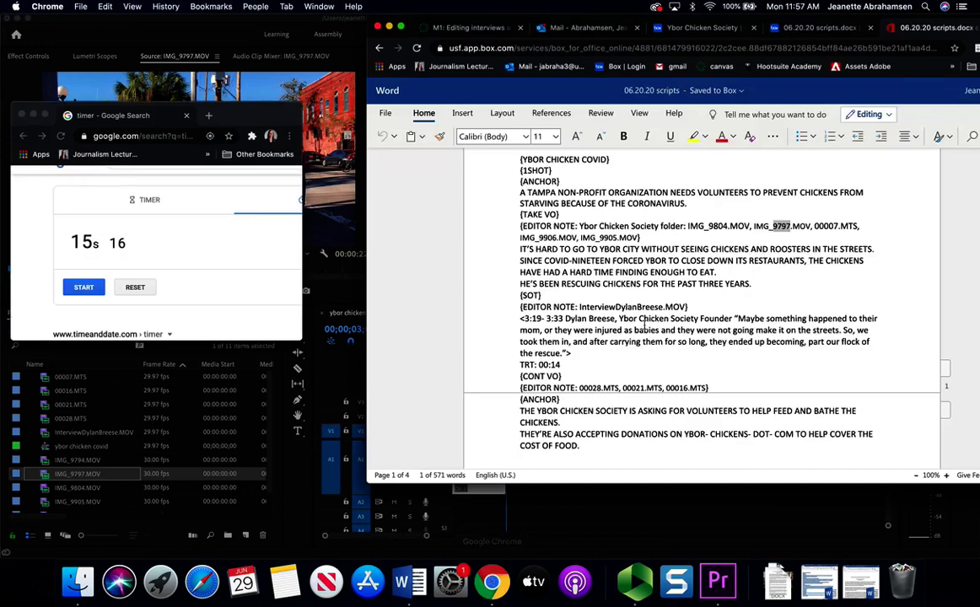
{"action": "left_click_drag", "start_coordinate": [520, 246], "coordinate": [880, 246]}
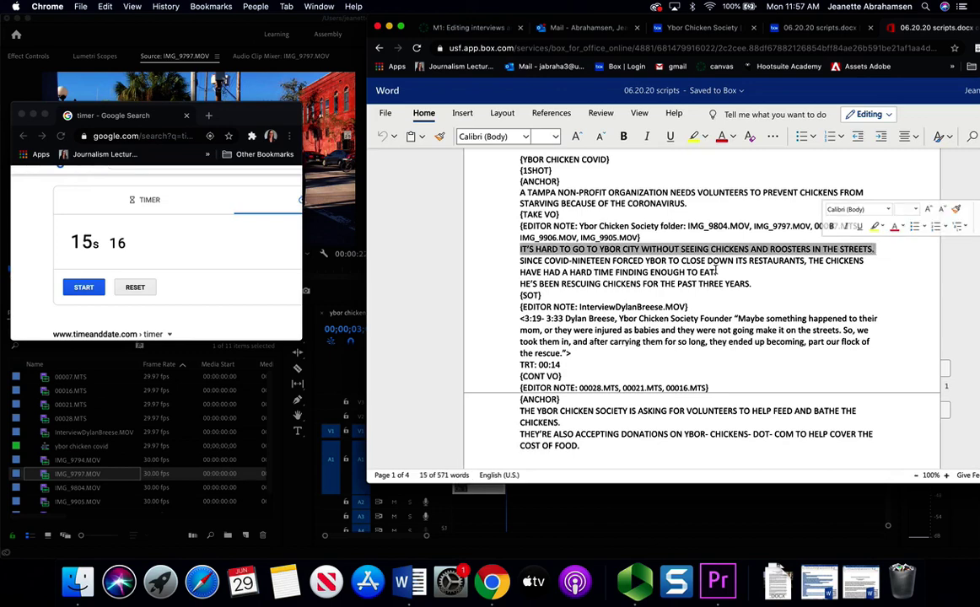
{"action": "left_click", "coordinate": [133, 288]}
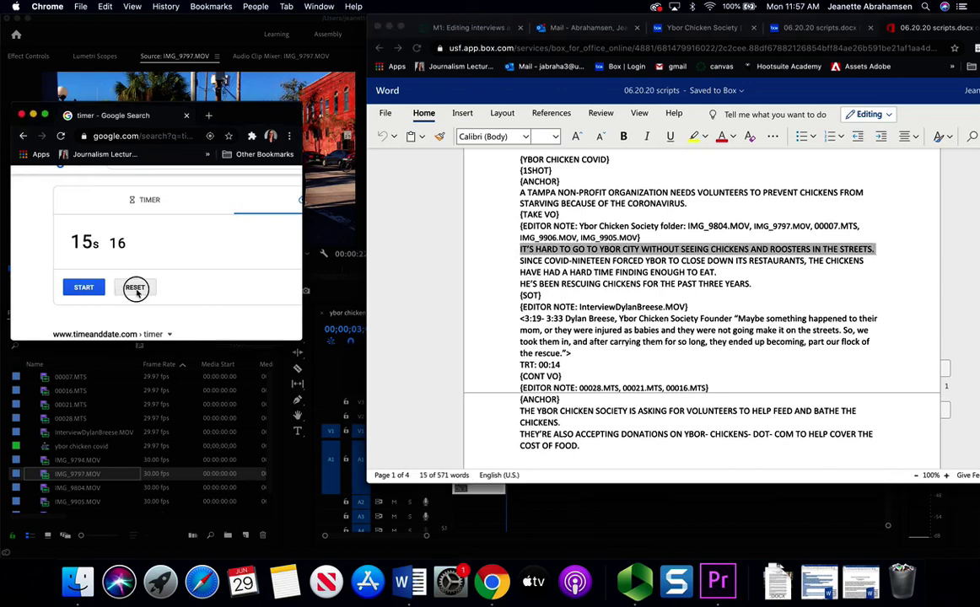
{"action": "left_click", "coordinate": [134, 289]}
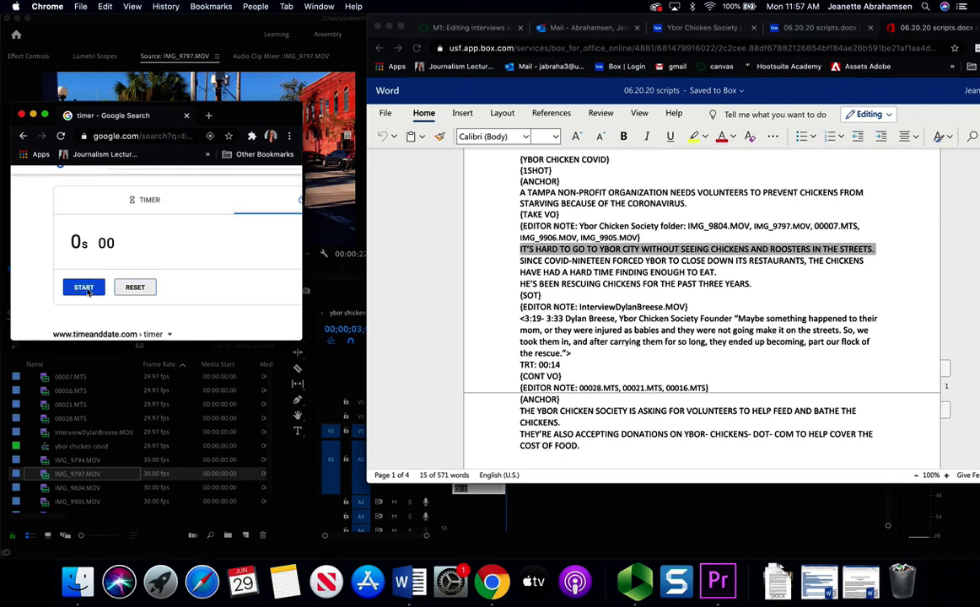
{"action": "left_click", "coordinate": [85, 288]}
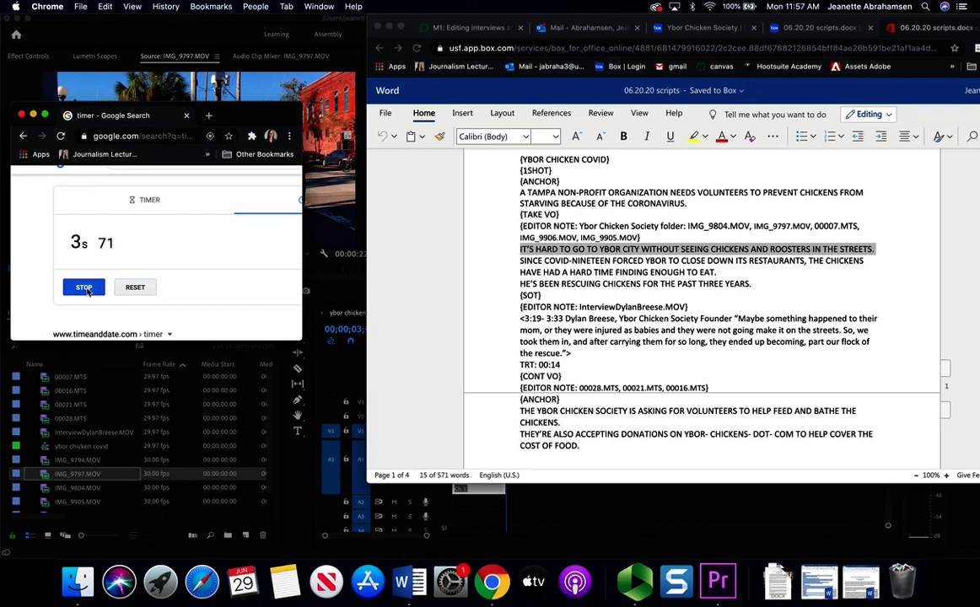
{"action": "left_click", "coordinate": [85, 289]}
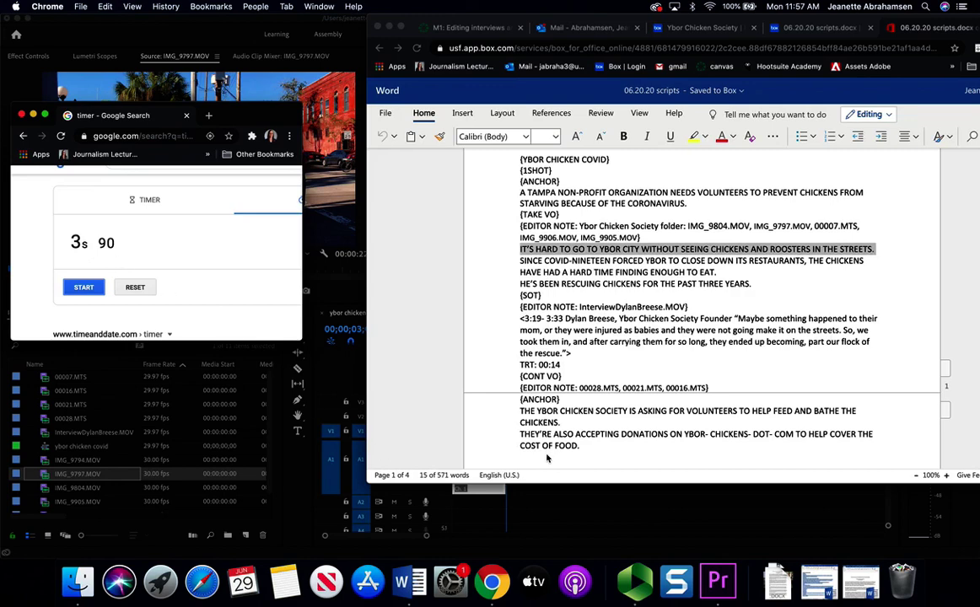
{"action": "left_click", "coordinate": [498, 246]}
{"action": "left_click", "coordinate": [520, 261]}
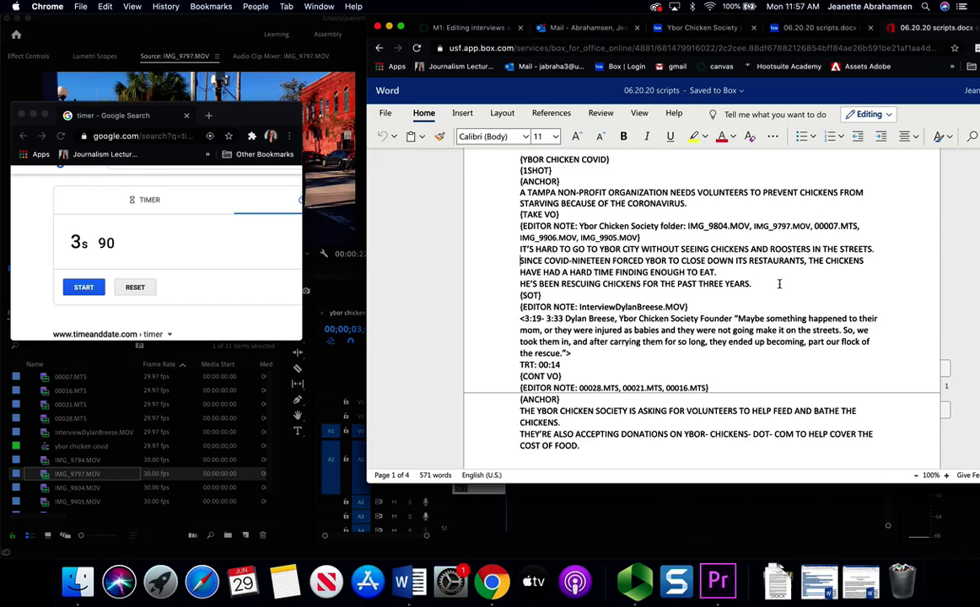
{"action": "left_click", "coordinate": [333, 187]}
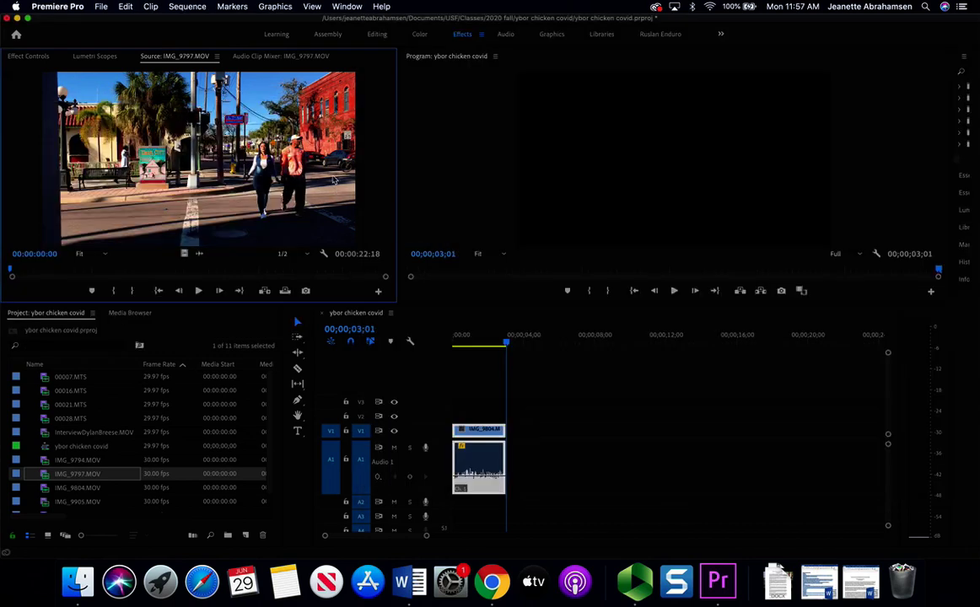
- Mark IMG_9797.MOV from 00:00:11:29 to 00:00:15:00 and place it after IMG_9804 on the timeline
{"action": "left_click_drag", "start_coordinate": [12, 272], "coordinate": [78, 278]}
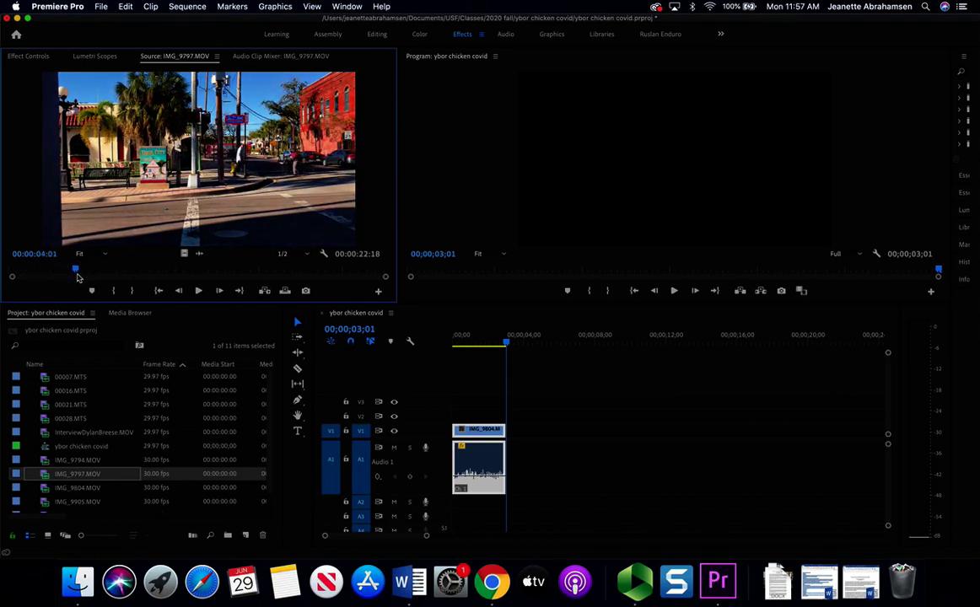
{"action": "left_click_drag", "start_coordinate": [77, 273], "coordinate": [260, 283]}
{"action": "key", "text": "i"}
{"action": "key", "text": "o"}
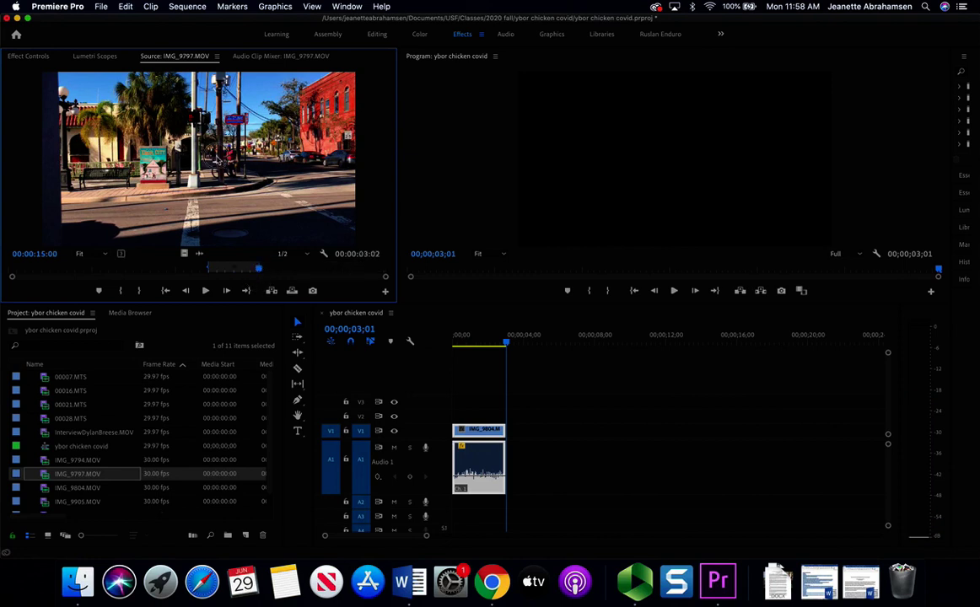
{"action": "left_click_drag", "start_coordinate": [202, 147], "coordinate": [514, 440]}
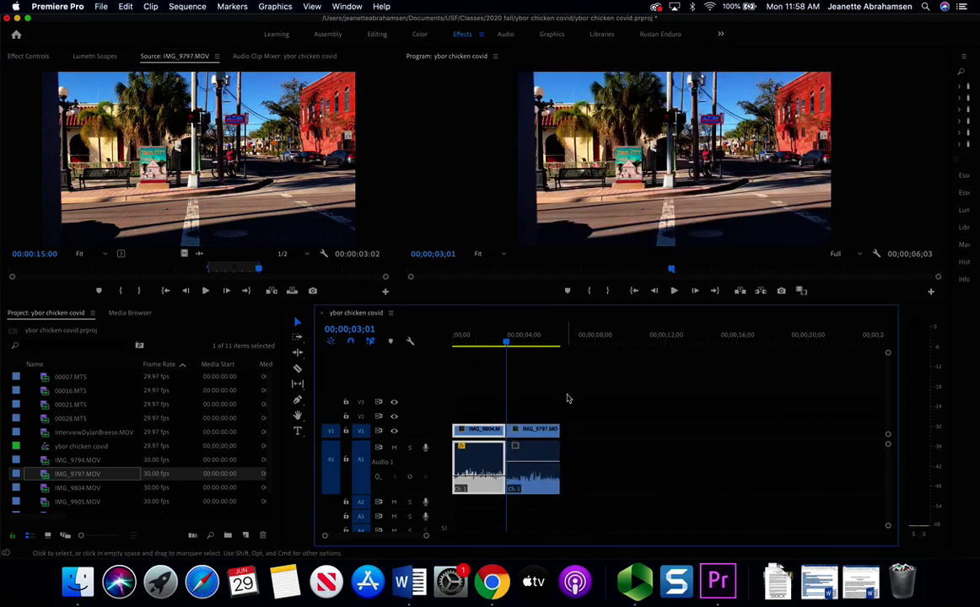
- Play back the new IMG_9797 clip and pull its audio volume down, then replay that section
{"action": "key", "text": "space"}
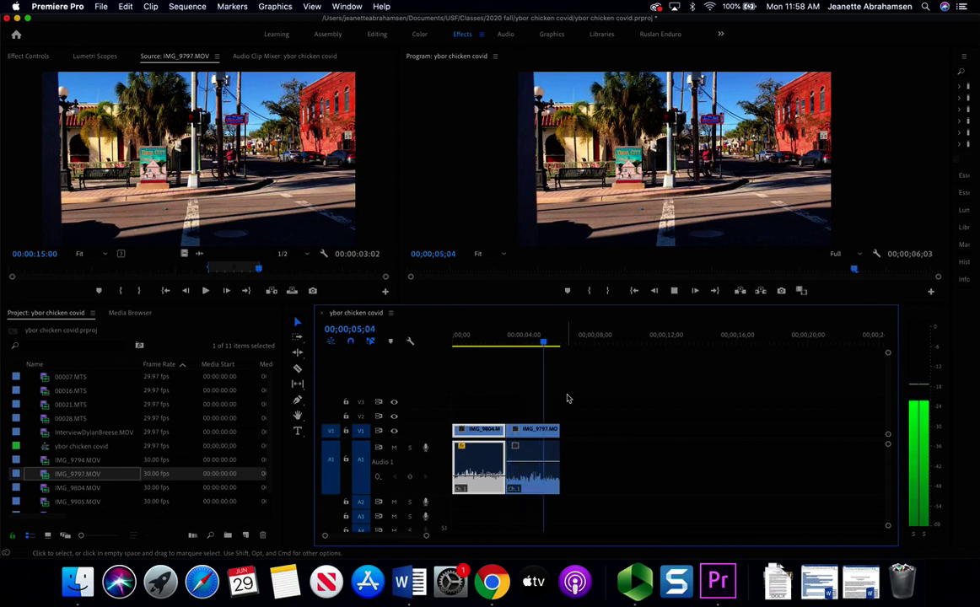
{"action": "key", "text": "space"}
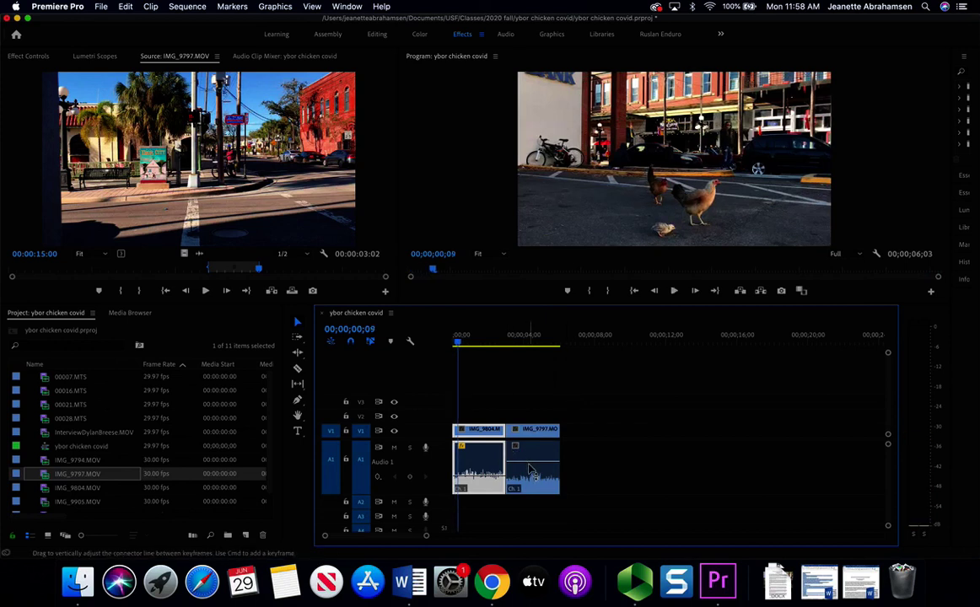
{"action": "left_click_drag", "start_coordinate": [531, 473], "coordinate": [532, 488]}
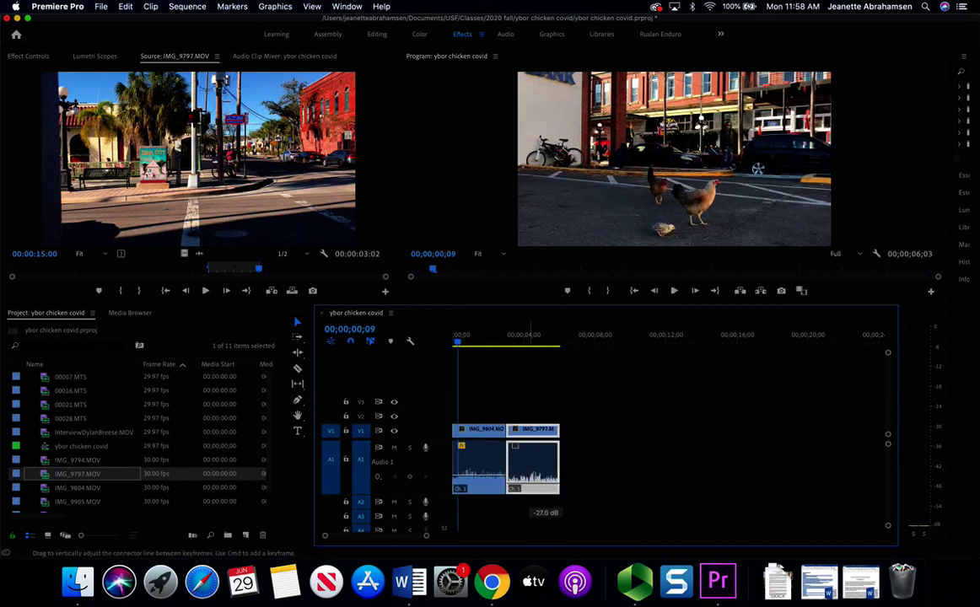
{"action": "left_click", "coordinate": [516, 337]}
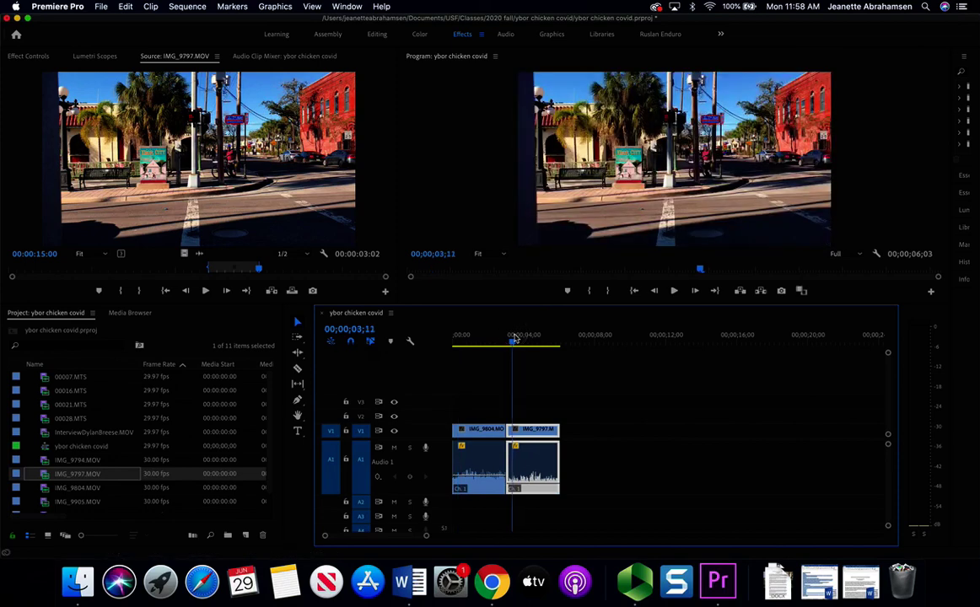
{"action": "key", "text": "space"}
{"action": "key", "text": "space"}
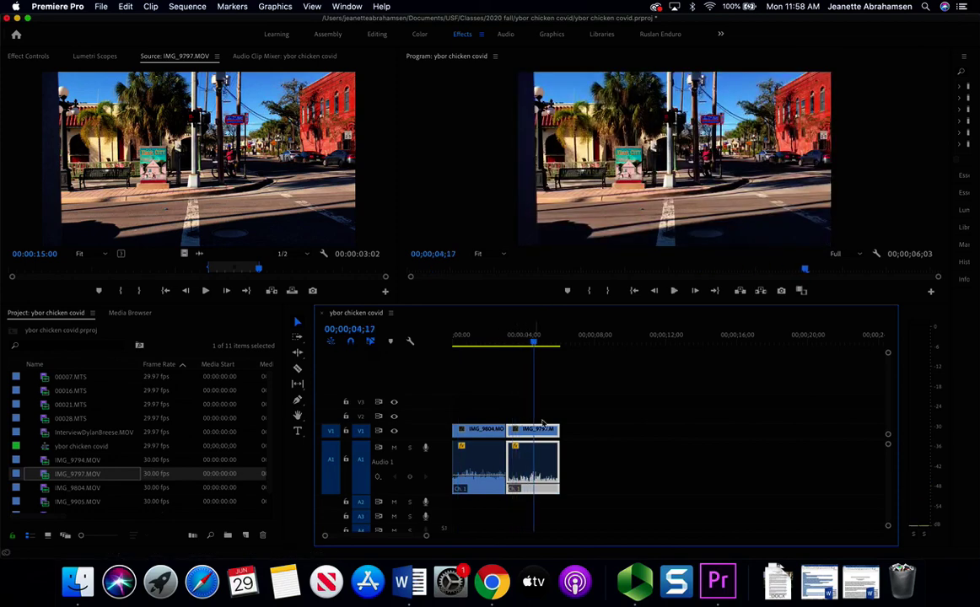
- Fine-tune IMG_9797's volume to about -16.4 dB, replaying the section to hear the change
{"action": "left_click_drag", "start_coordinate": [534, 489], "coordinate": [534, 492]}
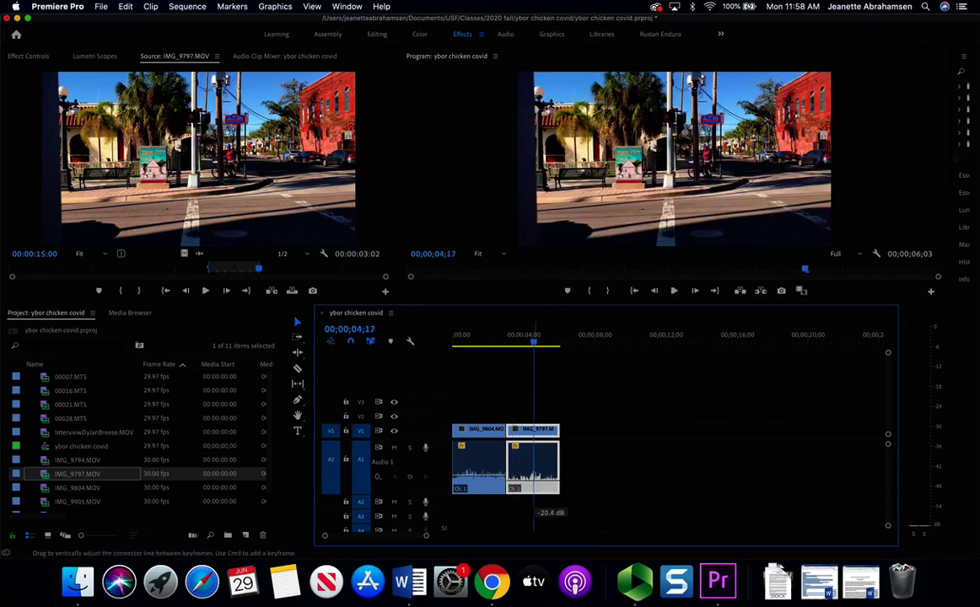
{"action": "left_click", "coordinate": [512, 341]}
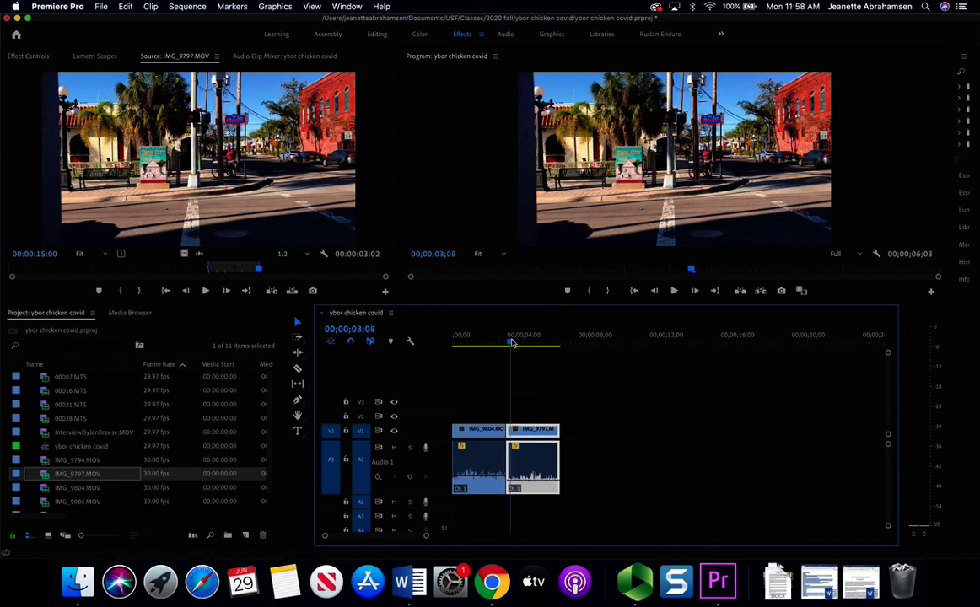
{"action": "key", "text": "space"}
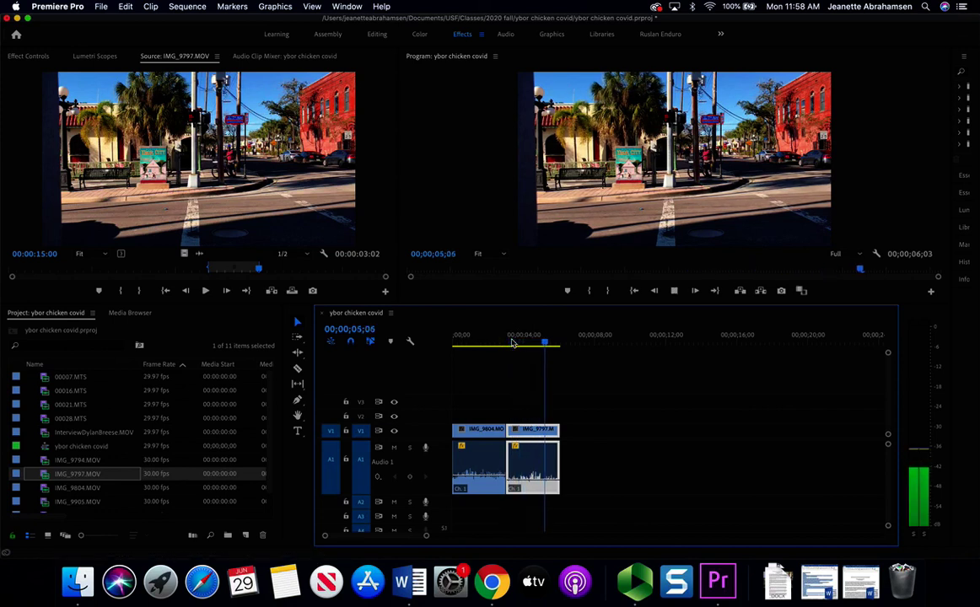
{"action": "key", "text": "space"}
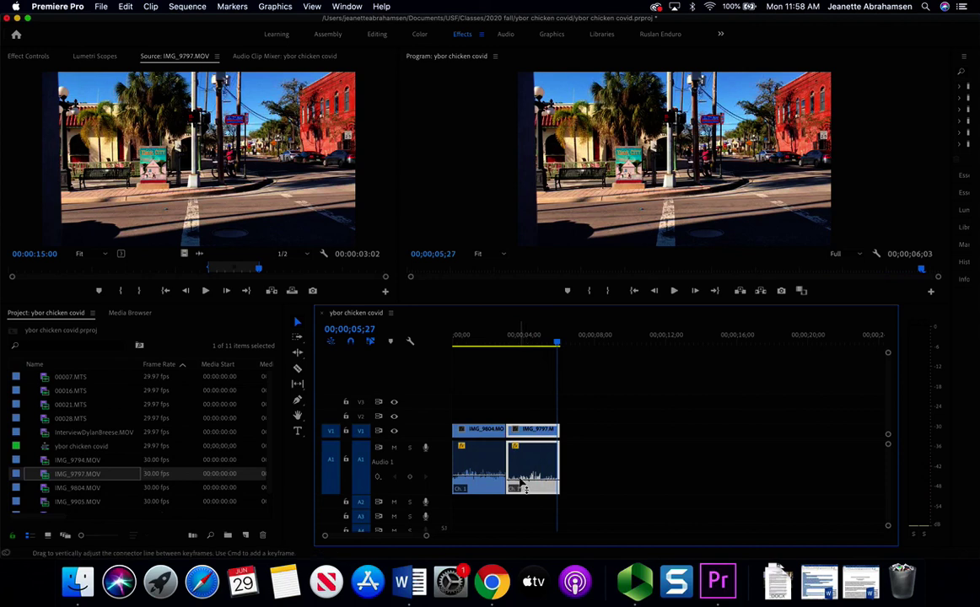
{"action": "left_click_drag", "start_coordinate": [520, 487], "coordinate": [523, 486]}
{"action": "mouse_move", "coordinate": [523, 487]}
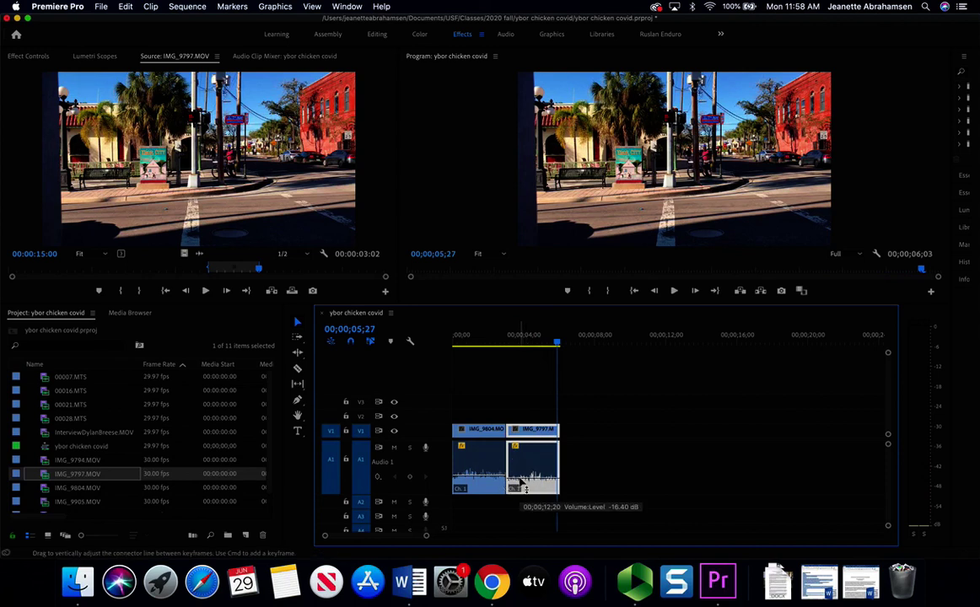
{"action": "left_click", "coordinate": [499, 338]}
{"action": "key", "text": "space"}
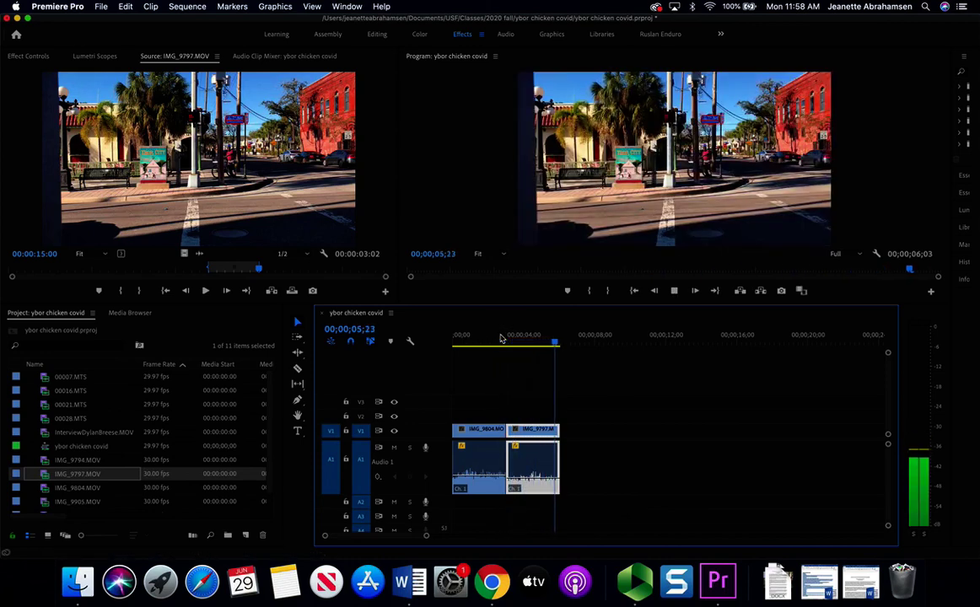
{"action": "key", "text": "space"}
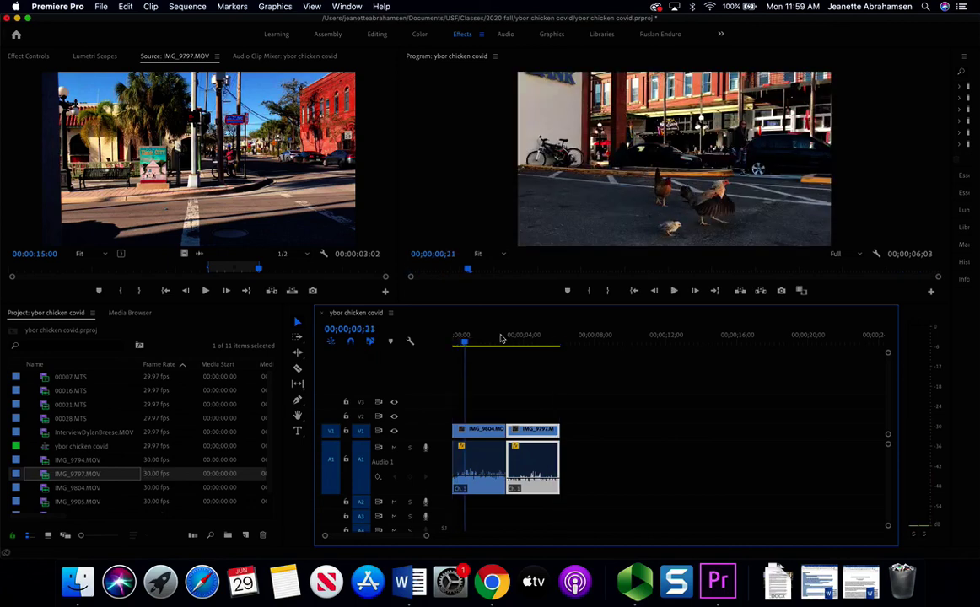
{"action": "left_click_drag", "start_coordinate": [501, 338], "coordinate": [532, 338]}
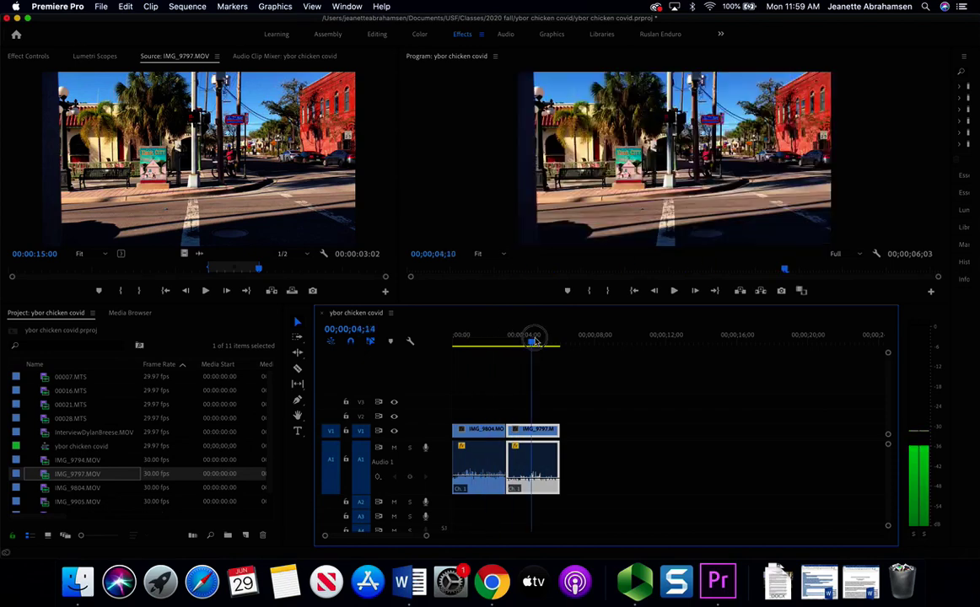
- Highlight 00007.MTS in the script and load it in Premiere for preview
{"action": "left_click", "coordinate": [492, 582]}
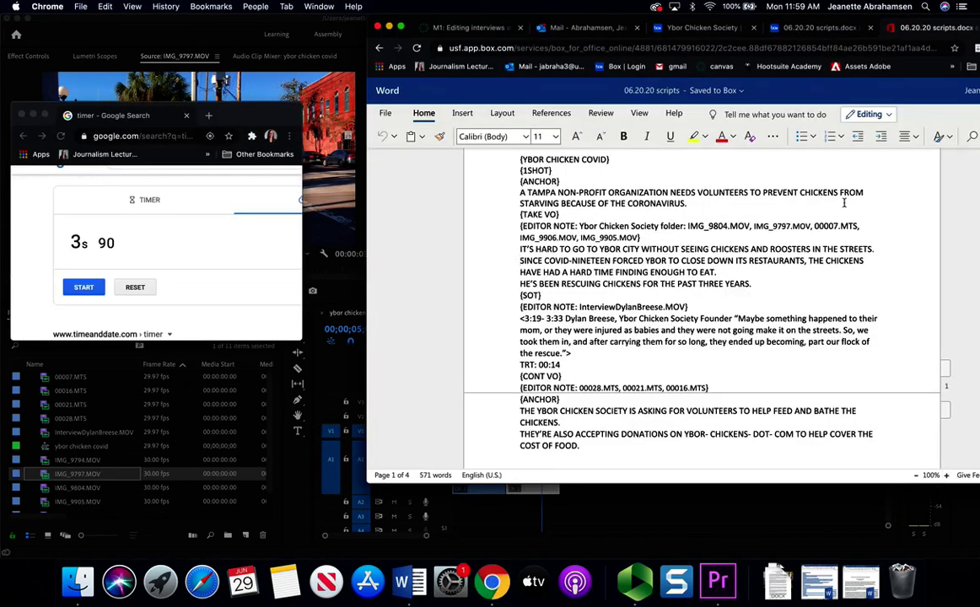
{"action": "left_click_drag", "start_coordinate": [815, 226], "coordinate": [863, 225]}
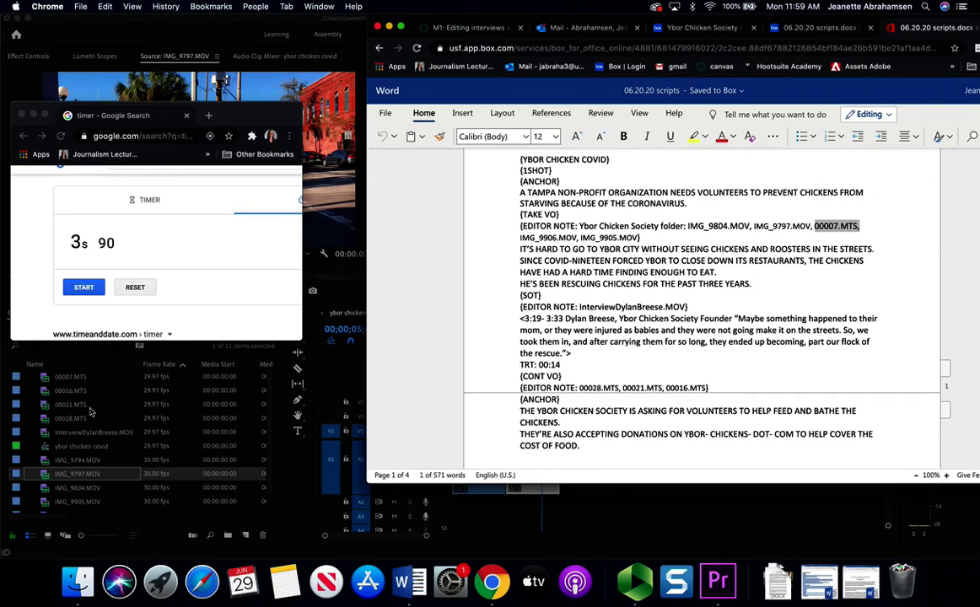
{"action": "left_click", "coordinate": [90, 411]}
{"action": "double_click", "coordinate": [81, 377]}
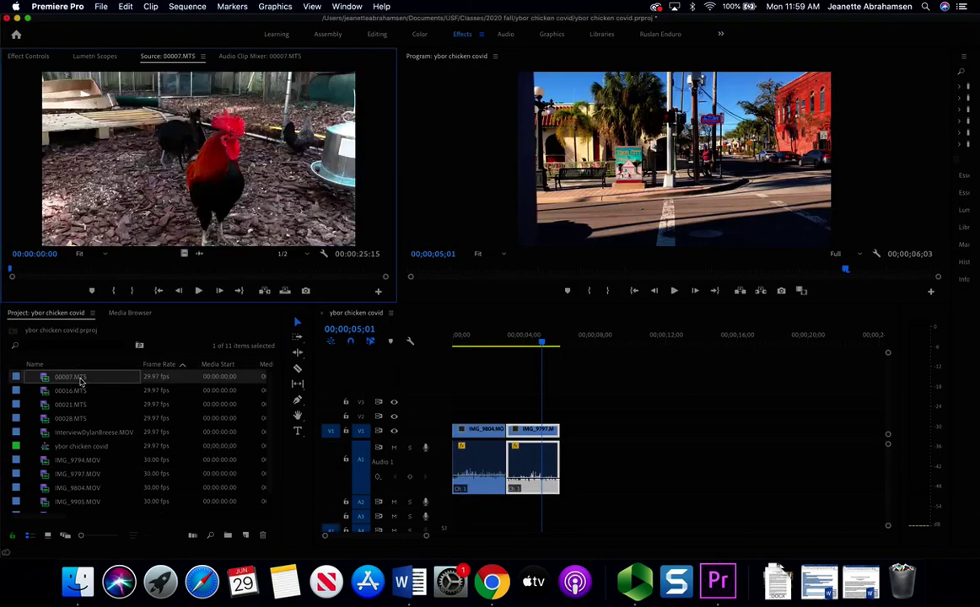
- Time the chickens narration line with the Chrome timer at 6.88 seconds
{"action": "left_click", "coordinate": [492, 581]}
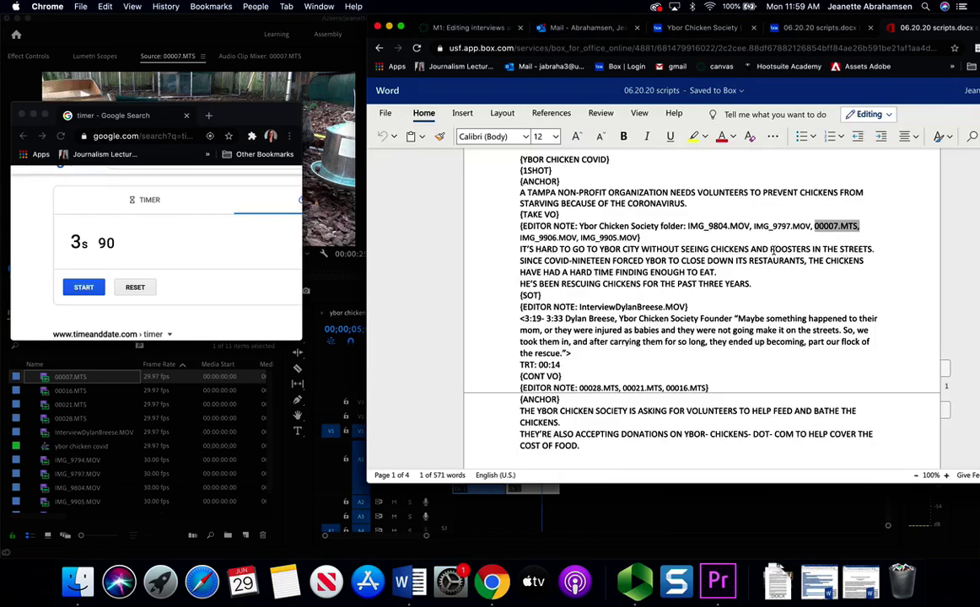
{"action": "left_click", "coordinate": [764, 250]}
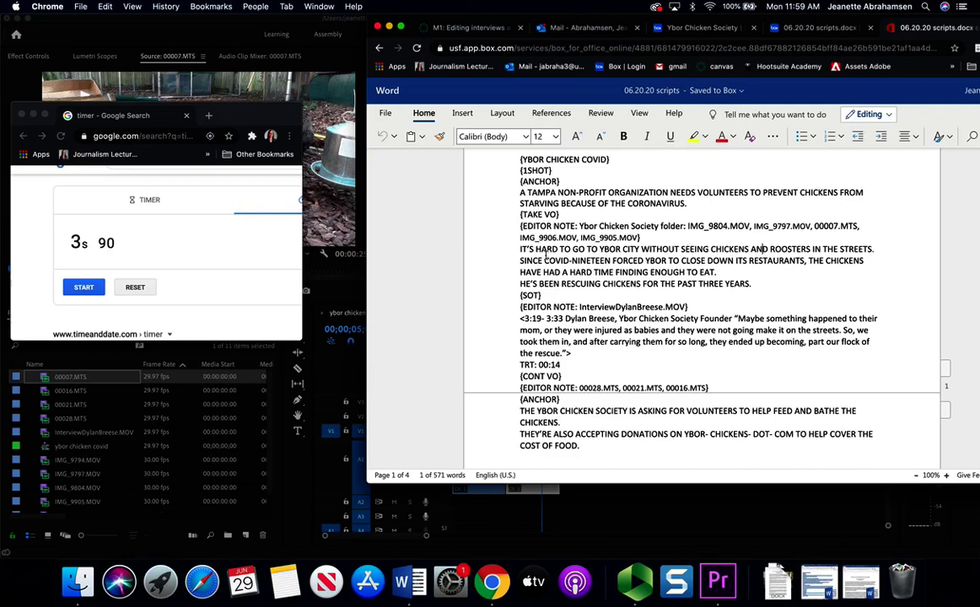
{"action": "left_click", "coordinate": [148, 290]}
{"action": "left_click", "coordinate": [136, 288]}
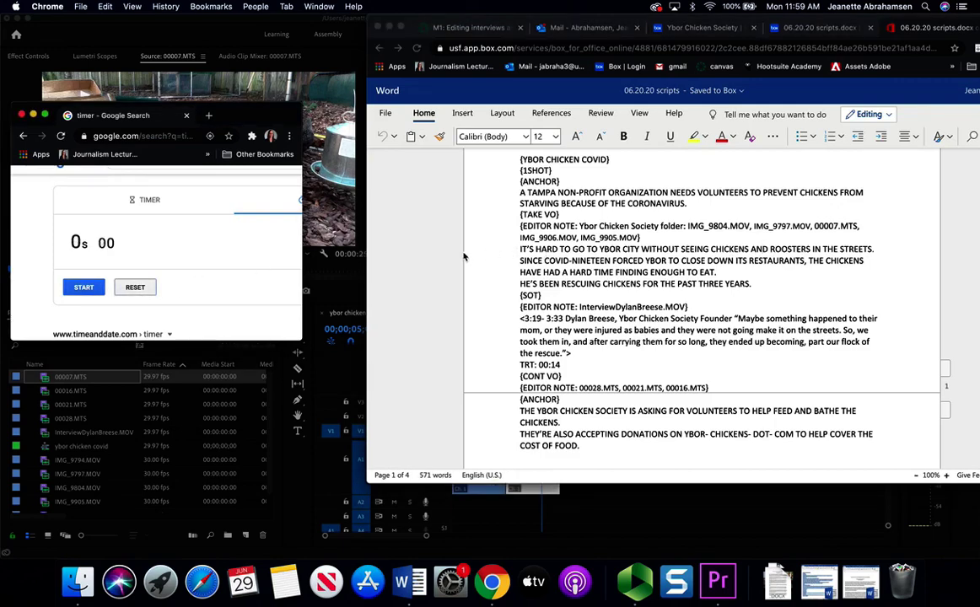
{"action": "left_click", "coordinate": [84, 287]}
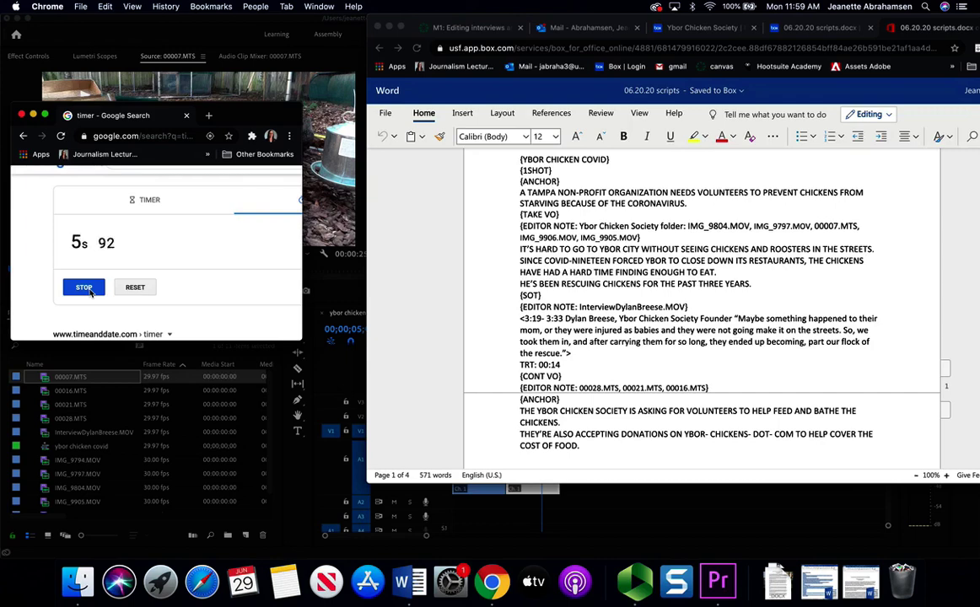
{"action": "left_click", "coordinate": [89, 289]}
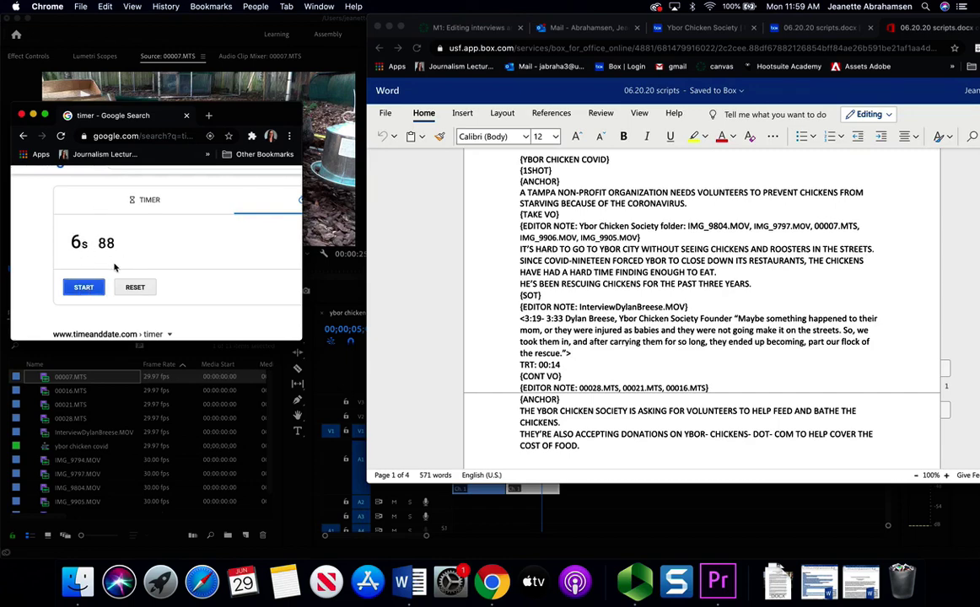
{"action": "left_click", "coordinate": [811, 263]}
{"action": "left_click_drag", "start_coordinate": [811, 263], "coordinate": [716, 272]}
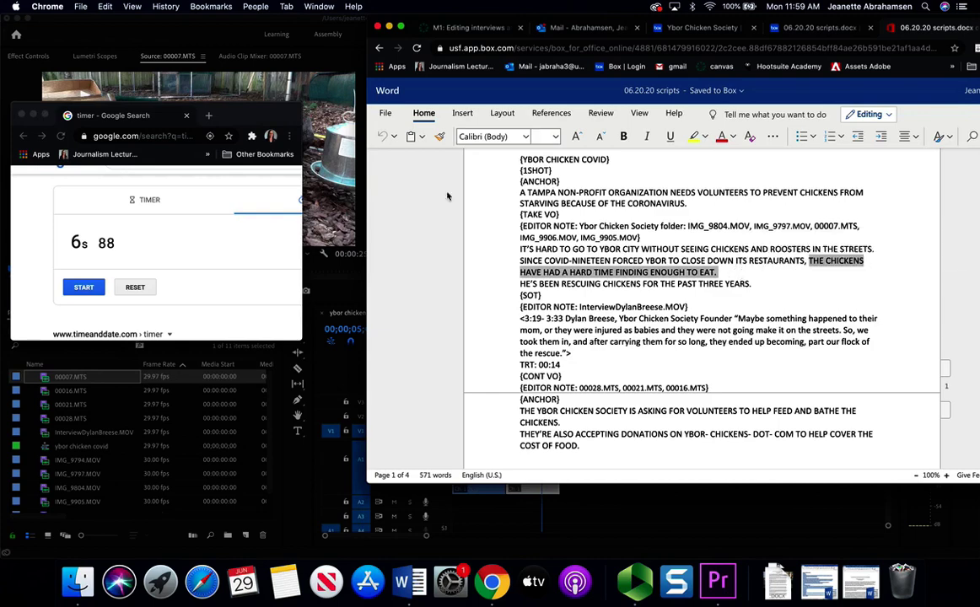
{"action": "left_click", "coordinate": [317, 104]}
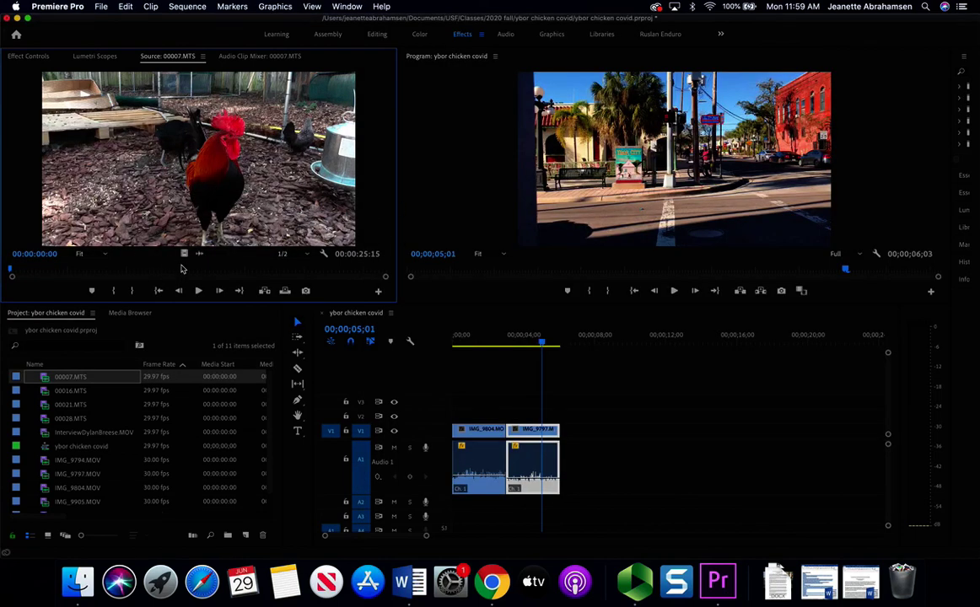
- Mark 00007.MTS from 15:02 to 17:29 and drop it on V1 after IMG_9797.MOV
{"action": "left_click_drag", "start_coordinate": [11, 271], "coordinate": [242, 272]}
{"action": "key", "text": "space"}
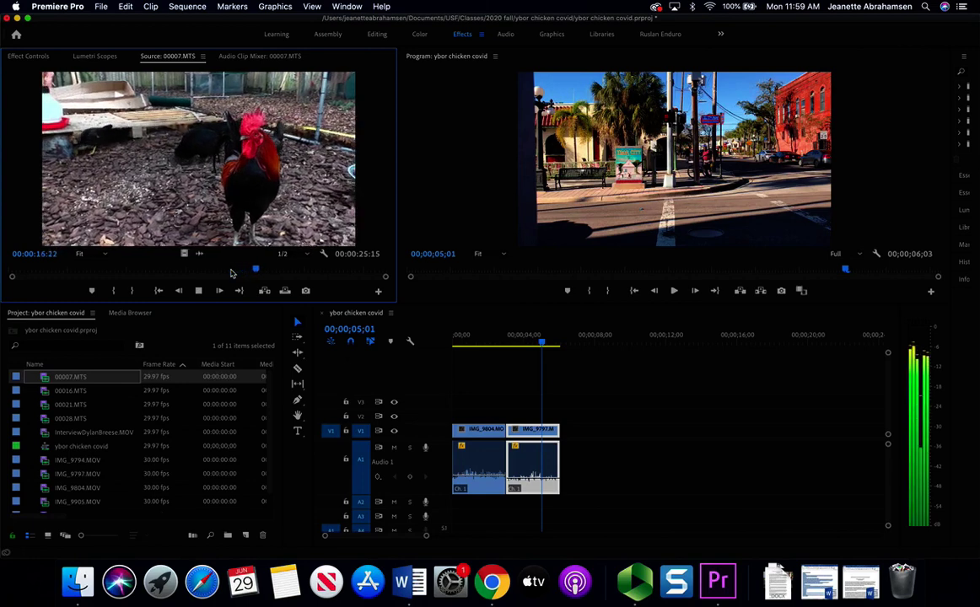
{"action": "left_click", "coordinate": [242, 272]}
{"action": "left_click_drag", "start_coordinate": [243, 273], "coordinate": [276, 277]}
{"action": "key", "text": "i"}
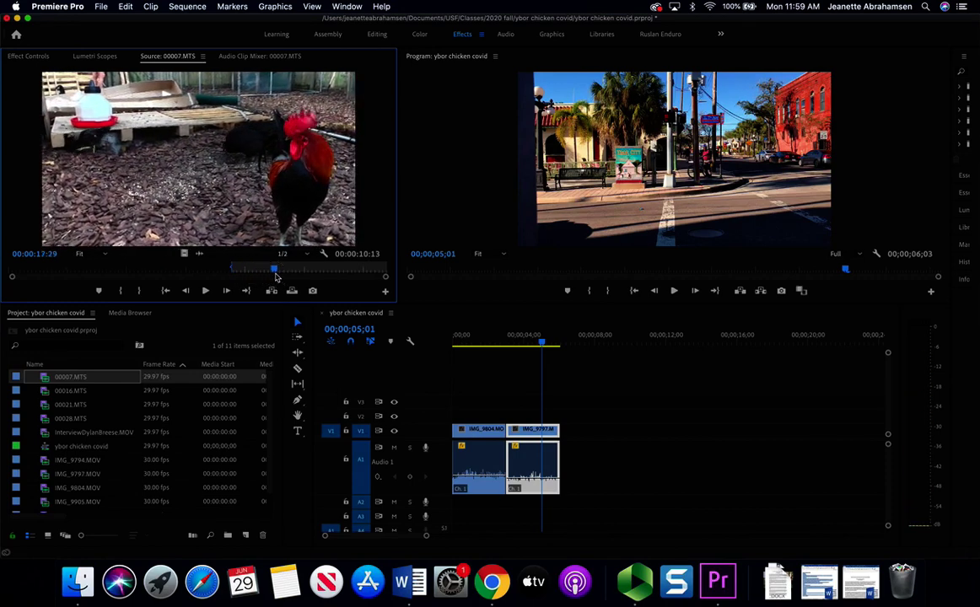
{"action": "key", "text": "o"}
{"action": "left_click_drag", "start_coordinate": [256, 162], "coordinate": [570, 435]}
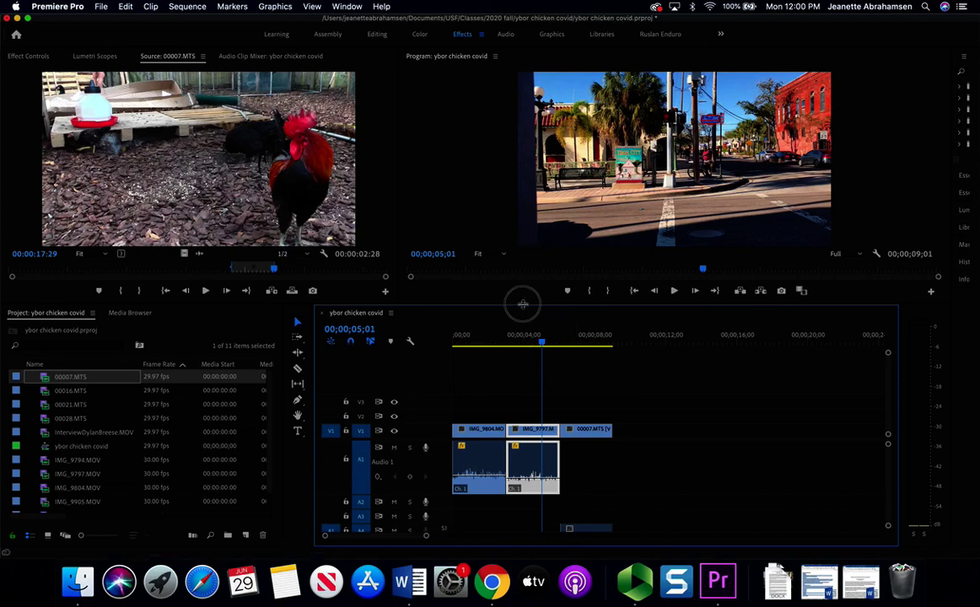
- Slide the 00007.MTS clip right on V1 to about 11 seconds and preview it there
{"action": "left_click_drag", "start_coordinate": [524, 306], "coordinate": [520, 233]}
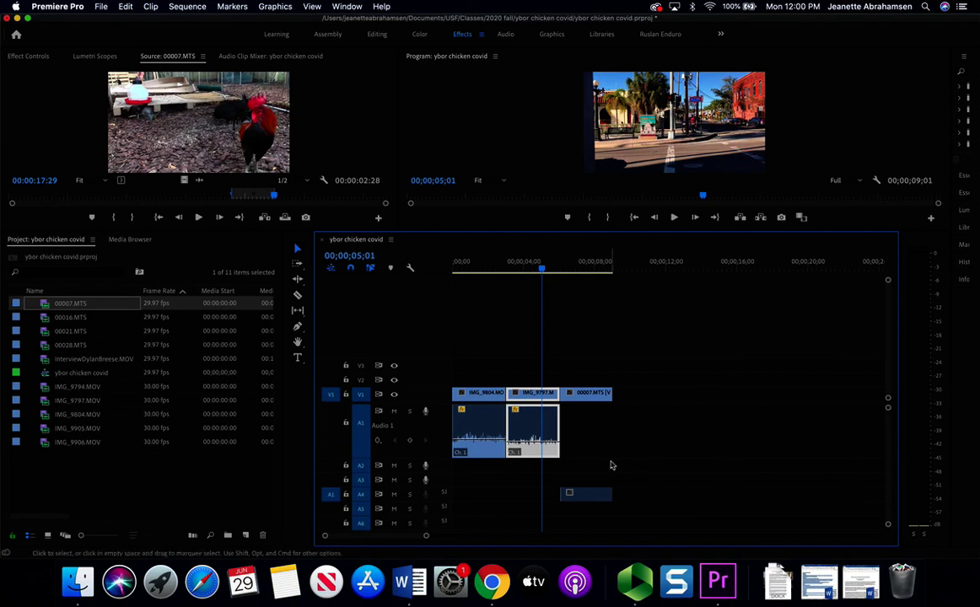
{"action": "left_click", "coordinate": [600, 494]}
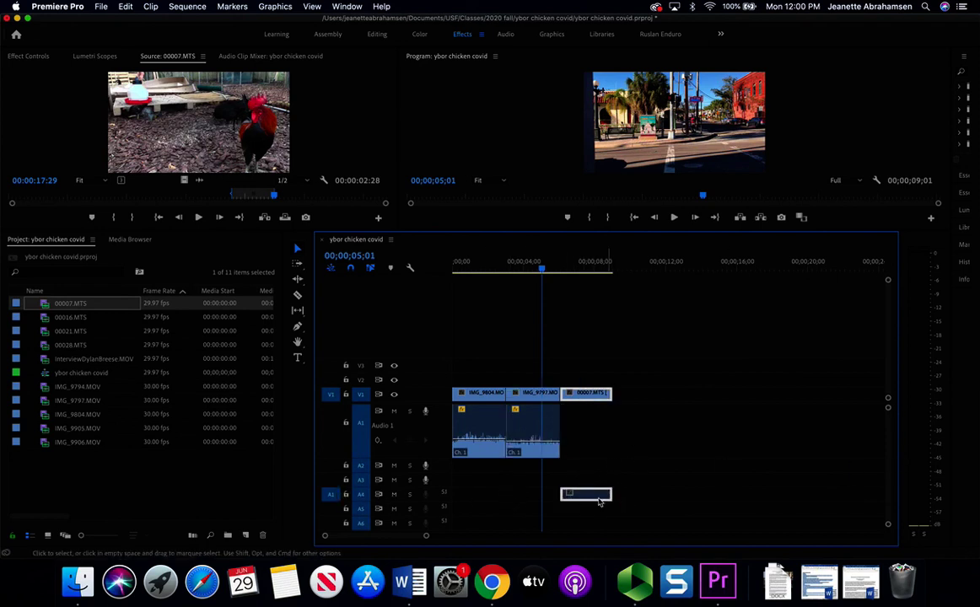
{"action": "left_click_drag", "start_coordinate": [586, 494], "coordinate": [575, 415]}
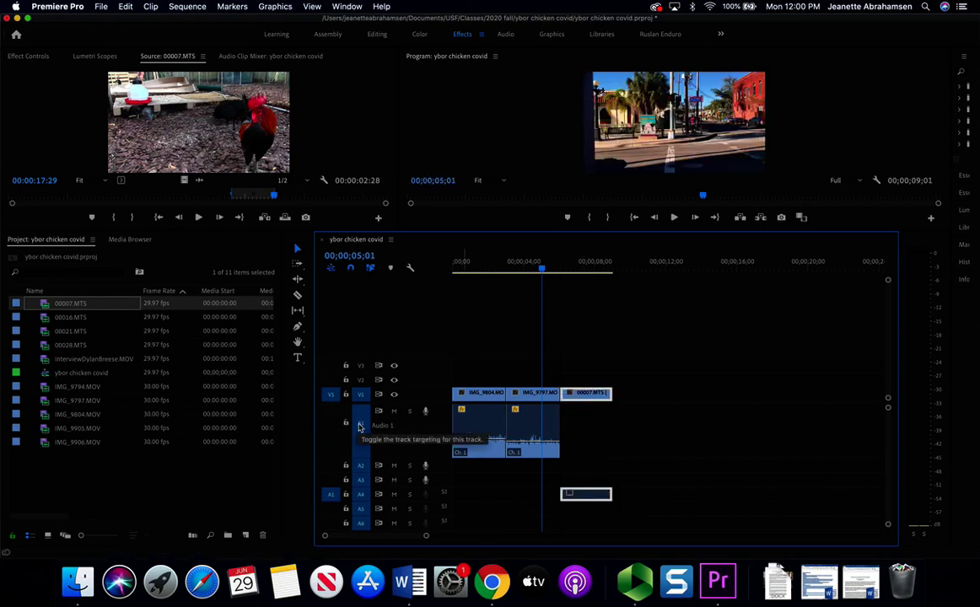
{"action": "left_click", "coordinate": [597, 494]}
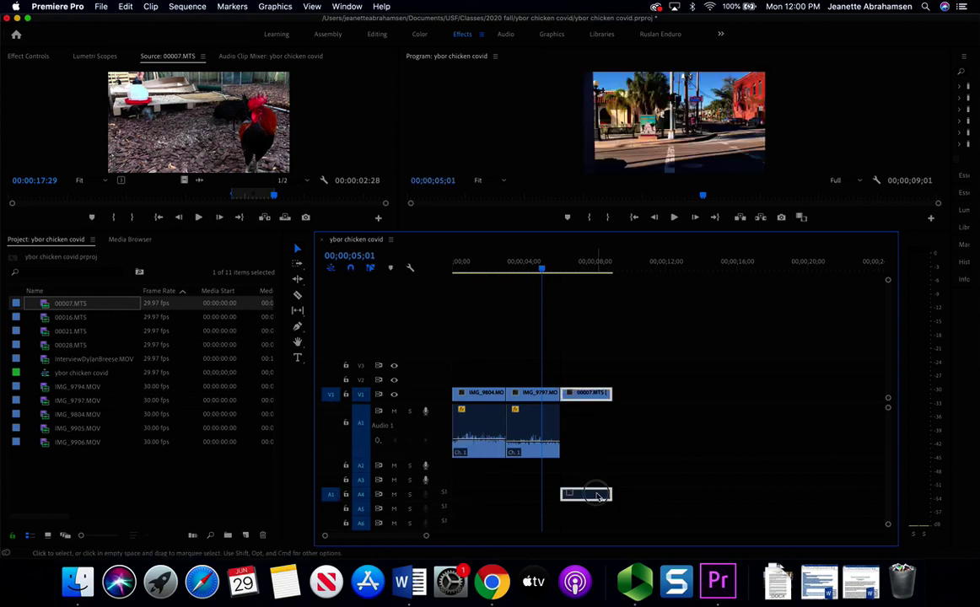
{"action": "left_click_drag", "start_coordinate": [597, 494], "coordinate": [671, 427]}
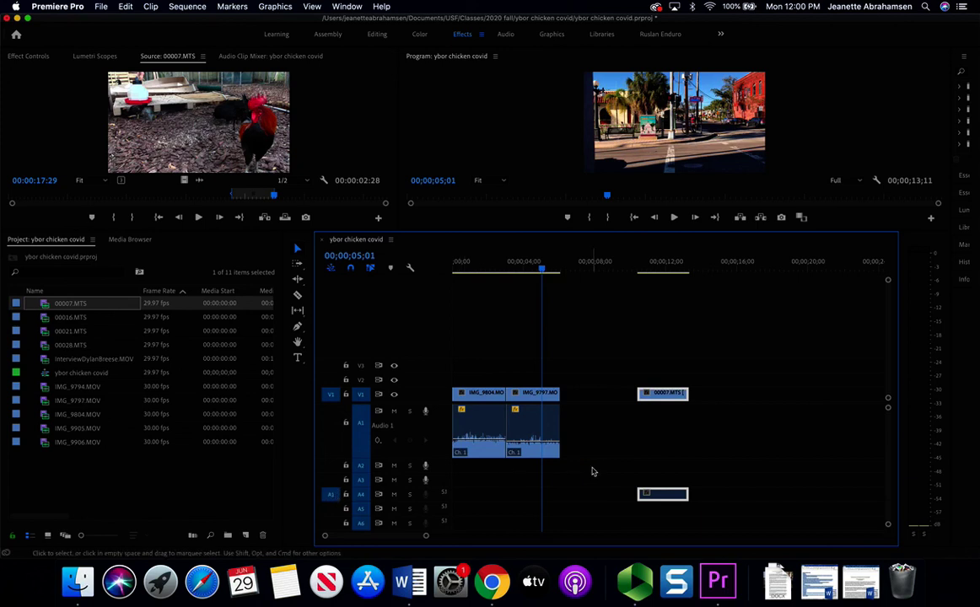
{"action": "left_click_drag", "start_coordinate": [636, 262], "coordinate": [654, 263]}
- Move 00007.MTS back after IMG_9797 and set its audio channel format to Mono
{"action": "left_click_drag", "start_coordinate": [646, 396], "coordinate": [584, 400]}
{"action": "mouse_move", "coordinate": [582, 495]}
{"action": "left_mouse_down"}
{"action": "mouse_move", "coordinate": [579, 466]}
{"action": "mouse_move", "coordinate": [586, 496]}
{"action": "left_mouse_up"}
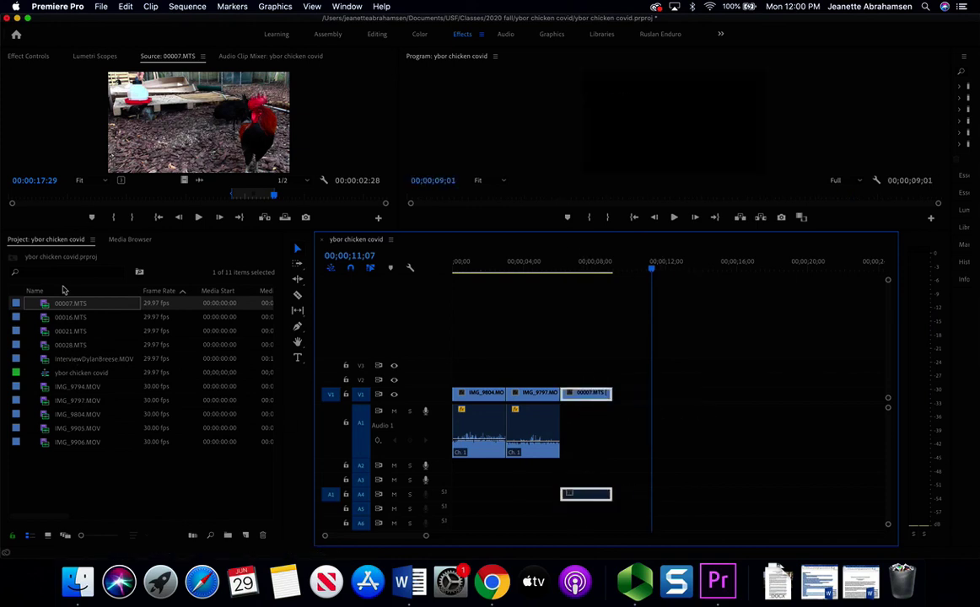
{"action": "right_click", "coordinate": [60, 305]}
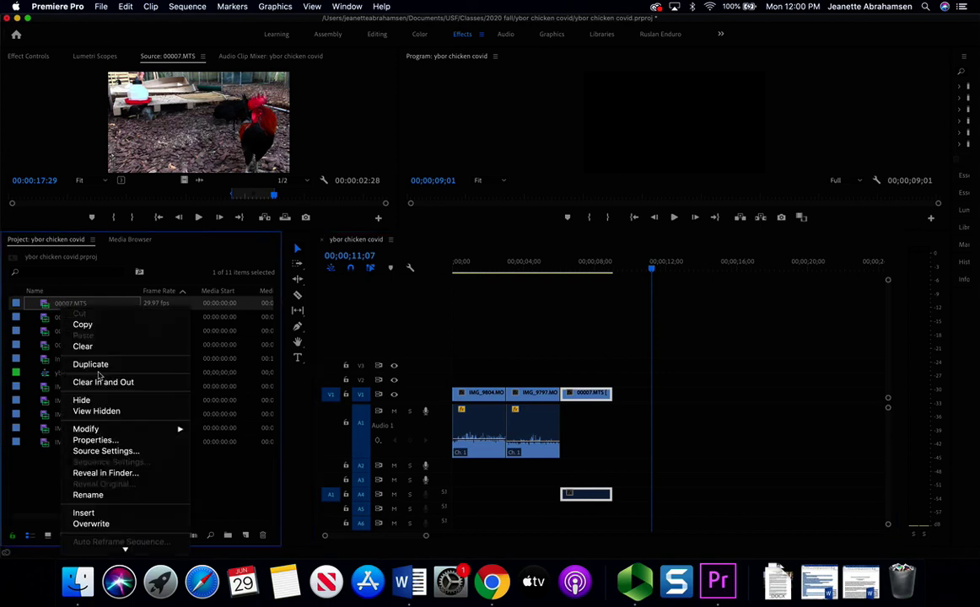
{"action": "mouse_move", "coordinate": [173, 429]}
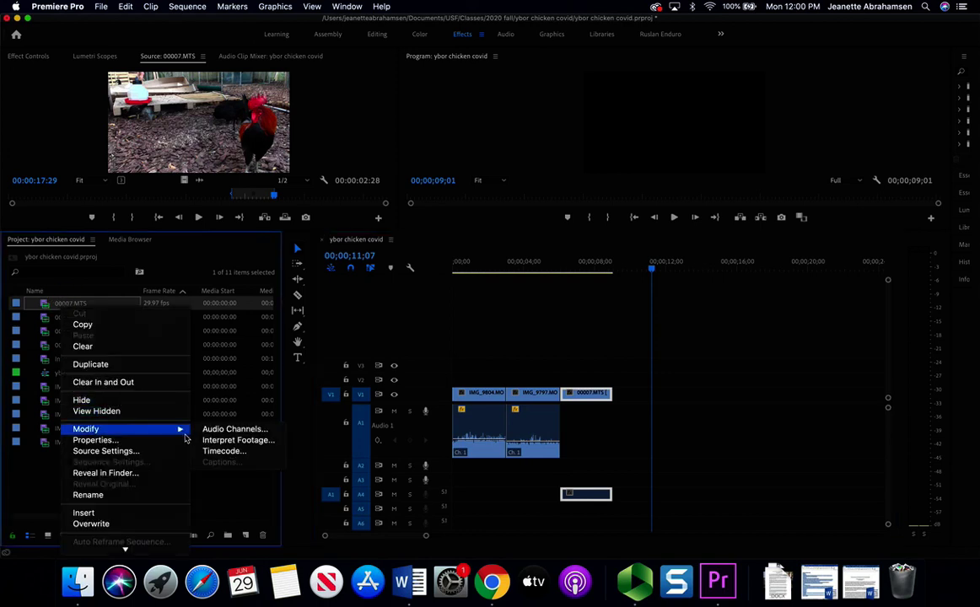
{"action": "left_click", "coordinate": [227, 430]}
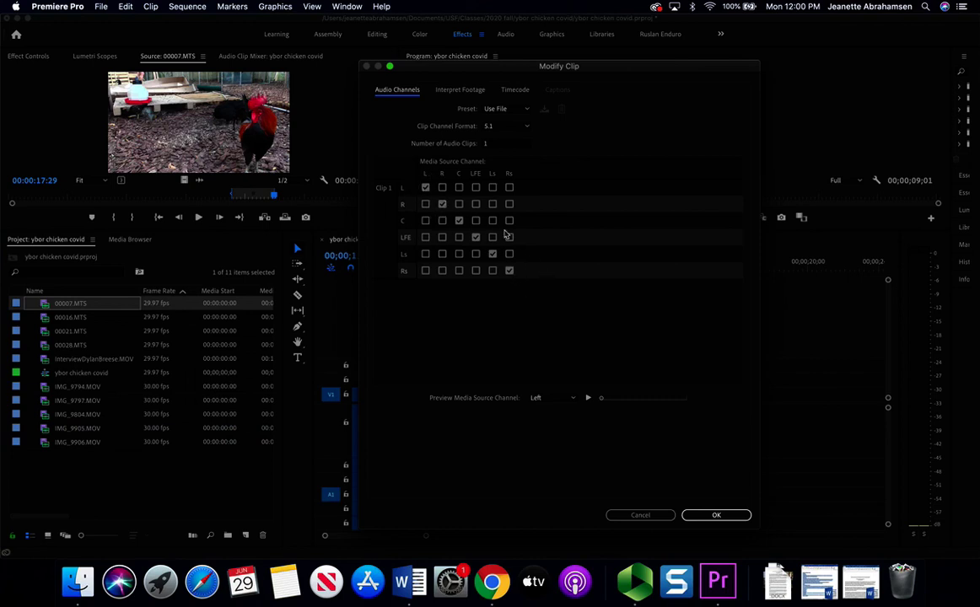
{"action": "left_click", "coordinate": [526, 126]}
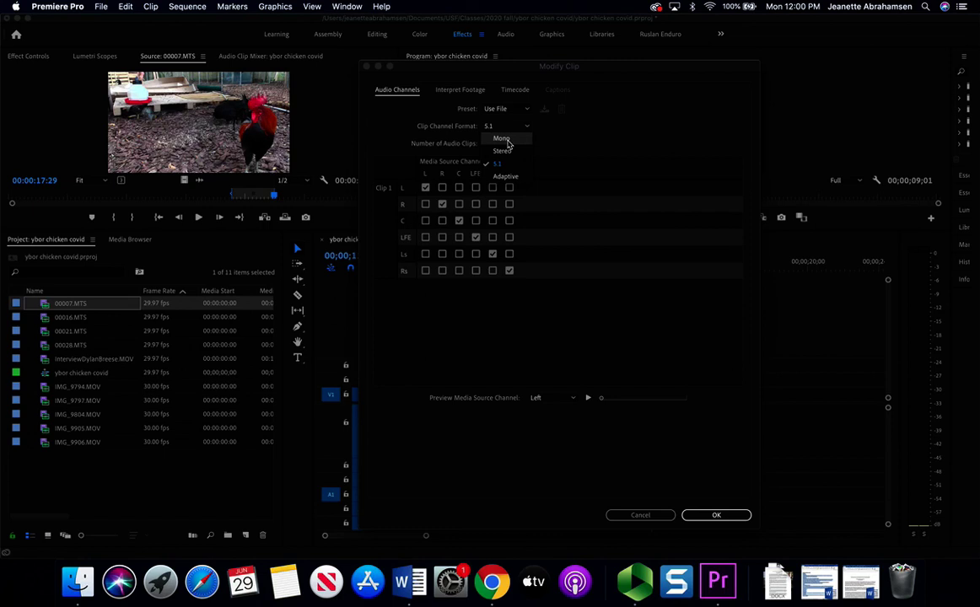
{"action": "left_click", "coordinate": [501, 138]}
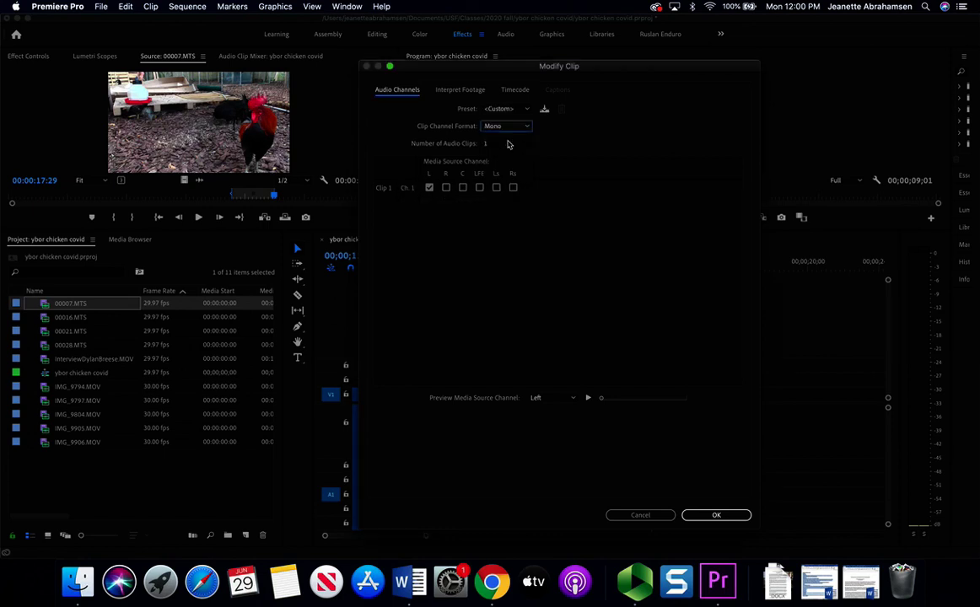
{"action": "left_click", "coordinate": [720, 514]}
{"action": "left_click", "coordinate": [584, 311]}
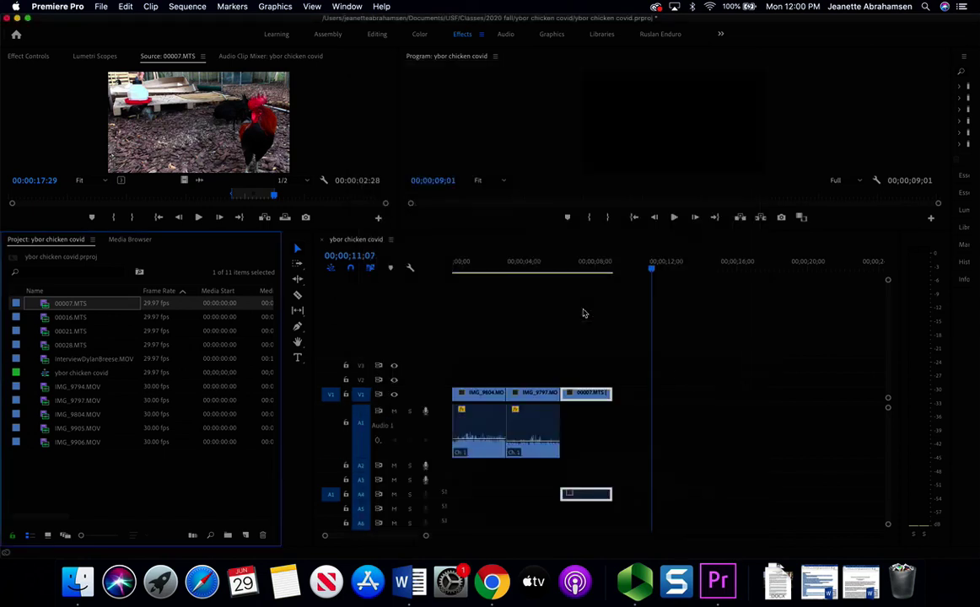
- Re-add 00007.MTS and place it directly after IMG_9797 on V1 with its audio on A1
{"action": "left_click_drag", "start_coordinate": [63, 305], "coordinate": [654, 396]}
{"action": "key", "text": "space"}
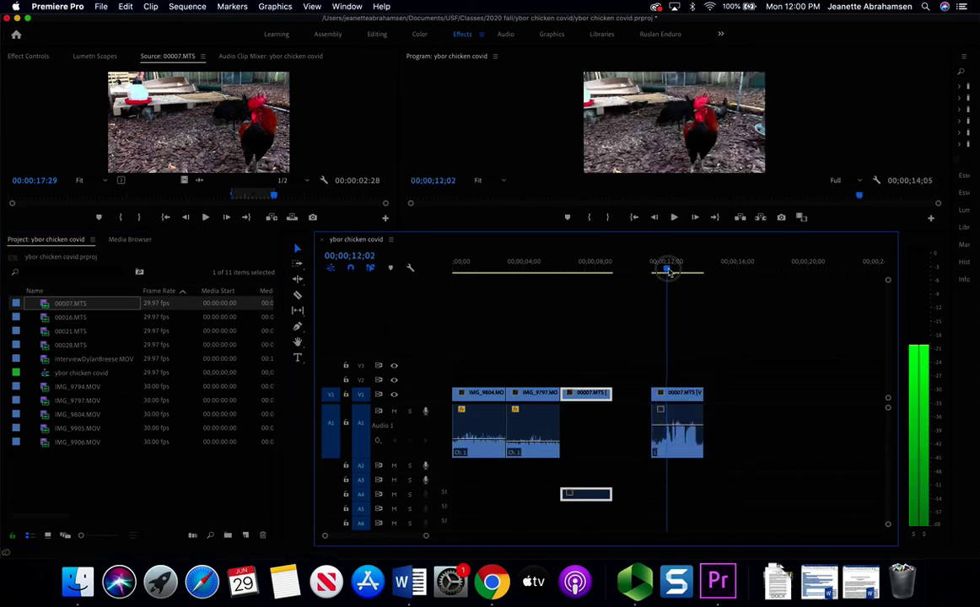
{"action": "left_click", "coordinate": [660, 263]}
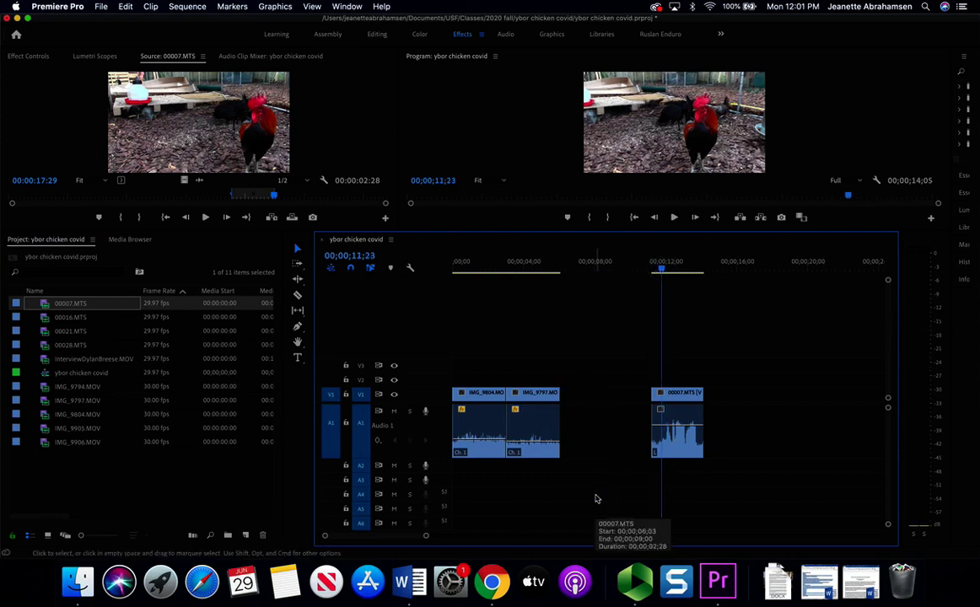
{"action": "left_click_drag", "start_coordinate": [596, 498], "coordinate": [591, 396]}
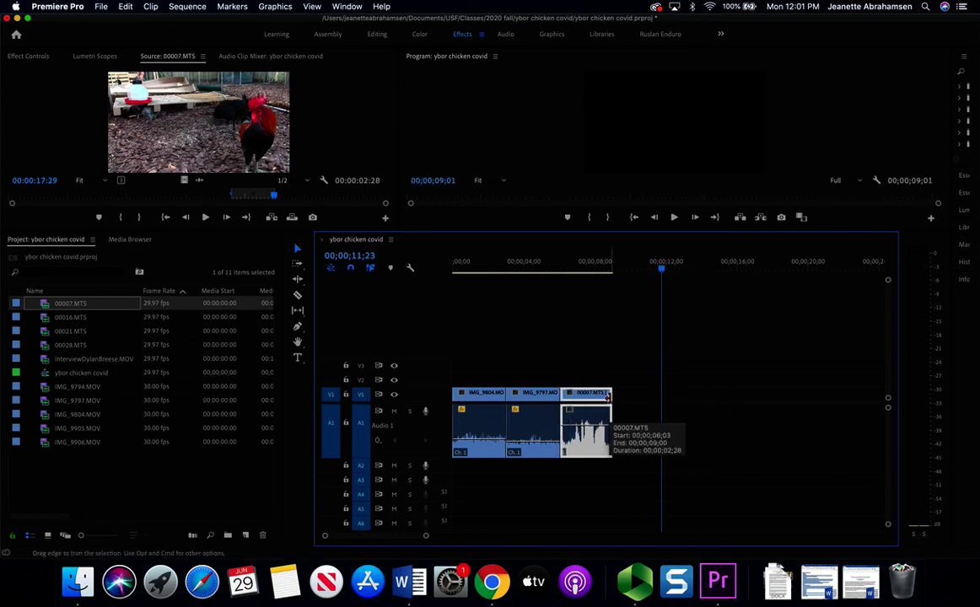
{"action": "left_click", "coordinate": [96, 318]}
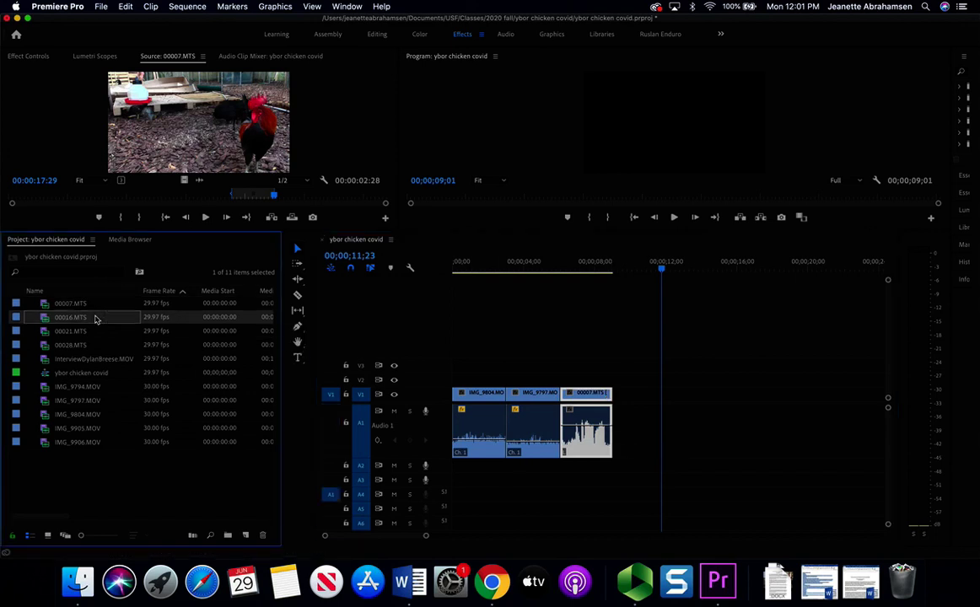
{"action": "right_click", "coordinate": [96, 325]}
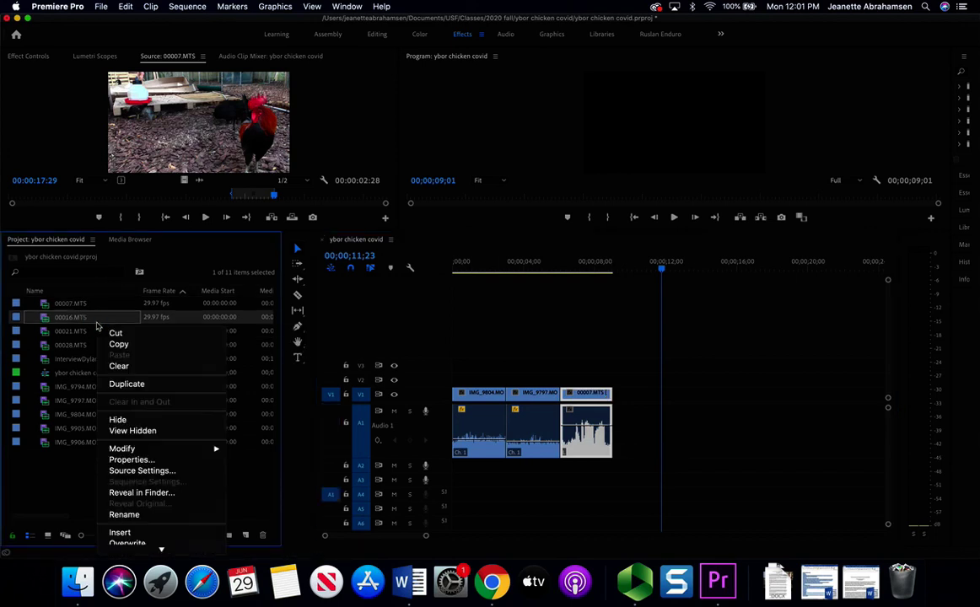
{"action": "mouse_move", "coordinate": [158, 449]}
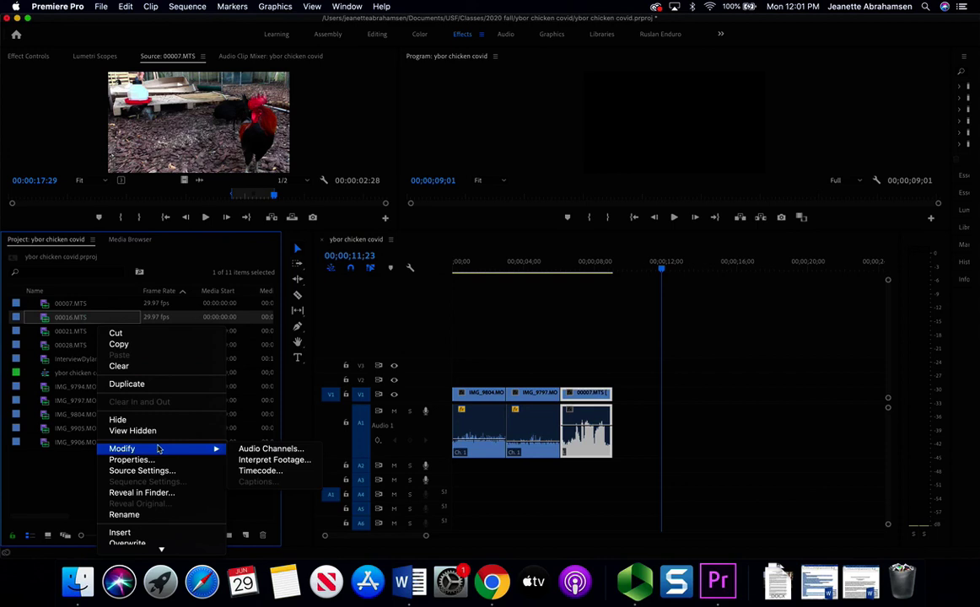
{"action": "left_click", "coordinate": [270, 449]}
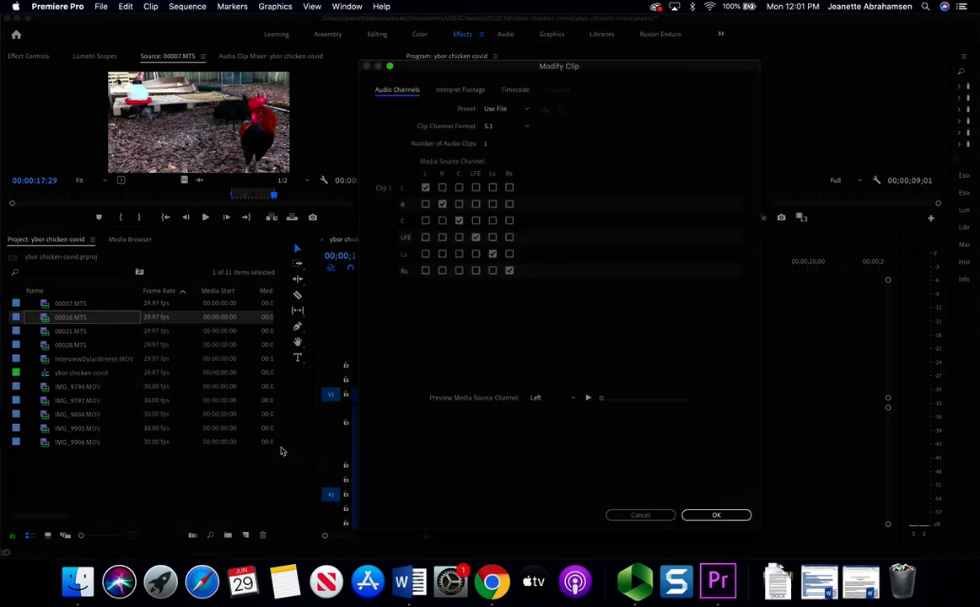
{"action": "left_click", "coordinate": [515, 126]}
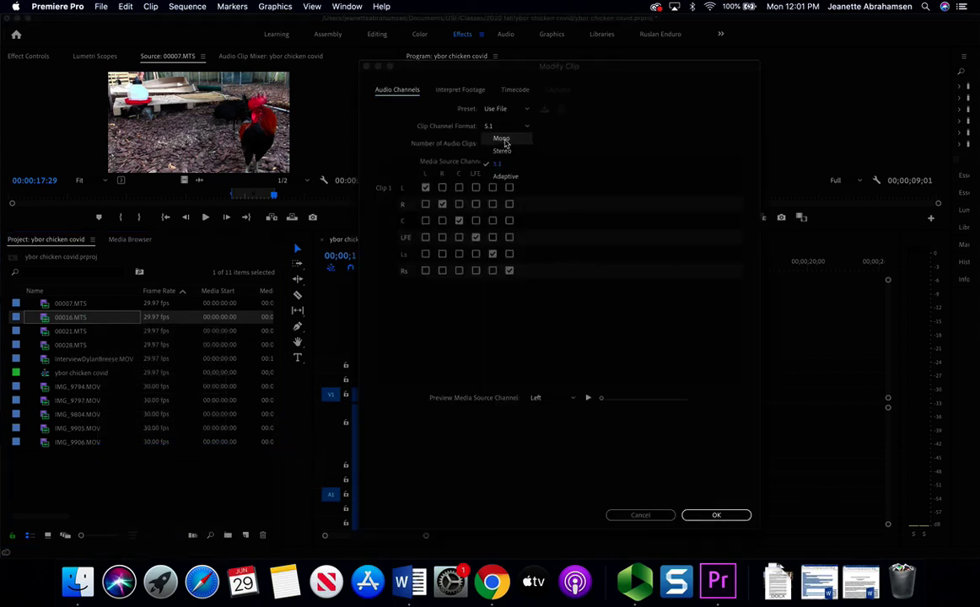
{"action": "left_click", "coordinate": [638, 152]}
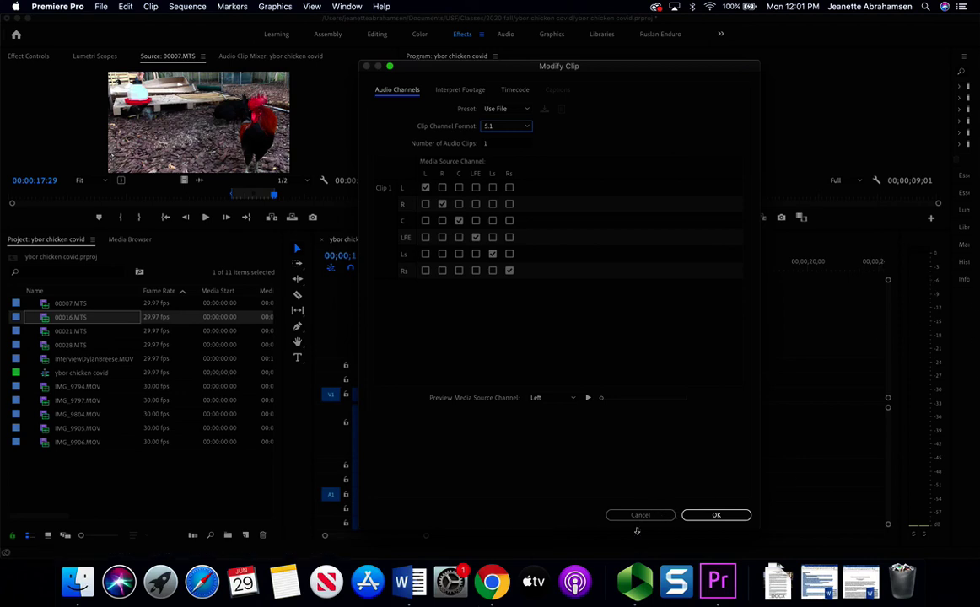
{"action": "left_click", "coordinate": [641, 515]}
{"action": "left_click_drag", "start_coordinate": [564, 262], "coordinate": [561, 264]}
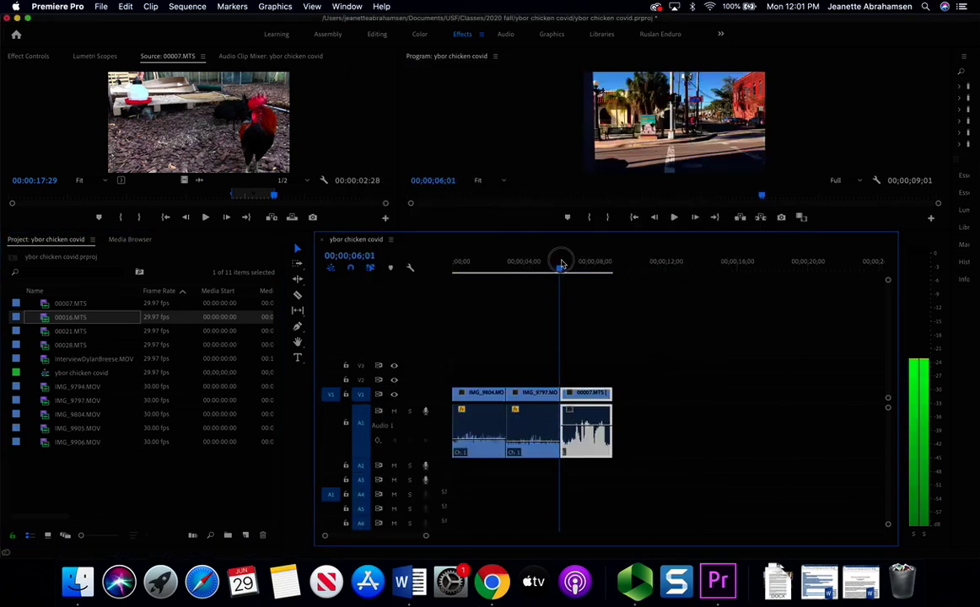
- Drag the 00007.MTS volume band down to about -40 dB and replay to check it
{"action": "key", "text": "space"}
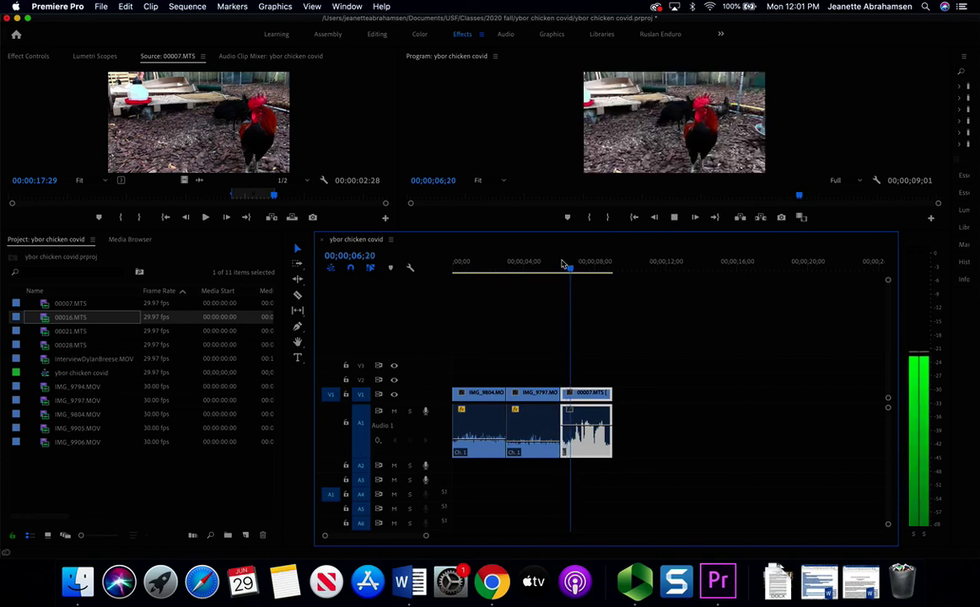
{"action": "key", "text": "space"}
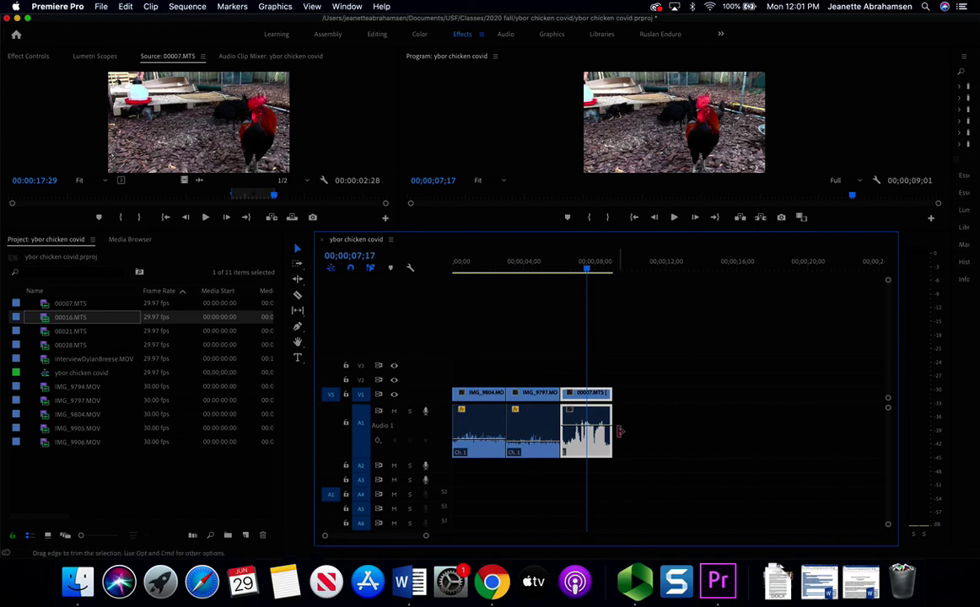
{"action": "left_click_drag", "start_coordinate": [595, 459], "coordinate": [594, 472]}
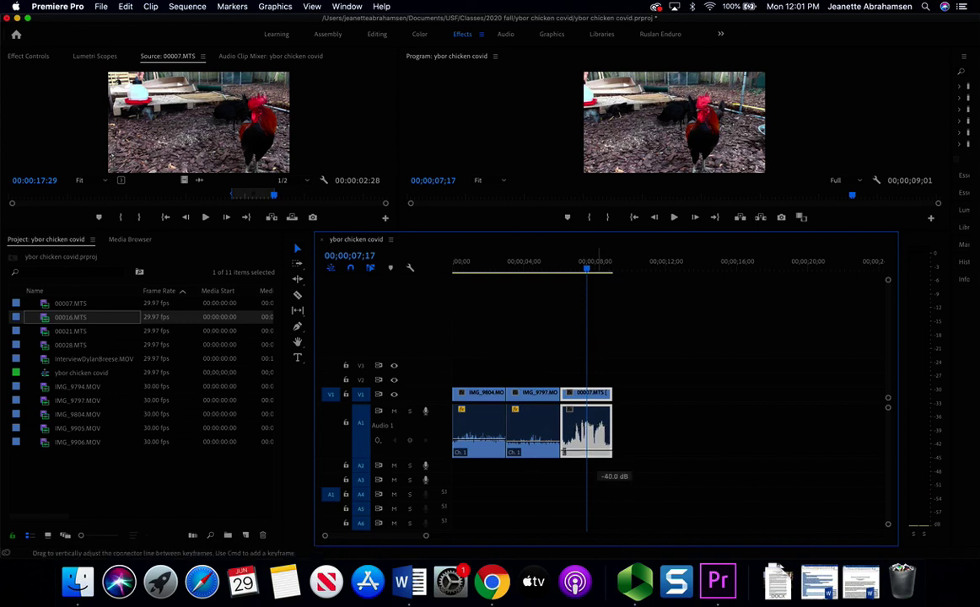
{"action": "key", "text": "space"}
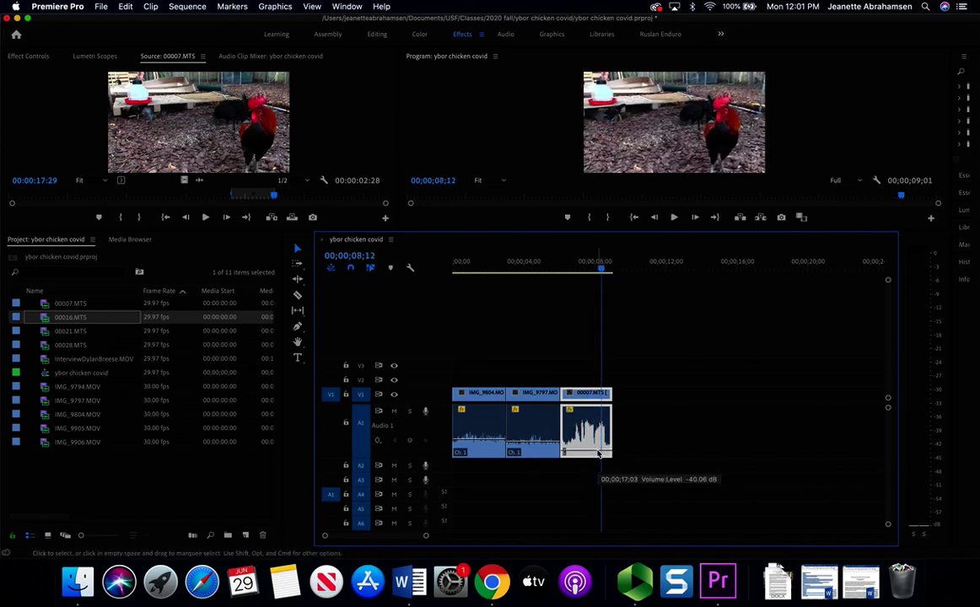
{"action": "key", "text": "space"}
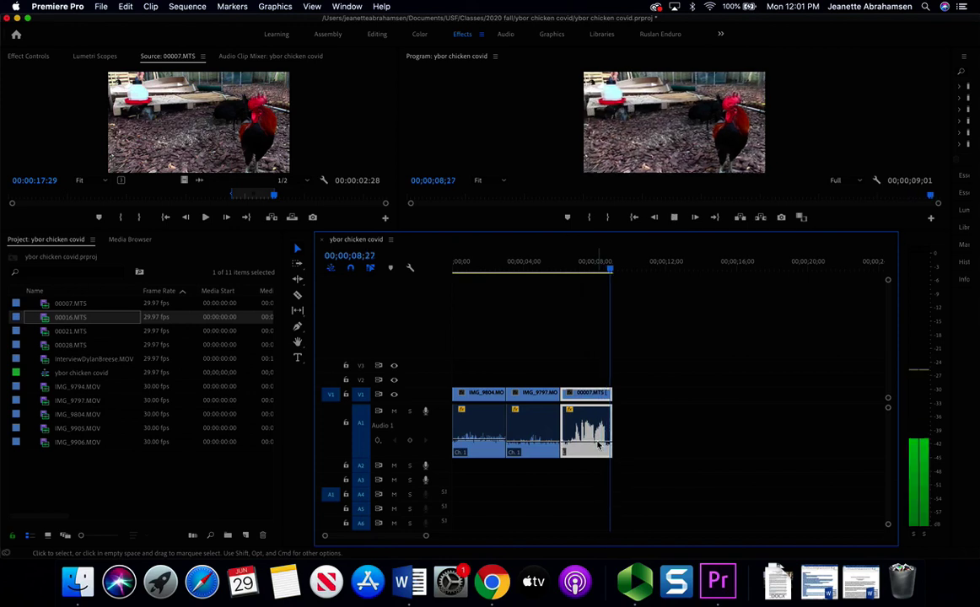
{"action": "left_click", "coordinate": [575, 268]}
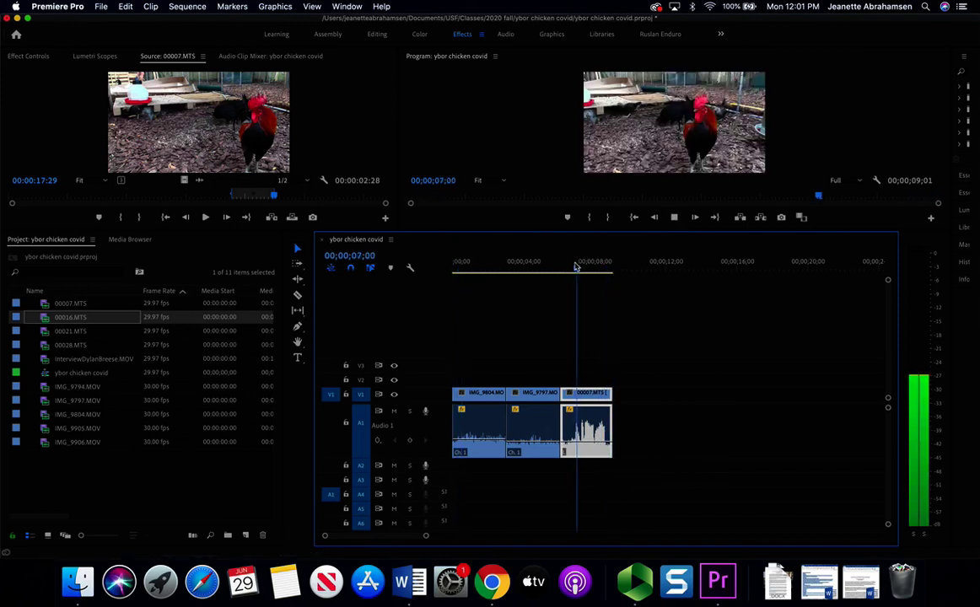
{"action": "key", "text": "space"}
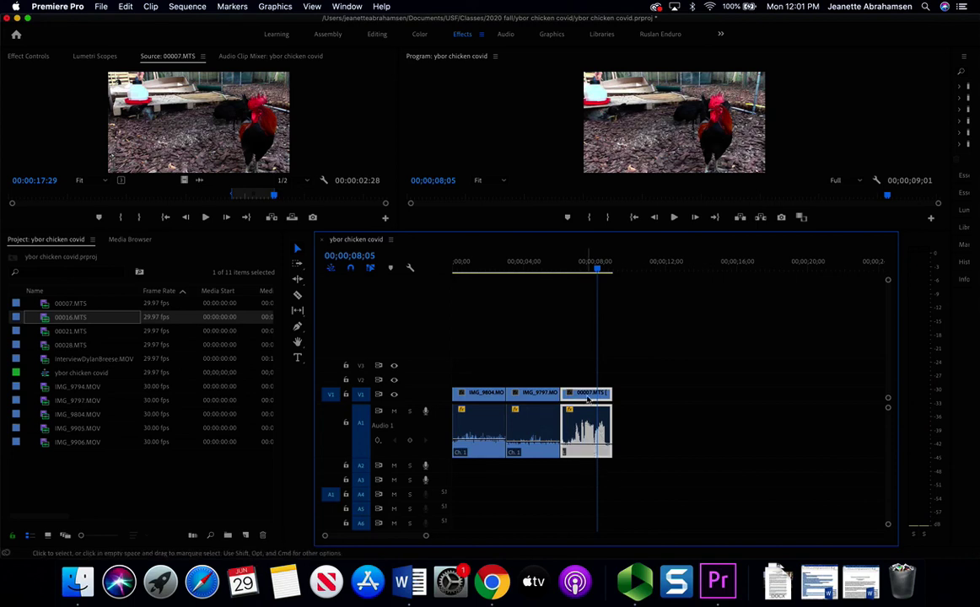
{"action": "left_click", "coordinate": [576, 268]}
{"action": "key", "text": "space"}
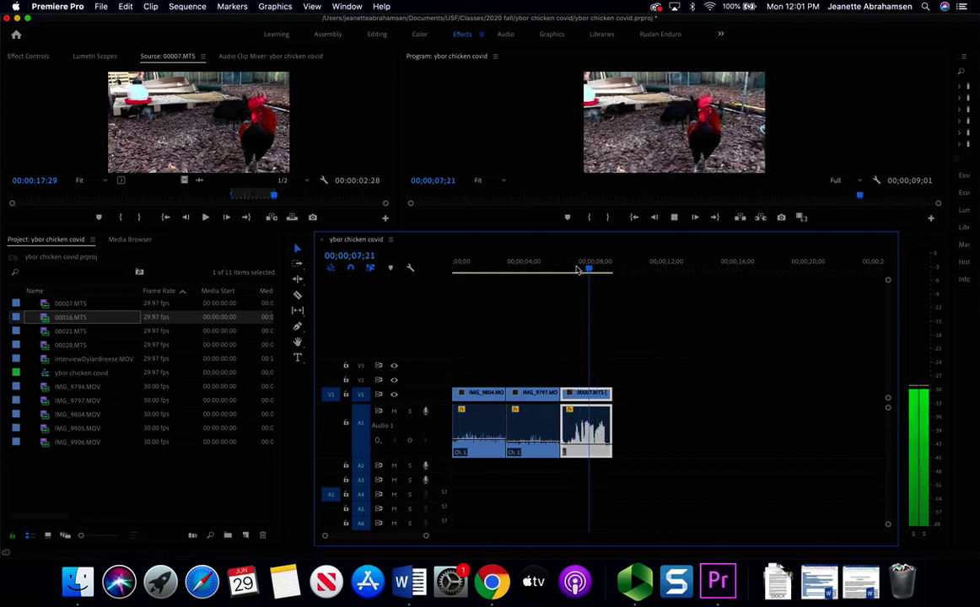
{"action": "left_click", "coordinate": [491, 581]}
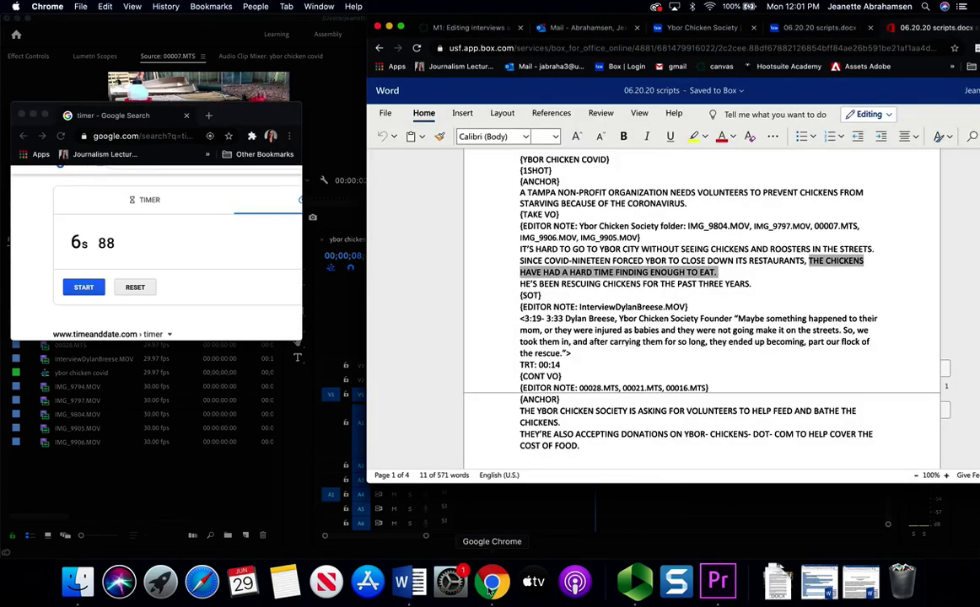
{"action": "left_click", "coordinate": [721, 250]}
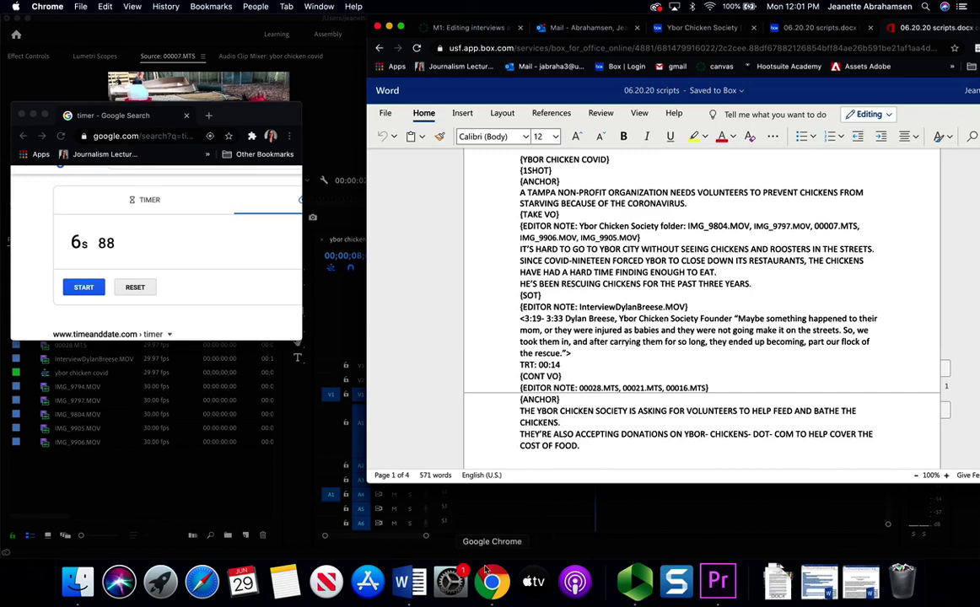
{"action": "left_click", "coordinate": [413, 580]}
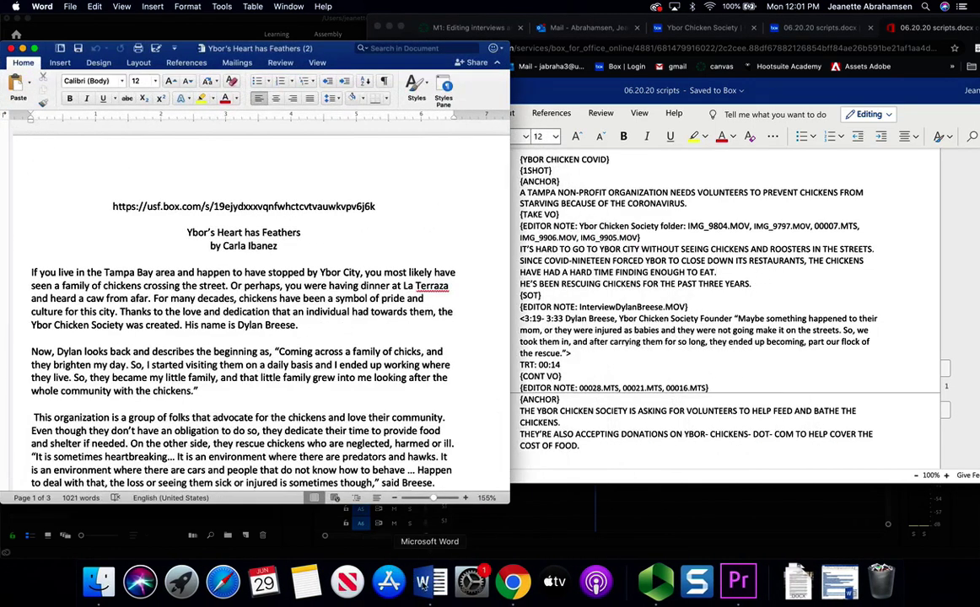
{"action": "left_click", "coordinate": [839, 586]}
{"action": "scroll", "coordinate": [253, 295], "scroll_direction": "down", "scroll_amount": 1}
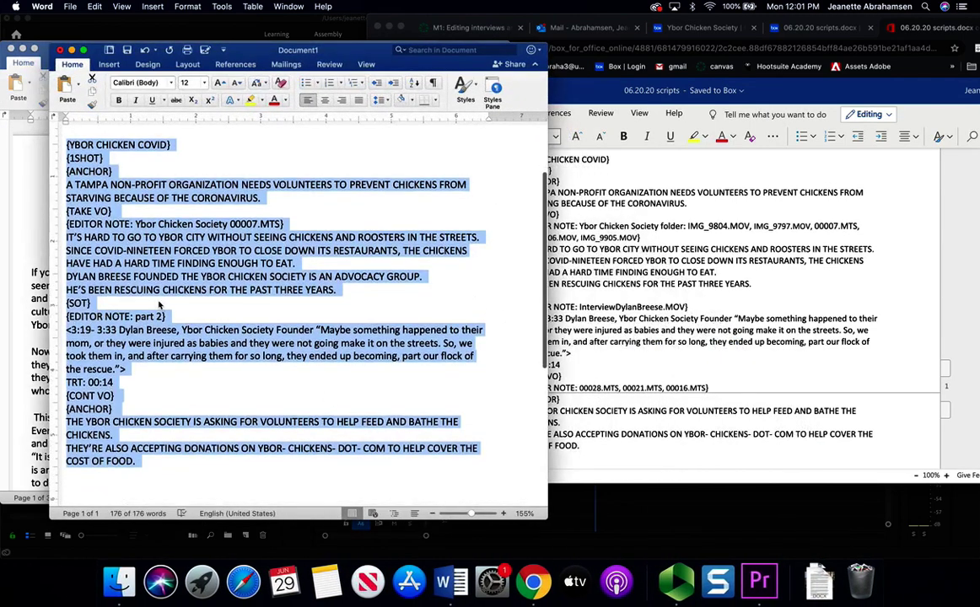
{"action": "left_click", "coordinate": [167, 289]}
{"action": "left_click_drag", "start_coordinate": [346, 286], "coordinate": [65, 279]}
{"action": "key", "text": "super+c"}
- Paste the founder and rescue lines after 'ENOUGH TO EAT.', keeping the rescue line separate
{"action": "left_click", "coordinate": [693, 332]}
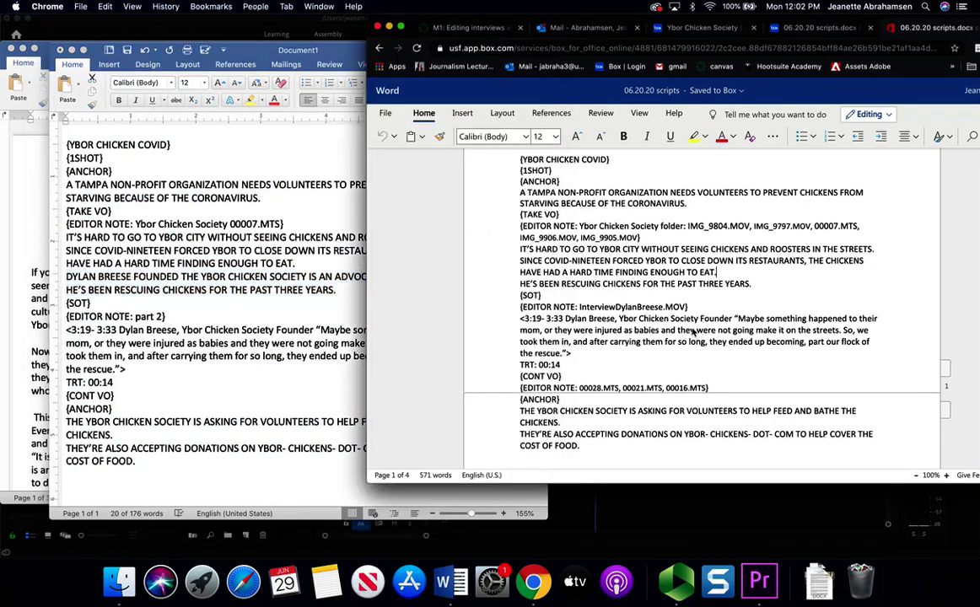
{"action": "left_click", "coordinate": [755, 286]}
{"action": "left_click", "coordinate": [518, 285]}
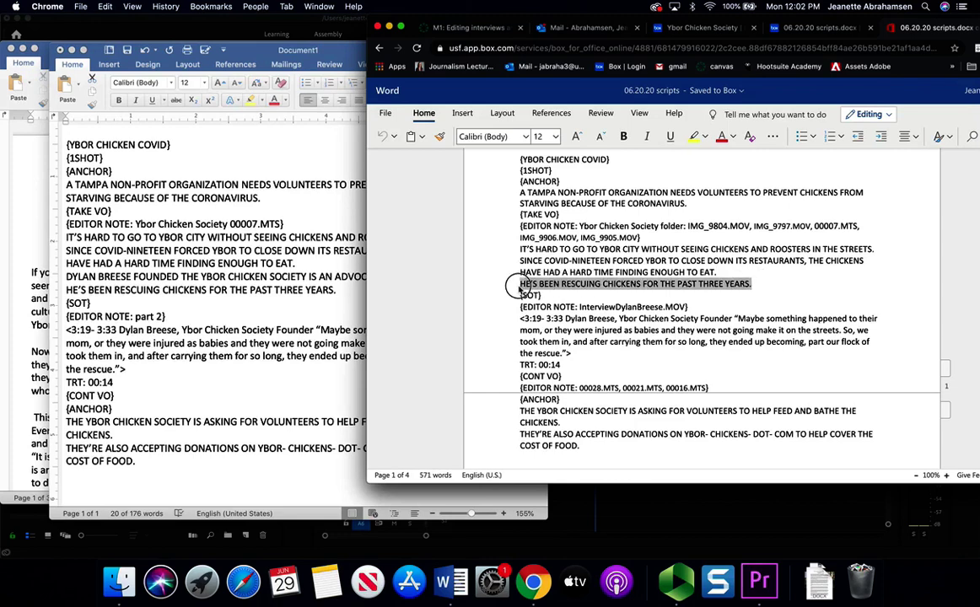
{"action": "key", "text": "super+v"}
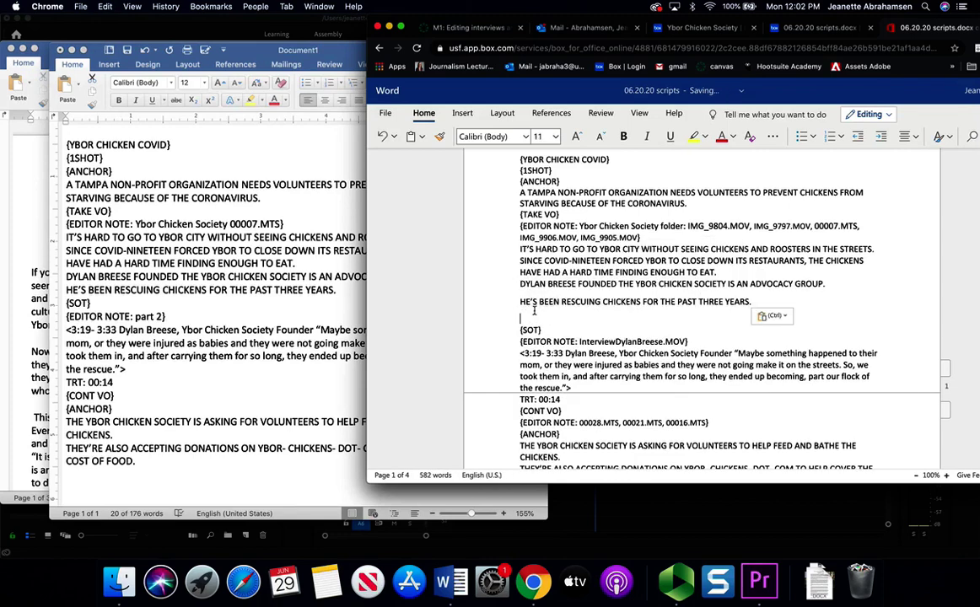
{"action": "key", "text": "BackSpace"}
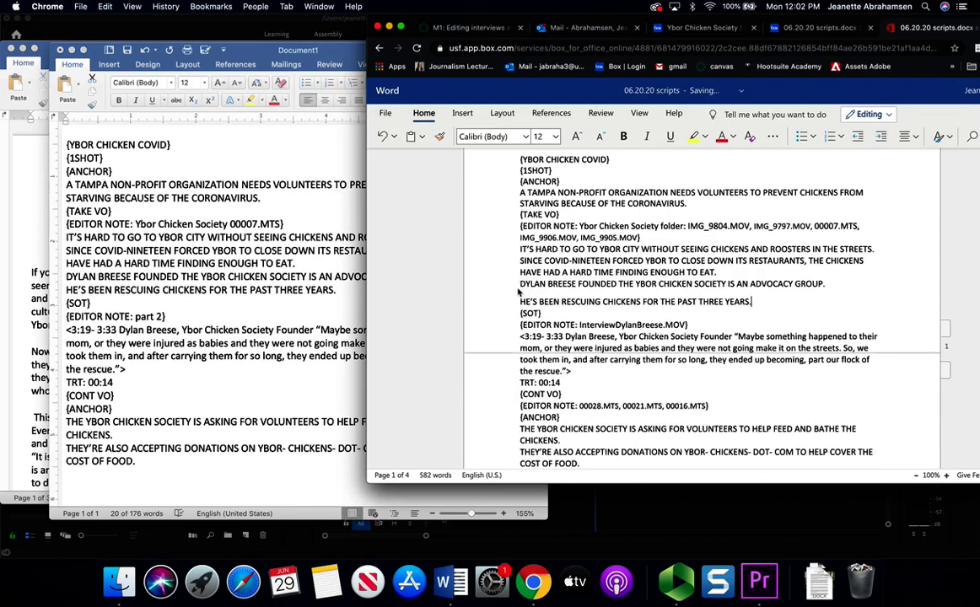
{"action": "left_click", "coordinate": [519, 301]}
{"action": "key", "text": "BackSpace"}
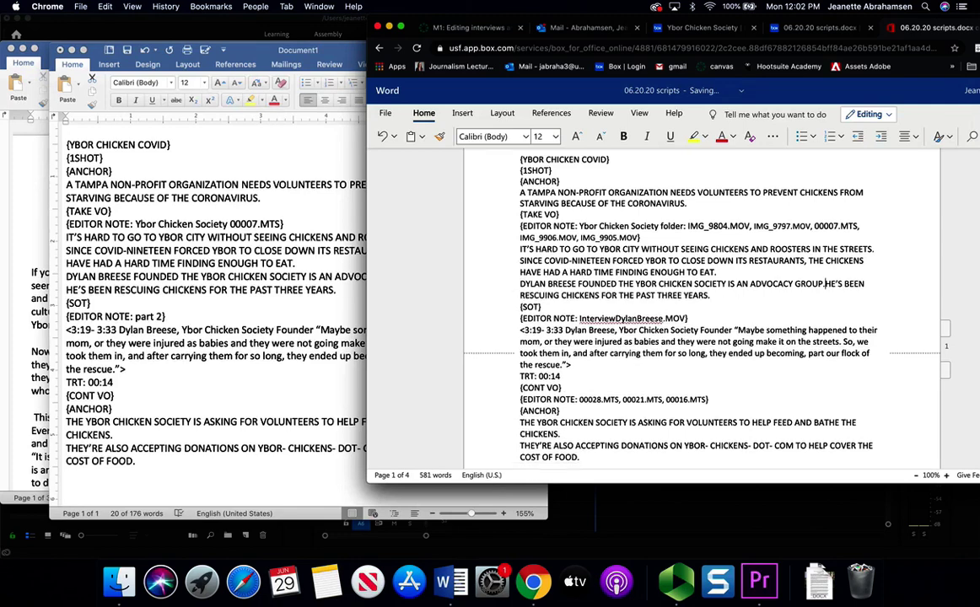
{"action": "key", "text": "Return"}
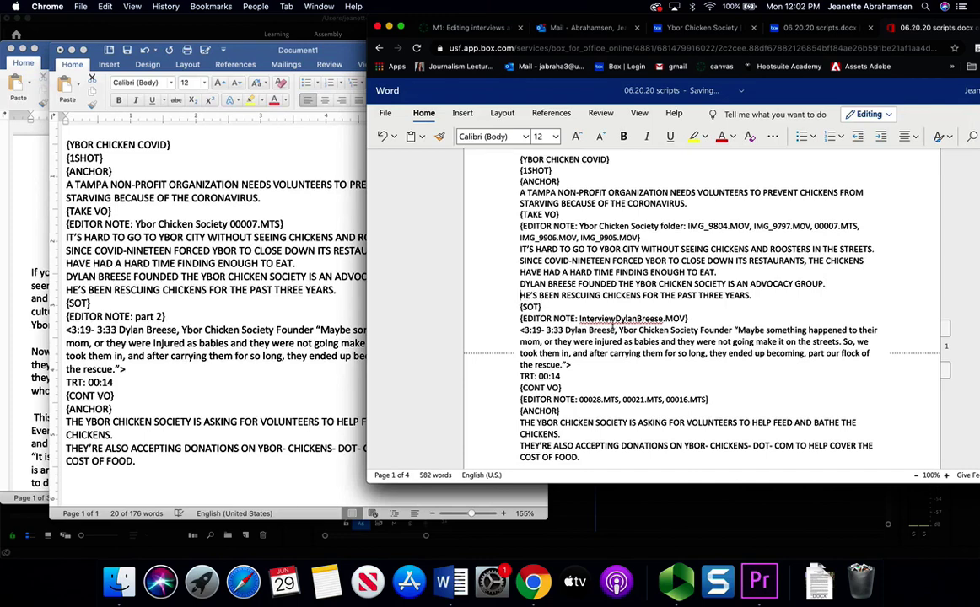
{"action": "left_click_drag", "start_coordinate": [826, 24], "coordinate": [725, 23]}
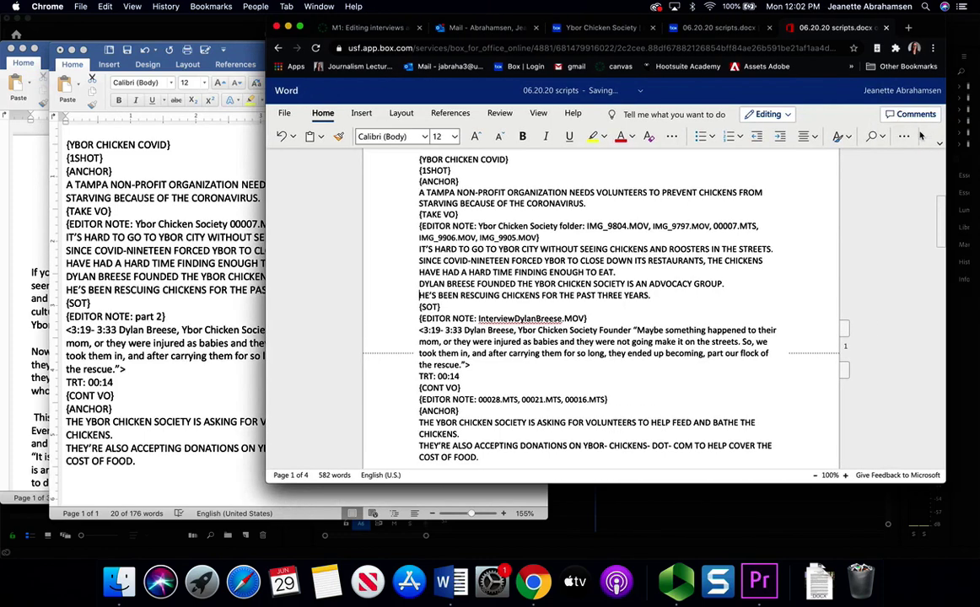
{"action": "left_click_drag", "start_coordinate": [419, 271], "coordinate": [645, 305]}
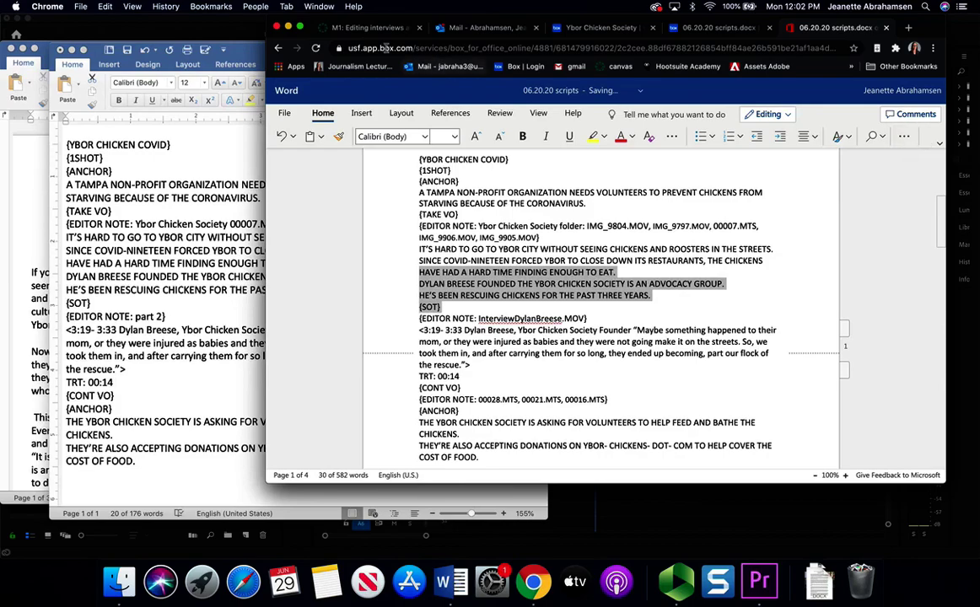
- Set single line spacing for the lines from HAVE HAD A HARD TIME through {SOT}
{"action": "left_click", "coordinate": [301, 28]}
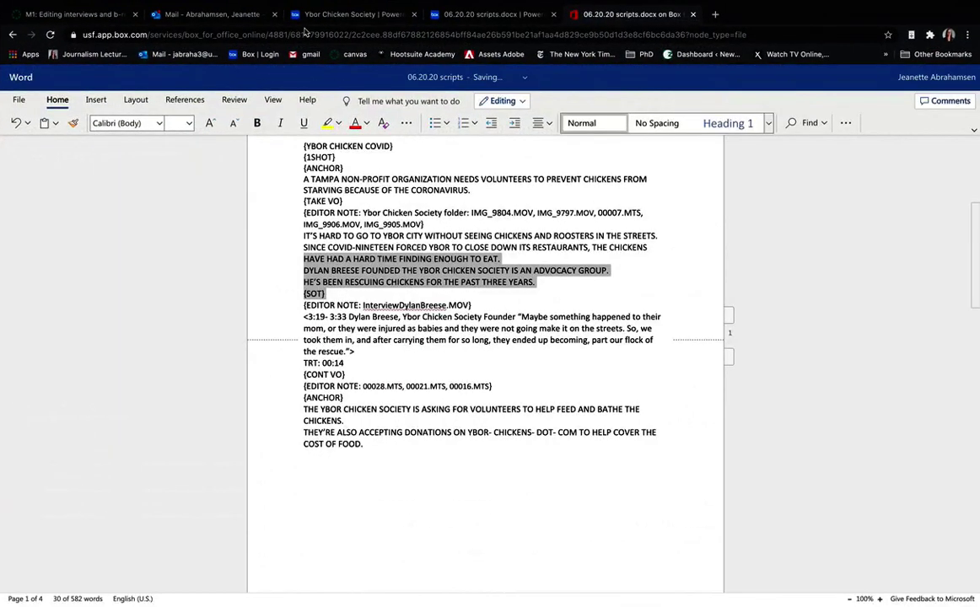
{"action": "left_click", "coordinate": [846, 123]}
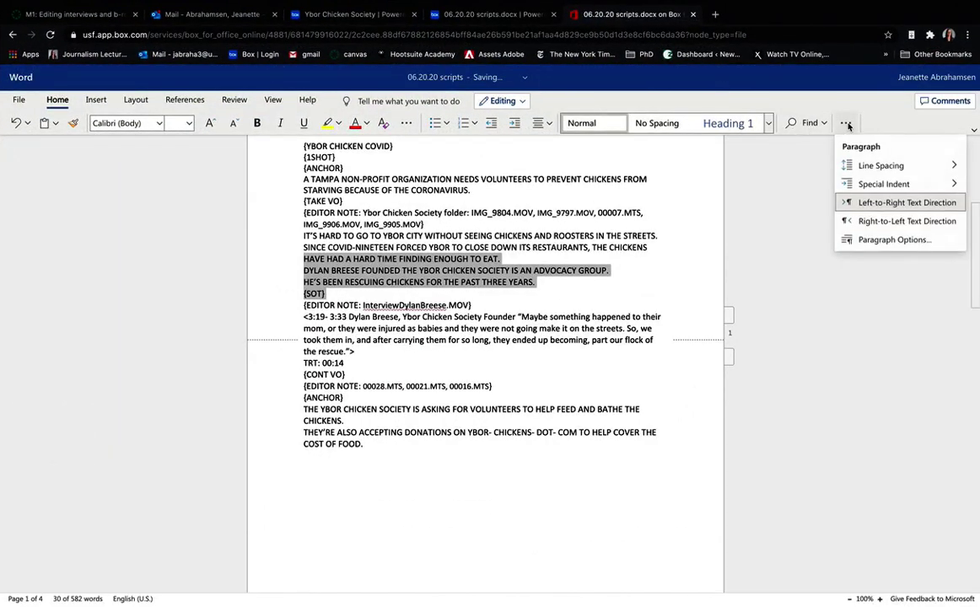
{"action": "mouse_move", "coordinate": [873, 166]}
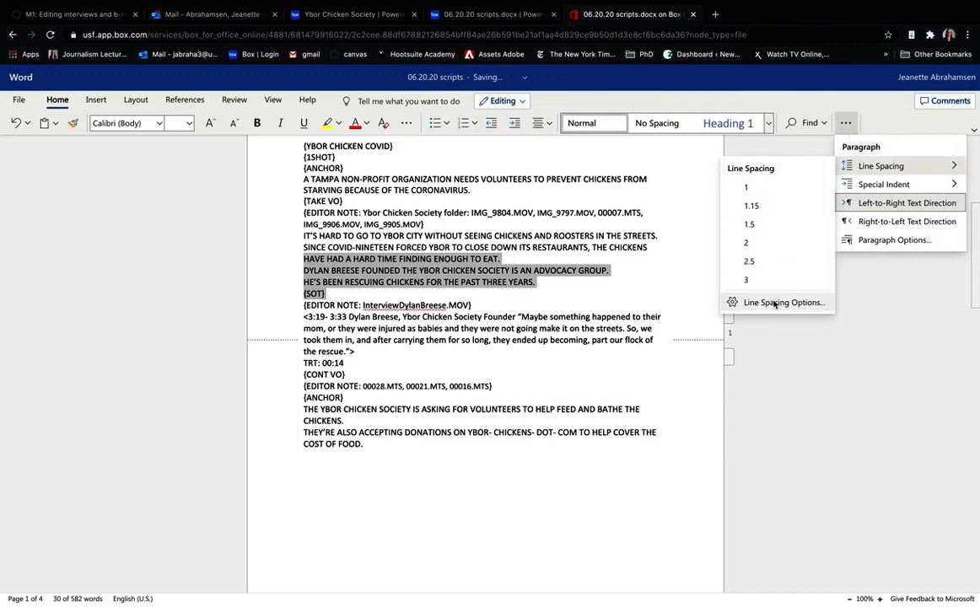
{"action": "left_click", "coordinate": [774, 304]}
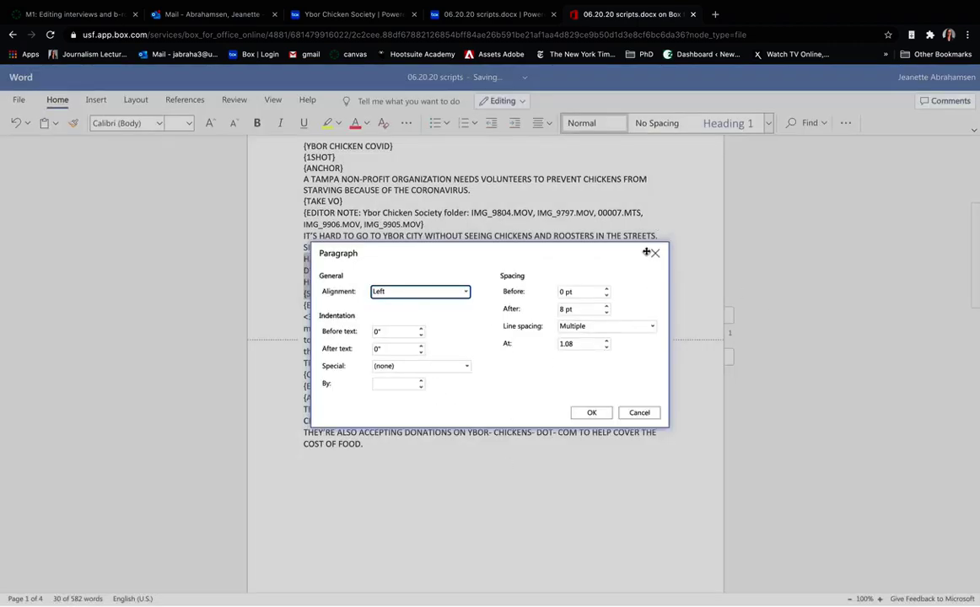
{"action": "left_click", "coordinate": [622, 327]}
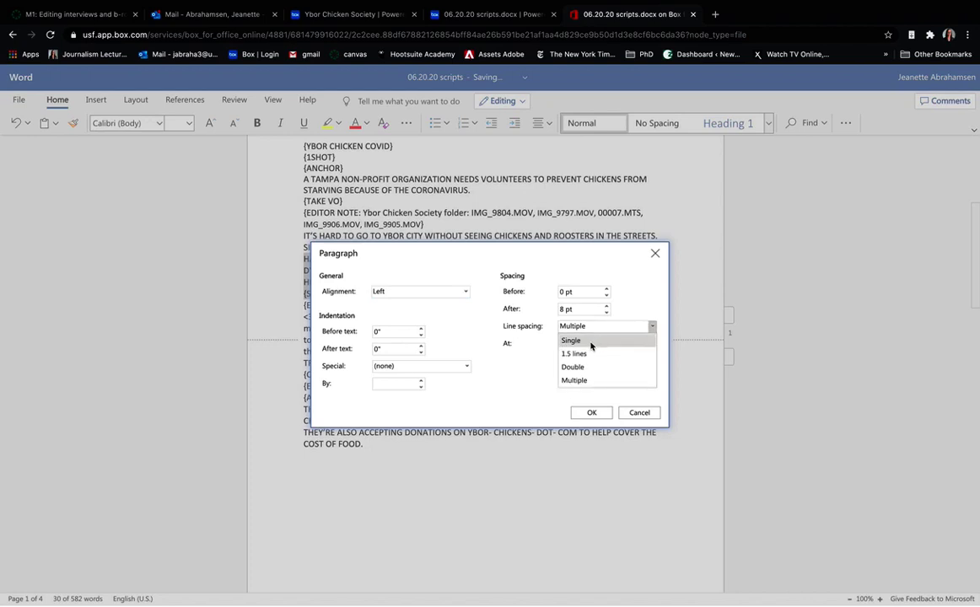
{"action": "left_click", "coordinate": [586, 342]}
{"action": "left_click", "coordinate": [591, 412]}
{"action": "left_click", "coordinate": [447, 283]}
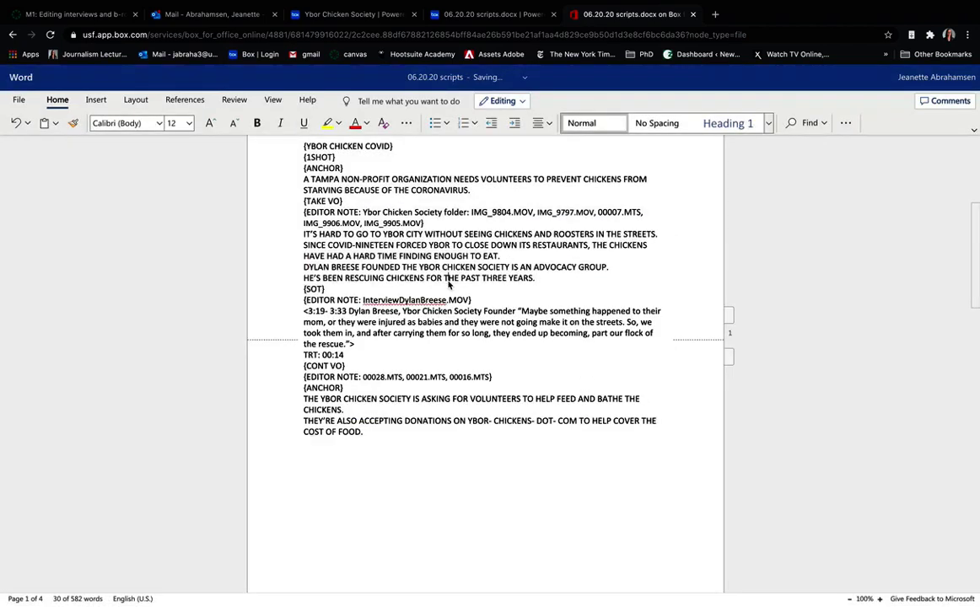
{"action": "left_click", "coordinate": [331, 256]}
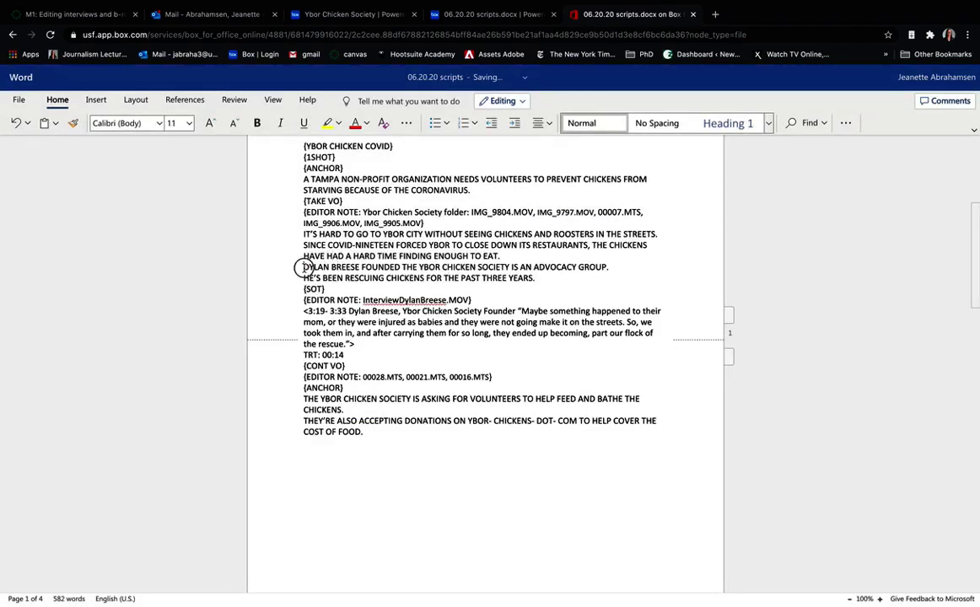
{"action": "left_click_drag", "start_coordinate": [303, 268], "coordinate": [542, 277]}
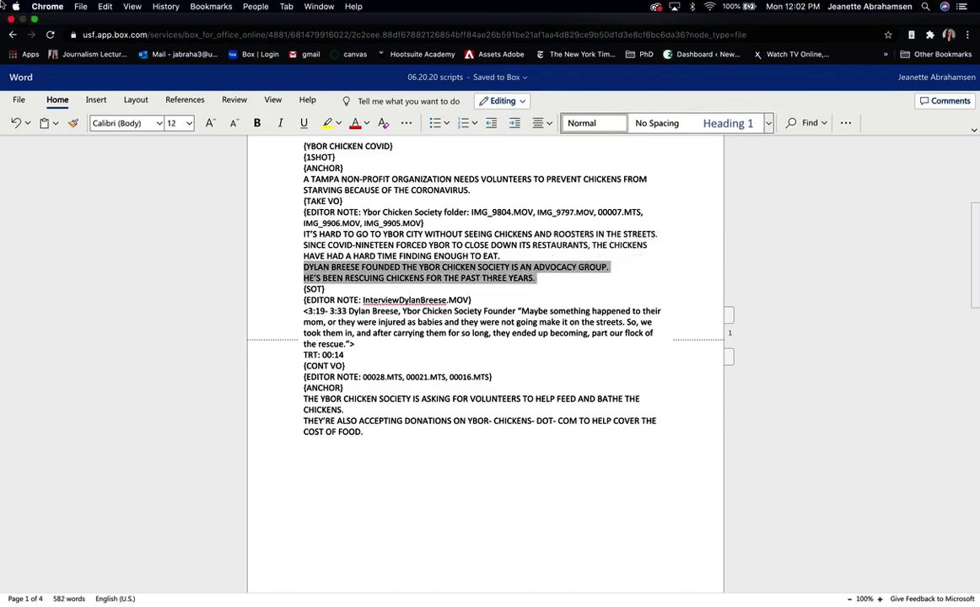
- Exit full screen, highlight IMG_9906.MOV in the editor note, and return to Premiere Pro
{"action": "left_click", "coordinate": [34, 18]}
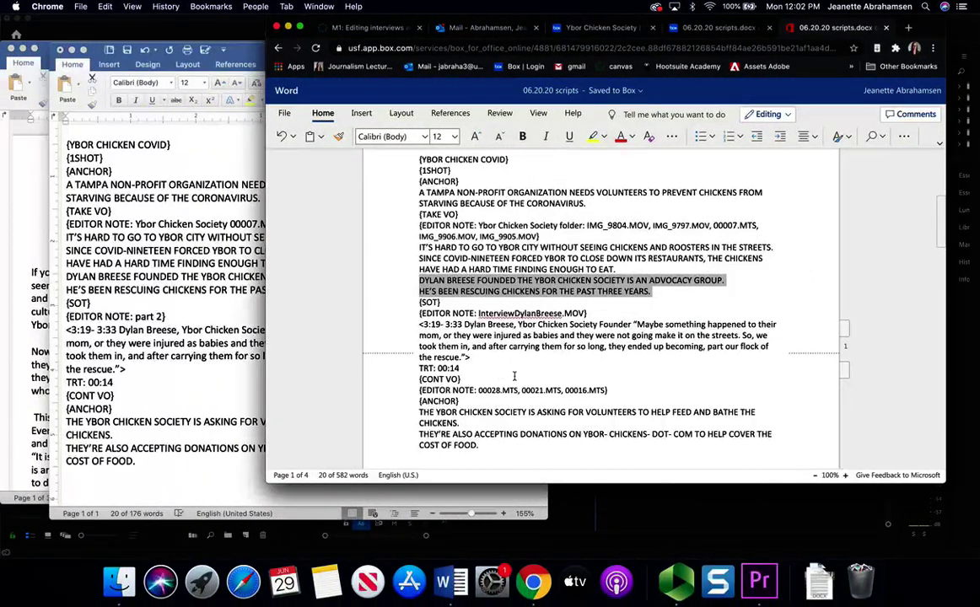
{"action": "left_click", "coordinate": [436, 289]}
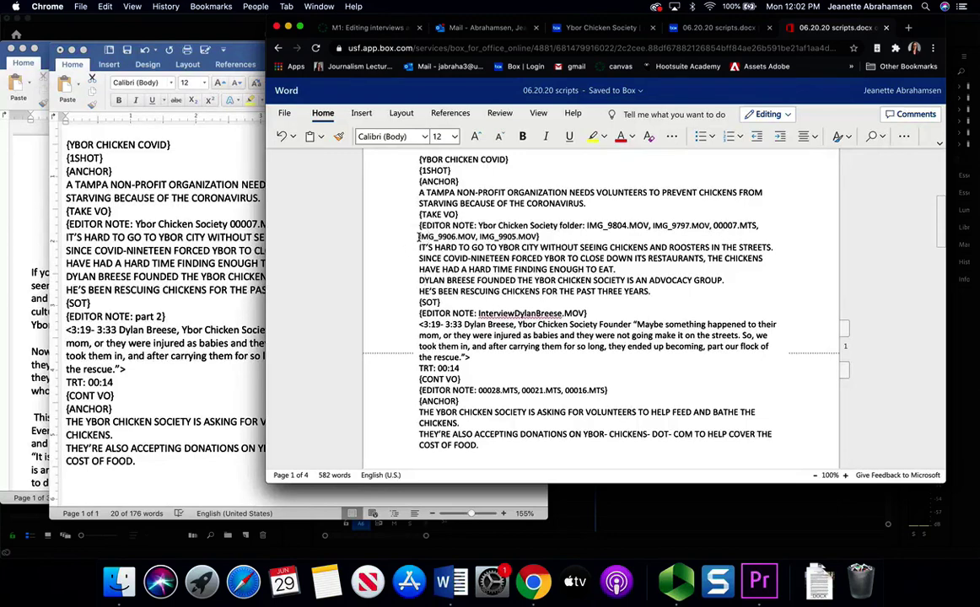
{"action": "left_click_drag", "start_coordinate": [418, 237], "coordinate": [477, 237]}
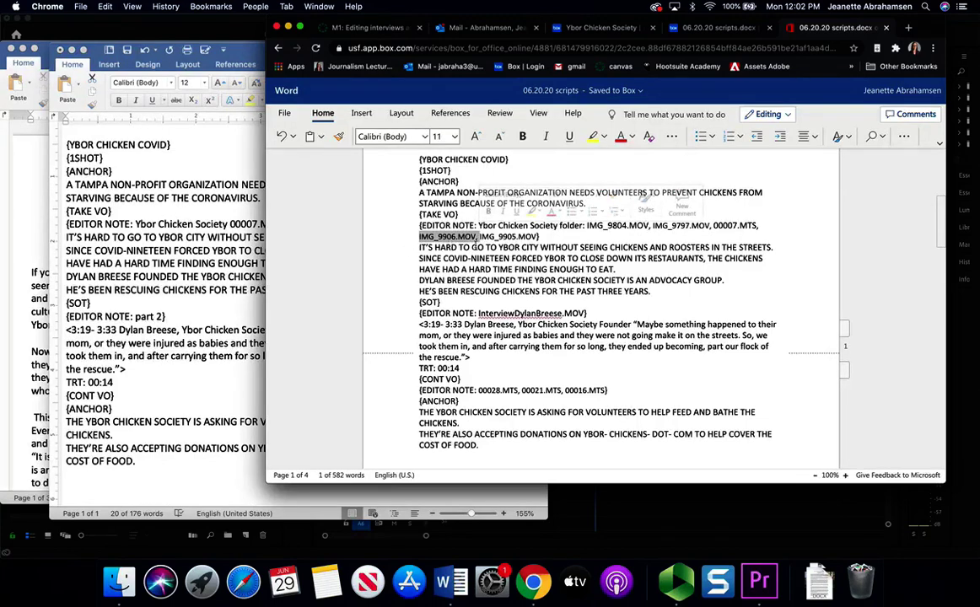
{"action": "left_click", "coordinate": [651, 505]}
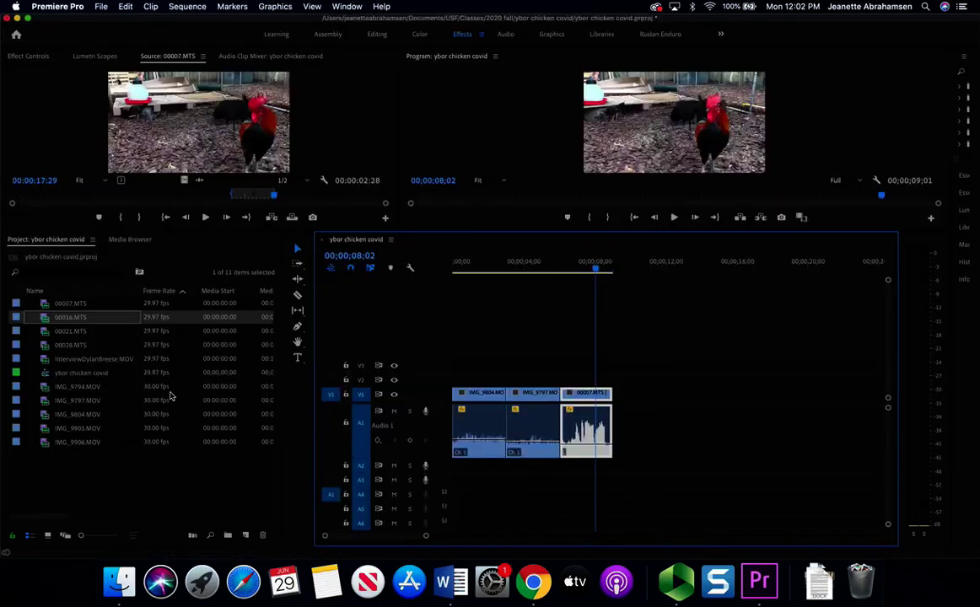
- Trim IMG_9906.MOV to about 3 seconds with an Out point and place it after 00007.MTS
{"action": "double_click", "coordinate": [95, 443]}
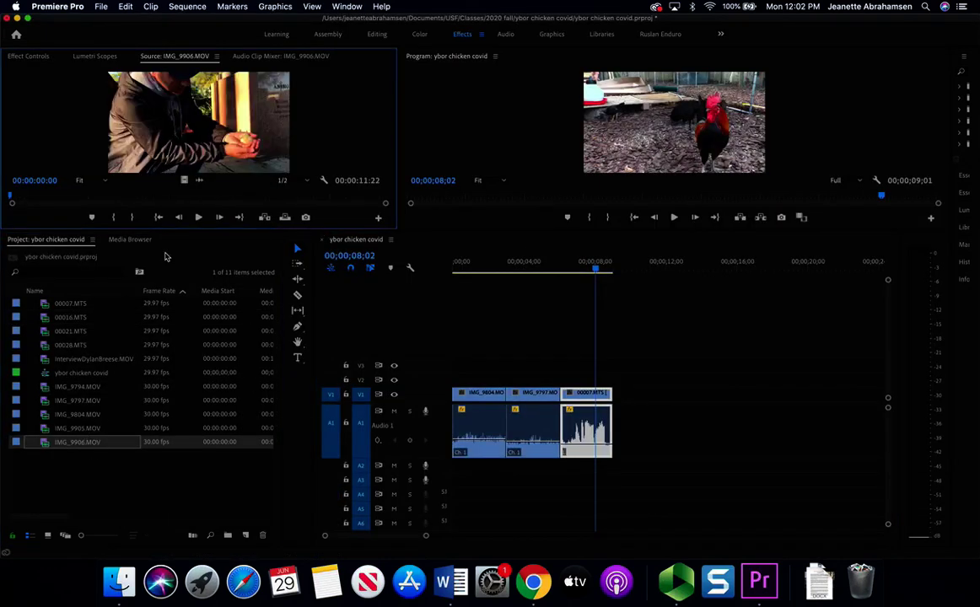
{"action": "left_click_drag", "start_coordinate": [156, 230], "coordinate": [156, 310]}
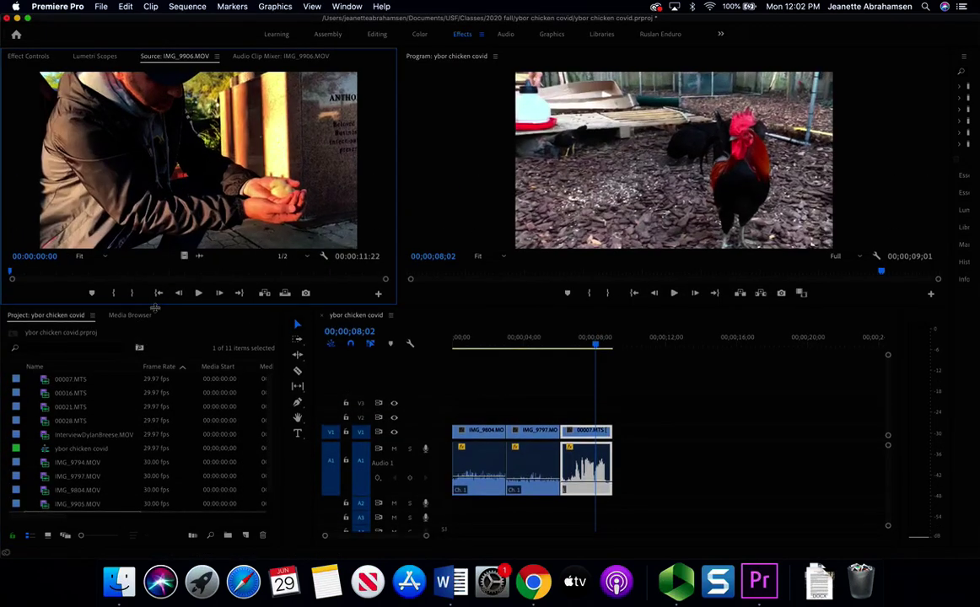
{"action": "left_click_drag", "start_coordinate": [12, 276], "coordinate": [81, 280]}
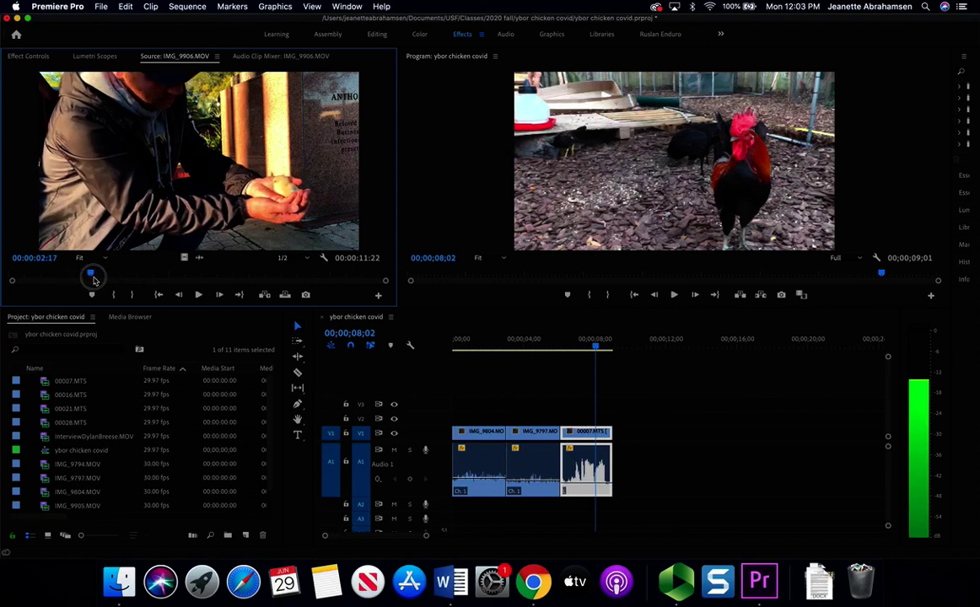
{"action": "left_click_drag", "start_coordinate": [95, 280], "coordinate": [175, 280]}
{"action": "key", "text": "o"}
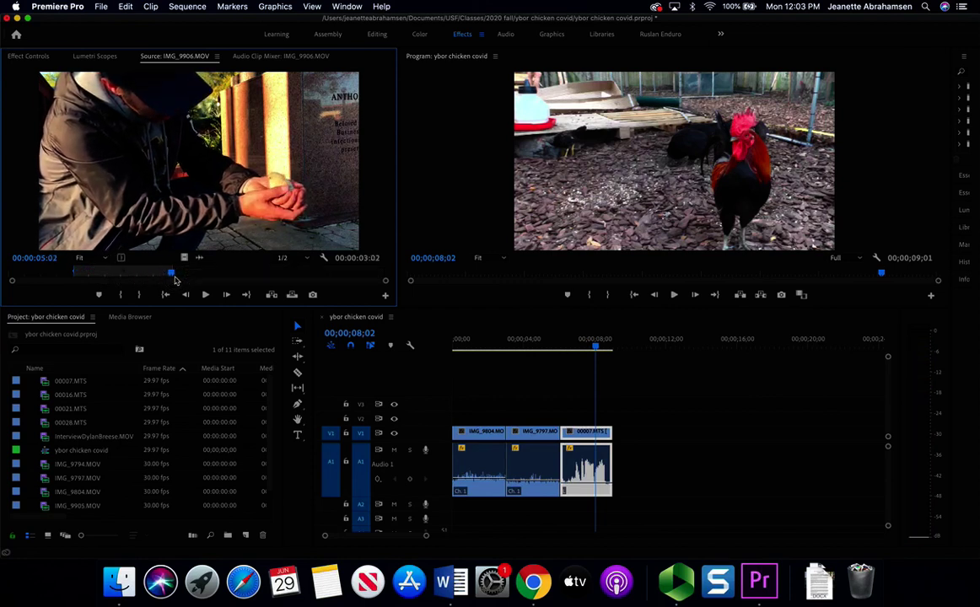
{"action": "left_click_drag", "start_coordinate": [158, 181], "coordinate": [624, 444]}
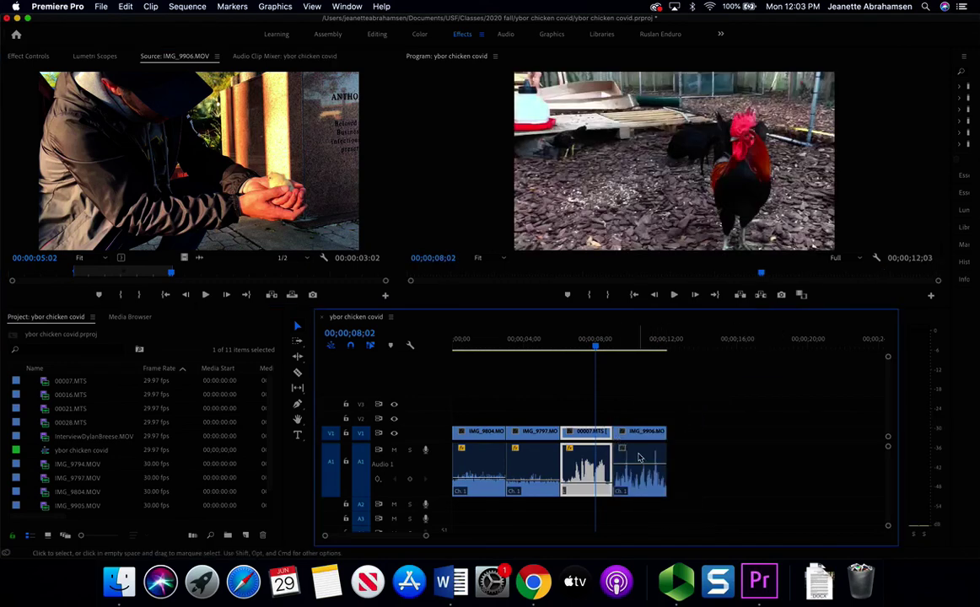
- Play back the new IMG_9906 cut and zoom the timeline in around it
{"action": "left_click", "coordinate": [638, 465]}
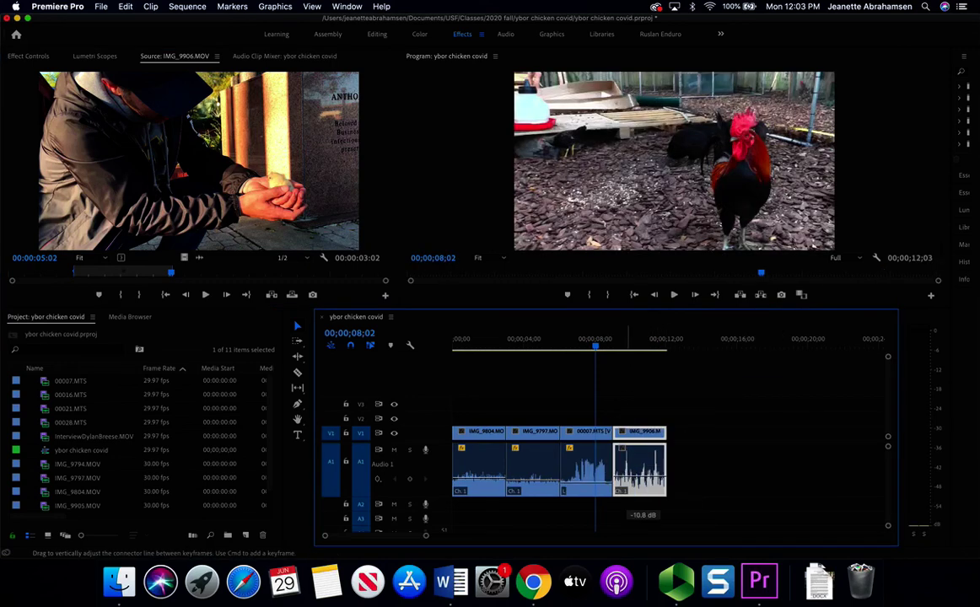
{"action": "left_click", "coordinate": [615, 346]}
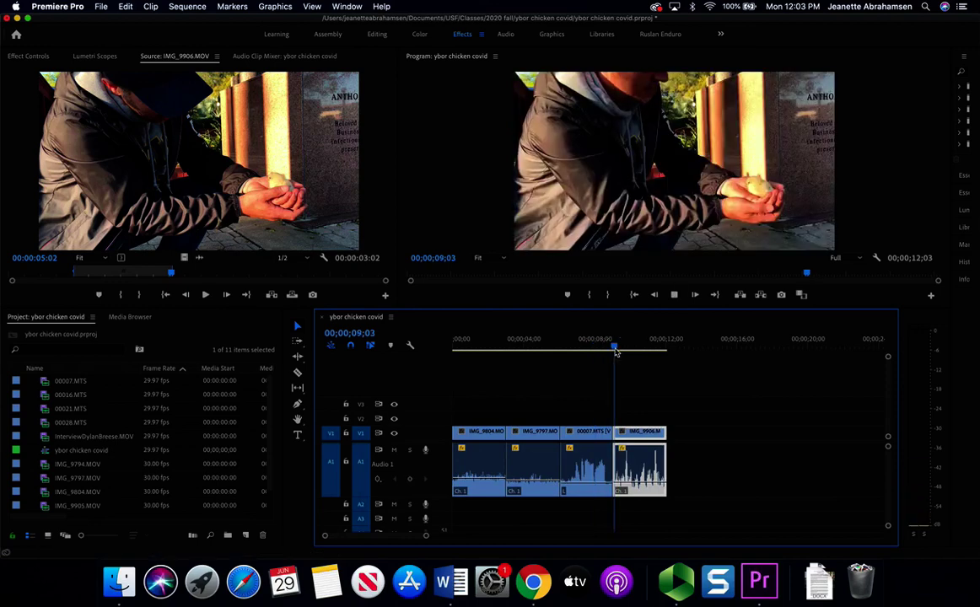
{"action": "key", "text": "space"}
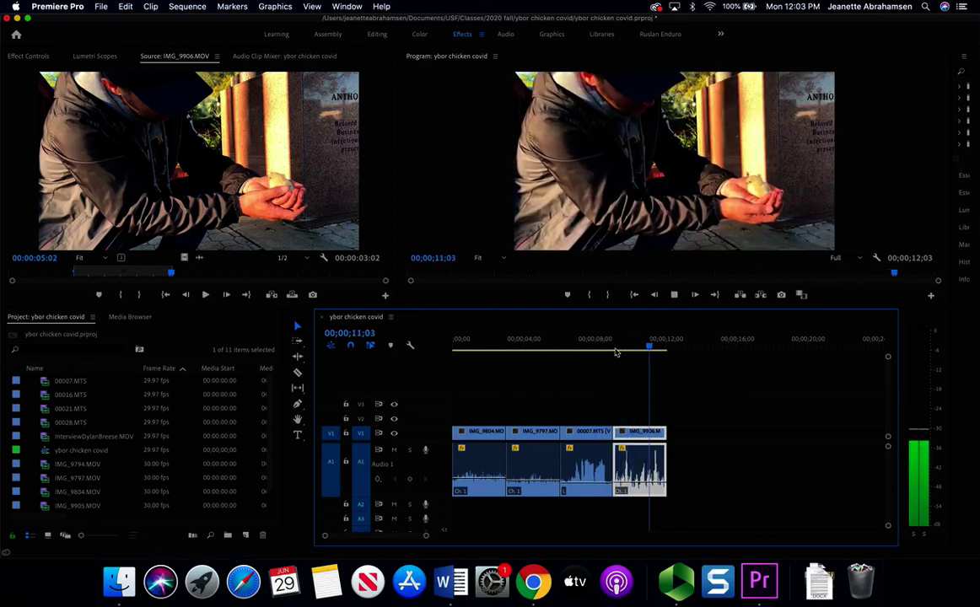
{"action": "key", "text": "space"}
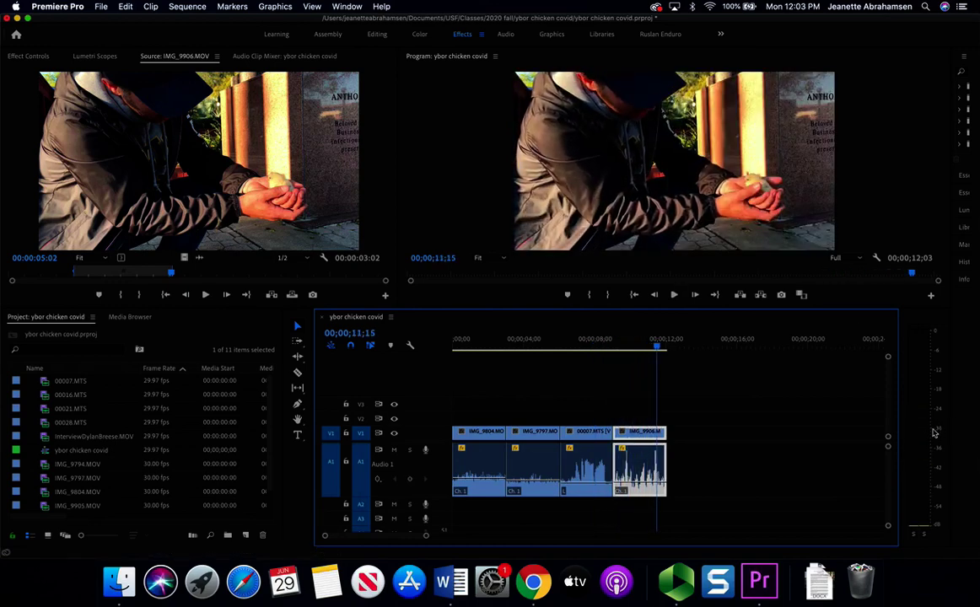
{"action": "left_click_drag", "start_coordinate": [656, 346], "coordinate": [615, 347]}
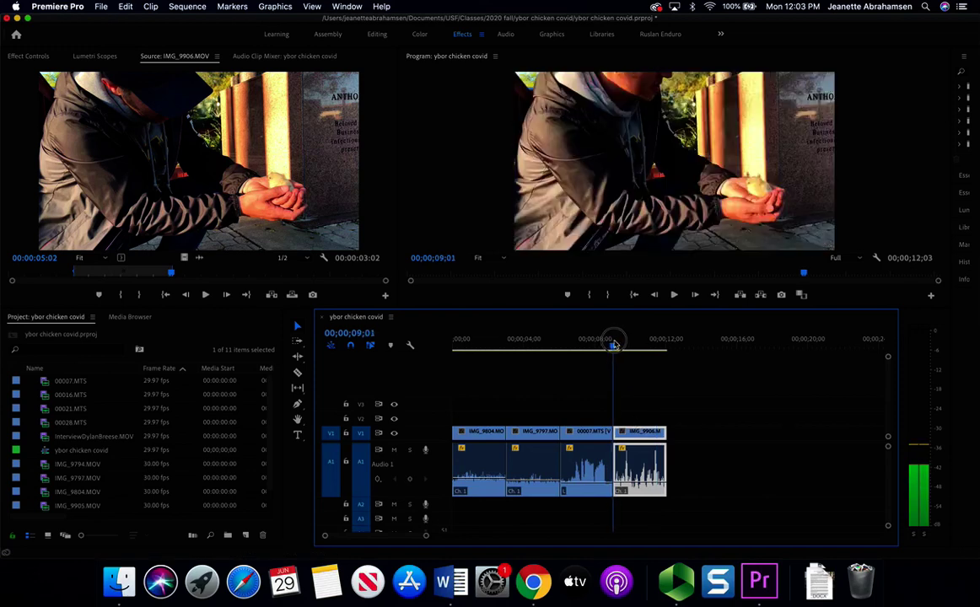
{"action": "left_click", "coordinate": [428, 537]}
{"action": "left_click_drag", "start_coordinate": [429, 536], "coordinate": [401, 540]}
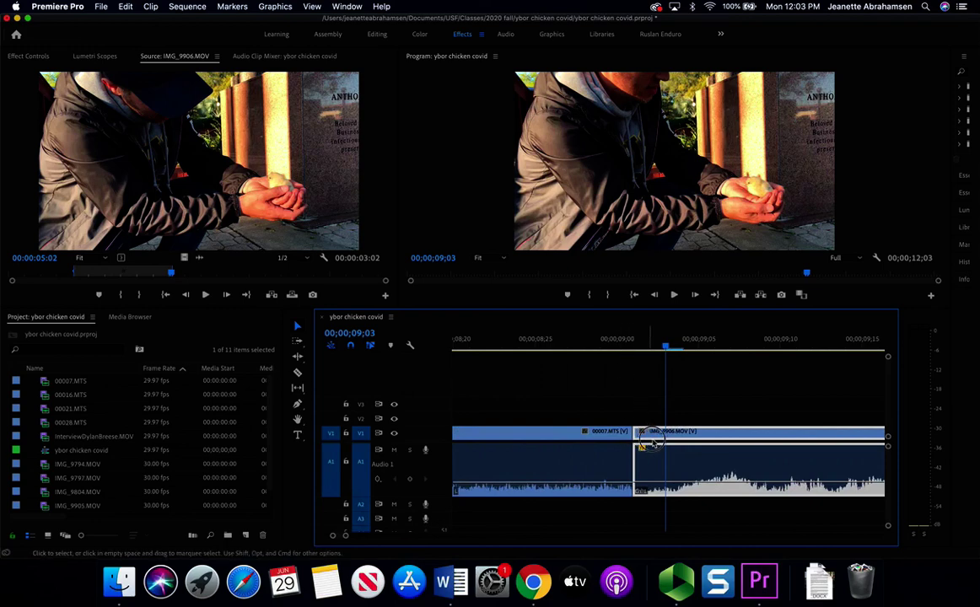
- Ripple Delete the gap so IMG_9906 sits directly after 00007.MTS
{"action": "left_click_drag", "start_coordinate": [642, 447], "coordinate": [658, 447]}
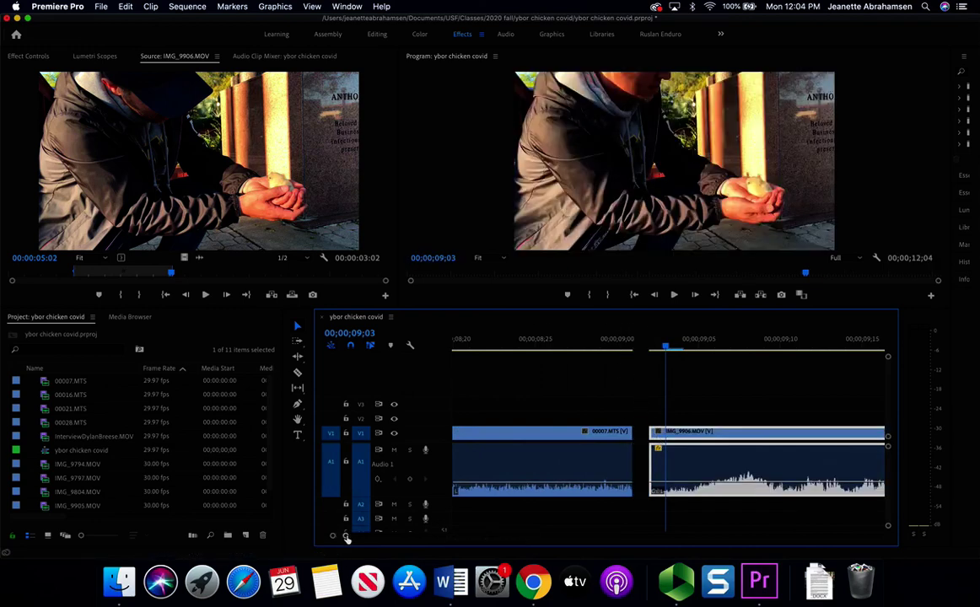
{"action": "left_click_drag", "start_coordinate": [344, 536], "coordinate": [612, 531]}
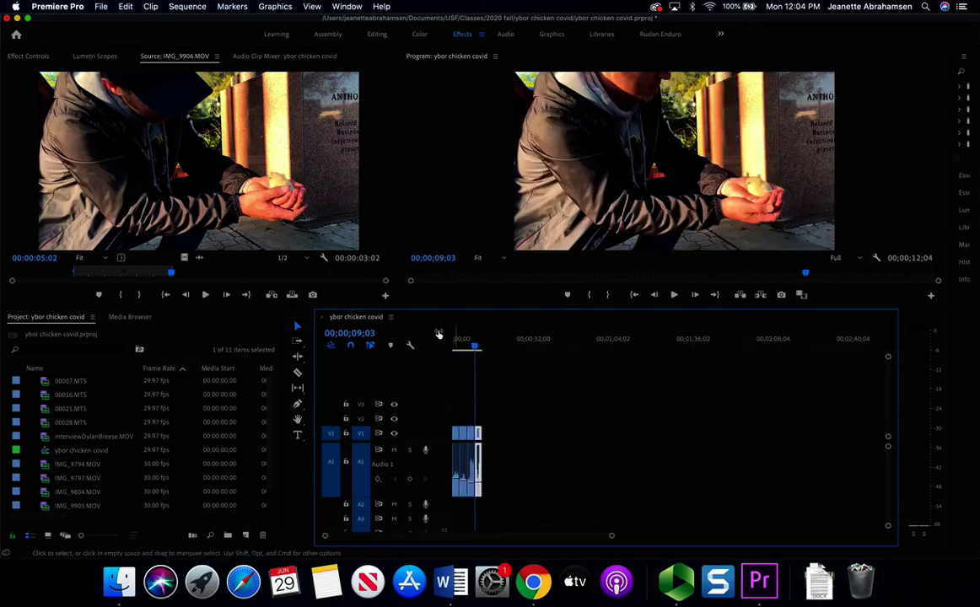
{"action": "left_click_drag", "start_coordinate": [471, 348], "coordinate": [472, 347]}
{"action": "key", "text": "space"}
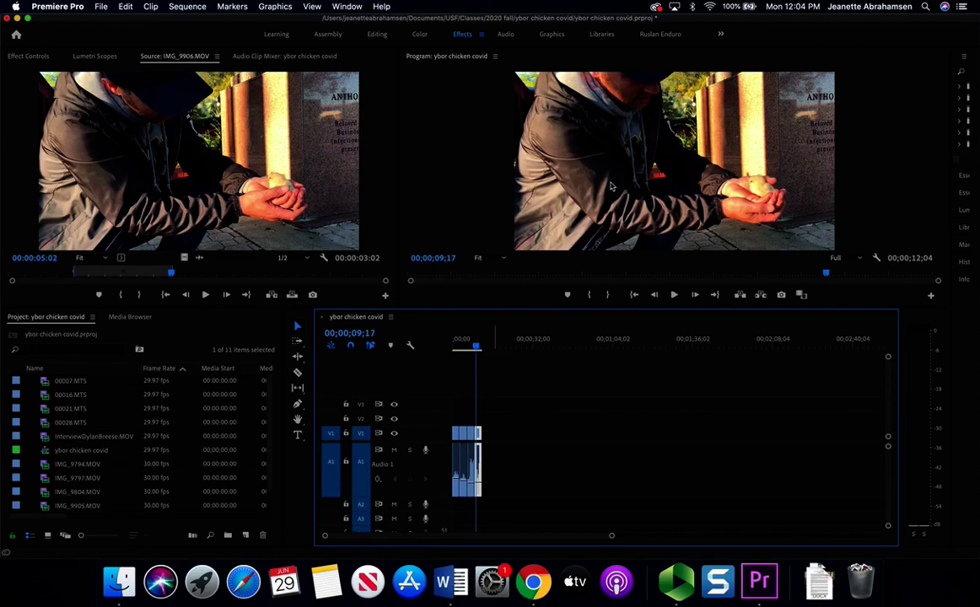
{"action": "left_click_drag", "start_coordinate": [613, 537], "coordinate": [383, 535]}
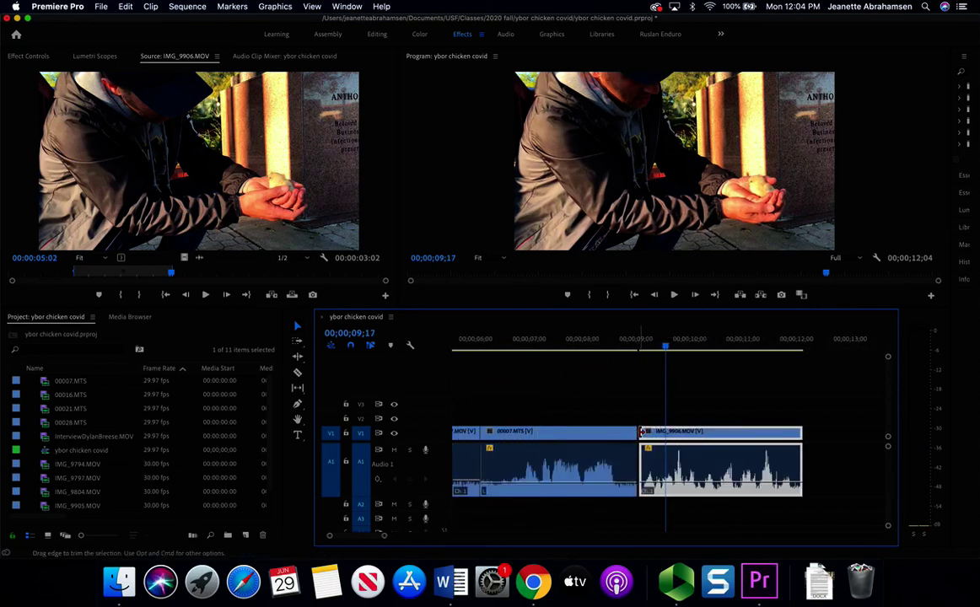
{"action": "key", "text": "Up"}
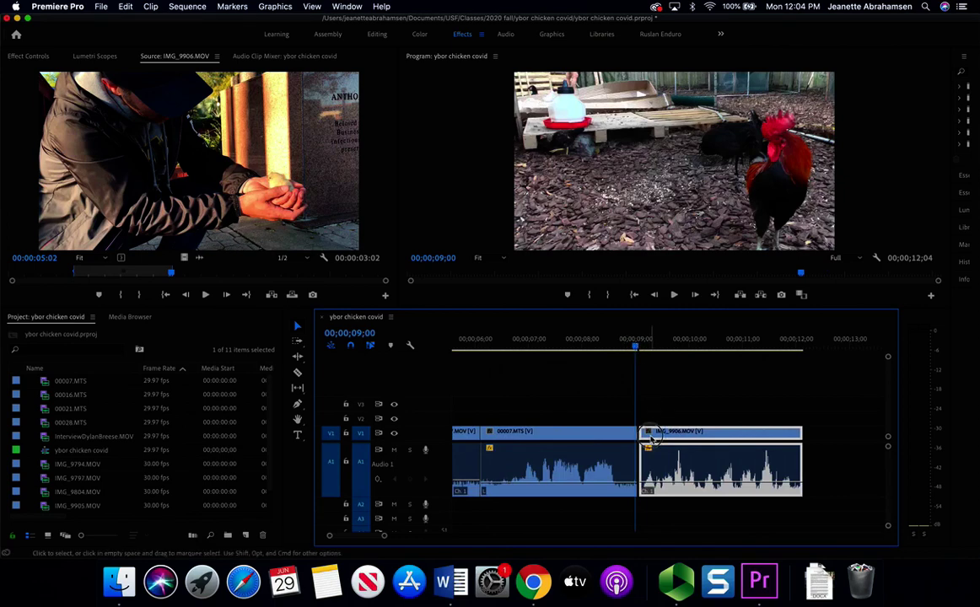
{"action": "left_click_drag", "start_coordinate": [649, 437], "coordinate": [748, 444]}
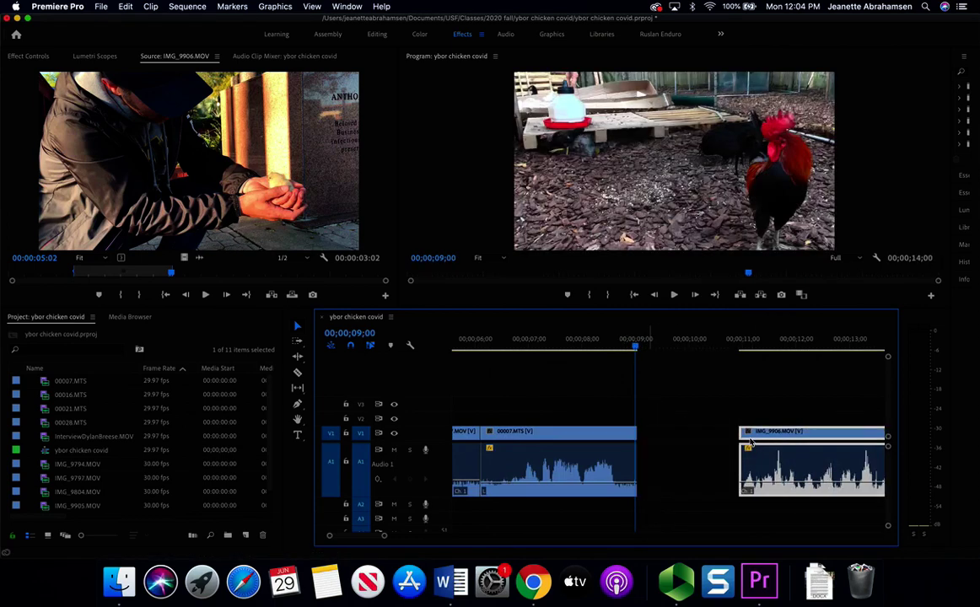
{"action": "right_click", "coordinate": [679, 435]}
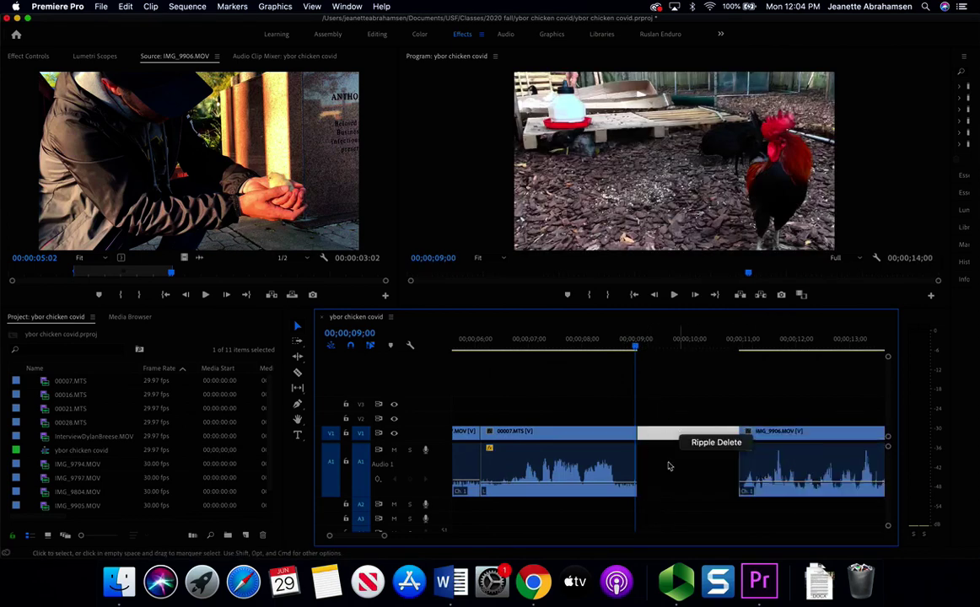
{"action": "left_click", "coordinate": [711, 442]}
{"action": "left_click_drag", "start_coordinate": [640, 348], "coordinate": [634, 347]}
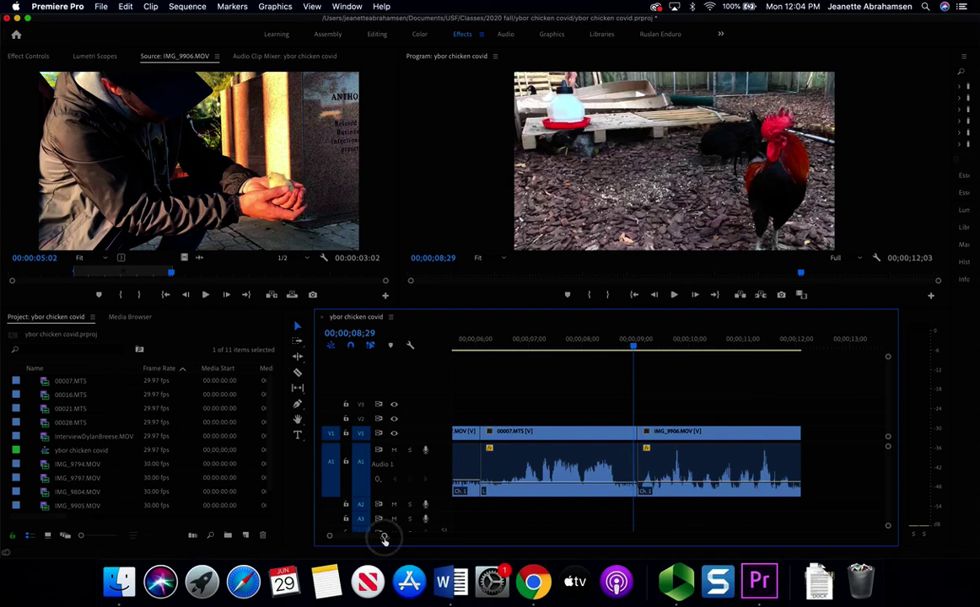
{"action": "left_click_drag", "start_coordinate": [383, 533], "coordinate": [485, 535]}
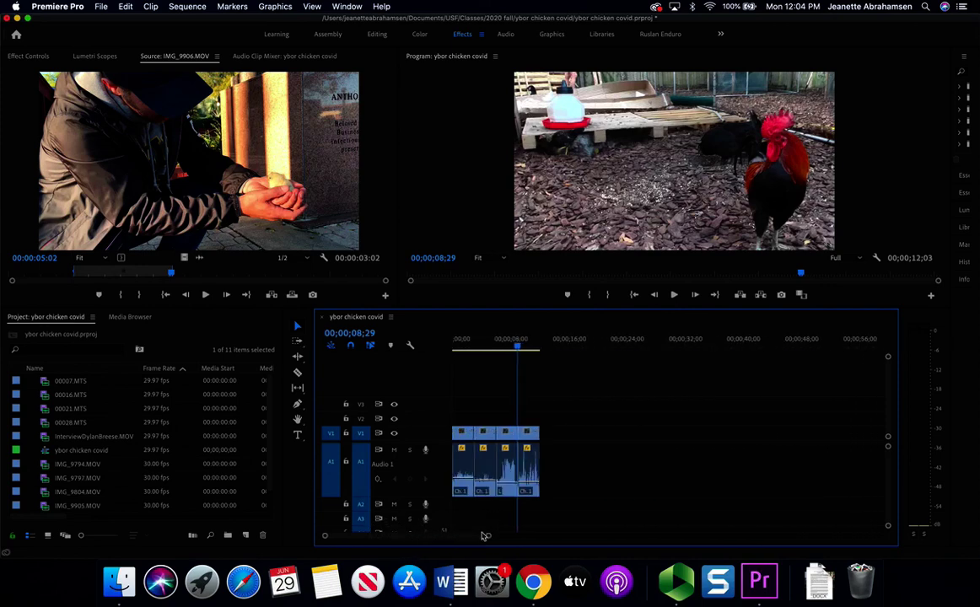
- Highlight IMG_9905.MOV in the script and load it into the Source Monitor
{"action": "left_click", "coordinate": [540, 593]}
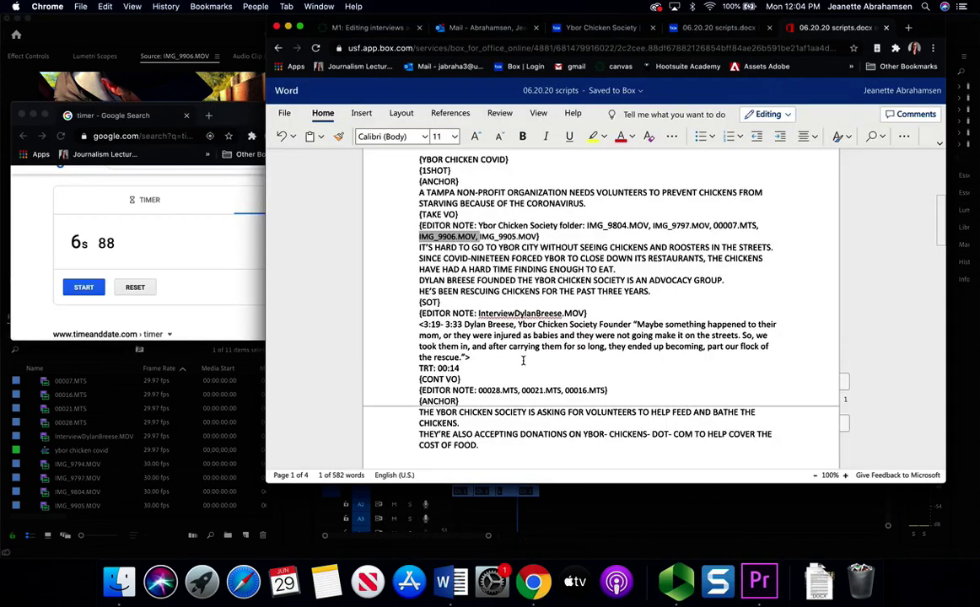
{"action": "left_click", "coordinate": [469, 247]}
{"action": "left_click_drag", "start_coordinate": [479, 237], "coordinate": [532, 237]}
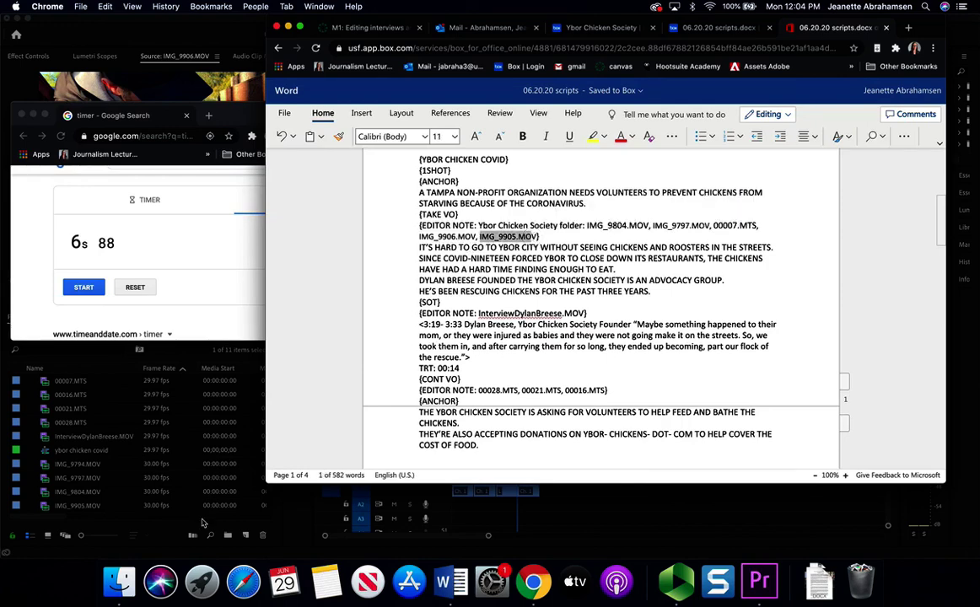
{"action": "left_click", "coordinate": [101, 510]}
{"action": "double_click", "coordinate": [100, 506]}
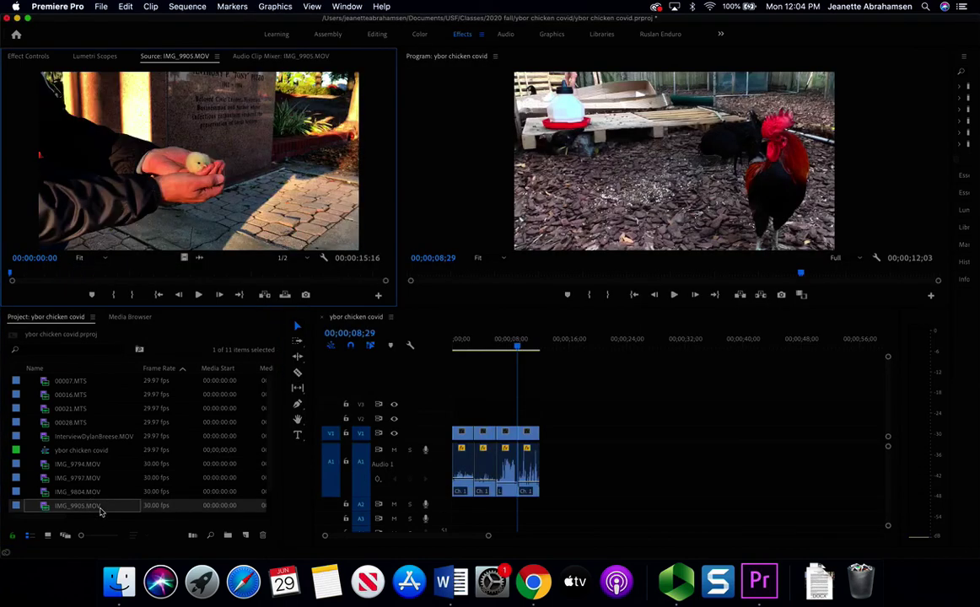
- Mark In and Out on the chick-in-hands section of IMG_9905.MOV and add it to the sequence end
{"action": "left_click_drag", "start_coordinate": [10, 275], "coordinate": [250, 288]}
{"action": "key", "text": "i"}
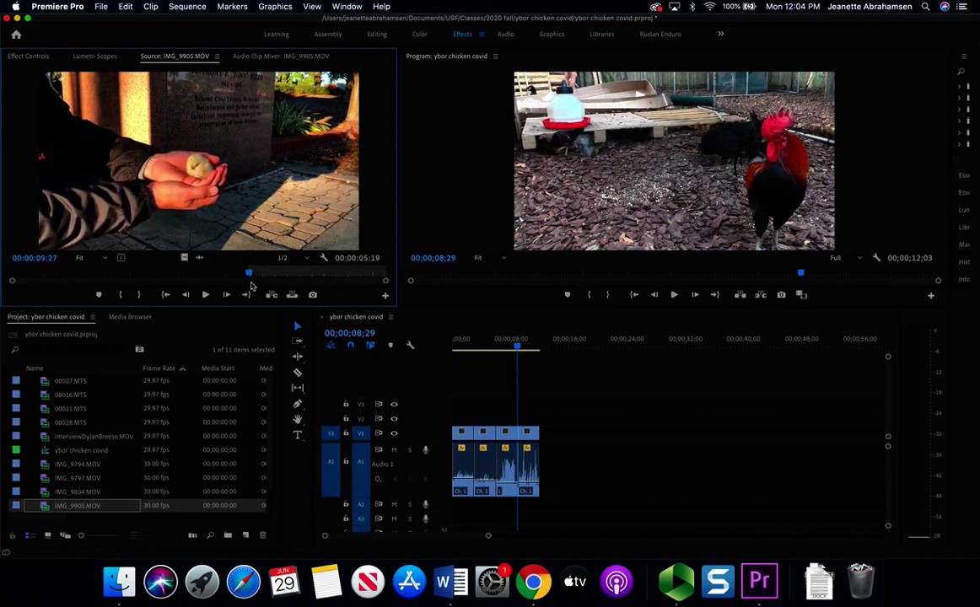
{"action": "left_click_drag", "start_coordinate": [251, 275], "coordinate": [328, 276]}
{"action": "key", "text": "o"}
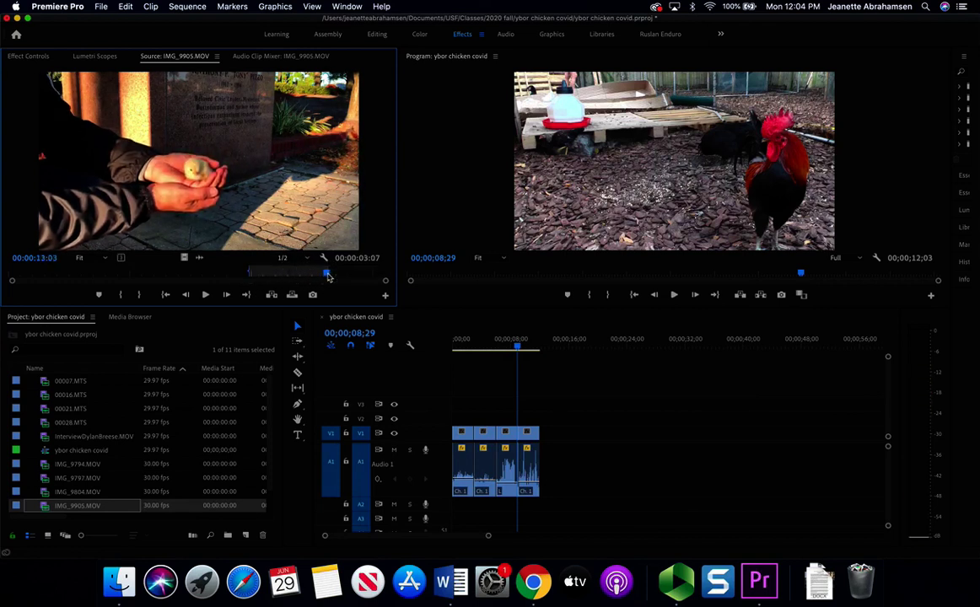
{"action": "left_click_drag", "start_coordinate": [217, 179], "coordinate": [549, 434]}
- Play back the new chick clip and save the project
{"action": "key", "text": "Down"}
{"action": "key", "text": "space"}
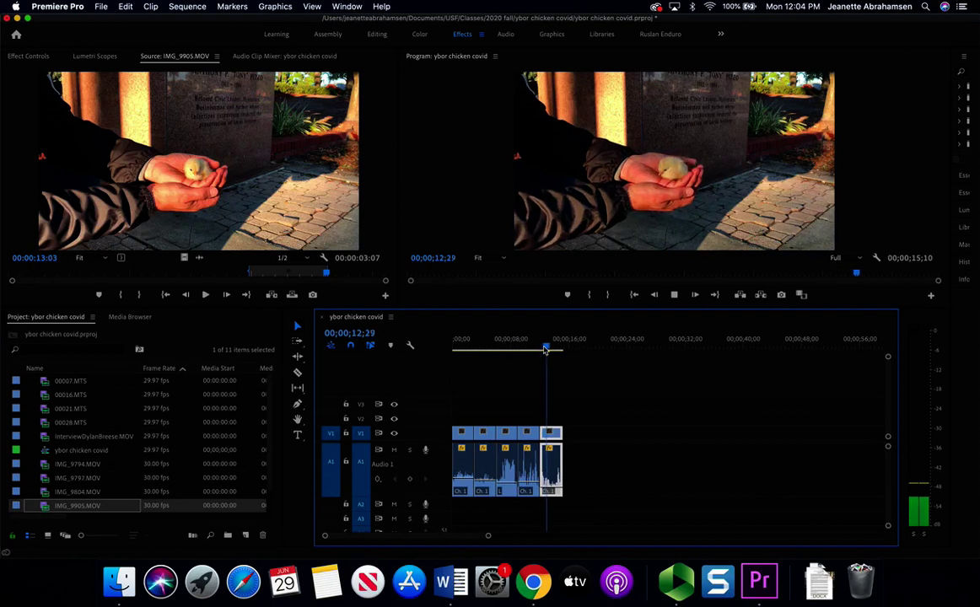
{"action": "key", "text": "space"}
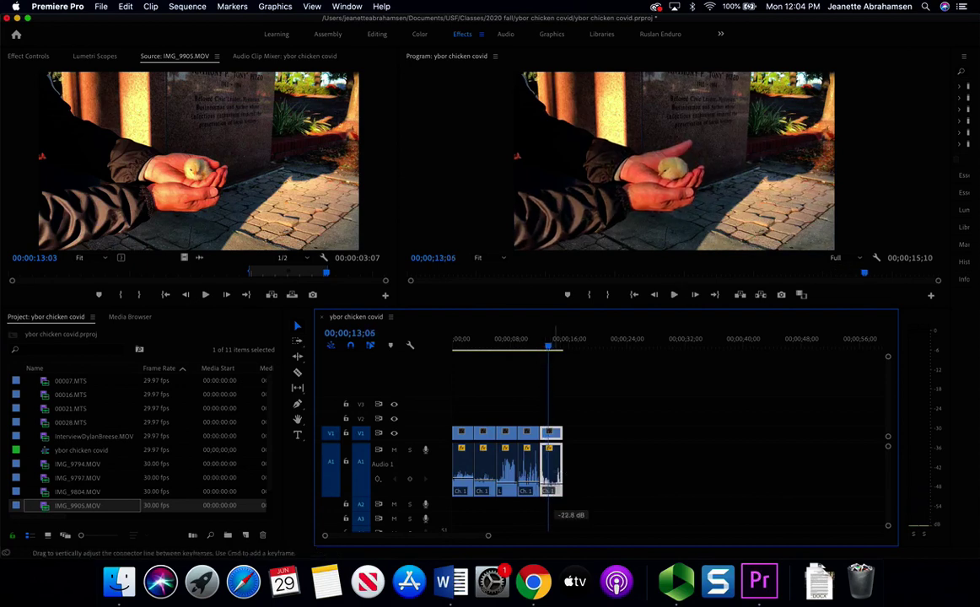
{"action": "key", "text": "space"}
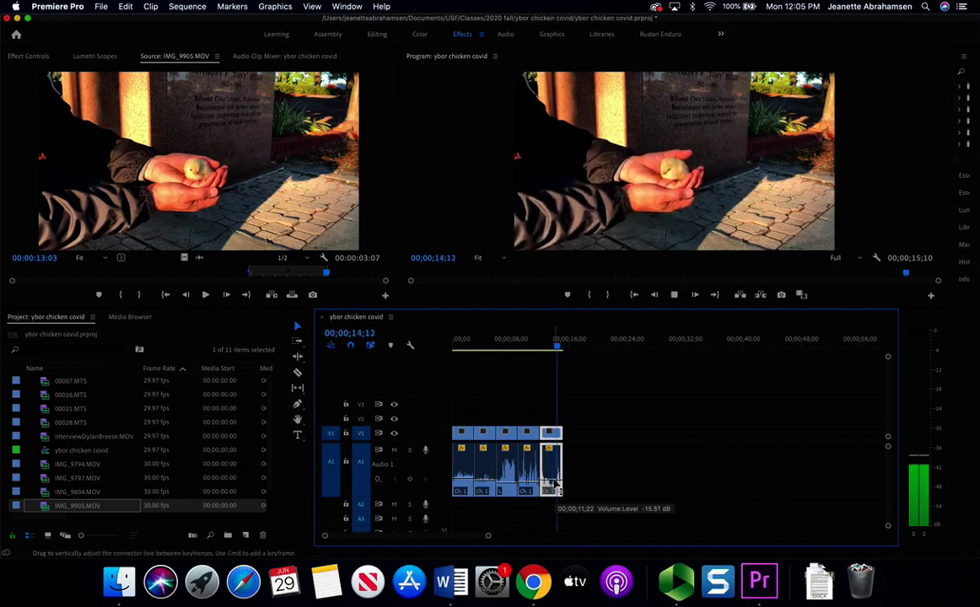
{"action": "left_click", "coordinate": [525, 340]}
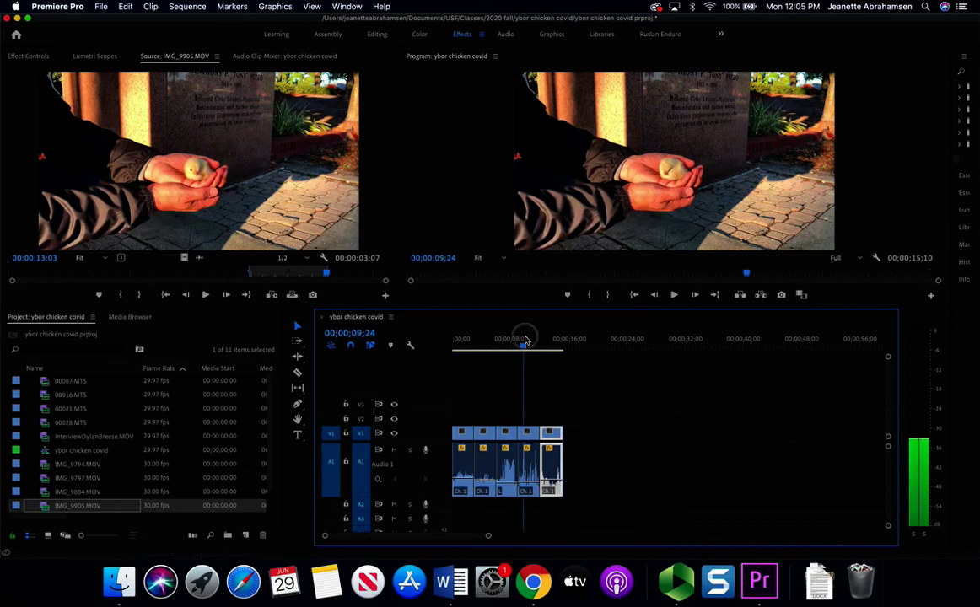
{"action": "left_click_drag", "start_coordinate": [530, 341], "coordinate": [553, 347]}
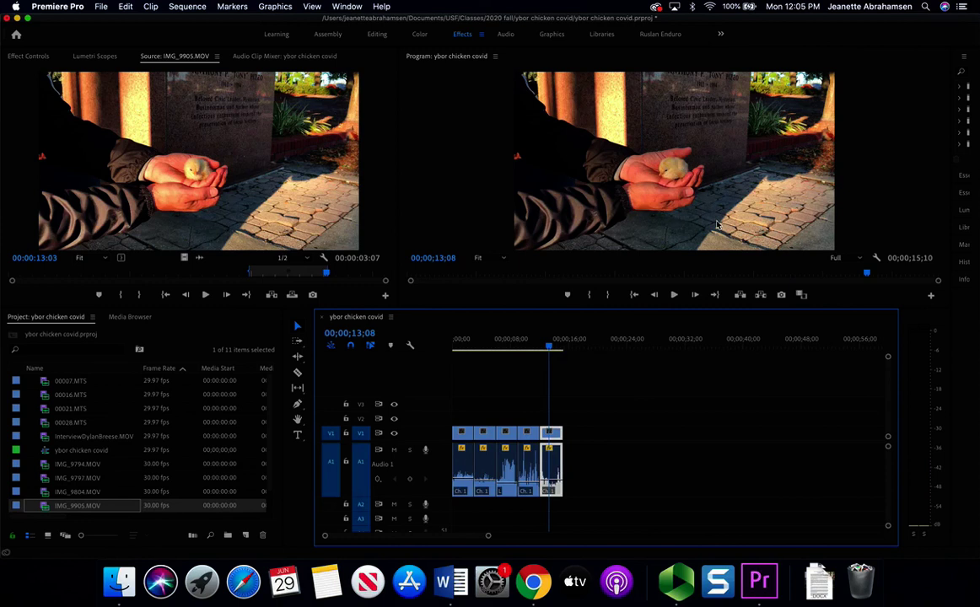
{"action": "key", "text": "super+s"}
{"action": "left_click_drag", "start_coordinate": [449, 312], "coordinate": [443, 383]}
- Scale up the IMG_9905.MOV chick shot and shift it so the hands and chick fill the frame
{"action": "left_click", "coordinate": [567, 195]}
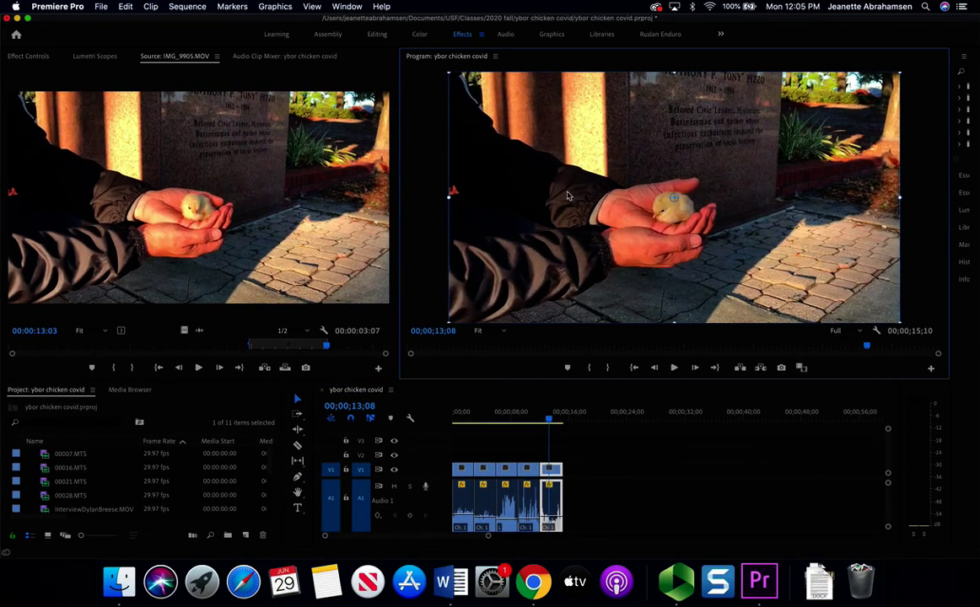
{"action": "left_click_drag", "start_coordinate": [449, 195], "coordinate": [396, 200]}
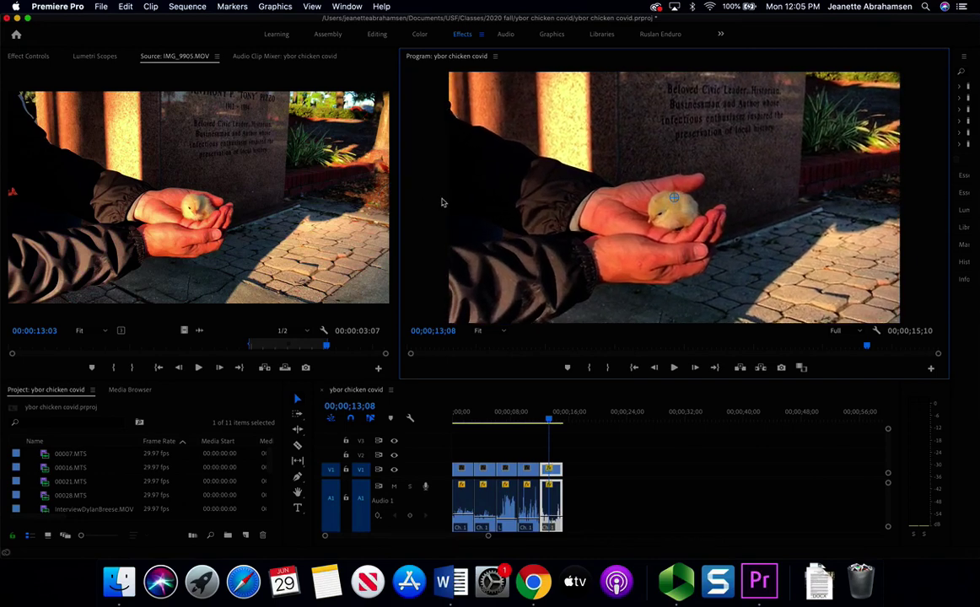
{"action": "left_click_drag", "start_coordinate": [617, 209], "coordinate": [664, 192]}
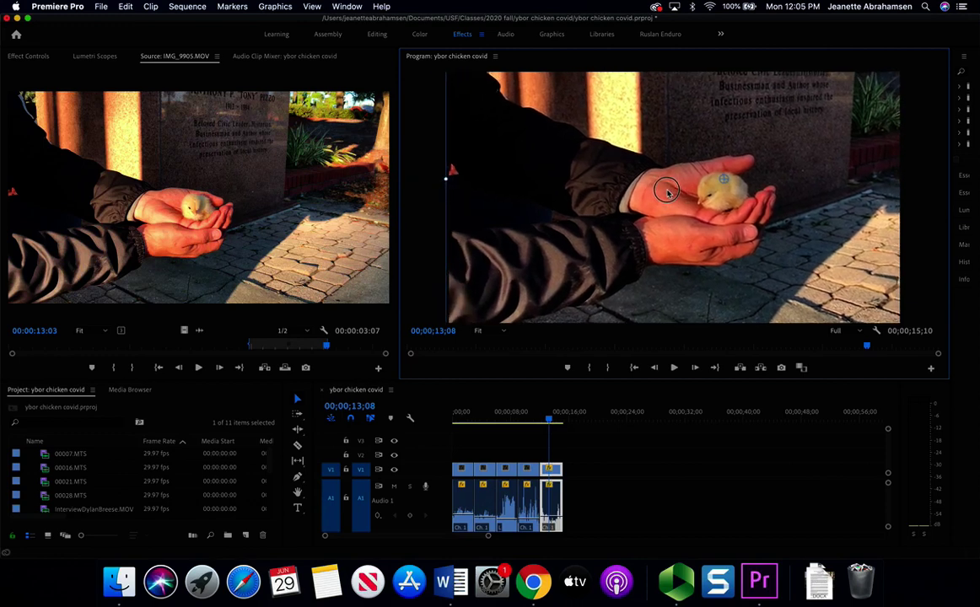
{"action": "mouse_move", "coordinate": [445, 177]}
{"action": "left_mouse_down"}
{"action": "mouse_move", "coordinate": [546, 201]}
{"action": "mouse_move", "coordinate": [544, 185]}
{"action": "left_mouse_up"}
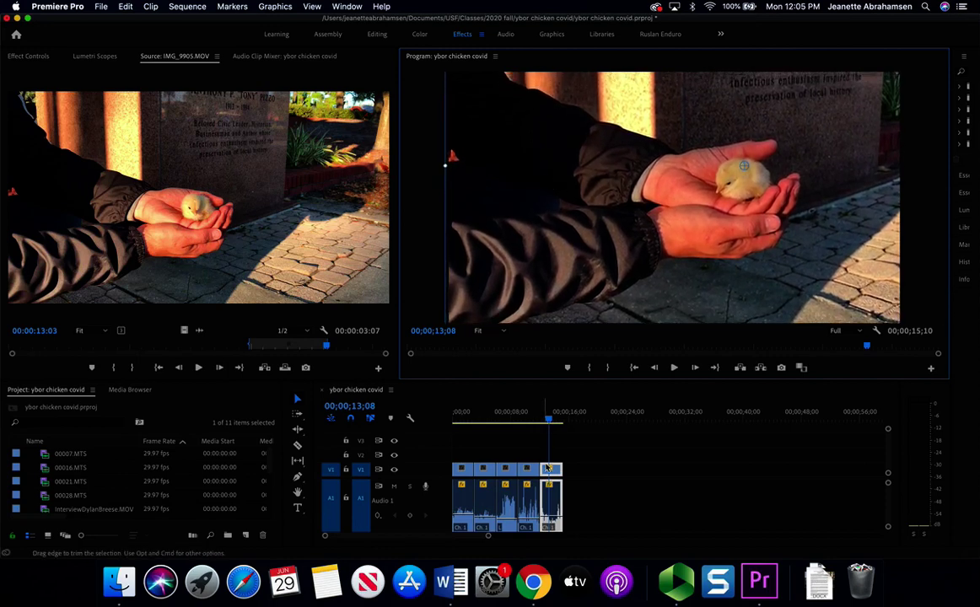
- Scrub the timeline around 00;00;12;16–00;00;13;08 to review the reframed chick clip
{"action": "left_click", "coordinate": [532, 416]}
{"action": "left_click", "coordinate": [546, 418]}
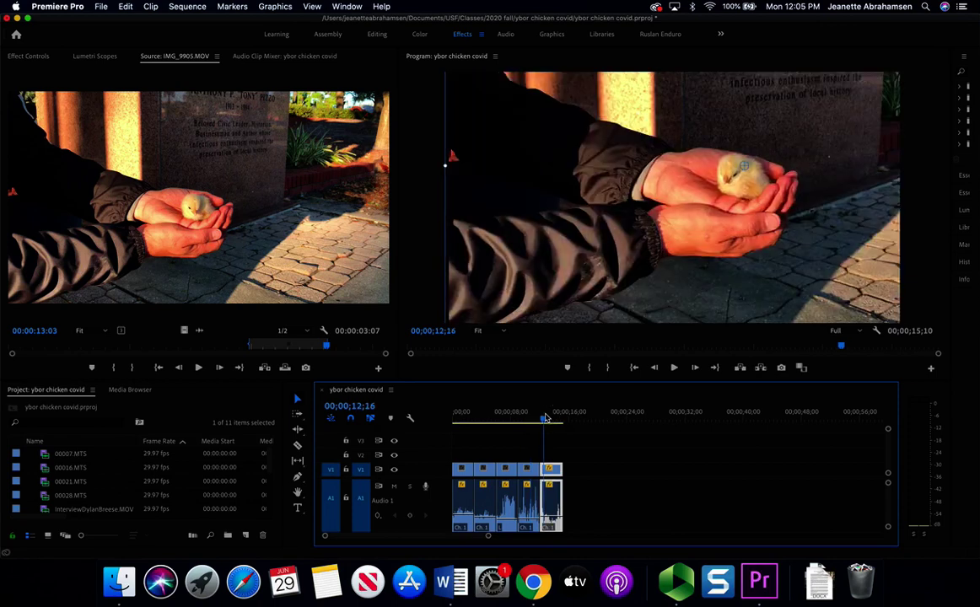
{"action": "left_click", "coordinate": [534, 411]}
{"action": "left_click", "coordinate": [558, 419]}
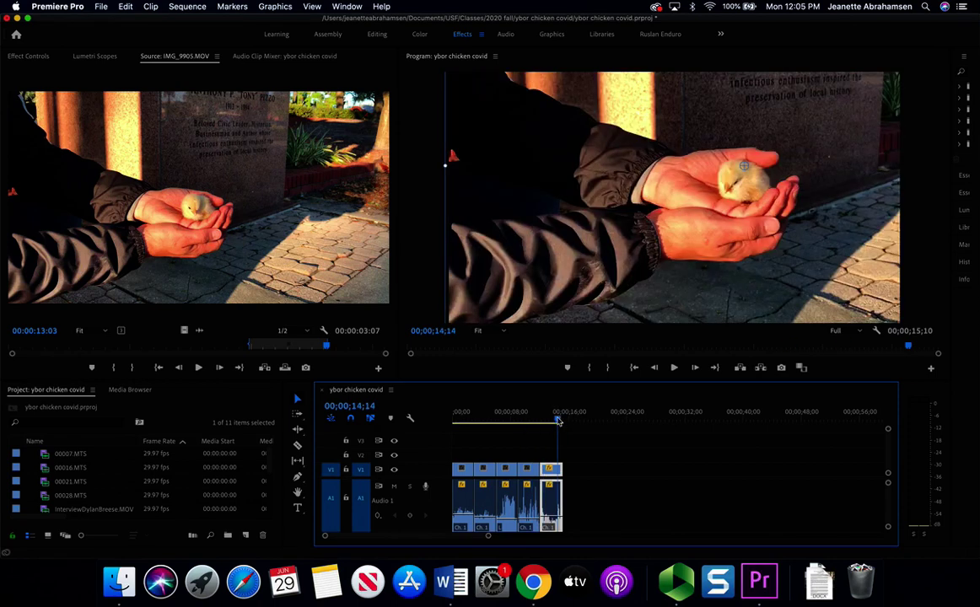
{"action": "left_click", "coordinate": [532, 422]}
{"action": "left_click", "coordinate": [551, 422]}
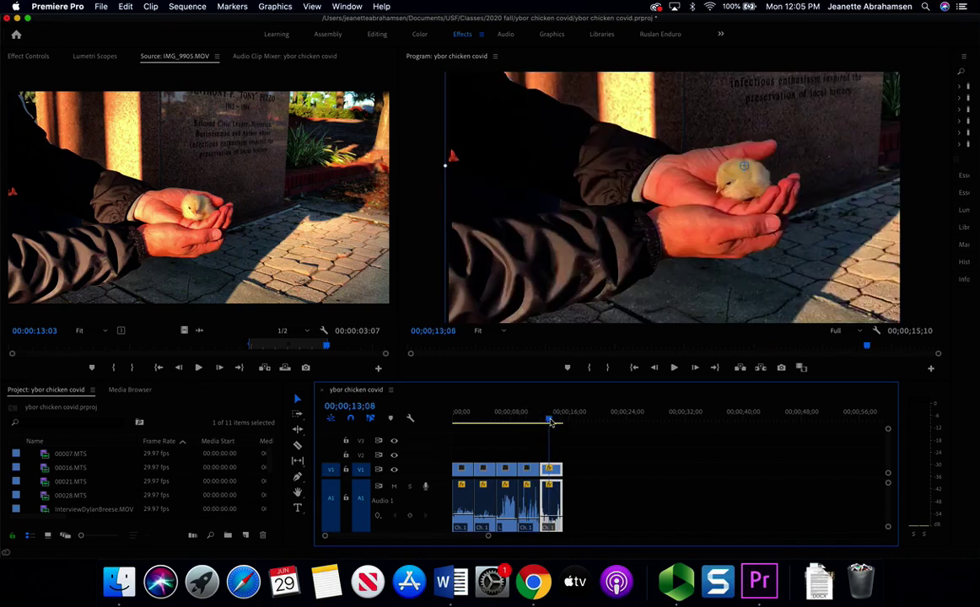
{"action": "mouse_move", "coordinate": [551, 422]}
{"action": "left_mouse_down"}
{"action": "mouse_move", "coordinate": [525, 419]}
{"action": "mouse_move", "coordinate": [553, 419]}
{"action": "mouse_move", "coordinate": [524, 419]}
{"action": "mouse_move", "coordinate": [561, 435]}
{"action": "left_mouse_up"}
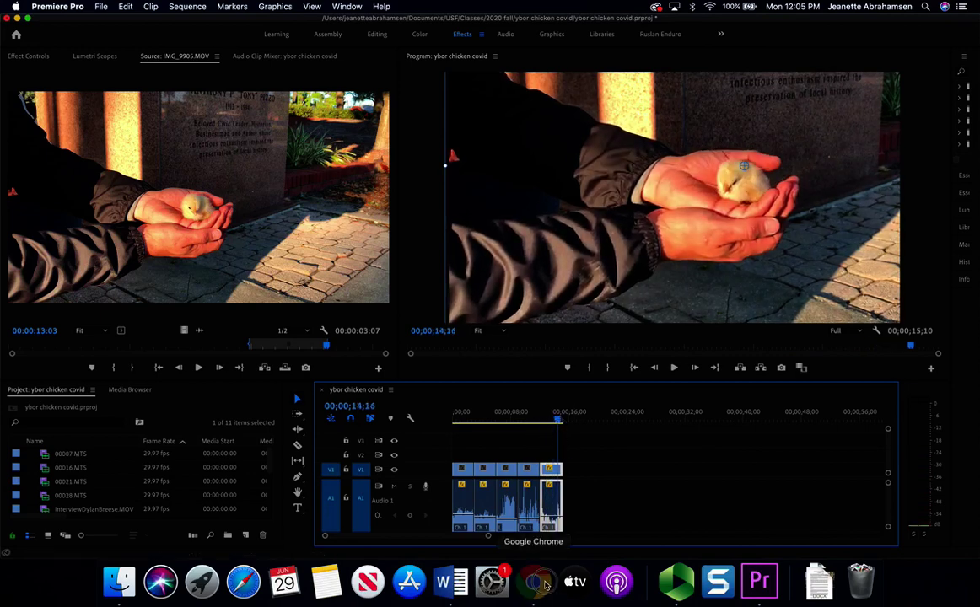
- Return to the Word script, clear the IMG_9905.MOV highlight and place the caret at {SOT}
{"action": "left_click", "coordinate": [533, 582]}
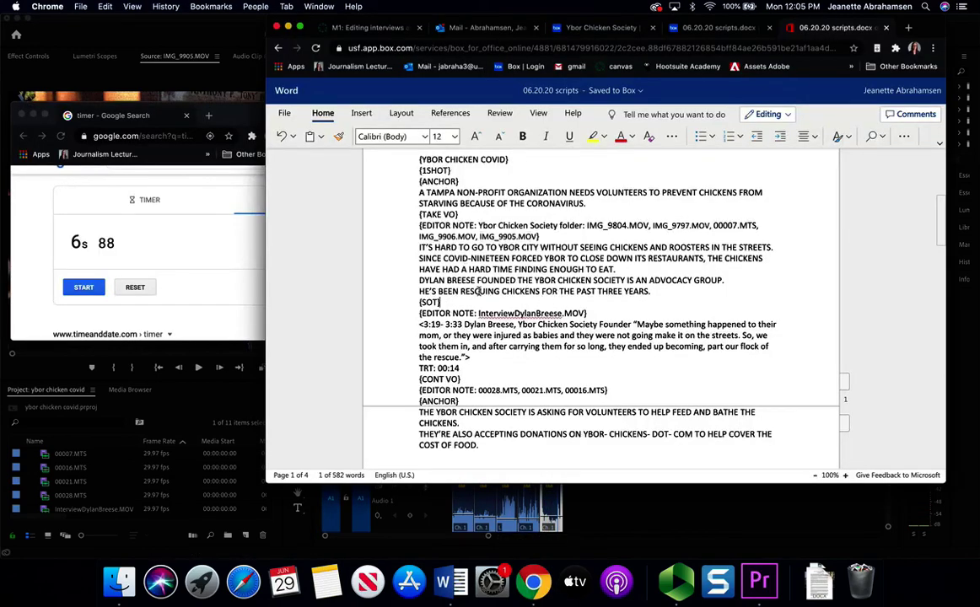
{"action": "left_click", "coordinate": [627, 291]}
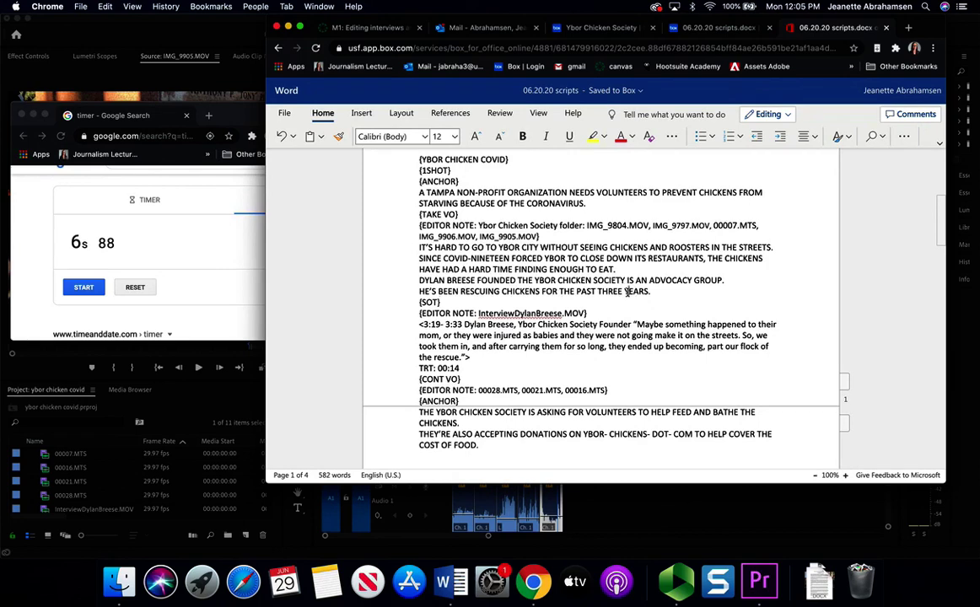
{"action": "left_click", "coordinate": [419, 303]}
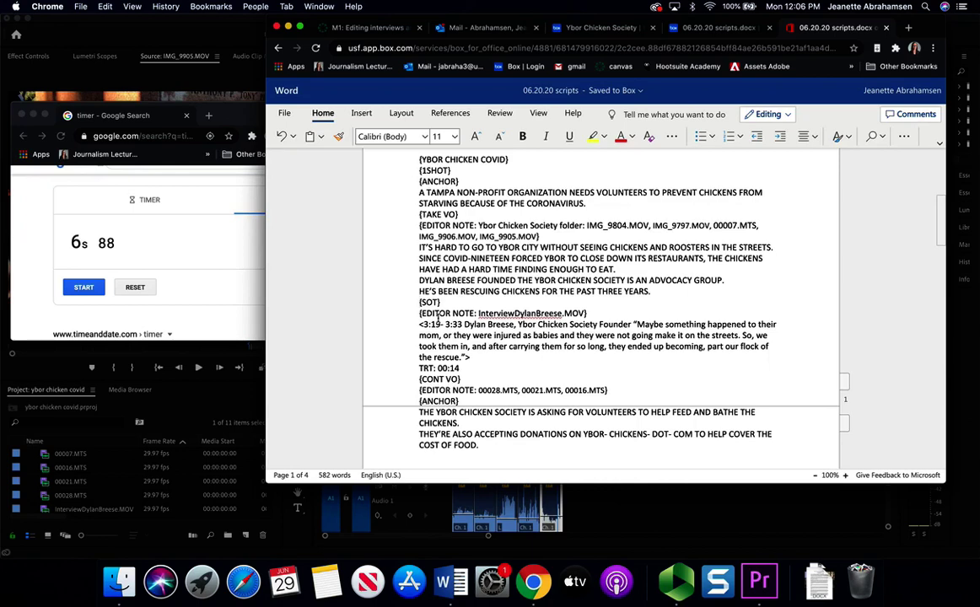
- Bring the Premiere Pro ybor chicken covid sequence back in front of the script
{"action": "left_click", "coordinate": [569, 486]}
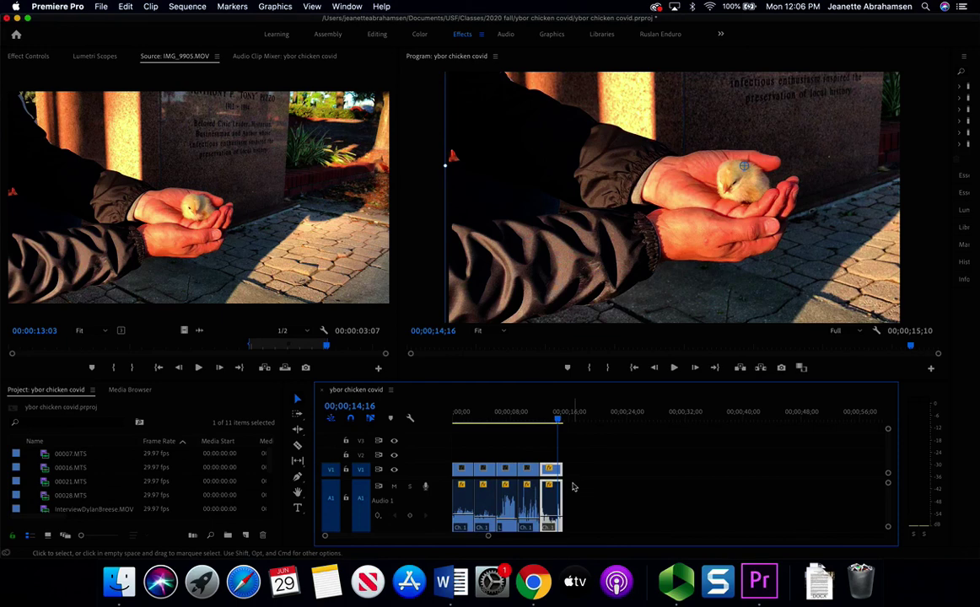
{"action": "left_click", "coordinate": [560, 419]}
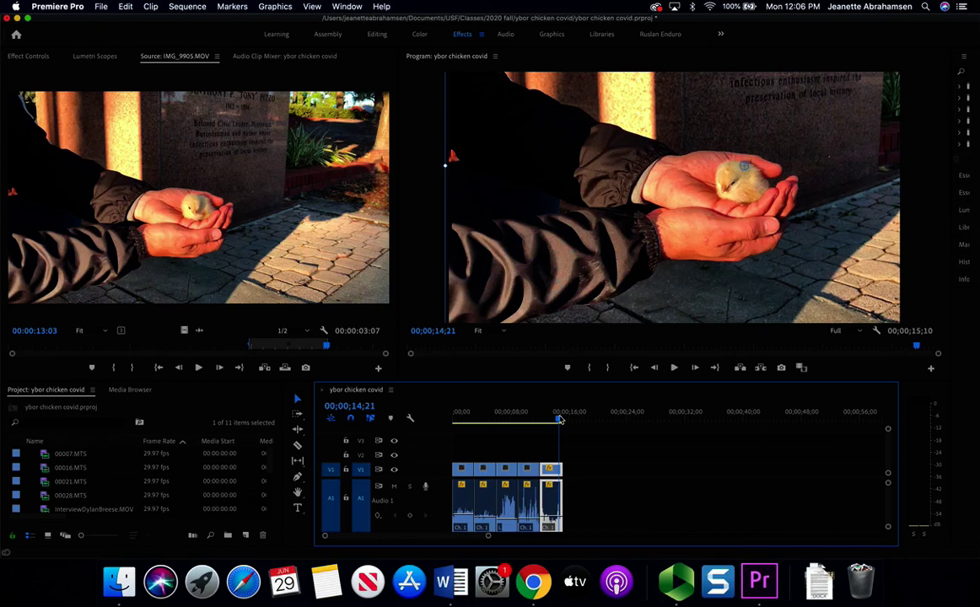
{"action": "mouse_move", "coordinate": [560, 419]}
{"action": "left_mouse_down"}
{"action": "mouse_move", "coordinate": [590, 421]}
{"action": "mouse_move", "coordinate": [542, 422]}
{"action": "left_mouse_up"}
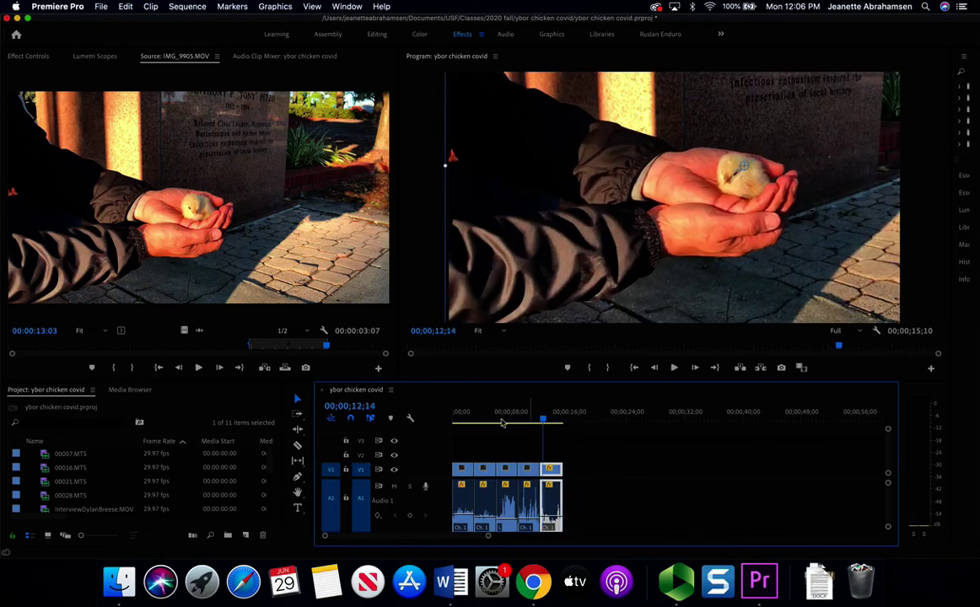
{"action": "left_click", "coordinate": [532, 582]}
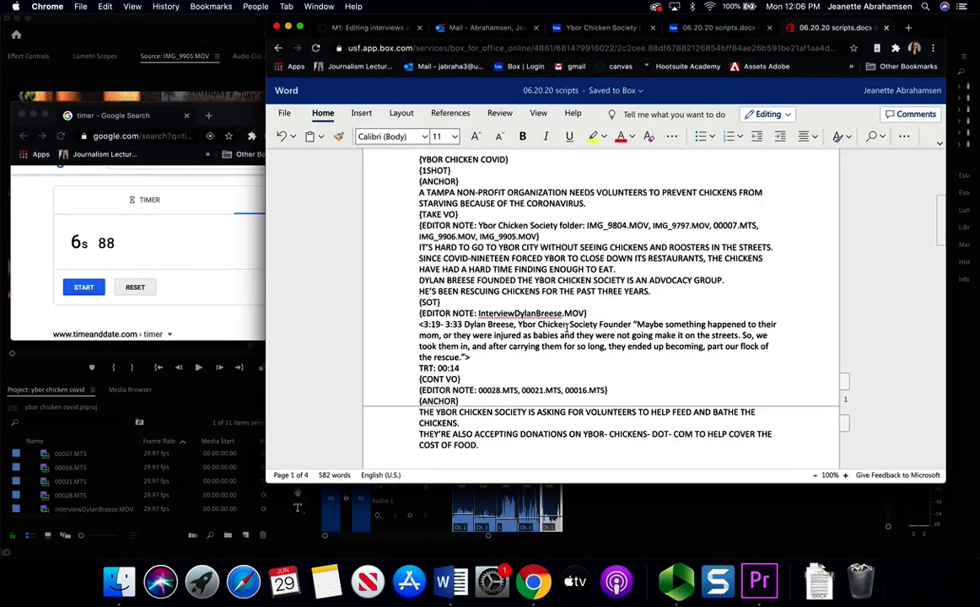
{"action": "left_click_drag", "start_coordinate": [477, 313], "coordinate": [586, 314]}
{"action": "left_click", "coordinate": [115, 457]}
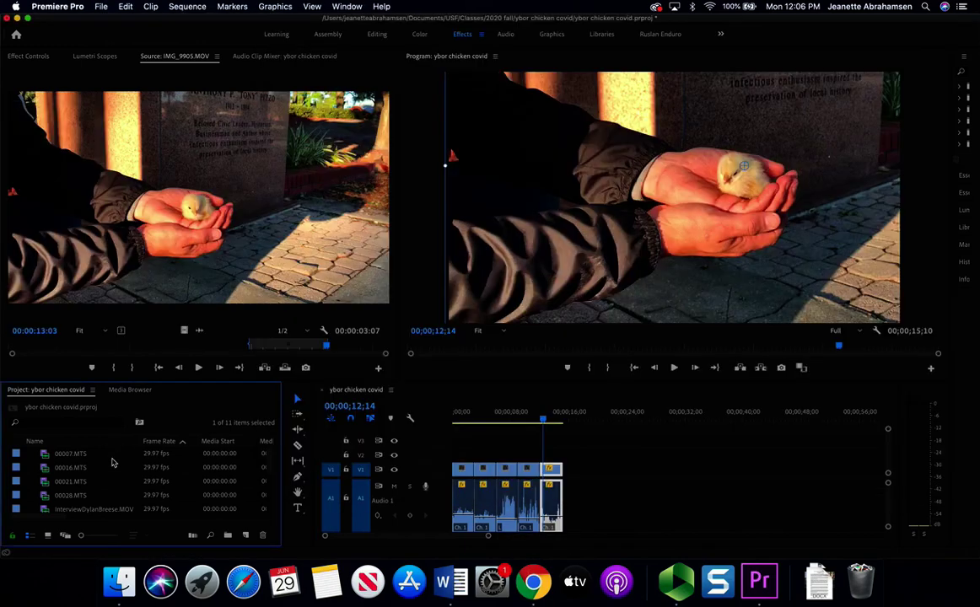
{"action": "scroll", "coordinate": [127, 468], "scroll_direction": "down", "scroll_amount": 2}
{"action": "left_click", "coordinate": [113, 481]}
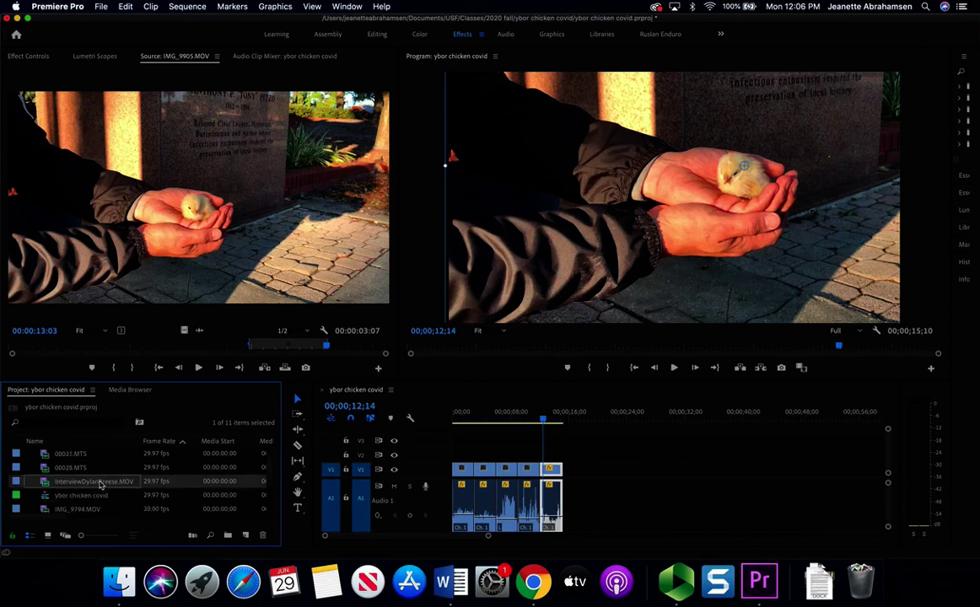
{"action": "double_click", "coordinate": [99, 482]}
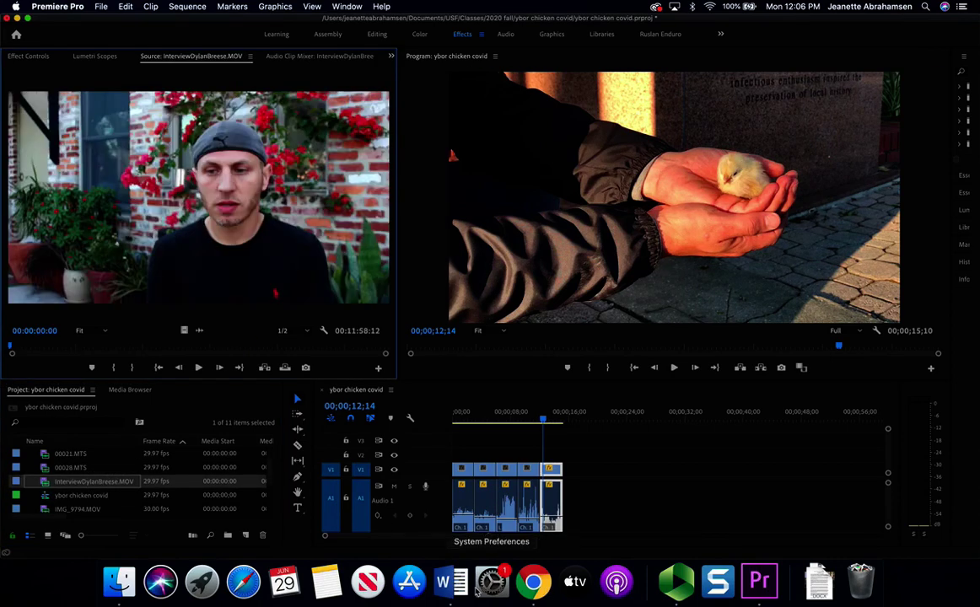
{"action": "left_click", "coordinate": [451, 582]}
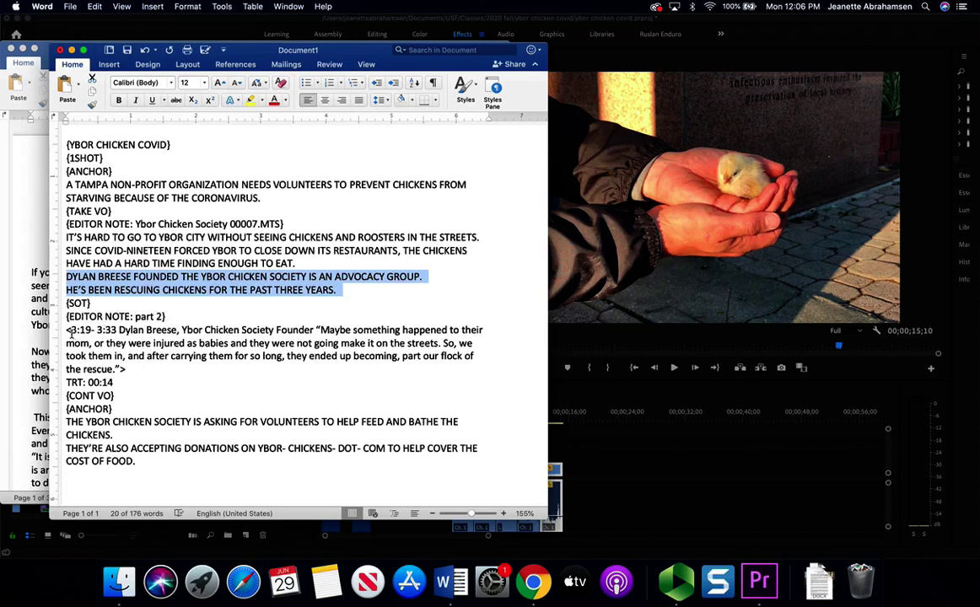
{"action": "left_click_drag", "start_coordinate": [71, 331], "coordinate": [116, 331]}
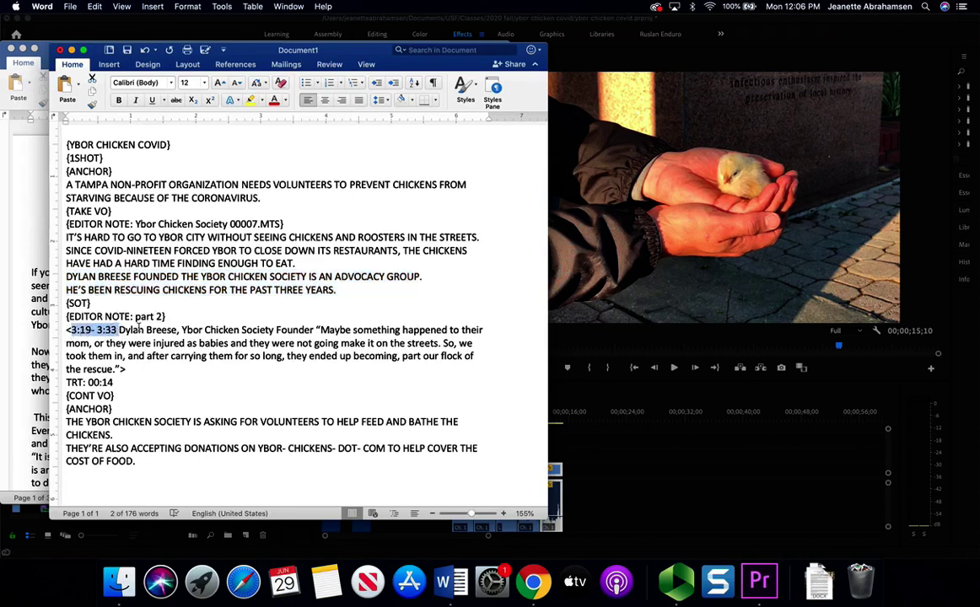
{"action": "left_click", "coordinate": [532, 581]}
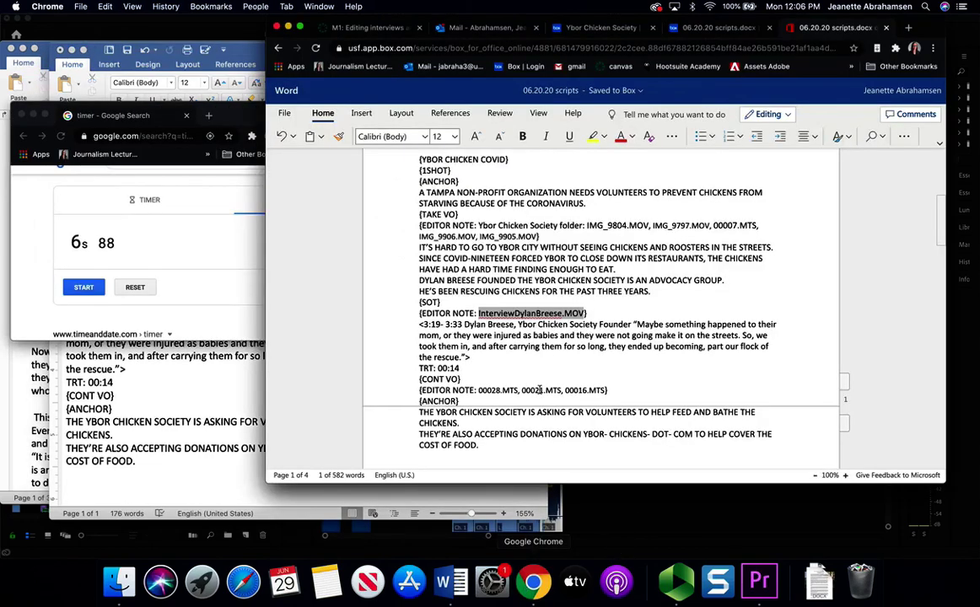
{"action": "left_click", "coordinate": [477, 313]}
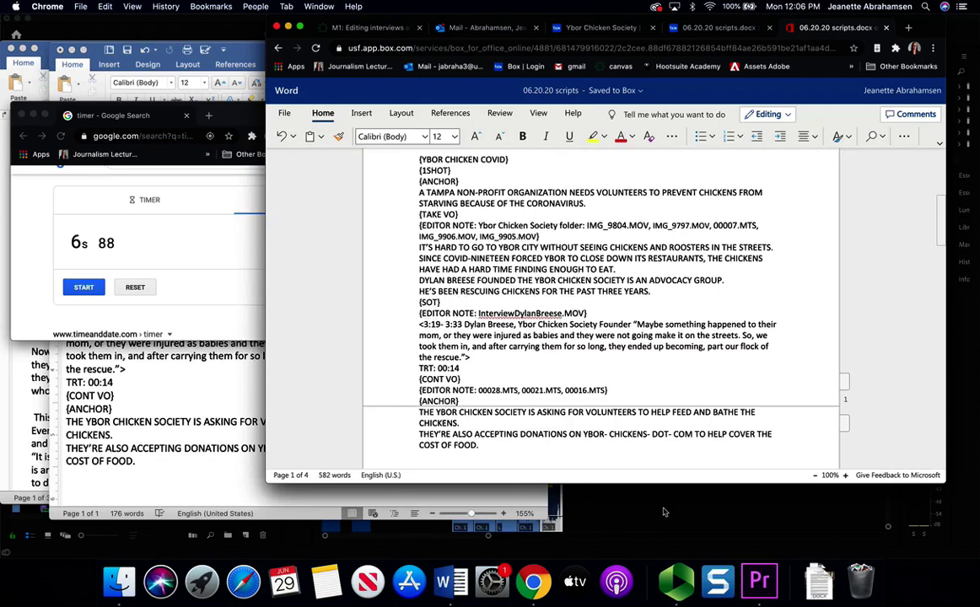
{"action": "left_click", "coordinate": [652, 537]}
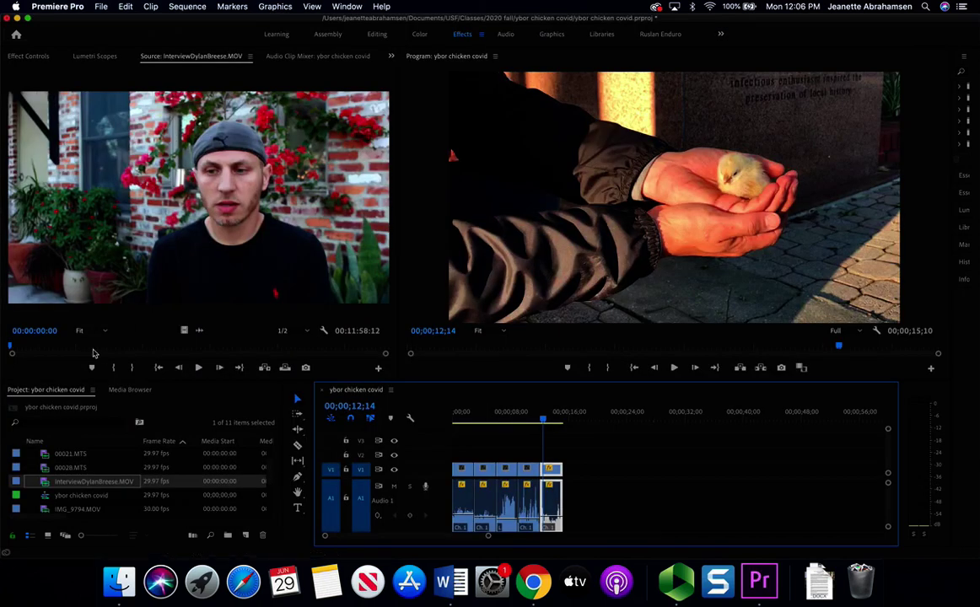
- Mark the soundbite's In point at 03:19 in the interview
{"action": "mouse_move", "coordinate": [94, 352]}
{"action": "left_mouse_down"}
{"action": "mouse_move", "coordinate": [172, 350]}
{"action": "mouse_move", "coordinate": [113, 350]}
{"action": "left_mouse_up"}
{"action": "key", "text": "space"}
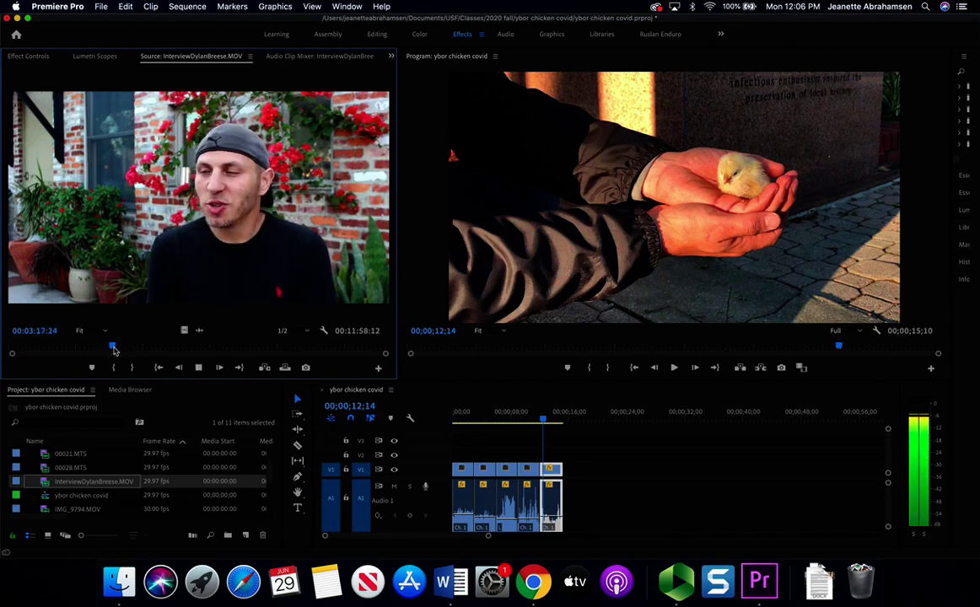
{"action": "key", "text": "space"}
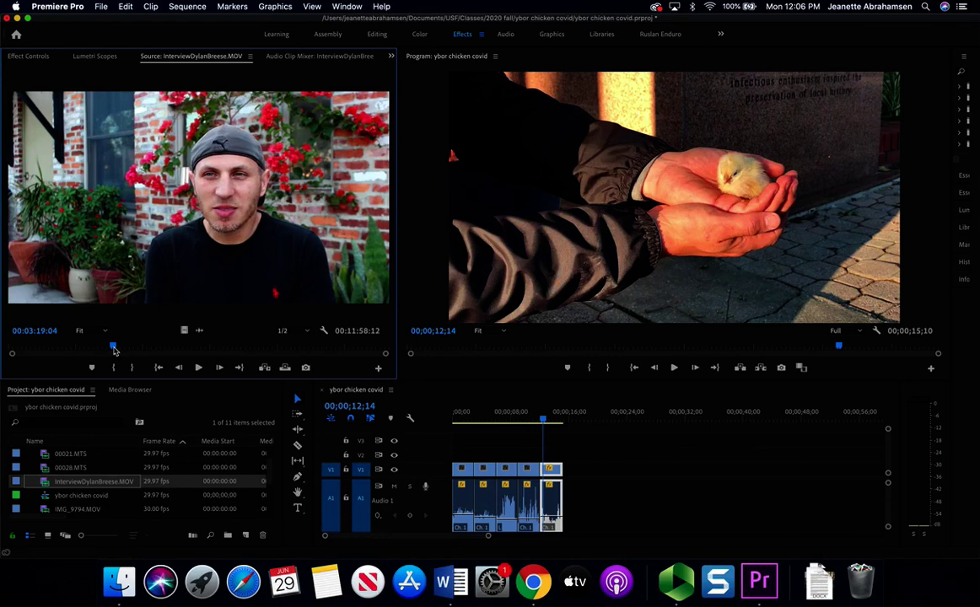
{"action": "key", "text": "i"}
{"action": "left_click_drag", "start_coordinate": [115, 350], "coordinate": [146, 352]}
{"action": "key", "text": "XF86AudioRaiseVolume"}
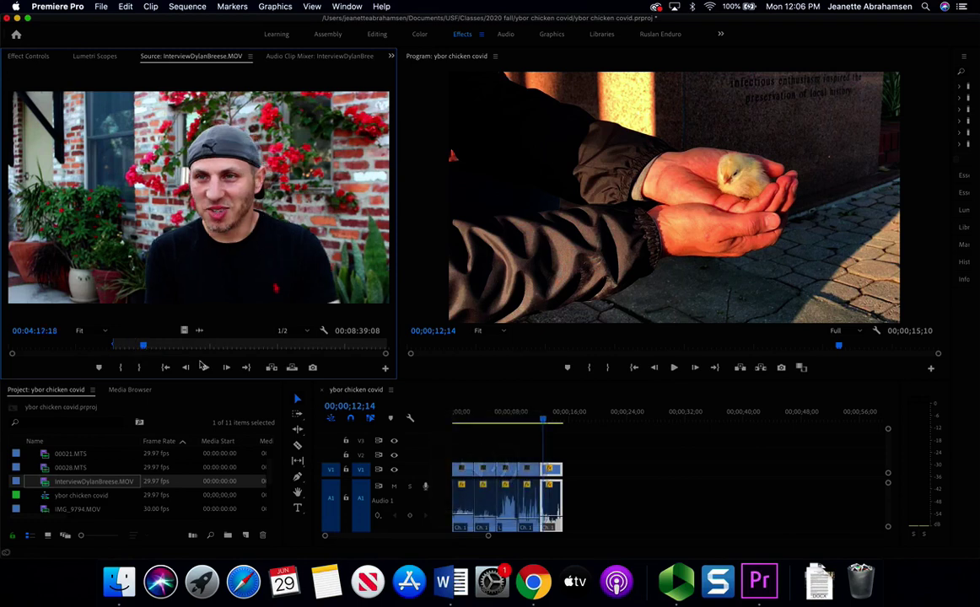
- Mark the Out point around 03:32 and drag the soundbite onto V1/A1 after the opening clips
{"action": "left_click", "coordinate": [533, 581]}
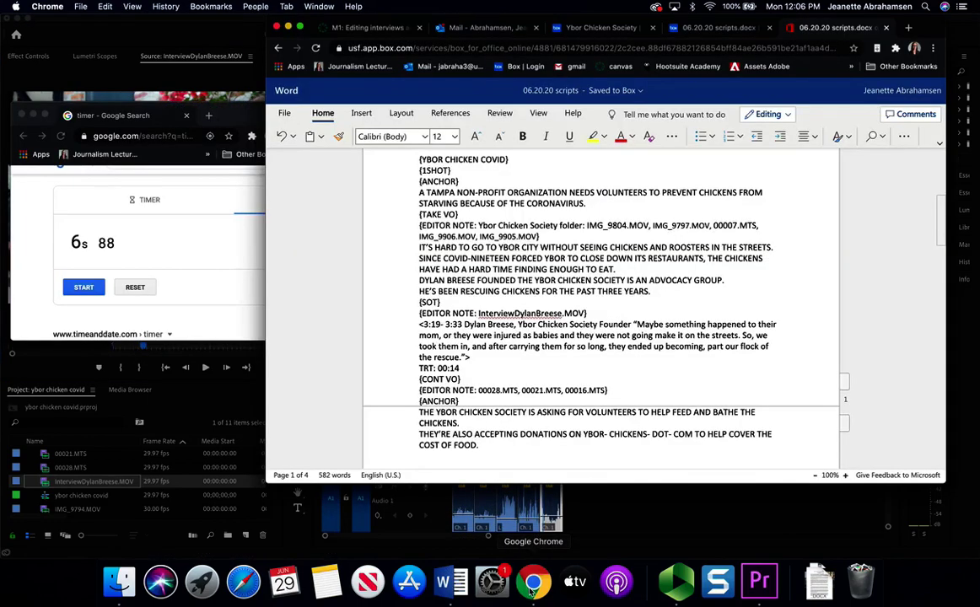
{"action": "left_click", "coordinate": [168, 409]}
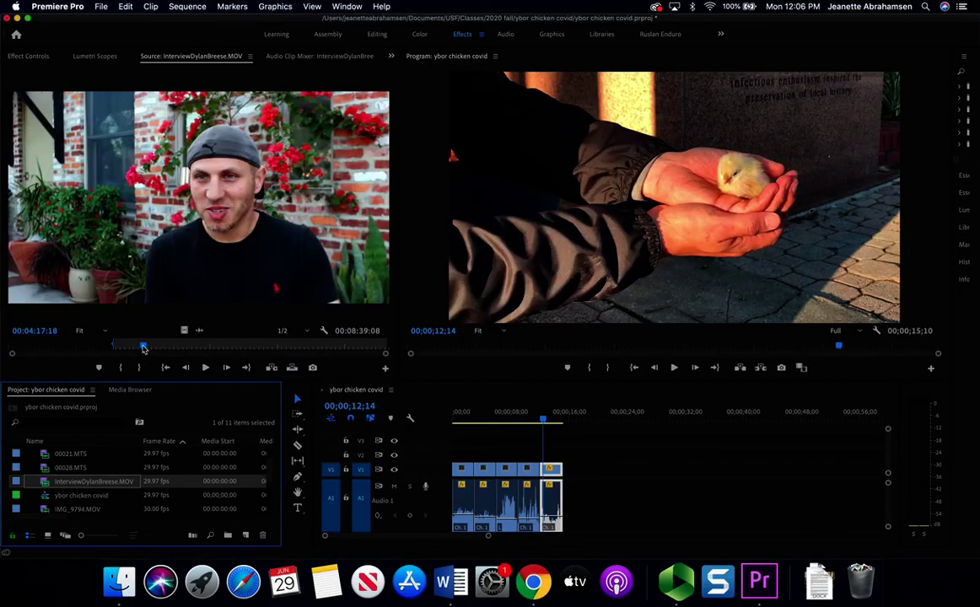
{"action": "left_click_drag", "start_coordinate": [144, 349], "coordinate": [119, 347]}
{"action": "key", "text": "space"}
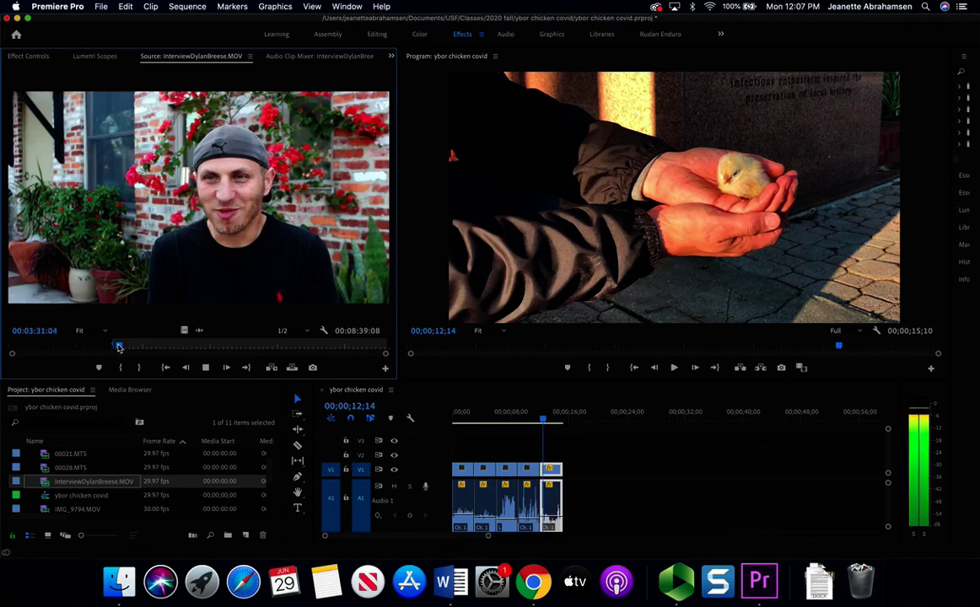
{"action": "key", "text": "space"}
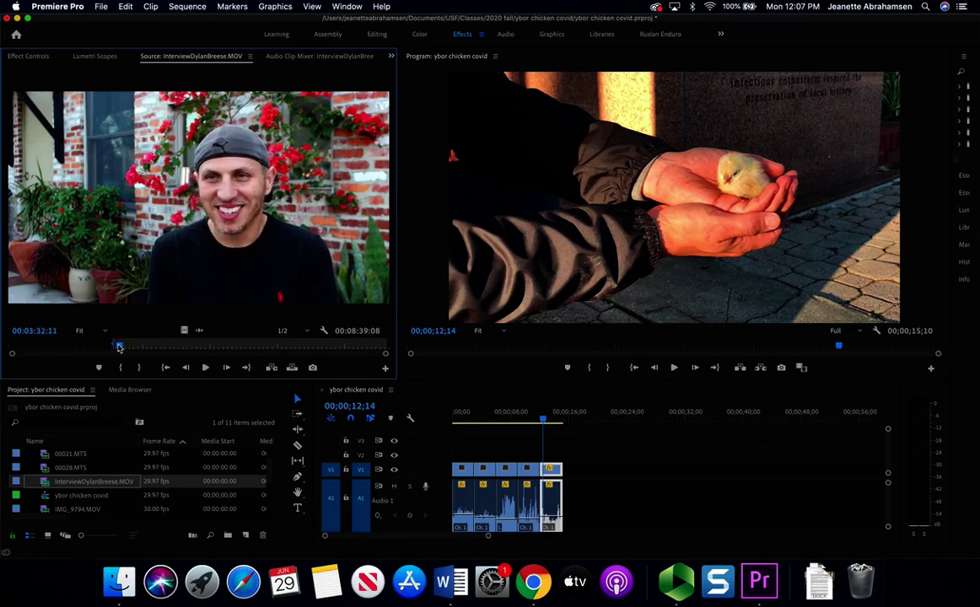
{"action": "key", "text": "space"}
{"action": "key", "text": "space"}
{"action": "key", "text": "o"}
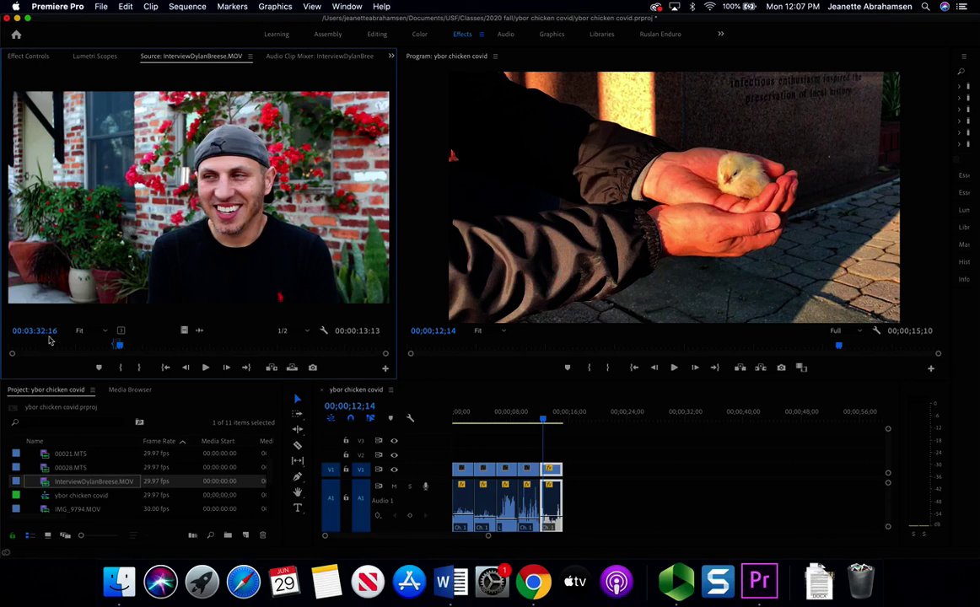
{"action": "left_click", "coordinate": [221, 179]}
{"action": "left_click_drag", "start_coordinate": [222, 179], "coordinate": [575, 472]}
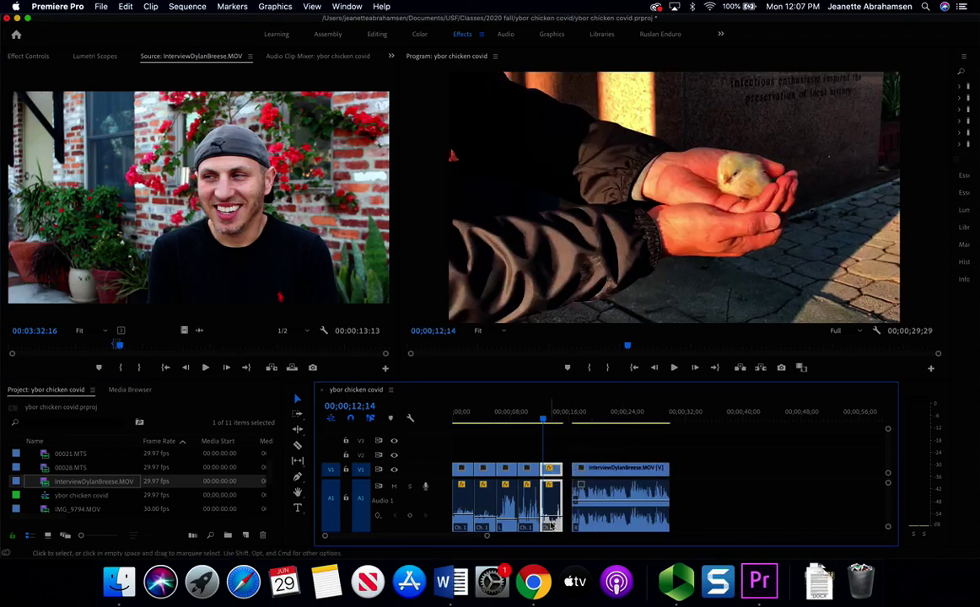
{"action": "left_click", "coordinate": [533, 582]}
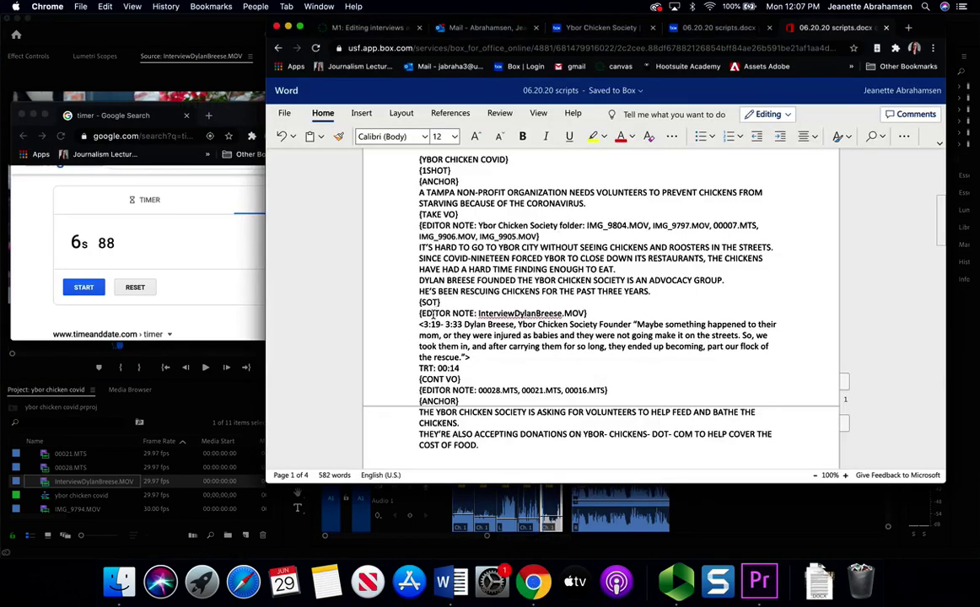
{"action": "left_click_drag", "start_coordinate": [478, 314], "coordinate": [587, 314]}
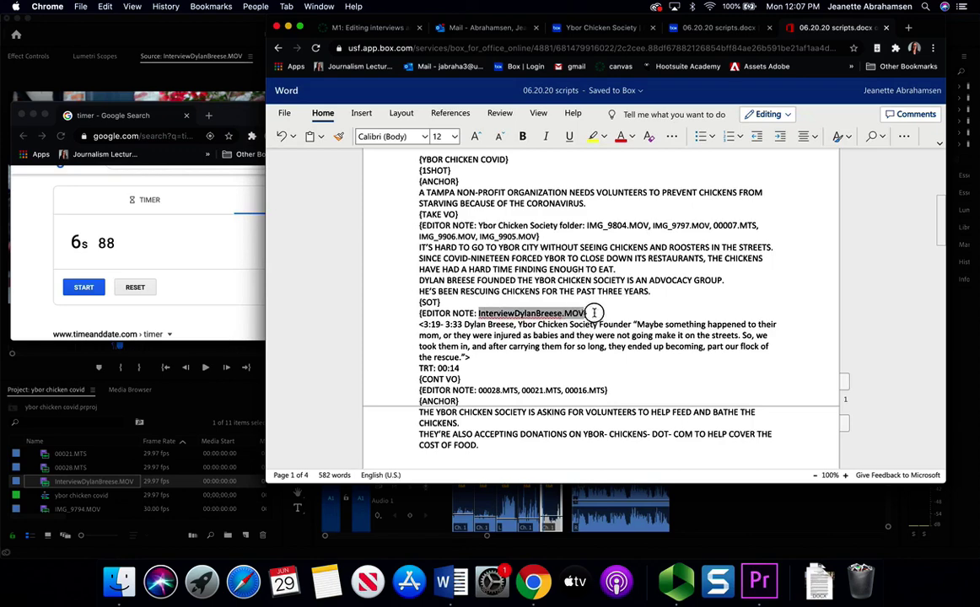
{"action": "left_click_drag", "start_coordinate": [422, 325], "coordinate": [485, 325]}
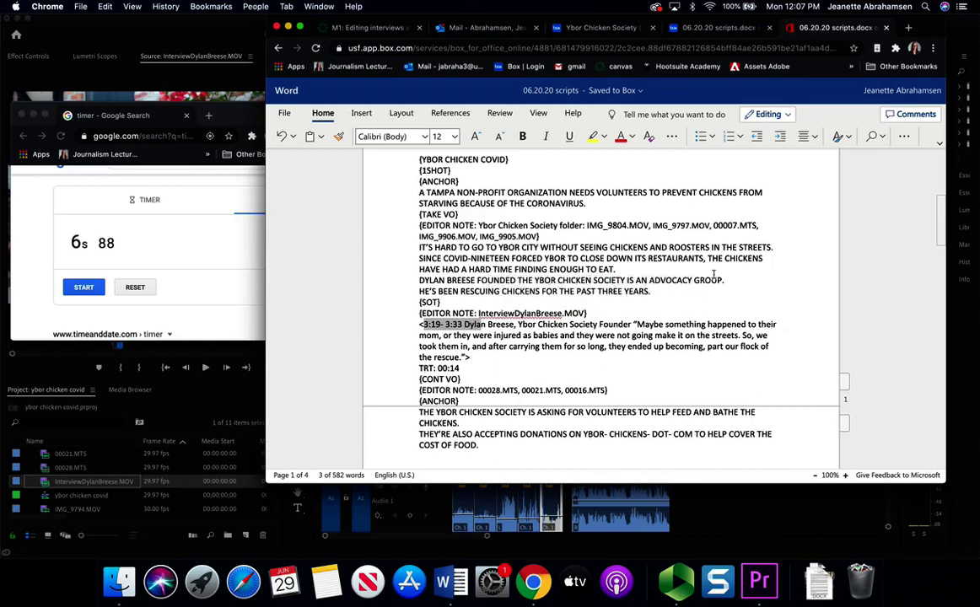
- Narrow the script window, move it left, and select the full SOT quote
{"action": "left_click_drag", "start_coordinate": [943, 376], "coordinate": [765, 376]}
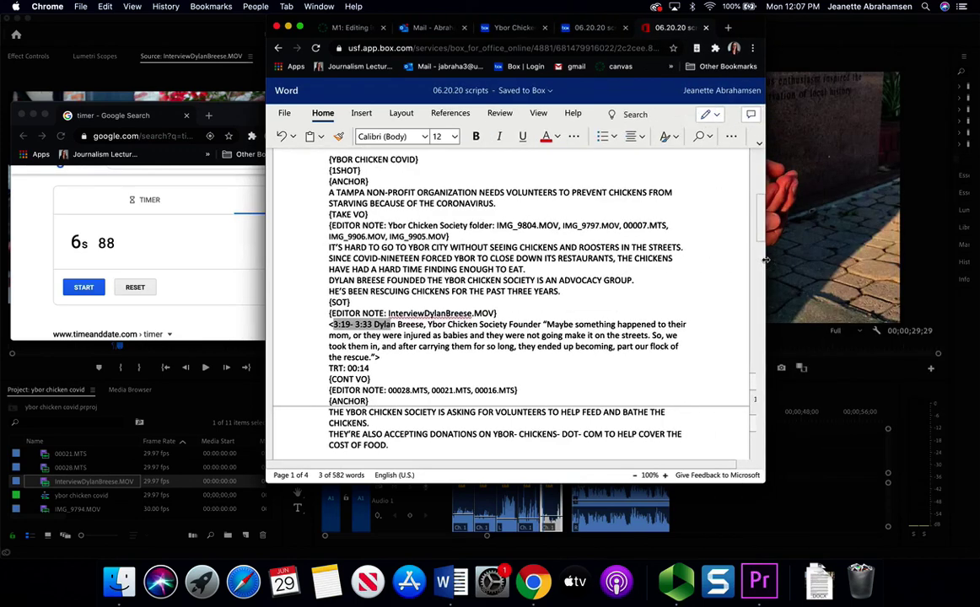
{"action": "left_click_drag", "start_coordinate": [742, 28], "coordinate": [465, 27]}
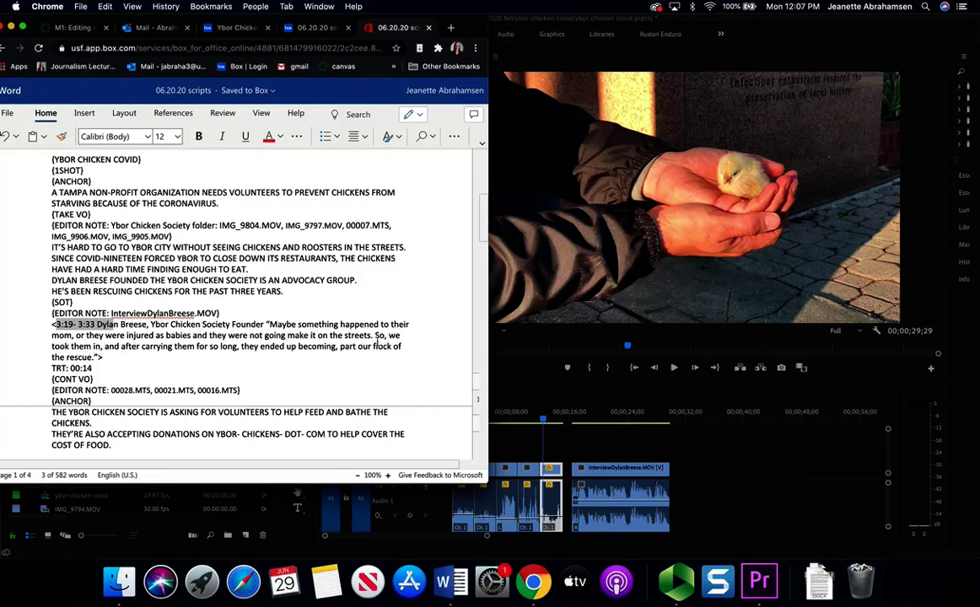
{"action": "left_click", "coordinate": [270, 324]}
{"action": "left_click_drag", "start_coordinate": [234, 359], "coordinate": [94, 357]}
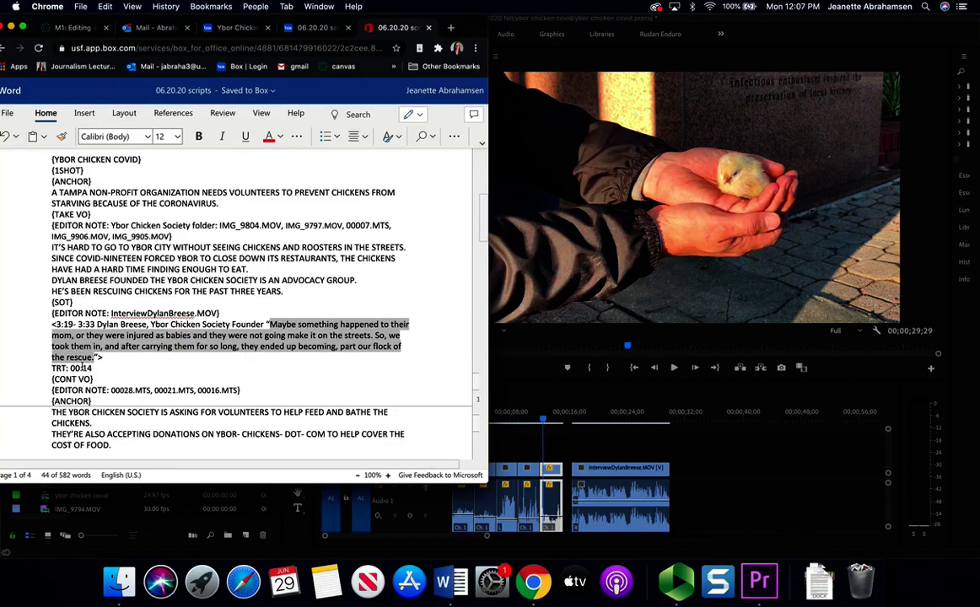
{"action": "left_click", "coordinate": [521, 375]}
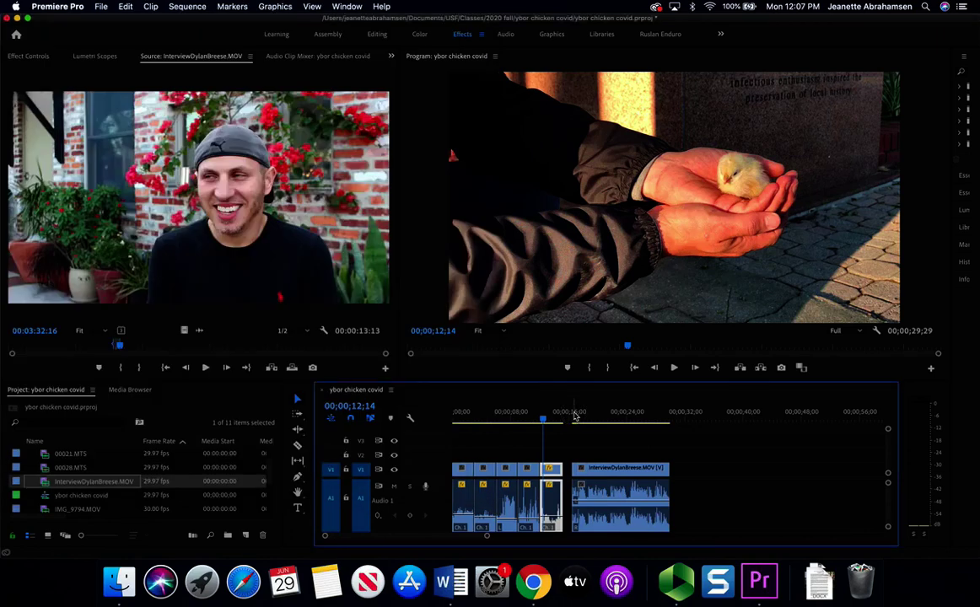
- Play the sequence from the new soundbite at 16;00, then bring the Word script forward
{"action": "left_click", "coordinate": [573, 413]}
{"action": "key", "text": "space"}
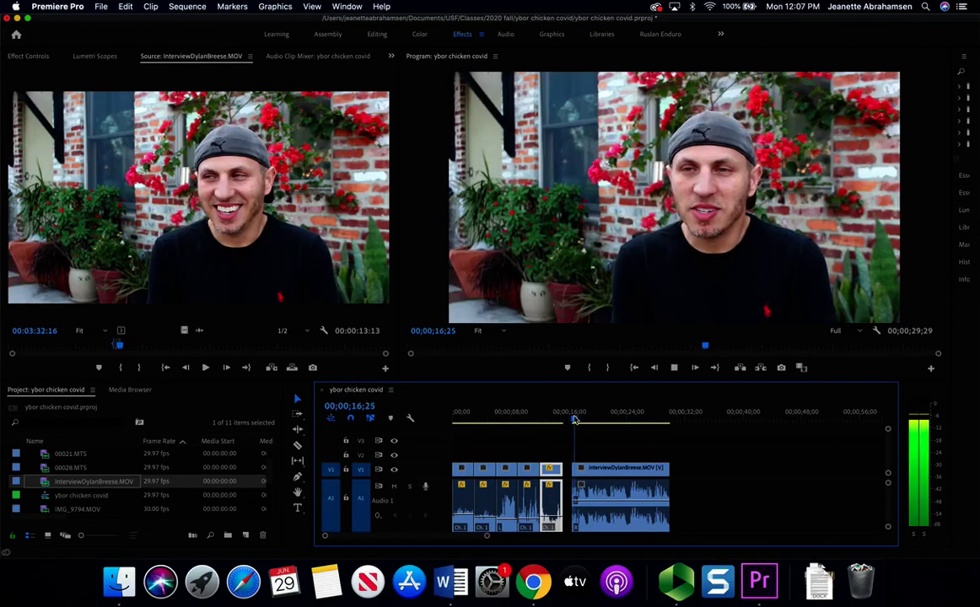
{"action": "key", "text": "XF86AudioRaiseVolume"}
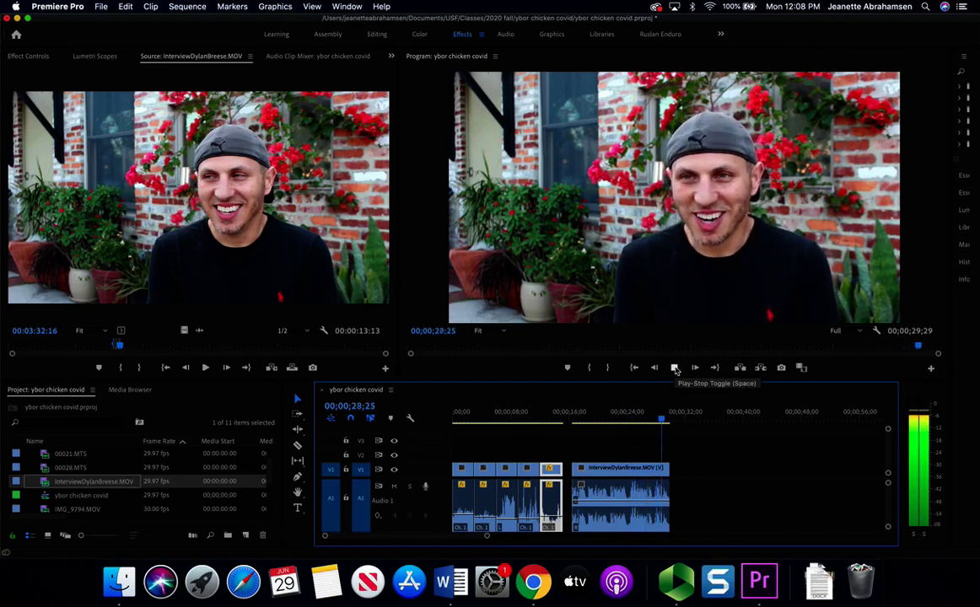
{"action": "left_click", "coordinate": [675, 370]}
{"action": "left_click", "coordinate": [451, 581]}
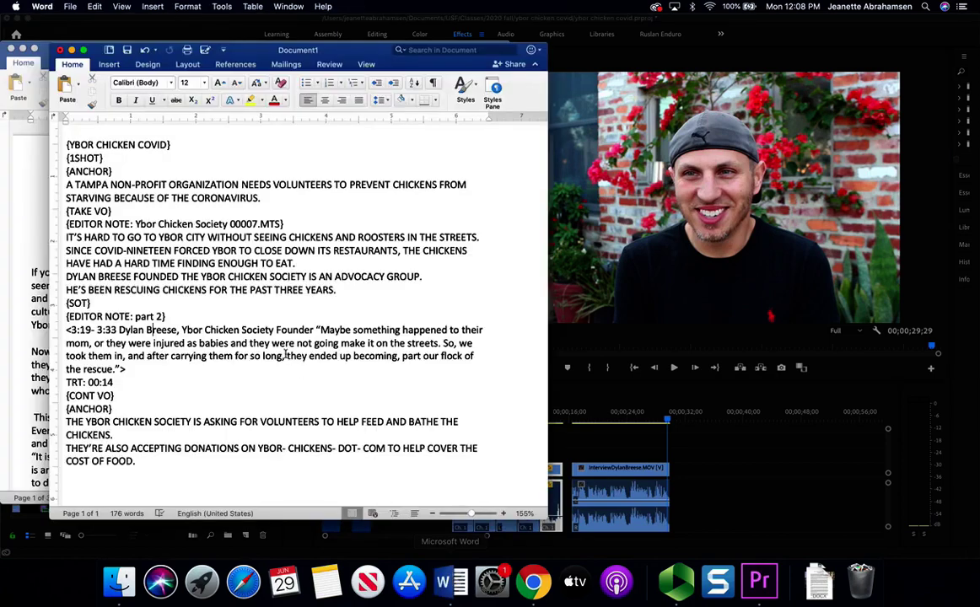
- Cut the quote's middle passage from "to their" to "flock" and replace it with "....."
{"action": "left_click_drag", "start_coordinate": [320, 331], "coordinate": [125, 369]}
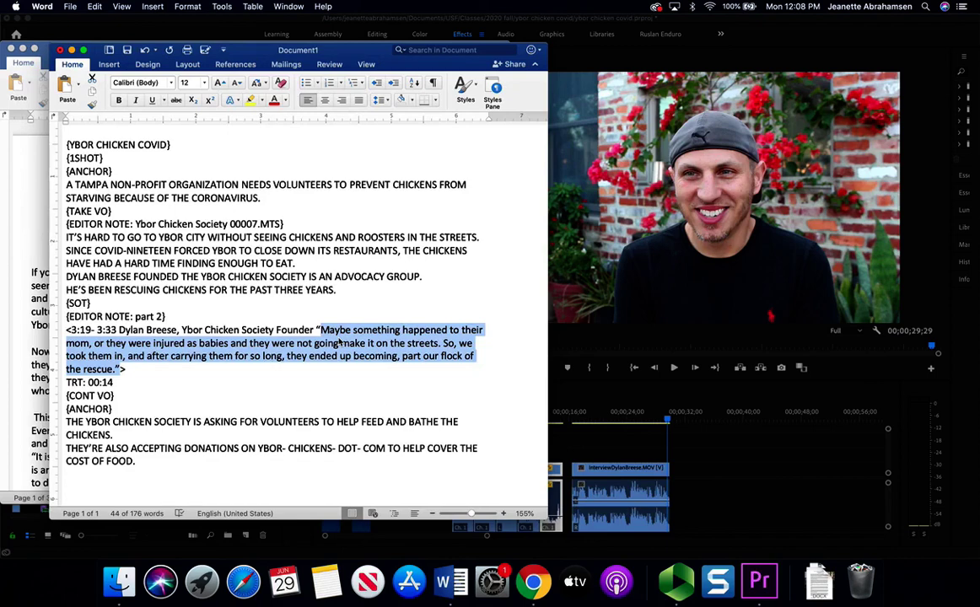
{"action": "left_click", "coordinate": [372, 330]}
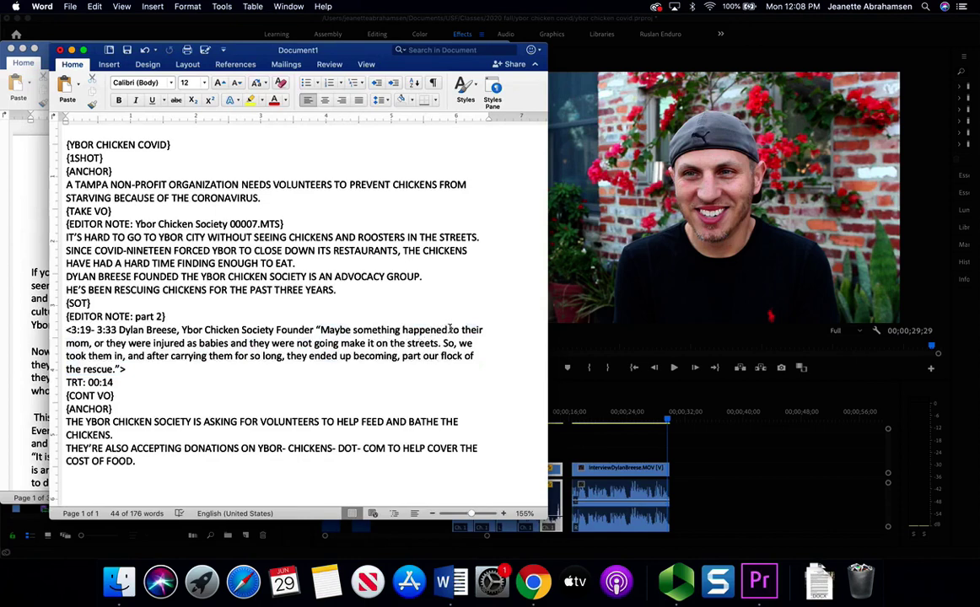
{"action": "left_click_drag", "start_coordinate": [449, 330], "coordinate": [463, 358]}
{"action": "key", "text": "BackSpace"}
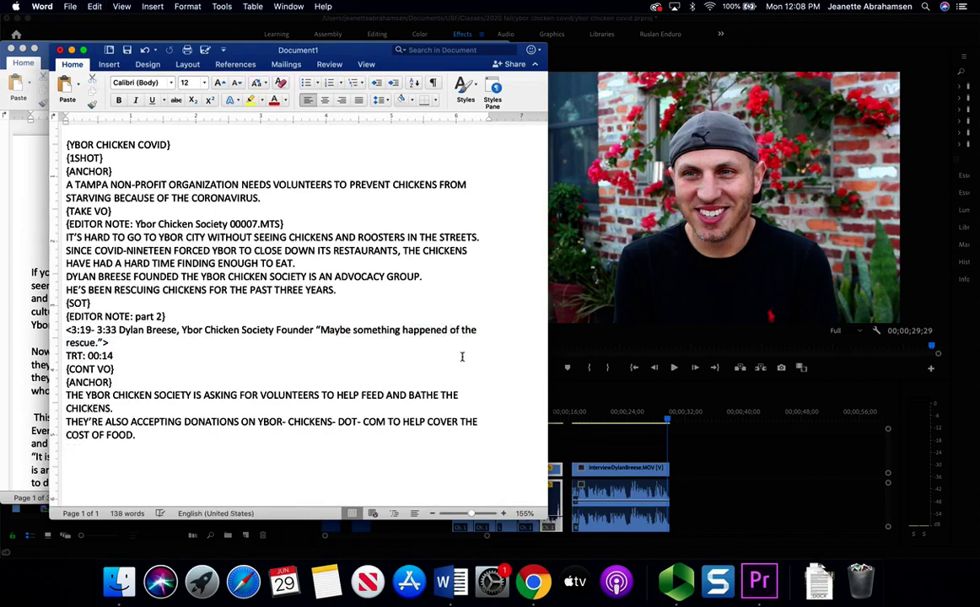
{"action": "type", "text": "....."}
- Remove the extra dots and paste the full original quote back into the SOT
{"action": "key", "text": "BackSpace"}
{"action": "key", "text": "BackSpace"}
{"action": "key", "text": "BackSpace"}
{"action": "key", "text": "BackSpace"}
{"action": "key", "text": "BackSpace"}
{"action": "key", "text": "super+v"}
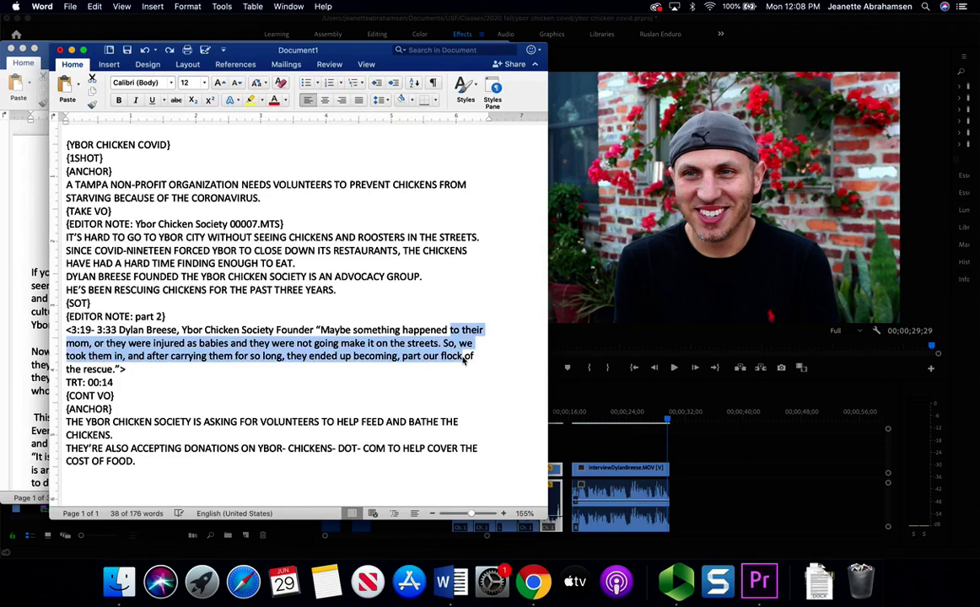
{"action": "left_click", "coordinate": [463, 360]}
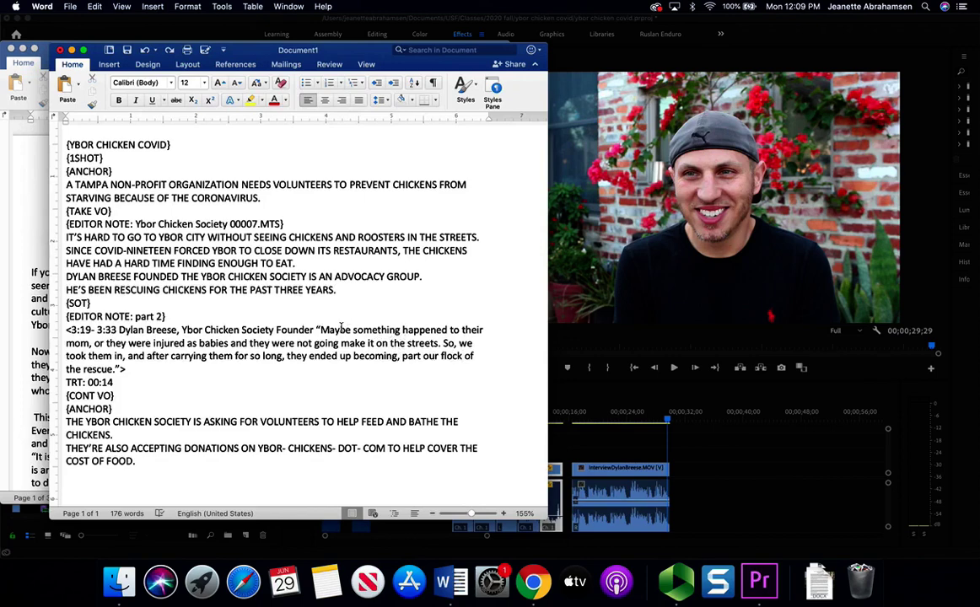
- Reselect the quote through "the rescue." and the TRT: 00:14 line, then switch to the online scripts
{"action": "left_click_drag", "start_coordinate": [320, 330], "coordinate": [115, 363]}
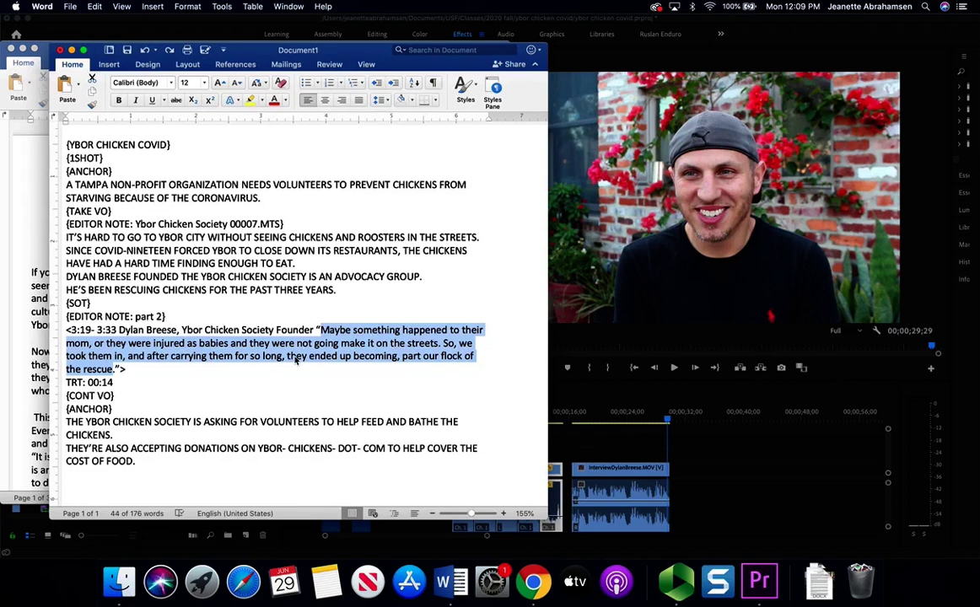
{"action": "left_click_drag", "start_coordinate": [321, 330], "coordinate": [116, 372]}
{"action": "left_click", "coordinate": [150, 408]}
{"action": "left_click_drag", "start_coordinate": [80, 381], "coordinate": [117, 383]}
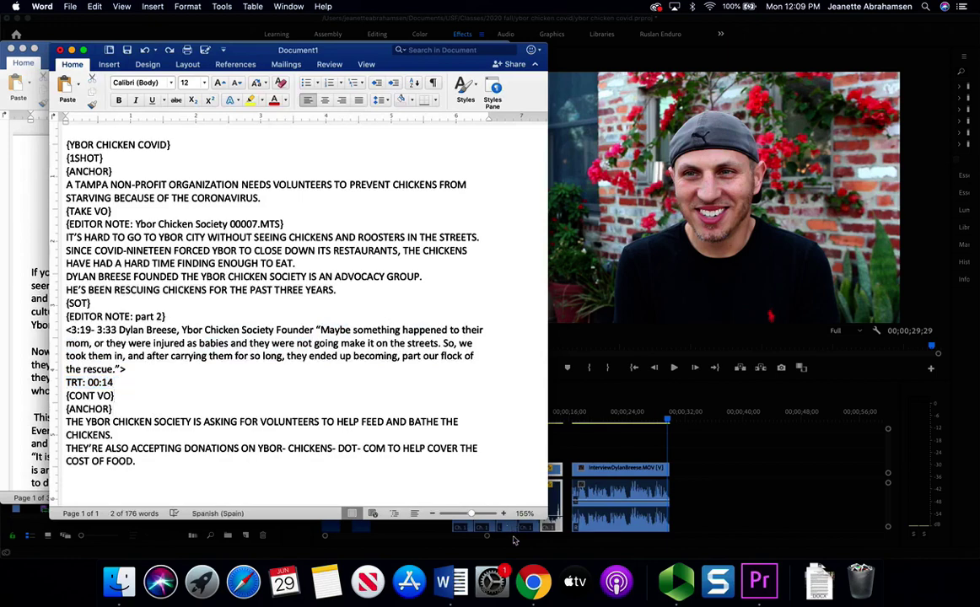
{"action": "left_click", "coordinate": [529, 583]}
{"action": "left_click", "coordinate": [197, 287]}
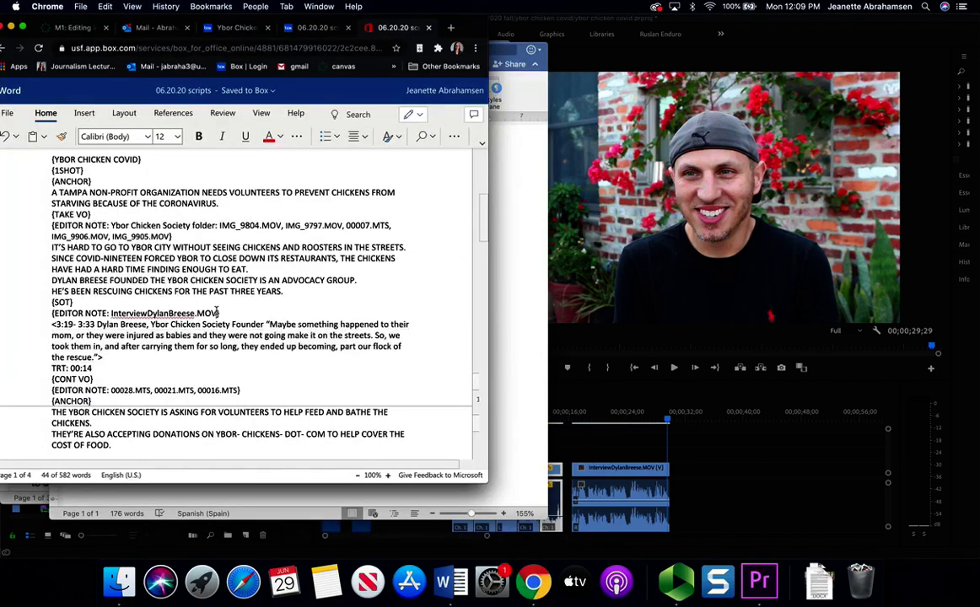
{"action": "scroll", "coordinate": [168, 312], "scroll_direction": "up", "scroll_amount": 3}
{"action": "scroll", "coordinate": [166, 320], "scroll_direction": "down", "scroll_amount": 3}
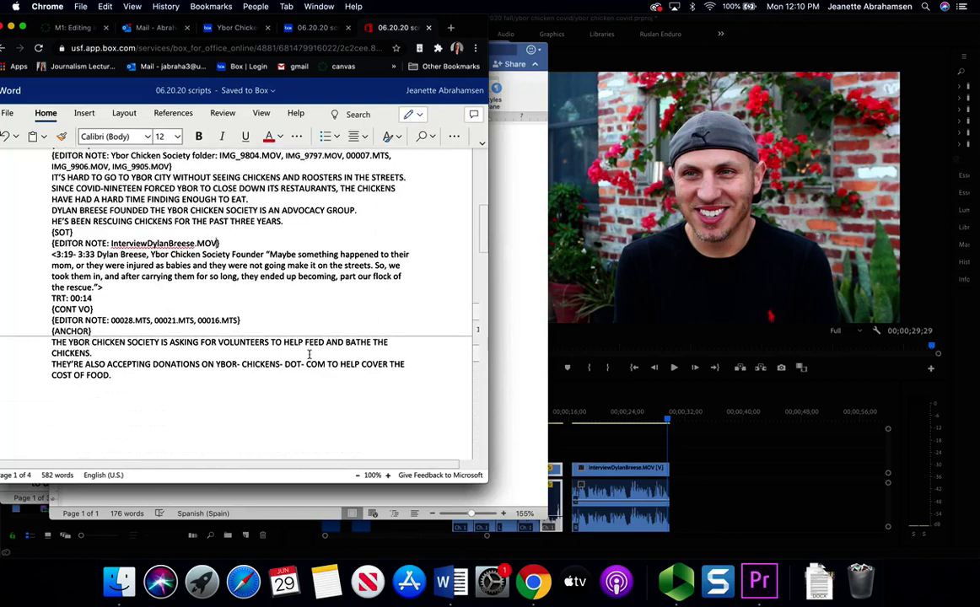
{"action": "scroll", "coordinate": [189, 354], "scroll_direction": "up", "scroll_amount": 1}
{"action": "left_click", "coordinate": [91, 346]}
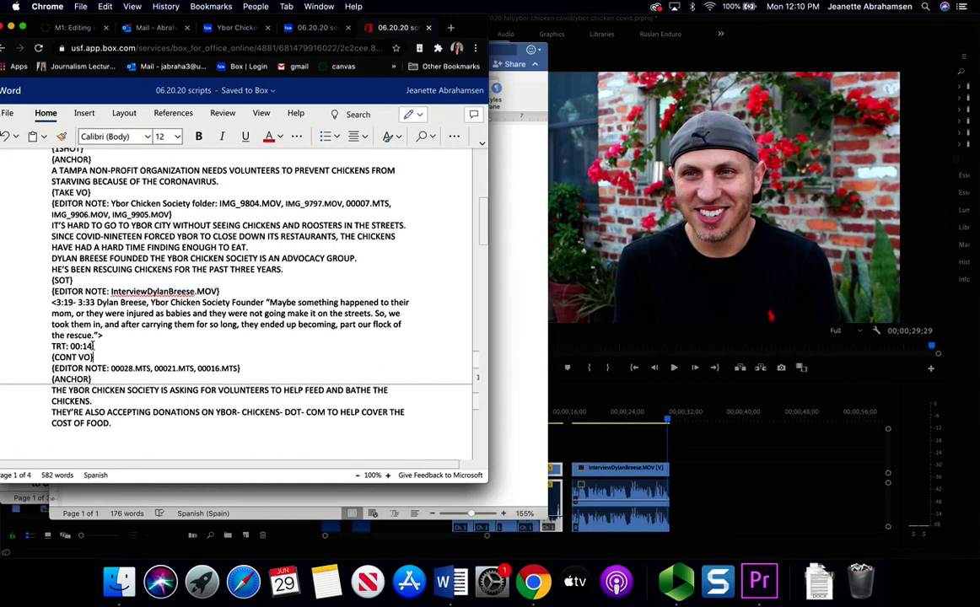
{"action": "key", "text": "BackSpace"}
{"action": "type", "text": "0"}
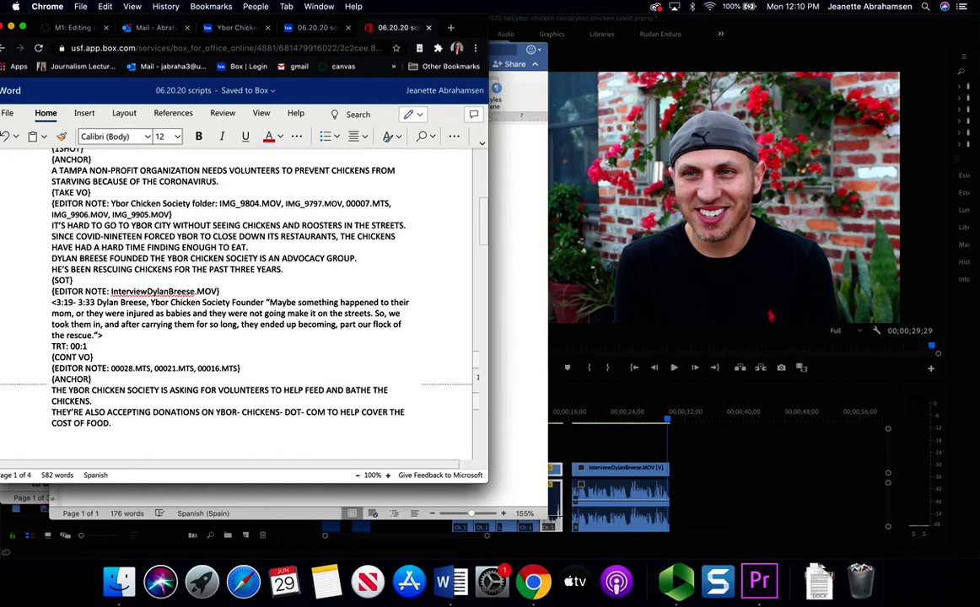
{"action": "key", "text": "BackSpace"}
- Select the continuing VO clip names below the TRT line in the online script
{"action": "left_click", "coordinate": [105, 347]}
{"action": "left_click_drag", "start_coordinate": [111, 369], "coordinate": [240, 370]}
{"action": "left_click", "coordinate": [565, 455]}
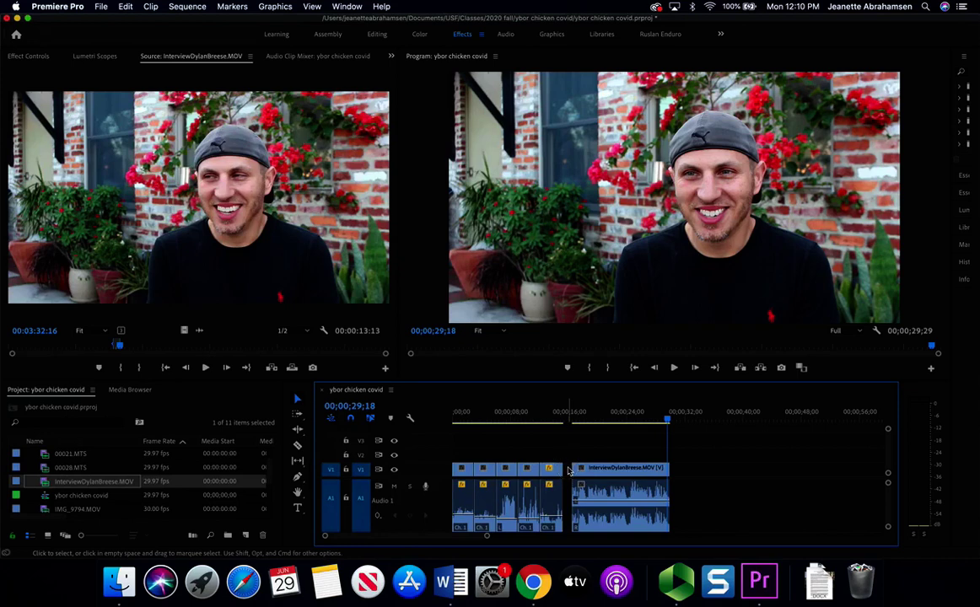
- Ripple delete the V1 gap before the interview clip and play across the edit
{"action": "right_click", "coordinate": [567, 470]}
{"action": "left_click", "coordinate": [580, 479]}
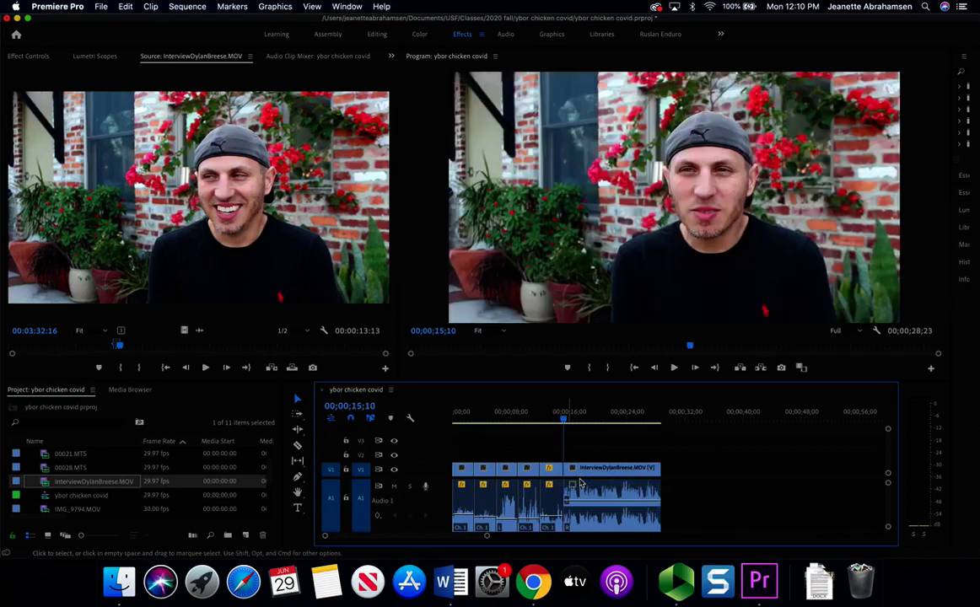
{"action": "left_click", "coordinate": [558, 419]}
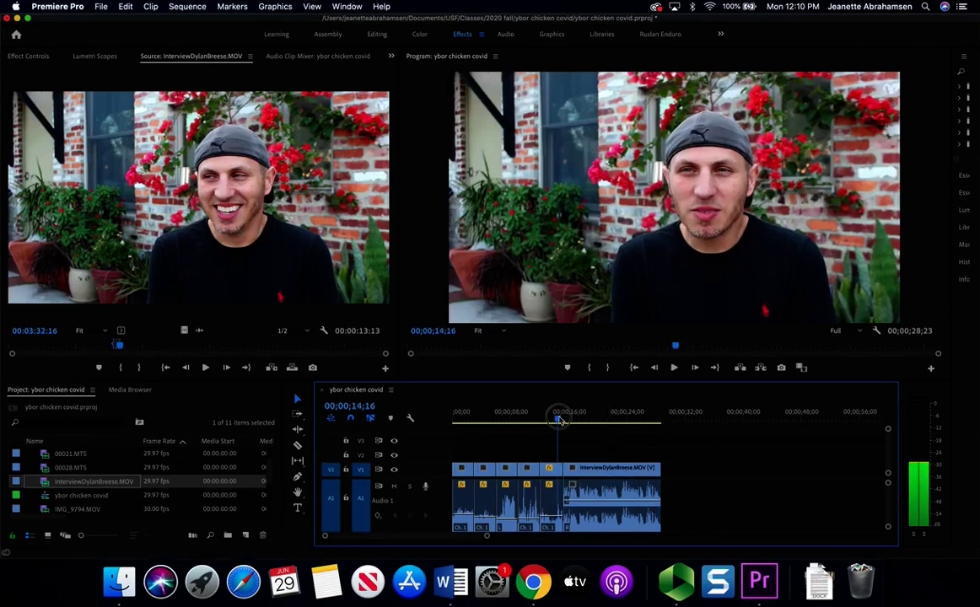
{"action": "key", "text": "space"}
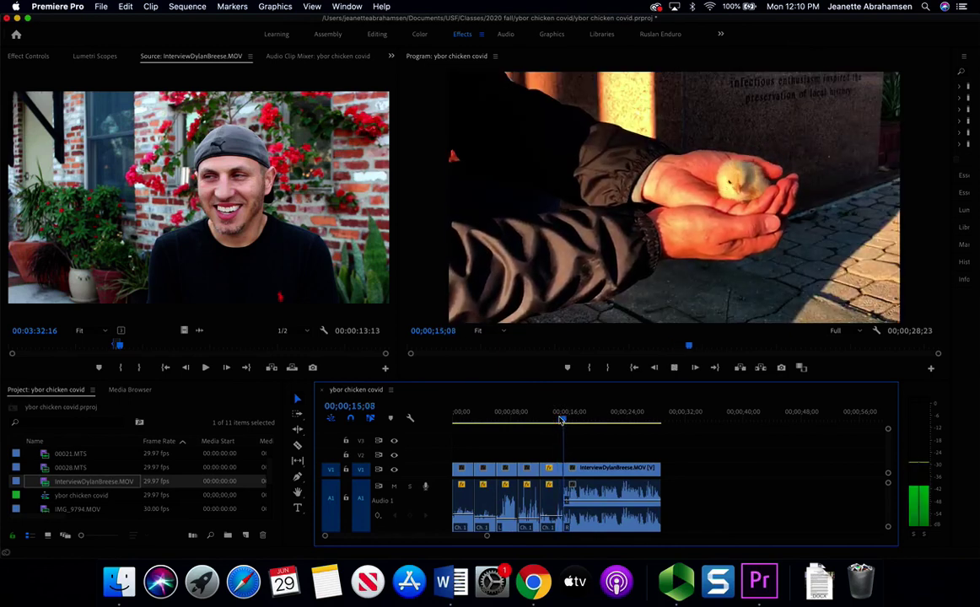
{"action": "key", "text": "space"}
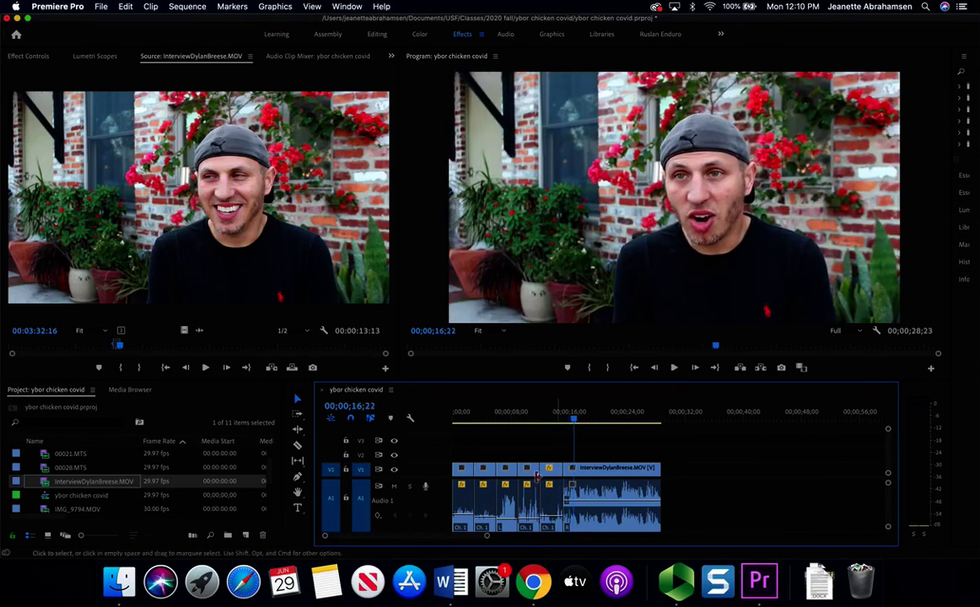
- Extend the interview clip's start back to about 15;13 and make the timeline panel taller
{"action": "left_click_drag", "start_coordinate": [486, 537], "coordinate": [379, 537]}
{"action": "left_click", "coordinate": [510, 411]}
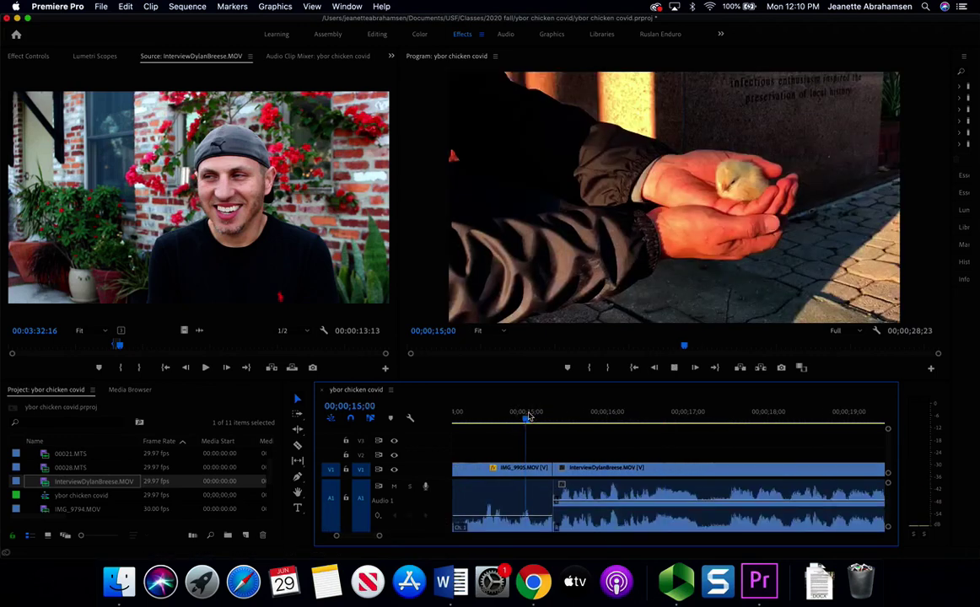
{"action": "key", "text": "space"}
{"action": "key", "text": "space"}
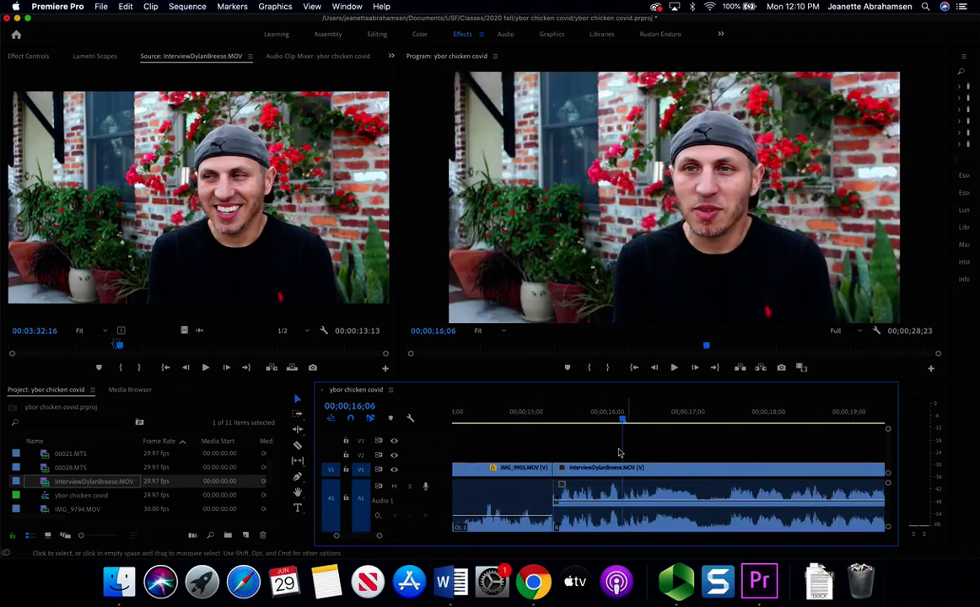
{"action": "left_click_drag", "start_coordinate": [574, 468], "coordinate": [613, 472]}
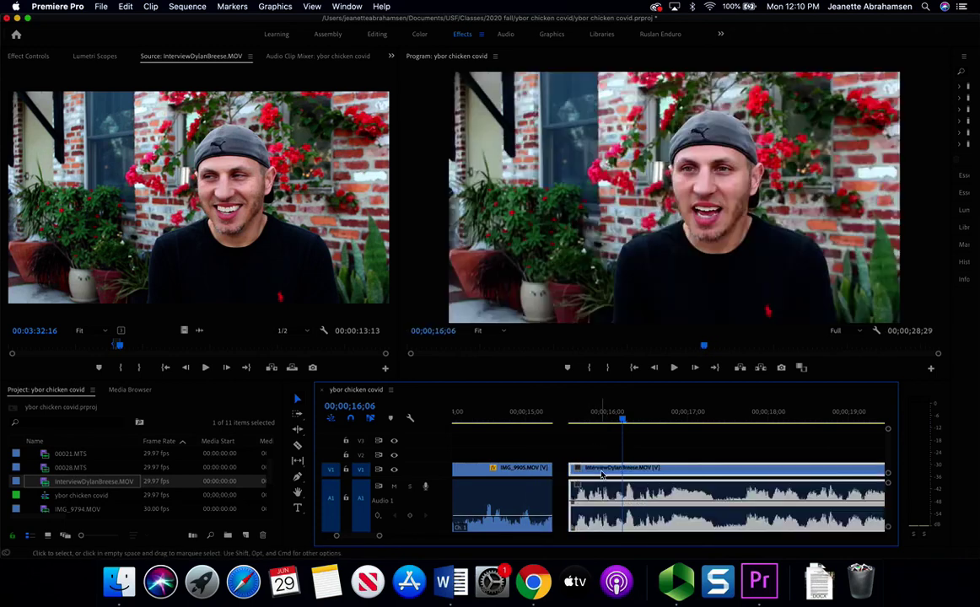
{"action": "left_click", "coordinate": [560, 413]}
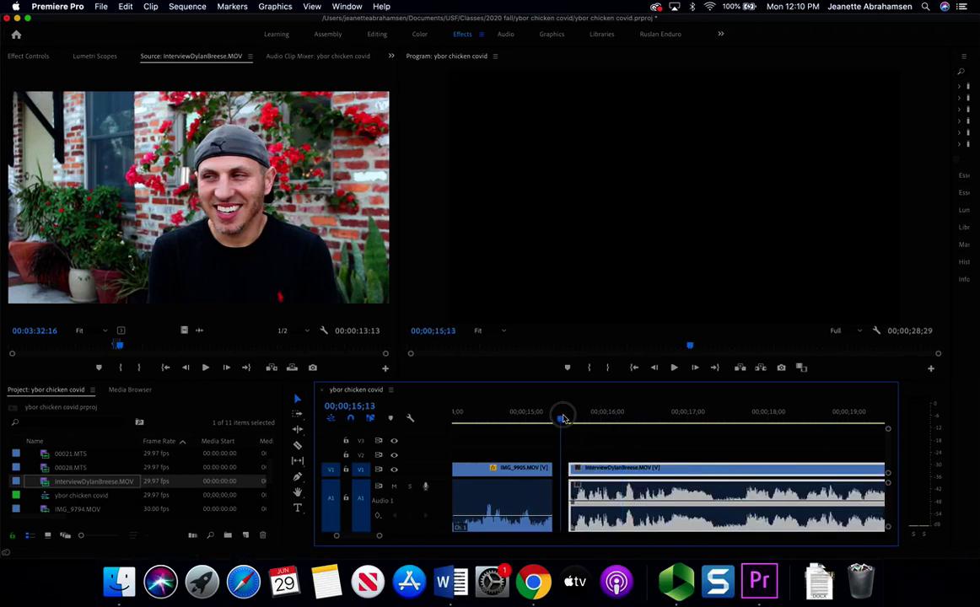
{"action": "left_click_drag", "start_coordinate": [567, 471], "coordinate": [561, 468]}
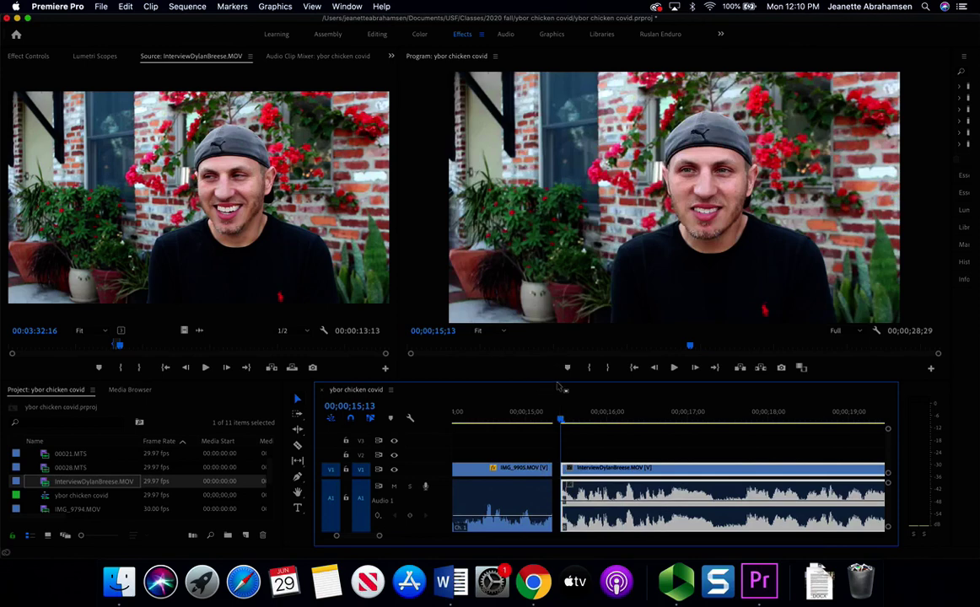
{"action": "left_click_drag", "start_coordinate": [557, 381], "coordinate": [553, 212]}
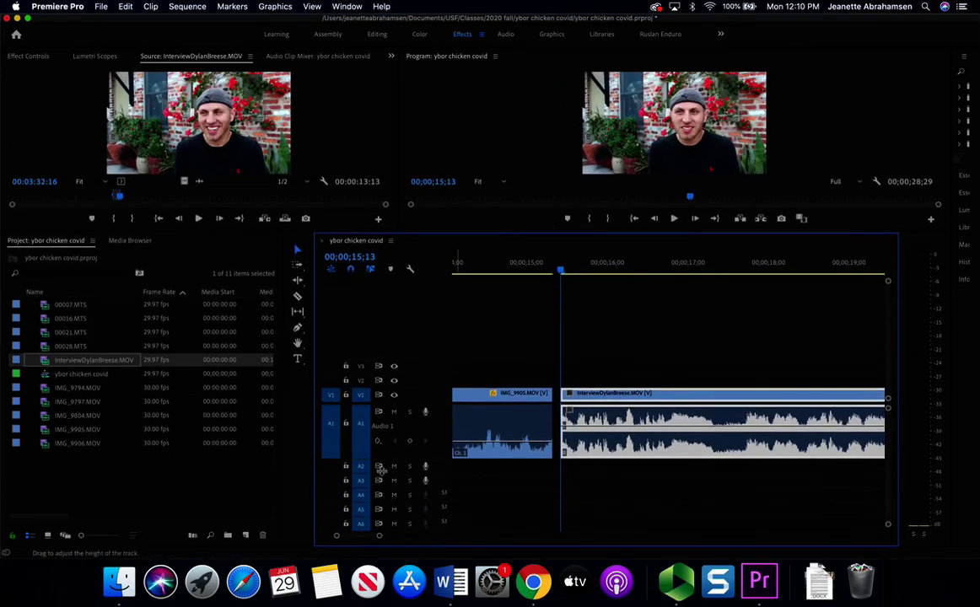
- Enlarge track A1 and trim the interview clip's start edge around 15;18
{"action": "left_click_drag", "start_coordinate": [378, 512], "coordinate": [377, 516]}
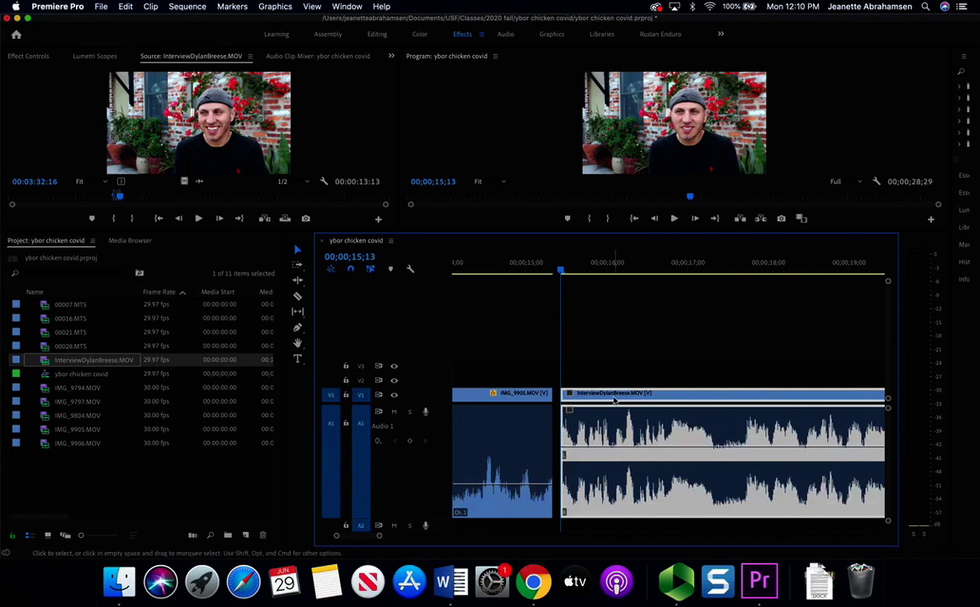
{"action": "key", "text": "space"}
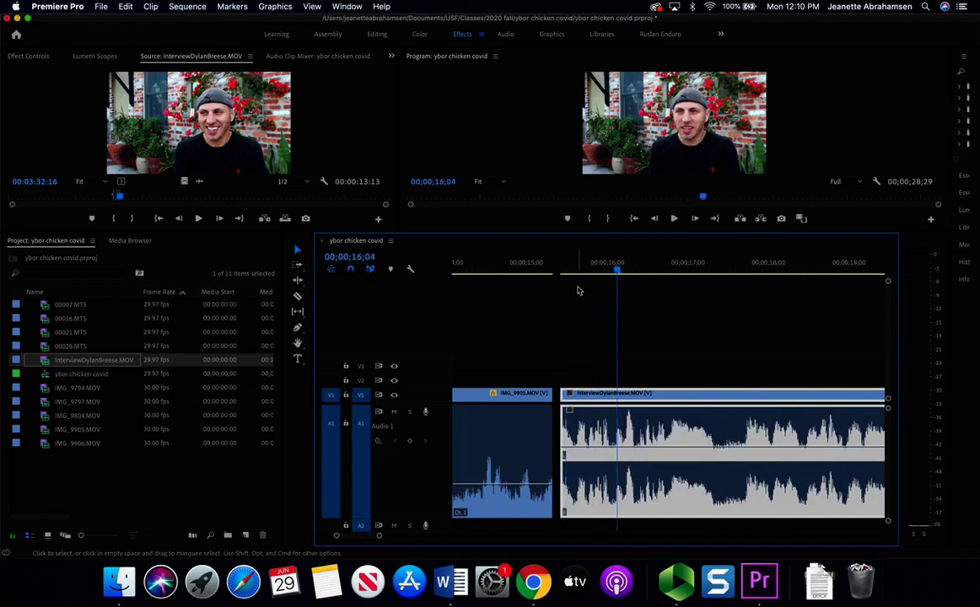
{"action": "mouse_move", "coordinate": [584, 264]}
{"action": "left_mouse_down"}
{"action": "mouse_move", "coordinate": [575, 268]}
{"action": "mouse_move", "coordinate": [596, 268]}
{"action": "left_mouse_up"}
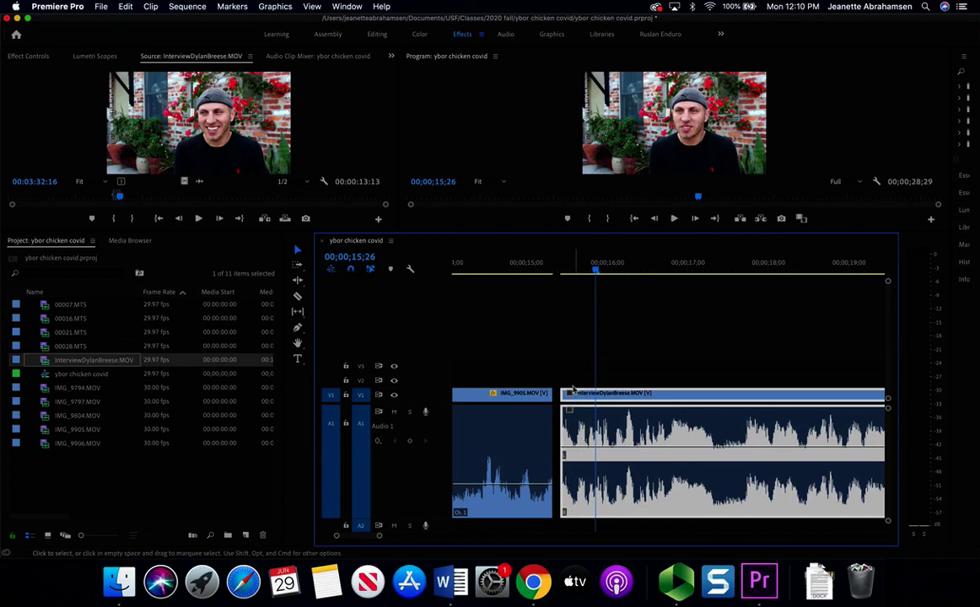
{"action": "left_click_drag", "start_coordinate": [562, 406], "coordinate": [570, 406]}
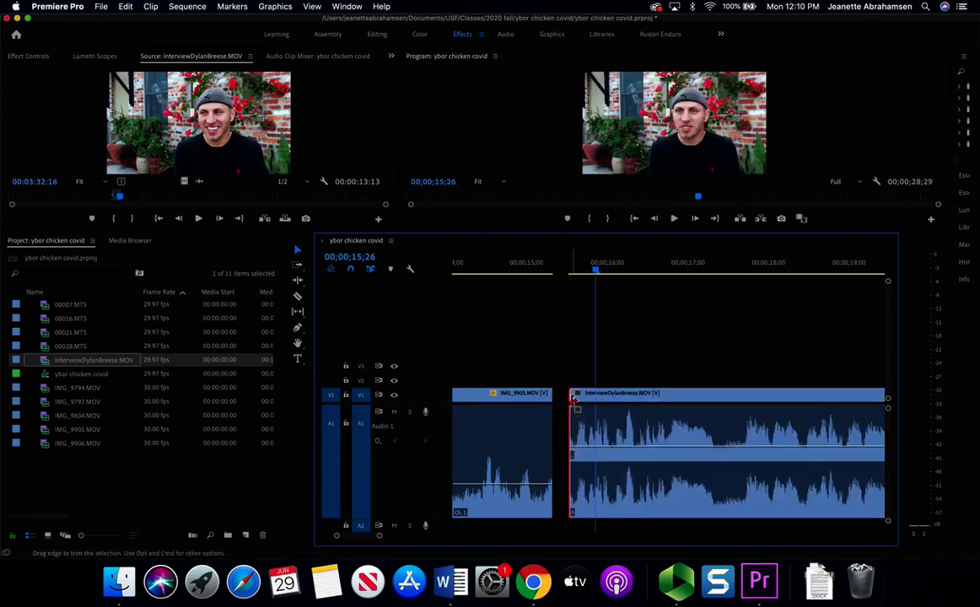
{"action": "left_click", "coordinate": [577, 454]}
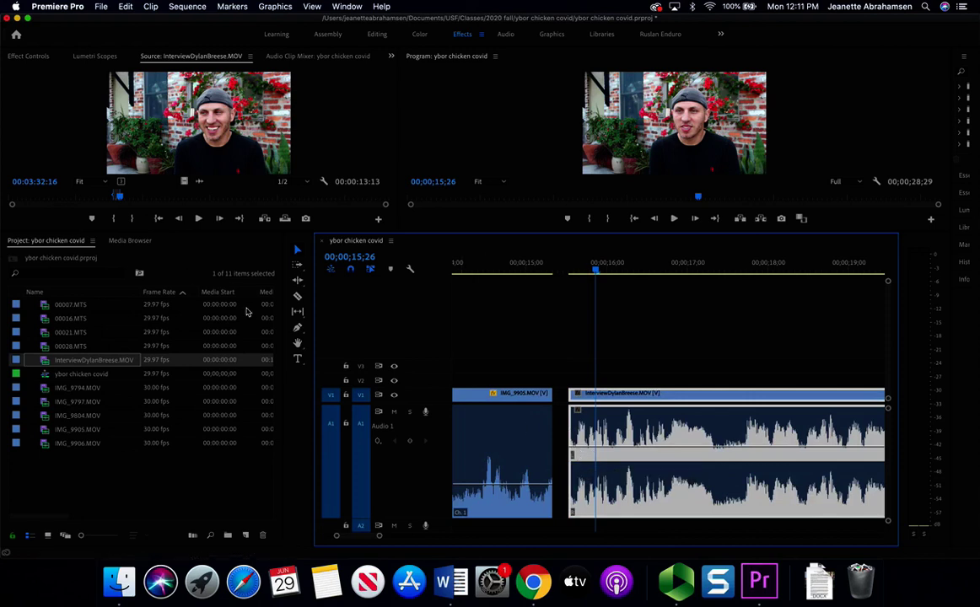
- Add two volume keyframes to the interview audio and drop the first to -33.8 dB
{"action": "left_click", "coordinate": [299, 328]}
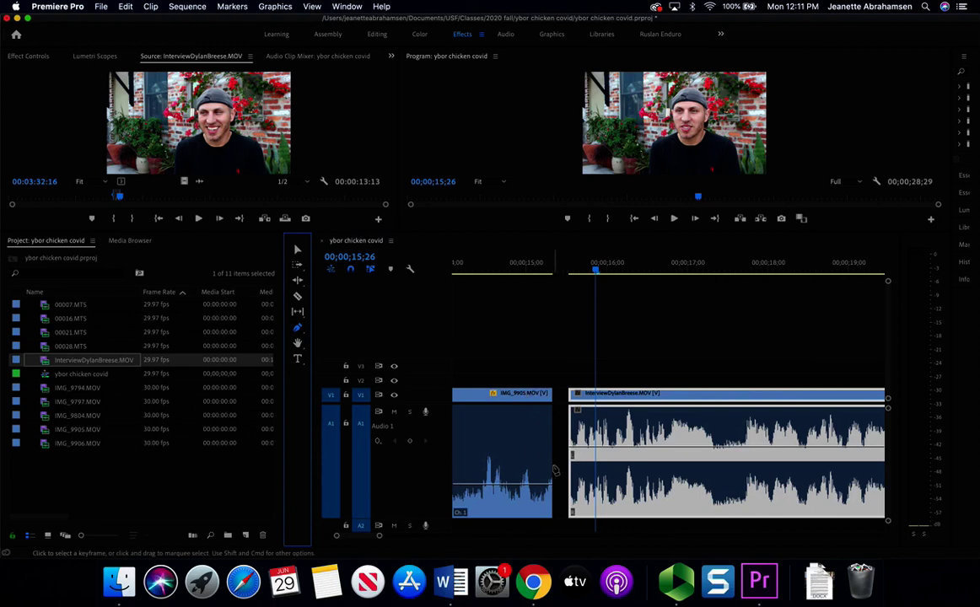
{"action": "left_click", "coordinate": [576, 451]}
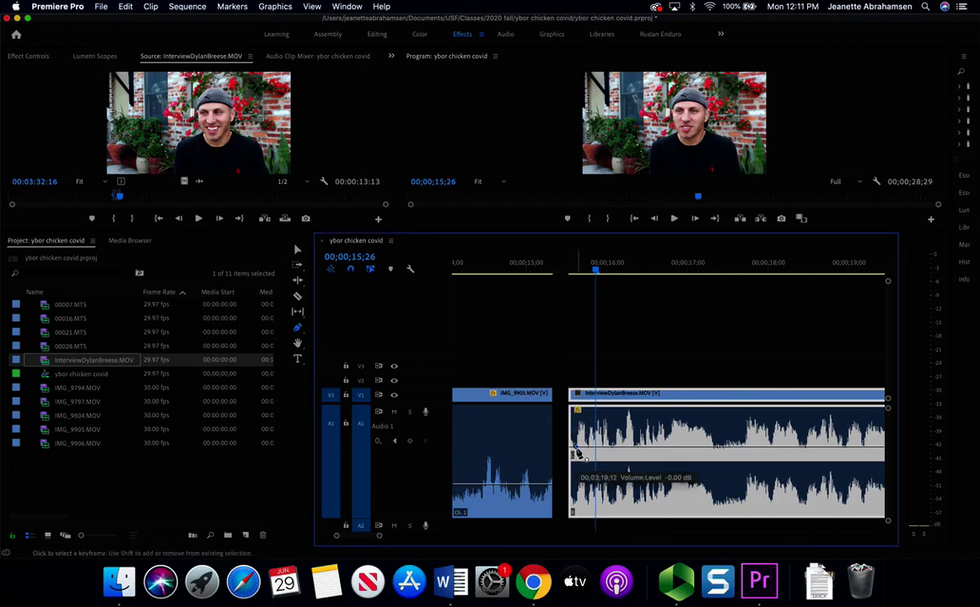
{"action": "left_click", "coordinate": [297, 250]}
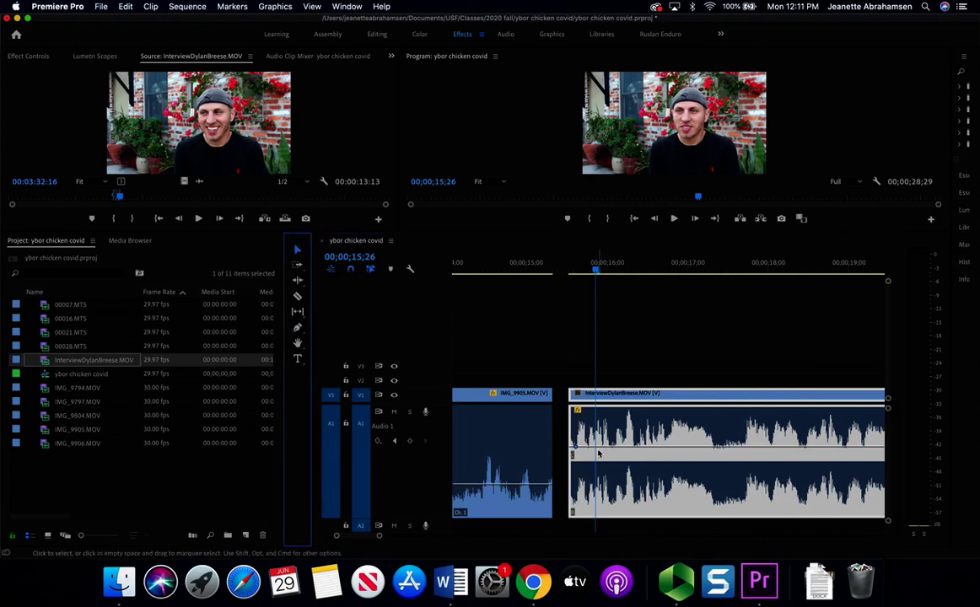
{"action": "left_click", "coordinate": [603, 451]}
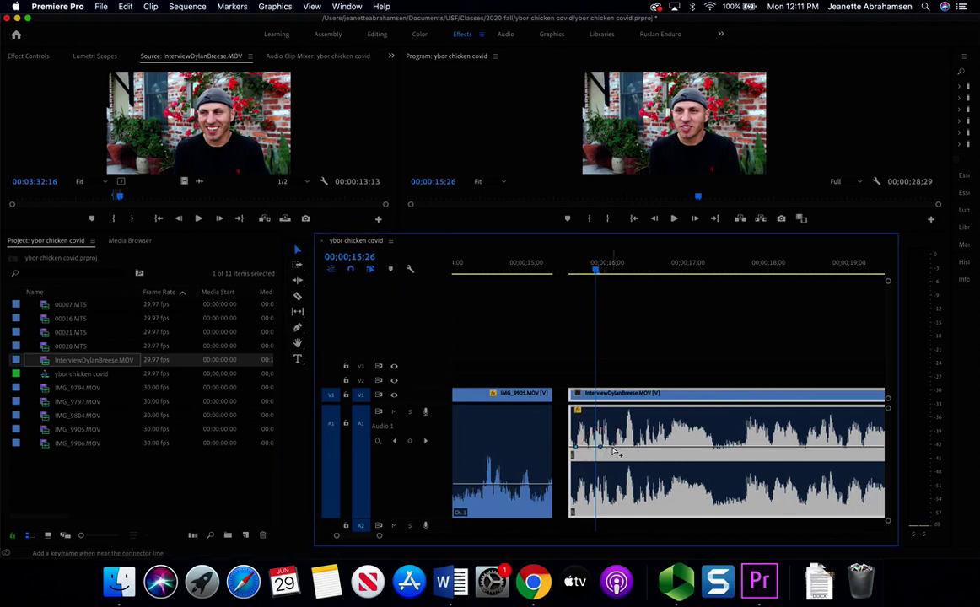
{"action": "mouse_move", "coordinate": [613, 451]}
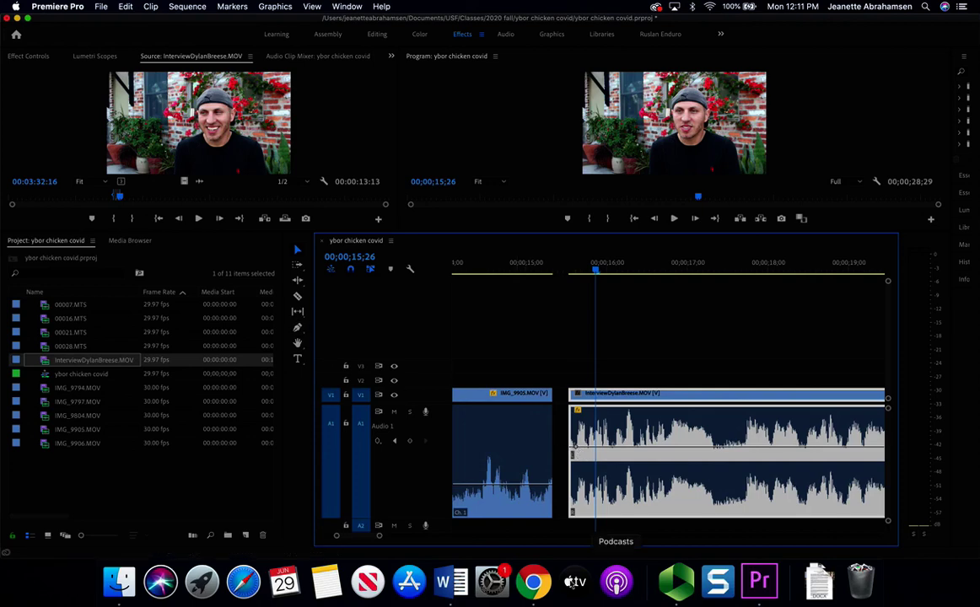
{"action": "left_click_drag", "start_coordinate": [378, 535], "coordinate": [343, 531]}
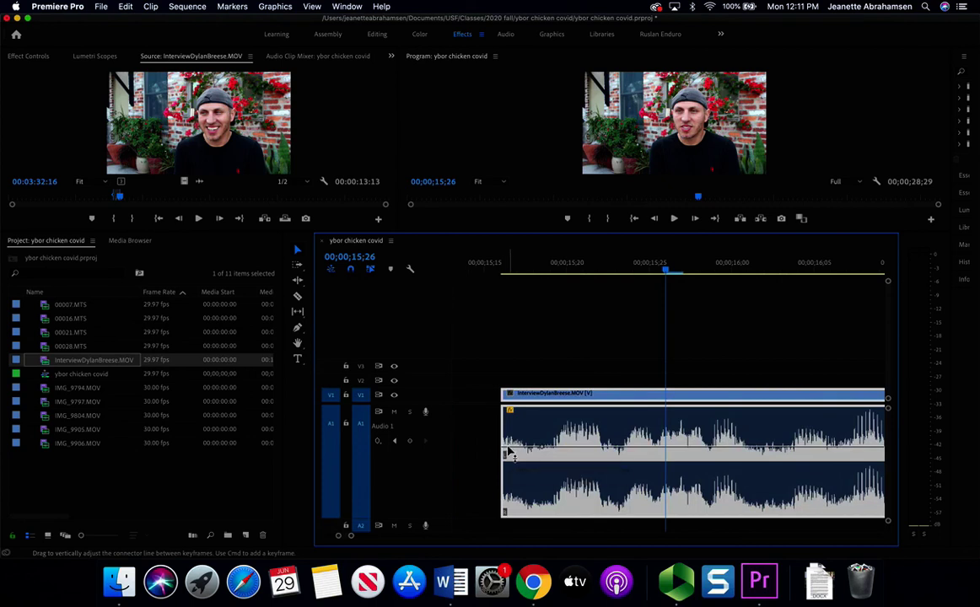
{"action": "left_click_drag", "start_coordinate": [506, 452], "coordinate": [504, 506]}
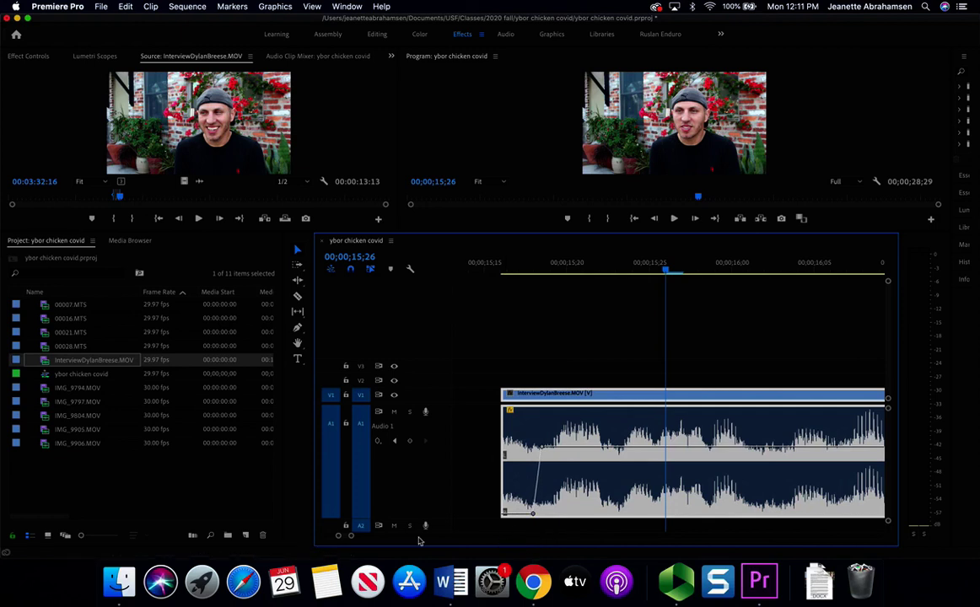
{"action": "left_click_drag", "start_coordinate": [351, 536], "coordinate": [404, 538]}
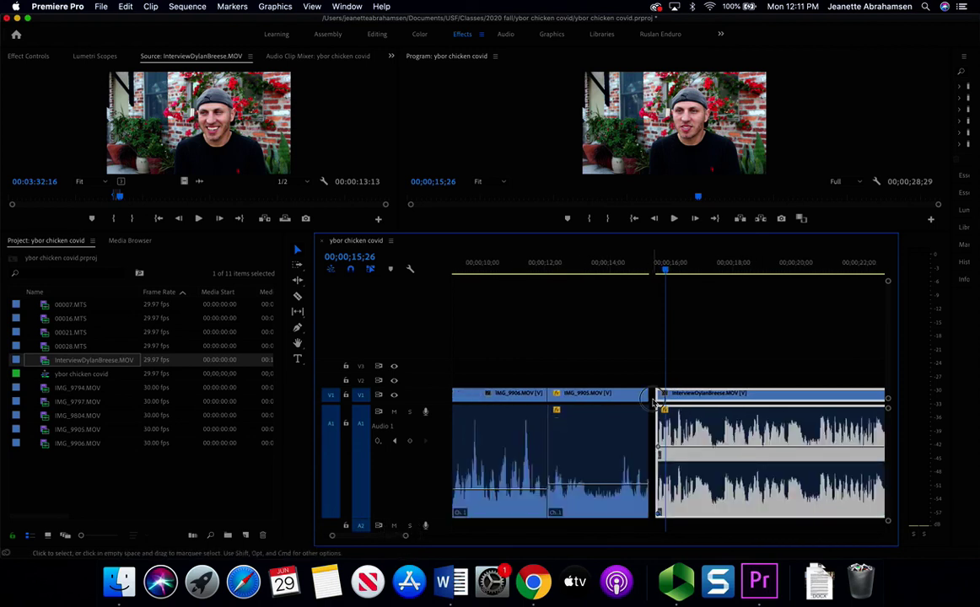
- Ripple delete the gap so the interview follows IMG_9905.MOV, then play the join from 14;29
{"action": "right_click", "coordinate": [654, 402]}
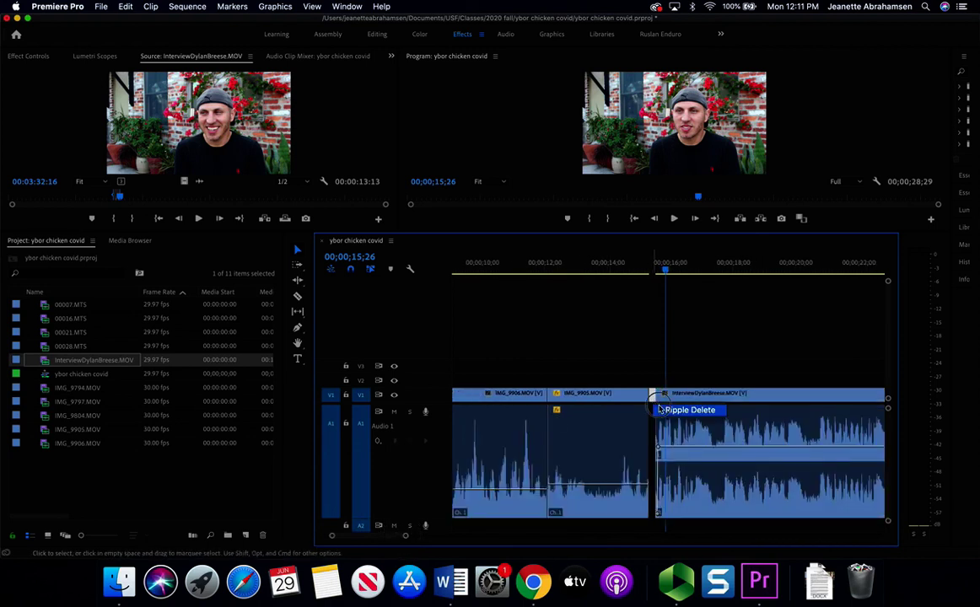
{"action": "left_click", "coordinate": [666, 410]}
{"action": "left_click_drag", "start_coordinate": [659, 268], "coordinate": [639, 268]}
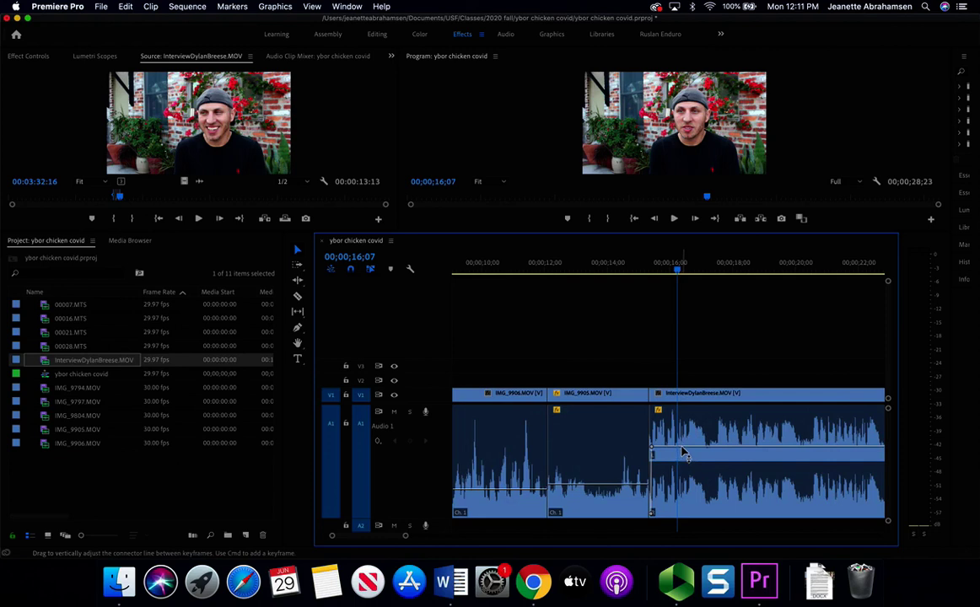
{"action": "key", "text": "space"}
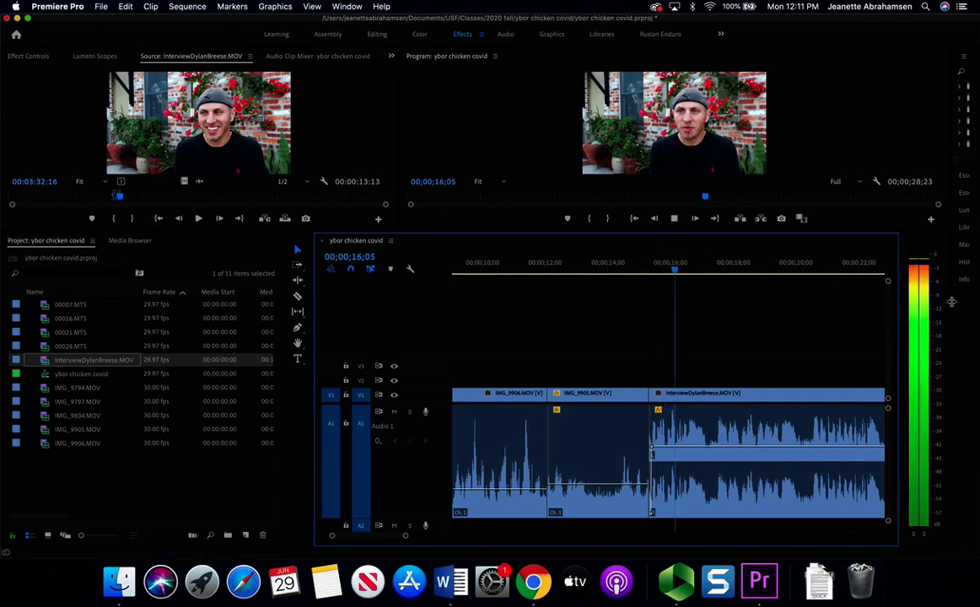
{"action": "left_click", "coordinate": [652, 455]}
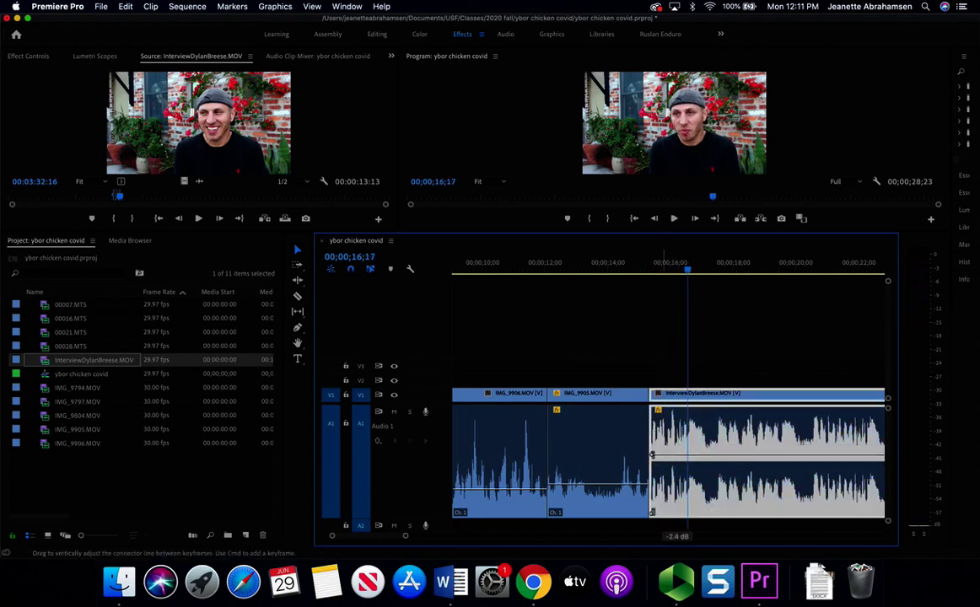
{"action": "left_click", "coordinate": [647, 271]}
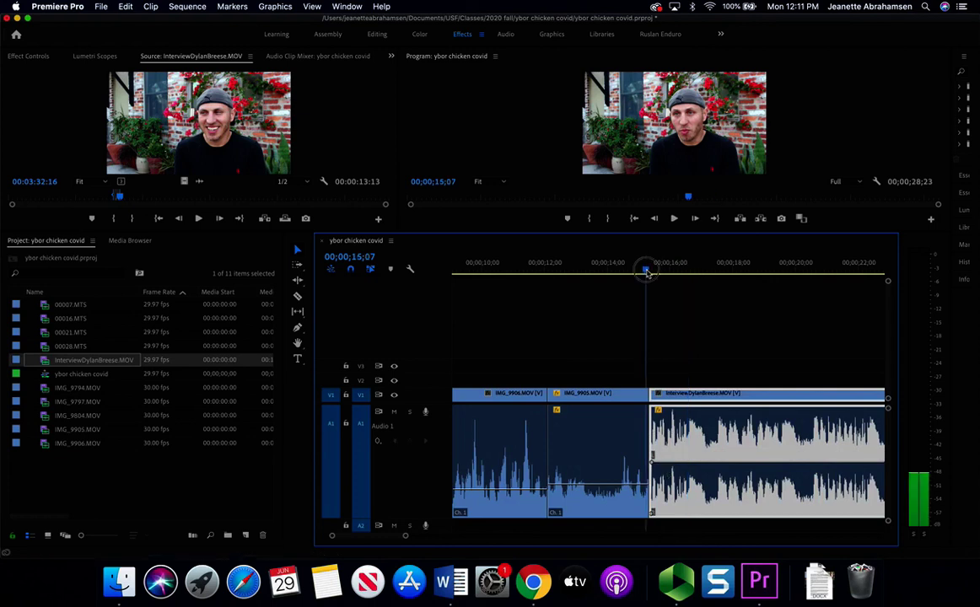
{"action": "key", "text": "space"}
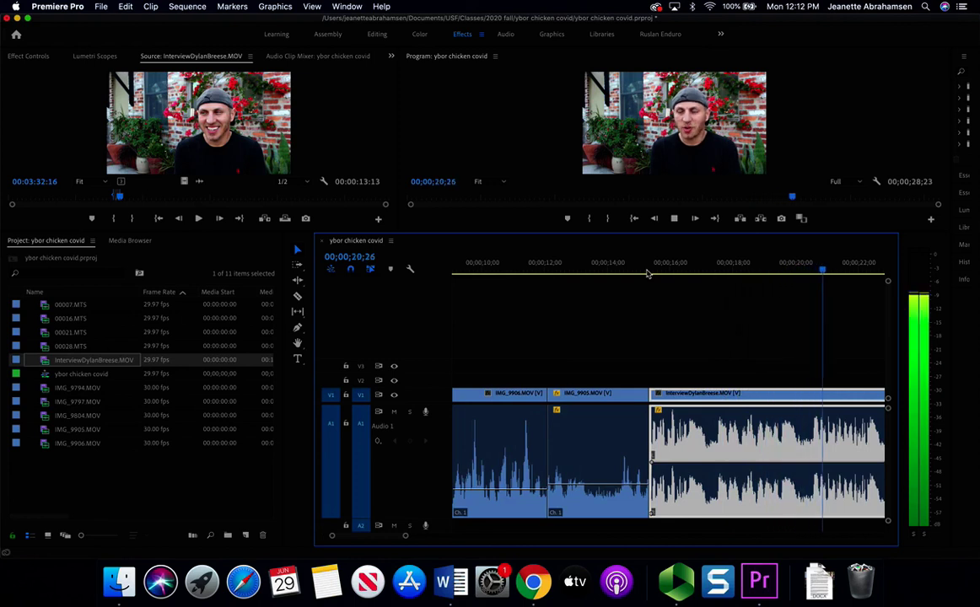
{"action": "key", "text": "space"}
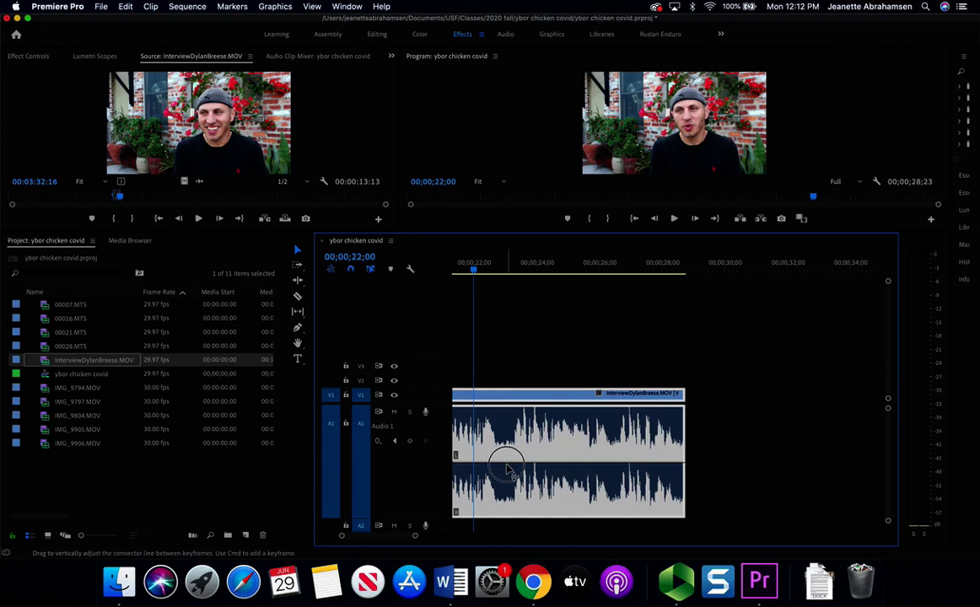
{"action": "left_click", "coordinate": [506, 470]}
{"action": "key", "text": "space"}
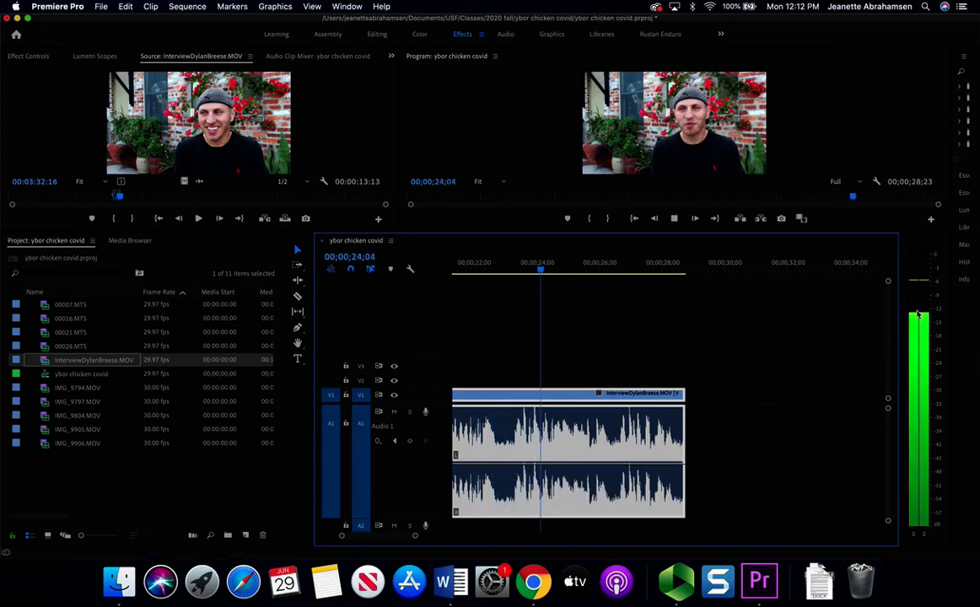
{"action": "key", "text": "space"}
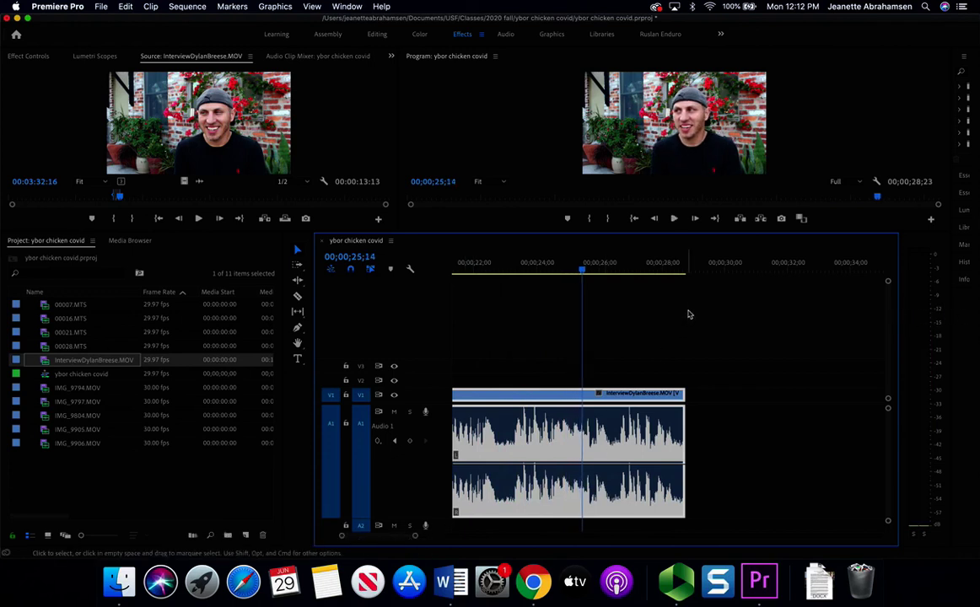
{"action": "left_click", "coordinate": [667, 262]}
{"action": "key", "text": "space"}
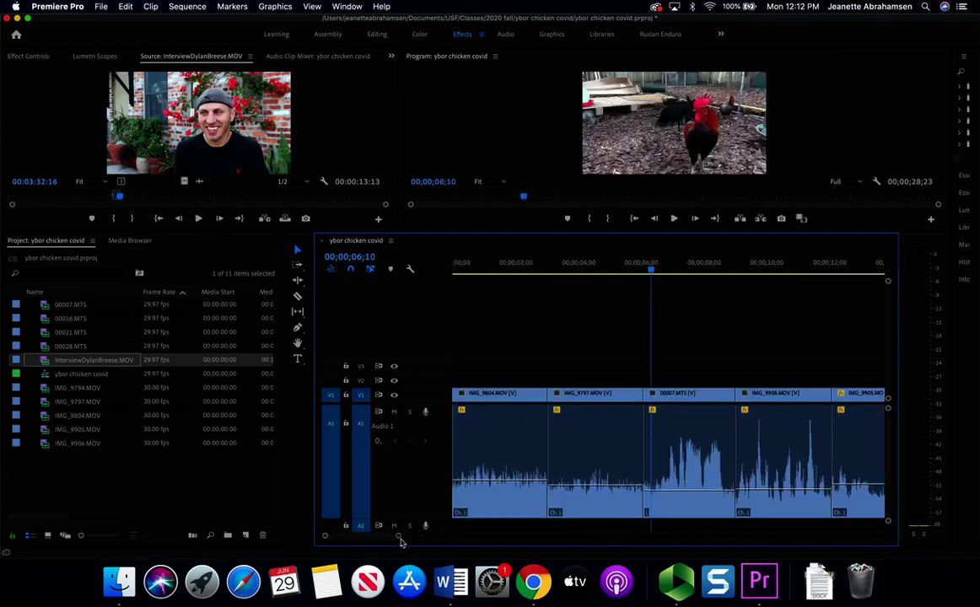
{"action": "left_click_drag", "start_coordinate": [401, 540], "coordinate": [531, 536]}
{"action": "left_click", "coordinate": [594, 270]}
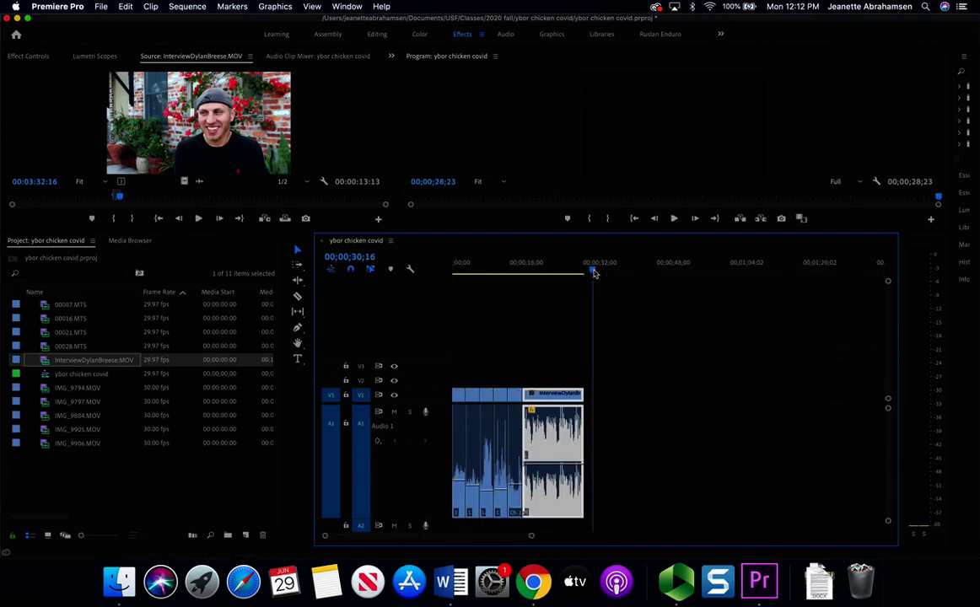
- Check the script's CONT VO note and load 00028.MTS in the Source monitor
{"action": "left_click", "coordinate": [533, 581]}
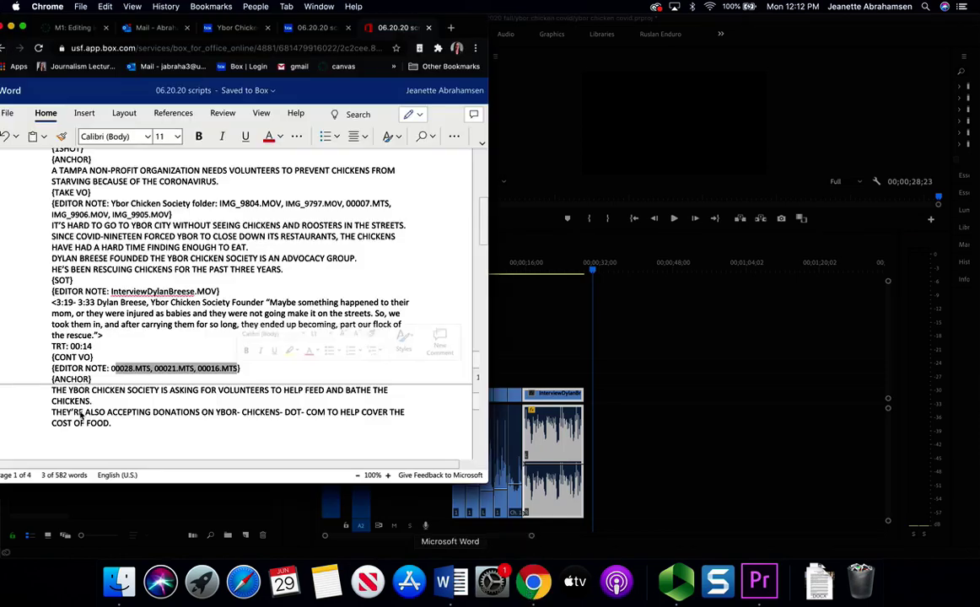
{"action": "left_click", "coordinate": [135, 505]}
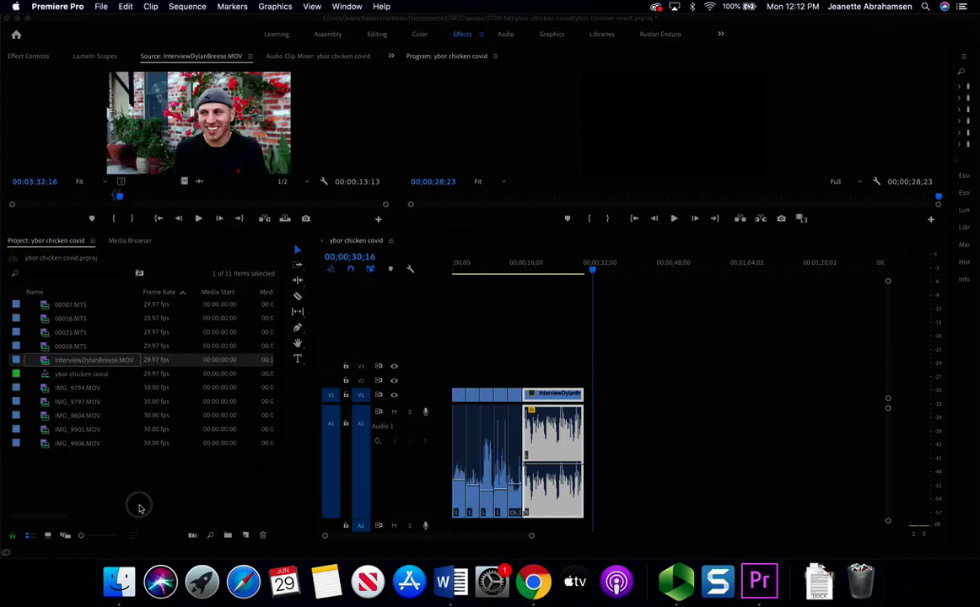
{"action": "double_click", "coordinate": [84, 349]}
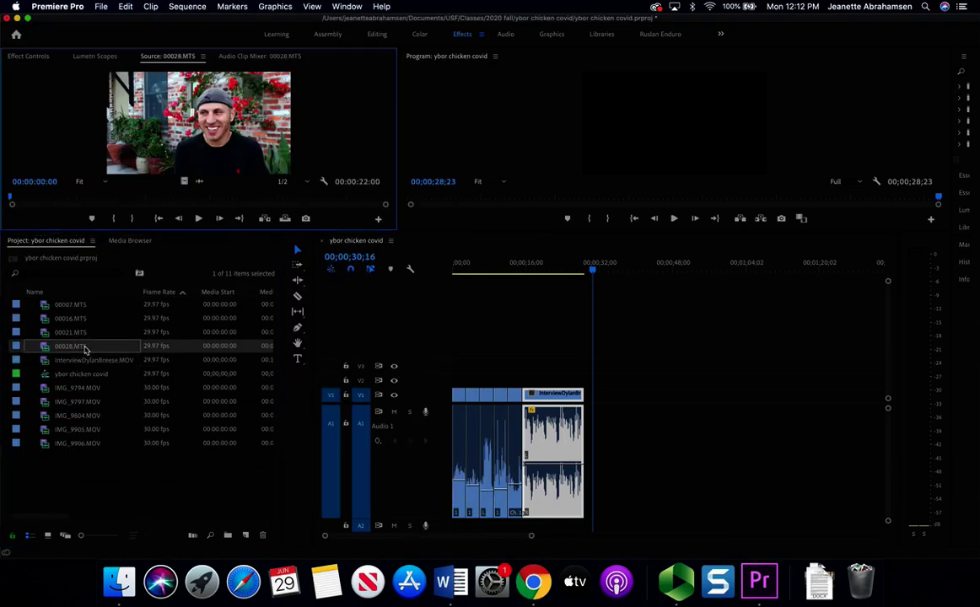
- Select the closing anchor paragraph of the Word script, then return to Premiere
{"action": "left_click", "coordinate": [533, 582]}
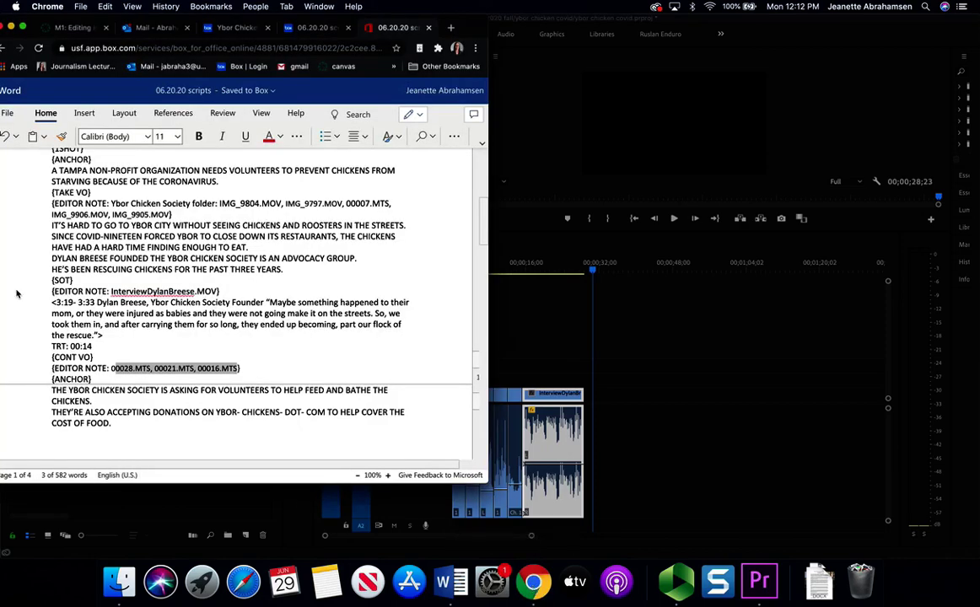
{"action": "left_click", "coordinate": [52, 364]}
{"action": "left_click_drag", "start_coordinate": [52, 384], "coordinate": [154, 431]}
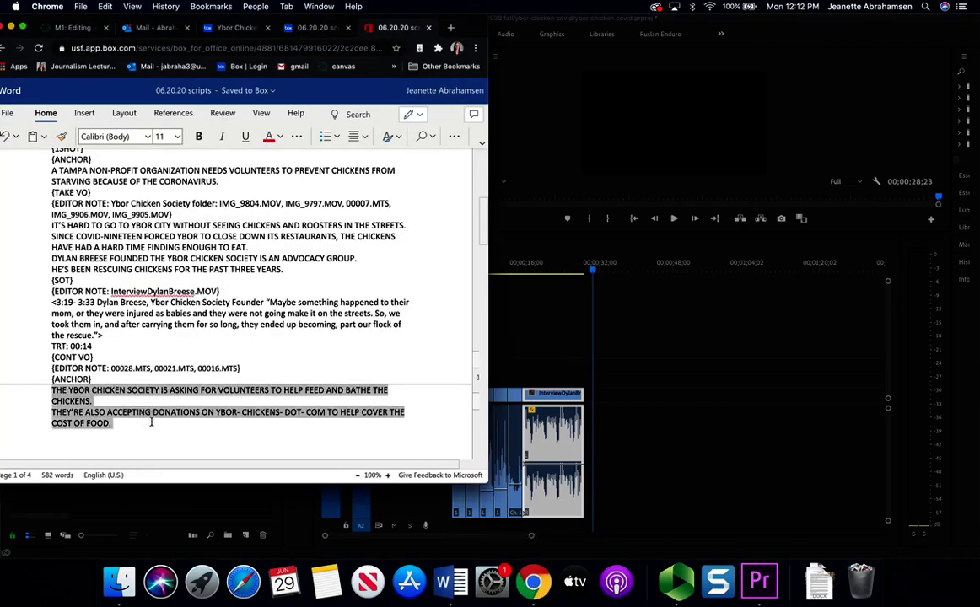
{"action": "left_click", "coordinate": [179, 515]}
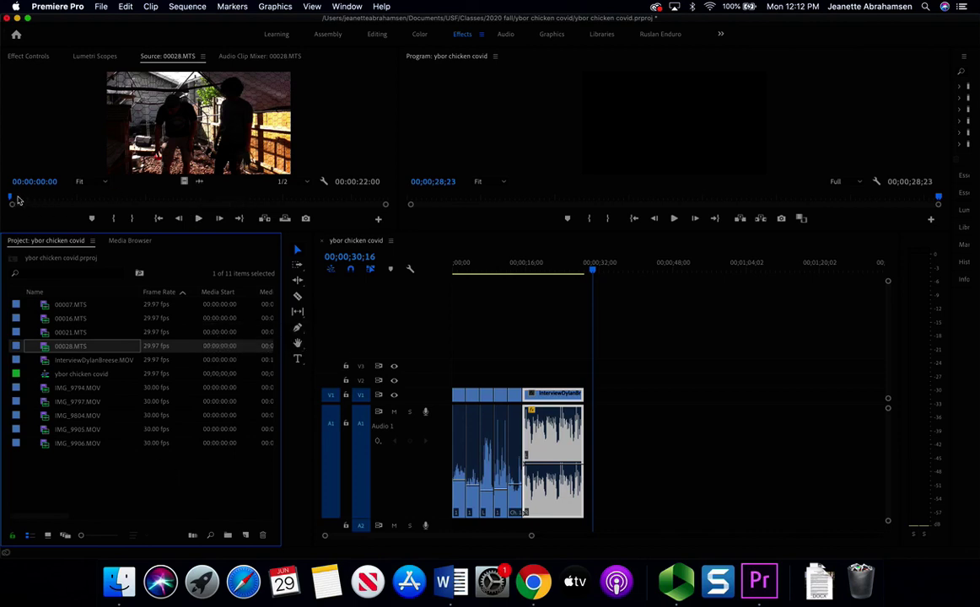
- Mark an In point and an Out point at 05;23 in 00028.MTS, then add that portion to the sequence end
{"action": "left_click_drag", "start_coordinate": [17, 200], "coordinate": [57, 208]}
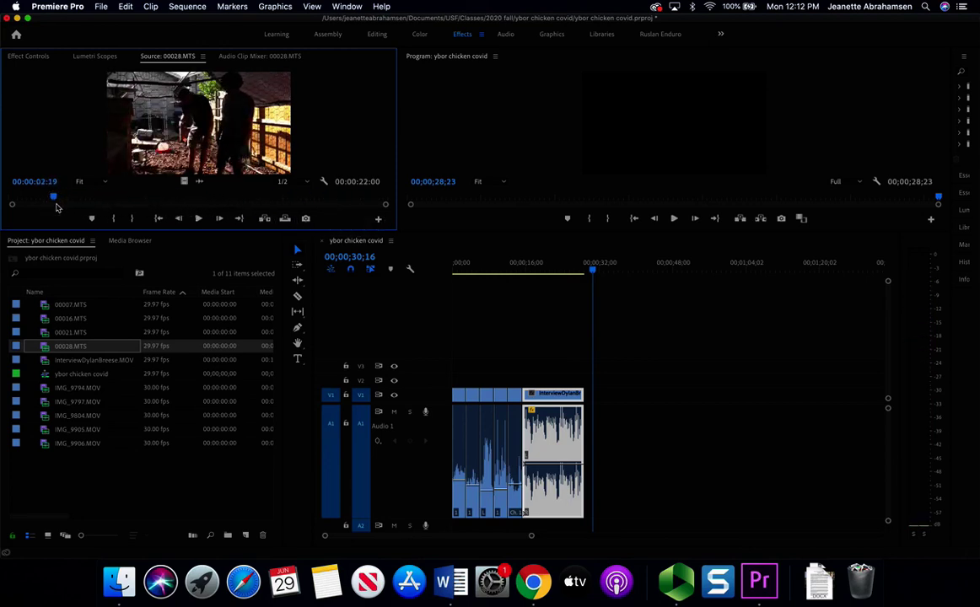
{"action": "key", "text": "i"}
{"action": "key", "text": "space"}
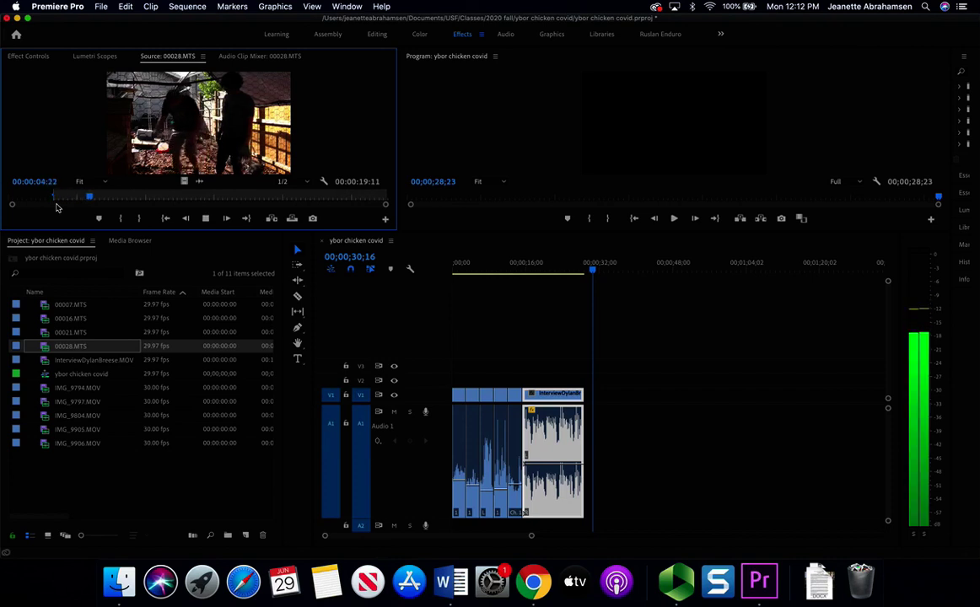
{"action": "key", "text": "space"}
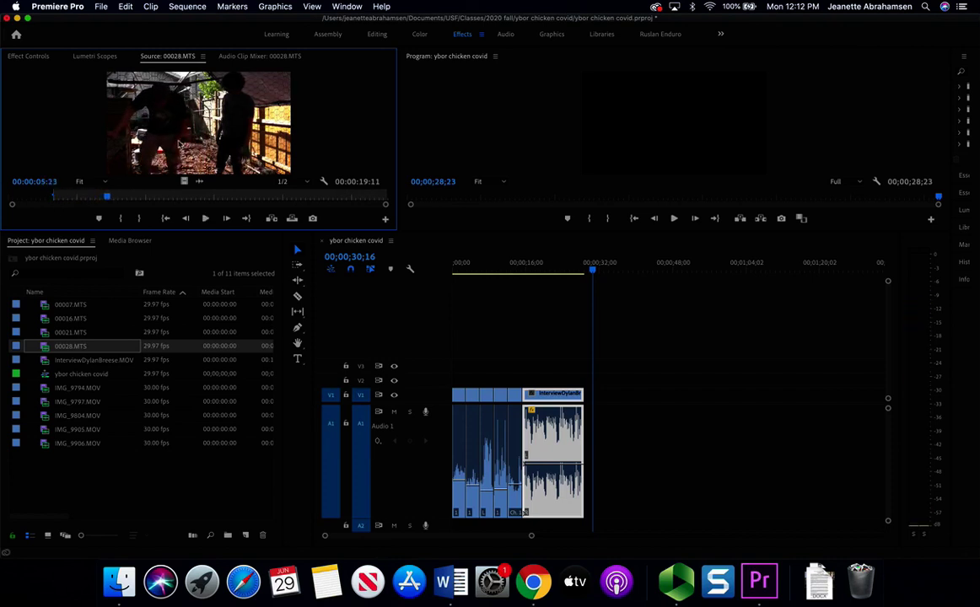
{"action": "key", "text": "o"}
{"action": "left_click_drag", "start_coordinate": [235, 125], "coordinate": [588, 396]}
- Play through the 00028.MTS cut and lower that clip's audio level to -22.4 dB
{"action": "left_click_drag", "start_coordinate": [530, 536], "coordinate": [422, 537]}
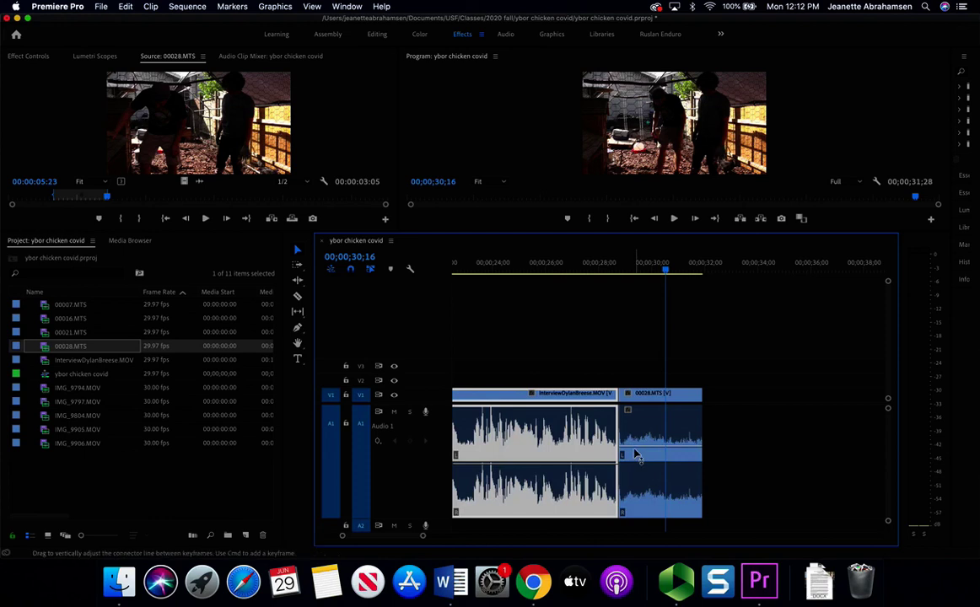
{"action": "left_click", "coordinate": [634, 456]}
{"action": "left_click", "coordinate": [616, 263]}
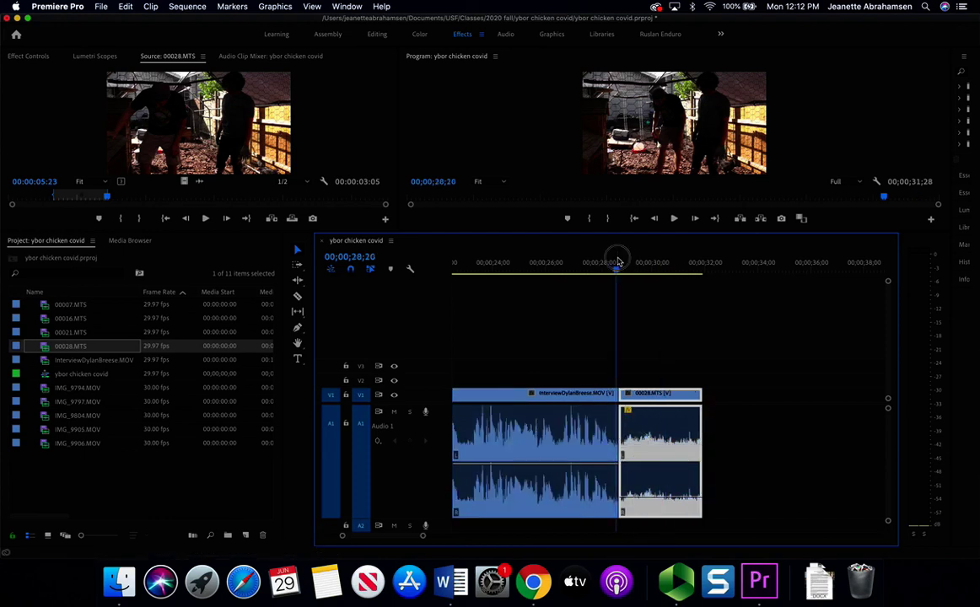
{"action": "key", "text": "space"}
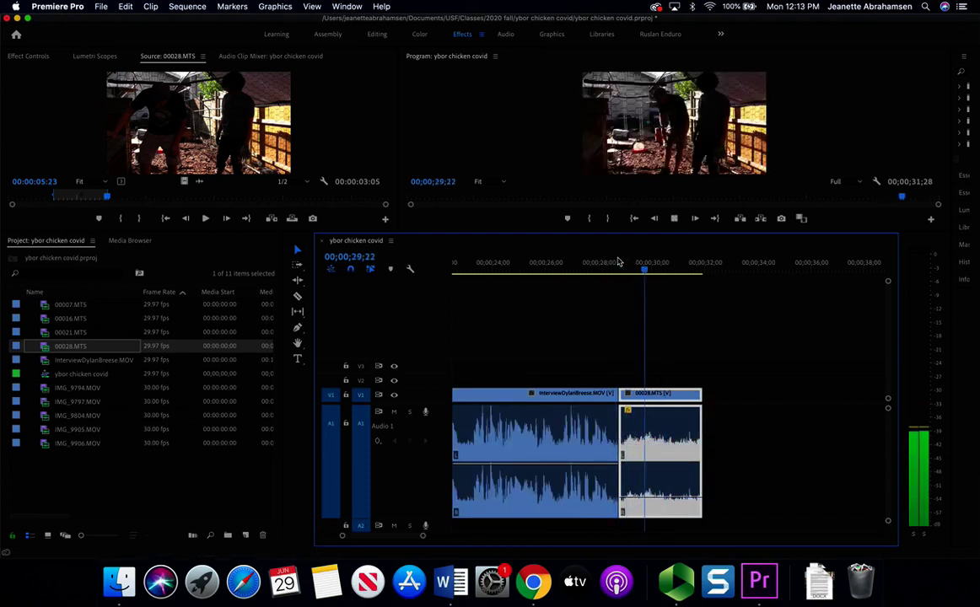
{"action": "key", "text": "space"}
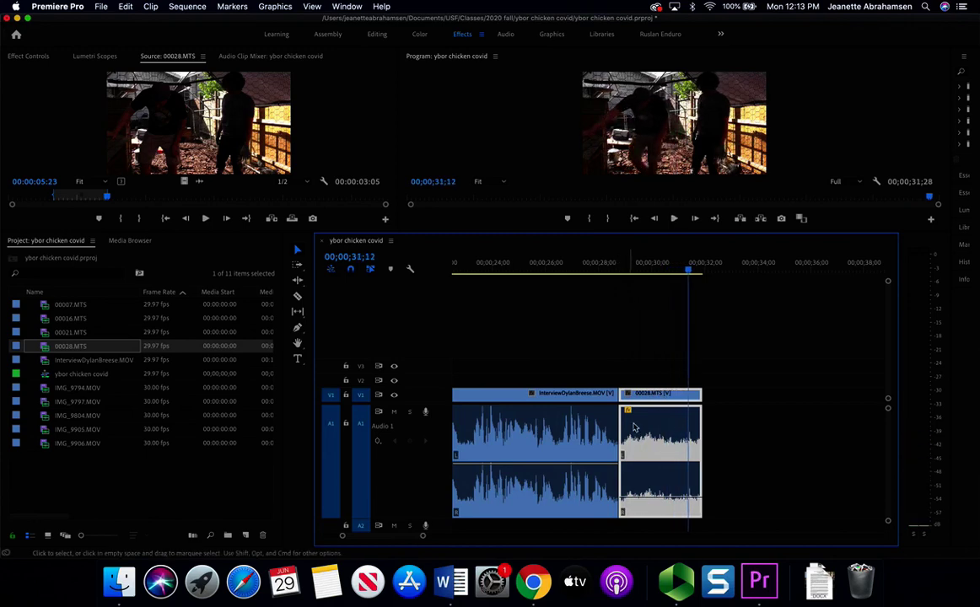
{"action": "left_click_drag", "start_coordinate": [644, 499], "coordinate": [645, 493]}
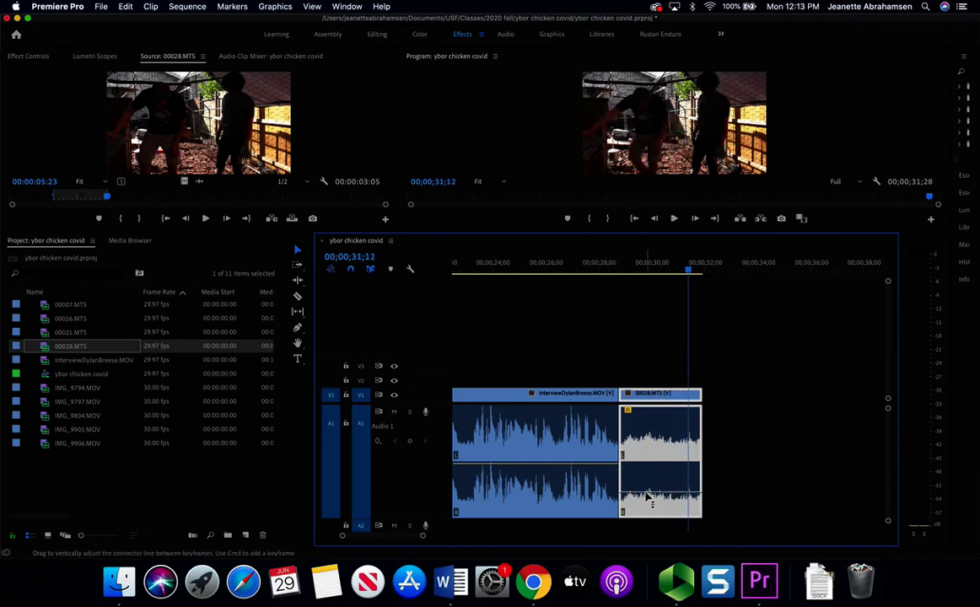
{"action": "left_click", "coordinate": [531, 581]}
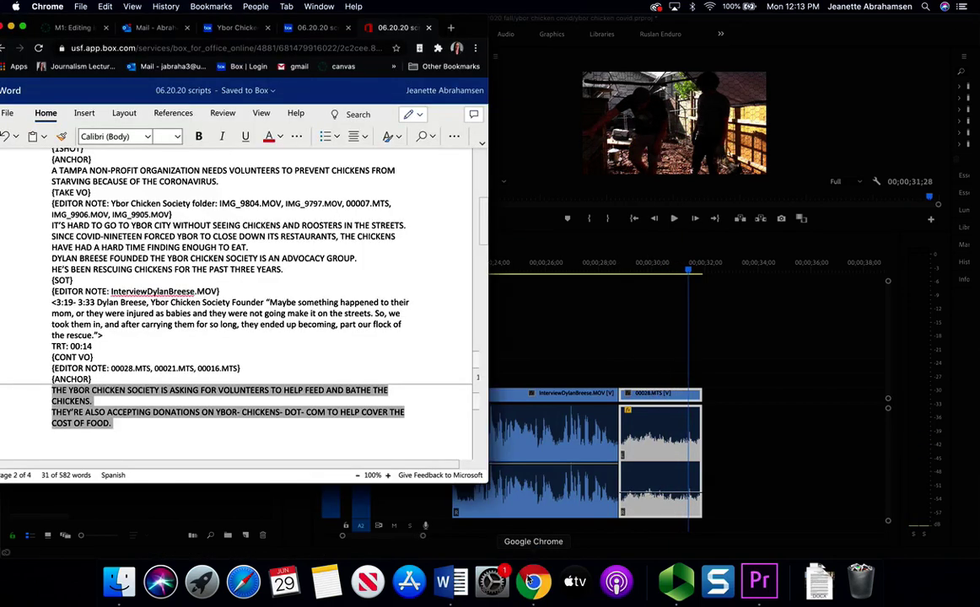
{"action": "left_click", "coordinate": [169, 500]}
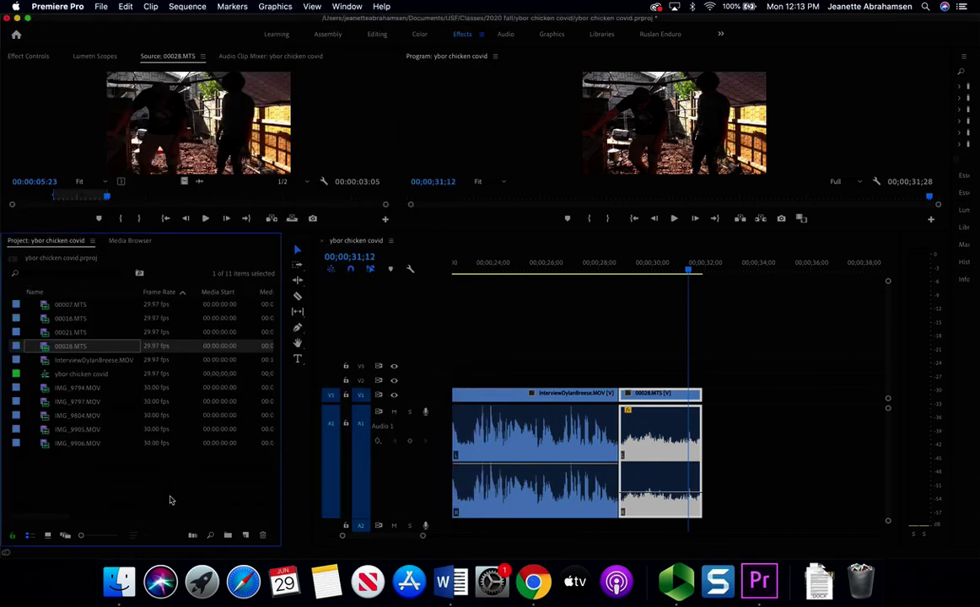
- Mark the 00021.MTS rooster shot from 2;13 to 5;00 and place it after 00028.MTS
{"action": "double_click", "coordinate": [81, 332]}
{"action": "left_click_drag", "start_coordinate": [14, 200], "coordinate": [81, 203]}
{"action": "key", "text": "i"}
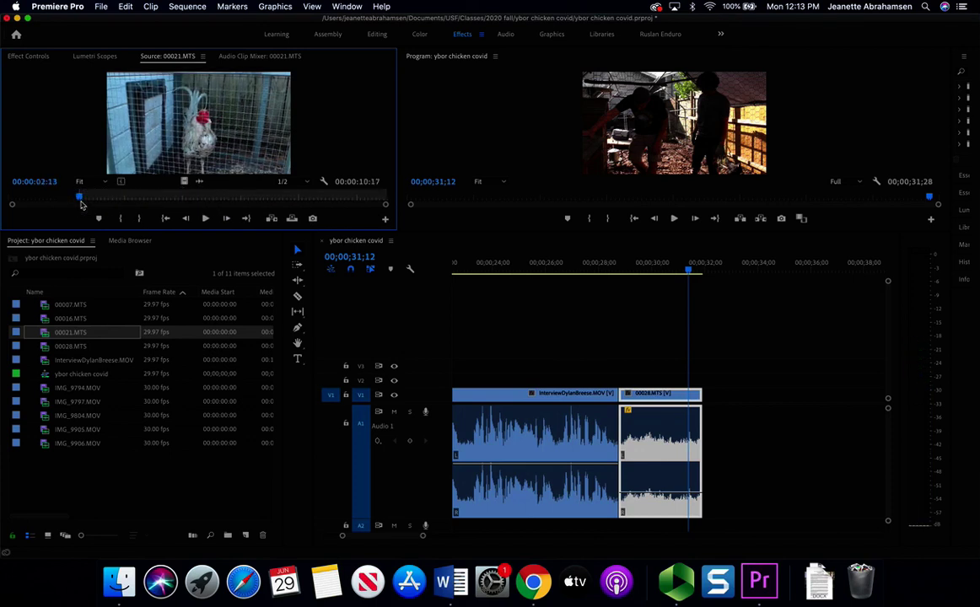
{"action": "key", "text": "space"}
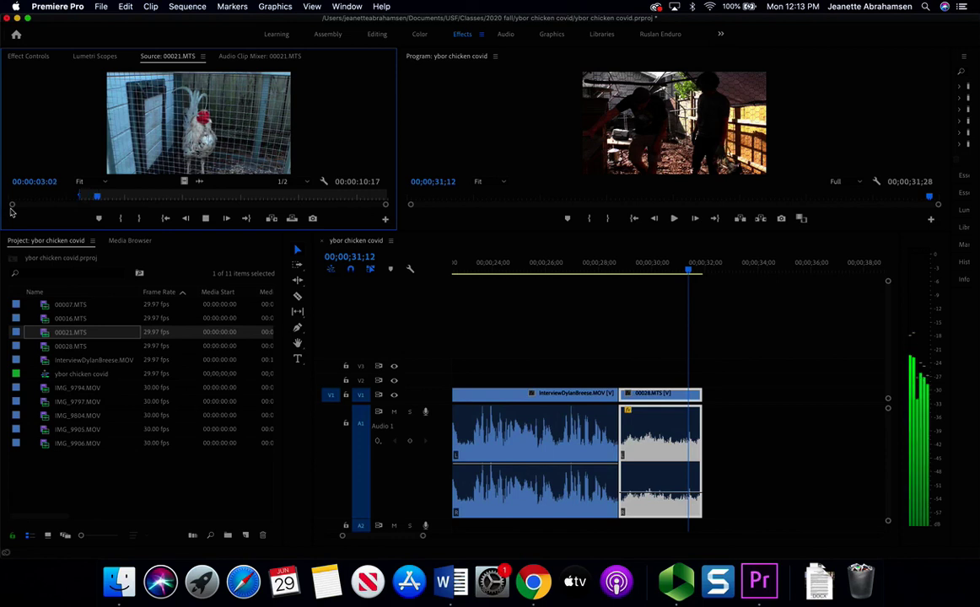
{"action": "key", "text": "space"}
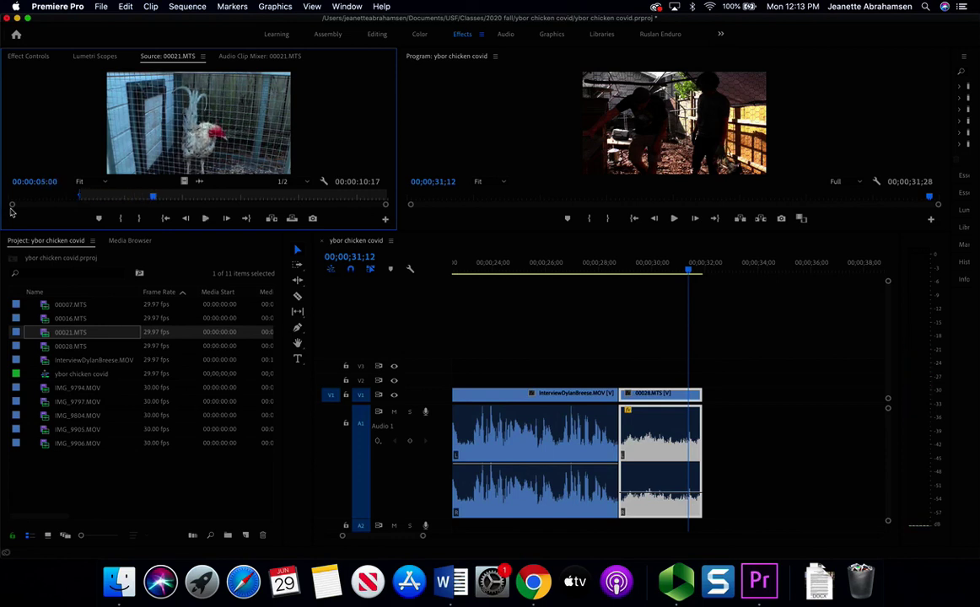
{"action": "key", "text": "o"}
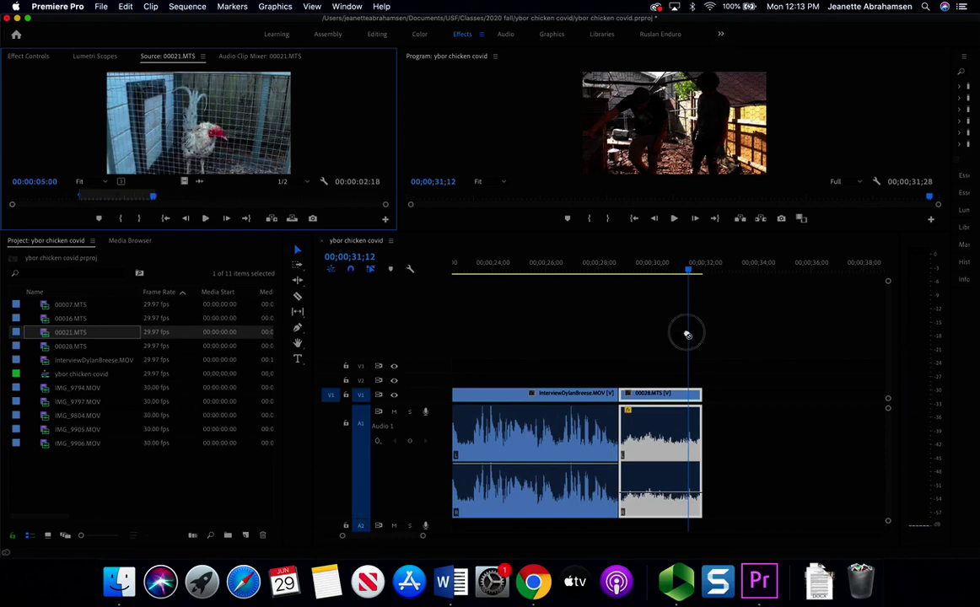
{"action": "left_click_drag", "start_coordinate": [687, 334], "coordinate": [706, 398]}
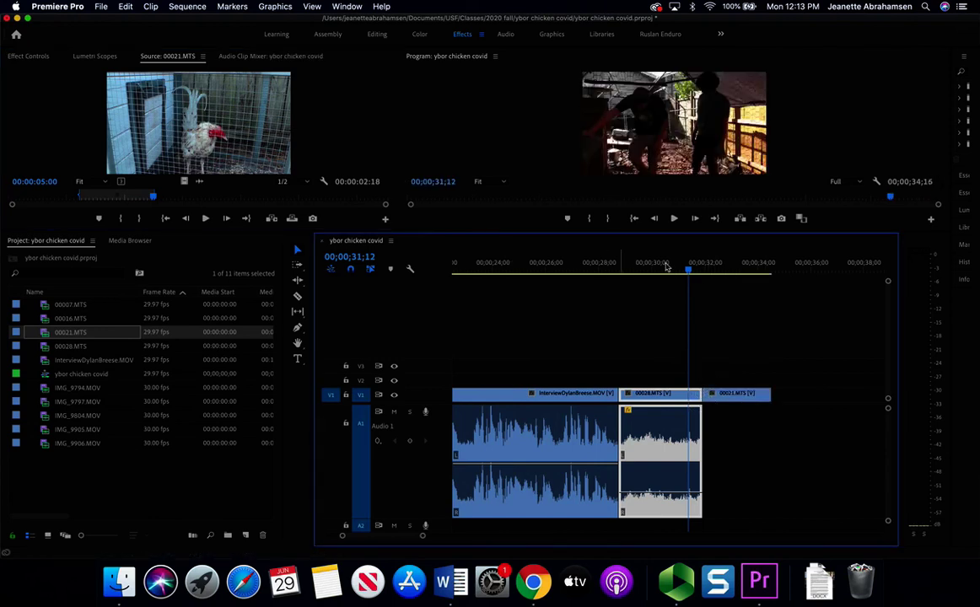
- Trim the rooster clip's end to the sequence end and try moving its audio up to A1
{"action": "left_click_drag", "start_coordinate": [690, 271], "coordinate": [774, 283]}
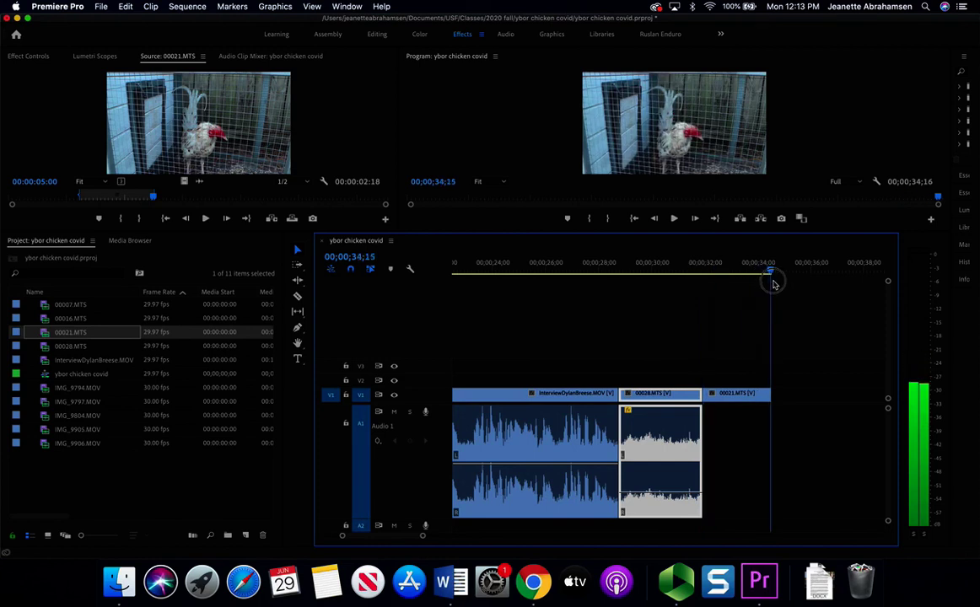
{"action": "left_click", "coordinate": [775, 269]}
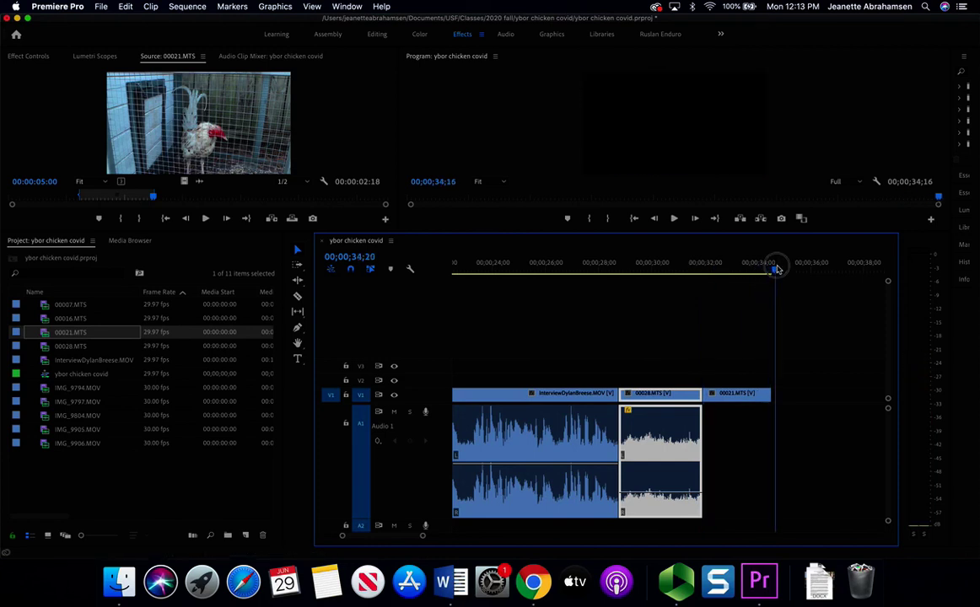
{"action": "left_click_drag", "start_coordinate": [770, 394], "coordinate": [774, 394]}
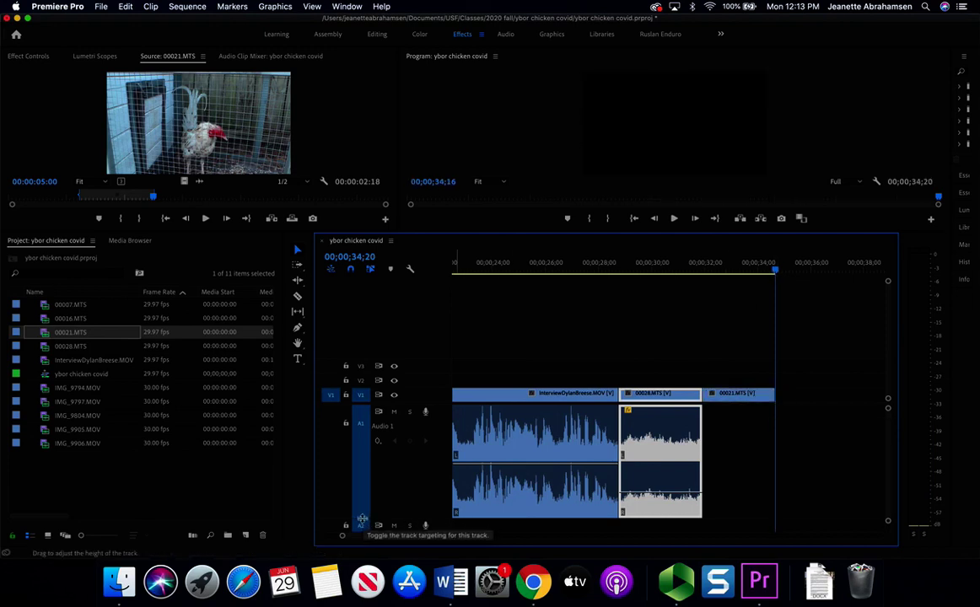
{"action": "left_click_drag", "start_coordinate": [362, 457], "coordinate": [363, 430]}
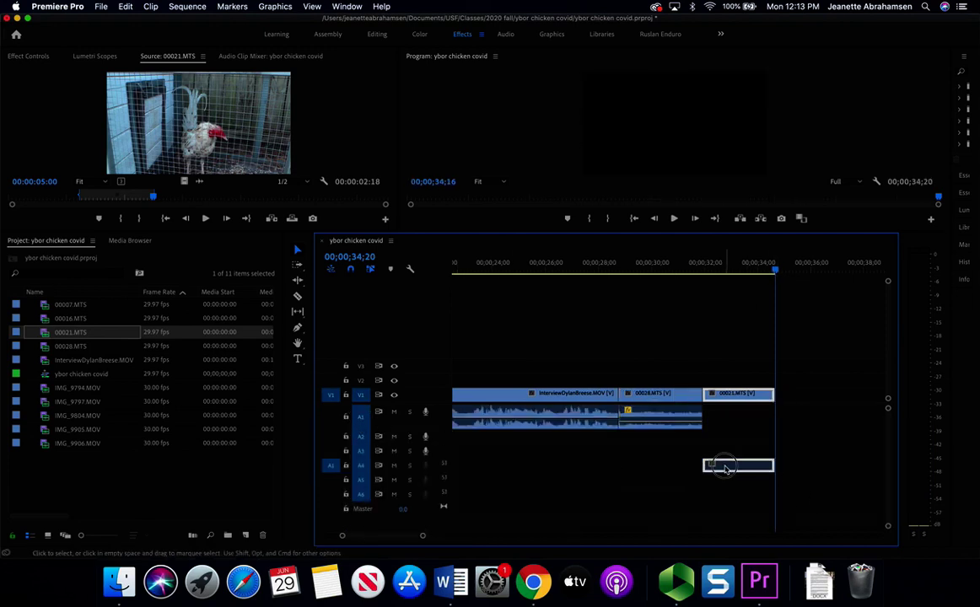
{"action": "left_click_drag", "start_coordinate": [742, 468], "coordinate": [737, 421]}
- Change the 00021.MTS clip channel format to Mono and accept the clip-in-use warning
{"action": "right_click", "coordinate": [52, 337]}
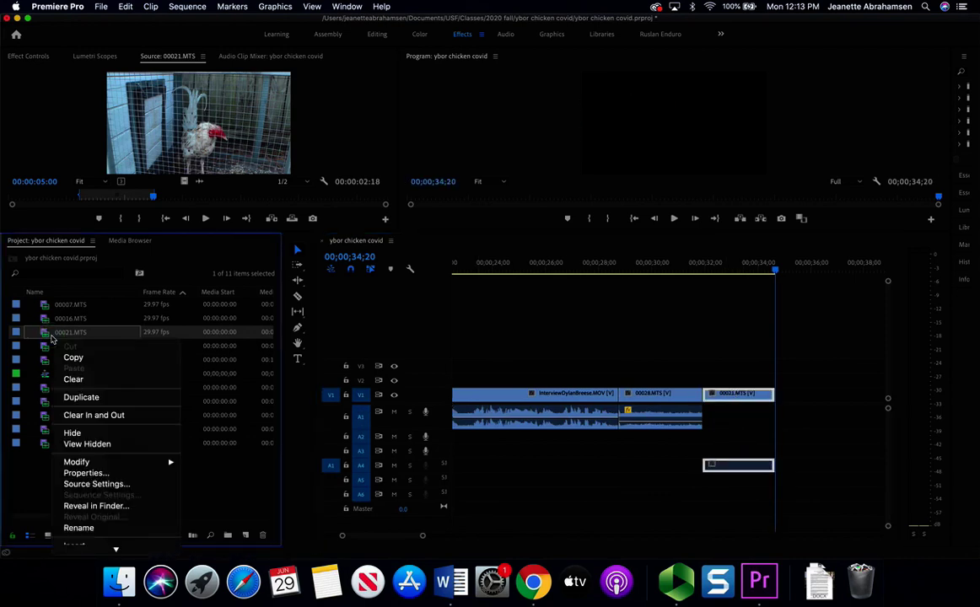
{"action": "mouse_move", "coordinate": [141, 463]}
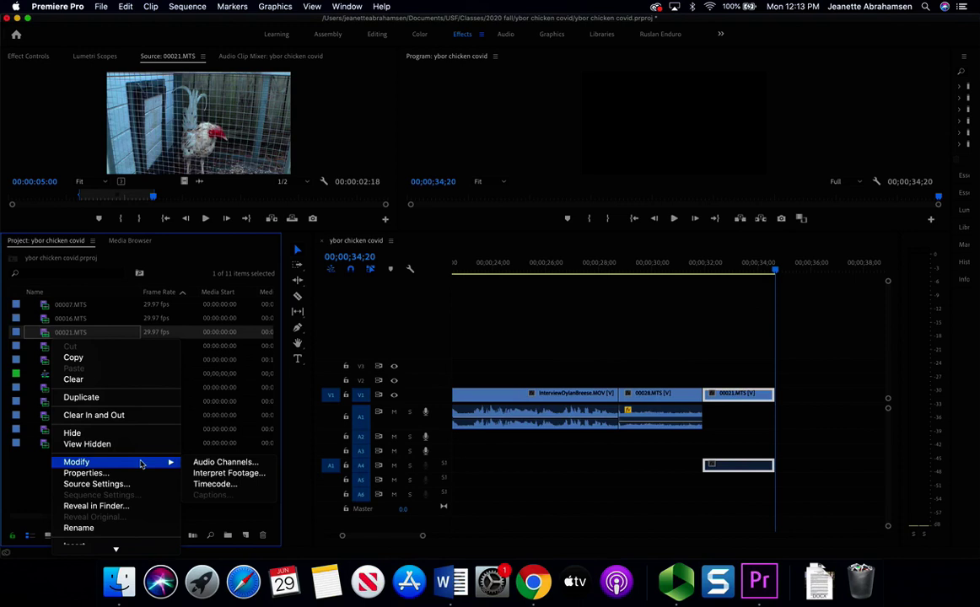
{"action": "left_click", "coordinate": [221, 462]}
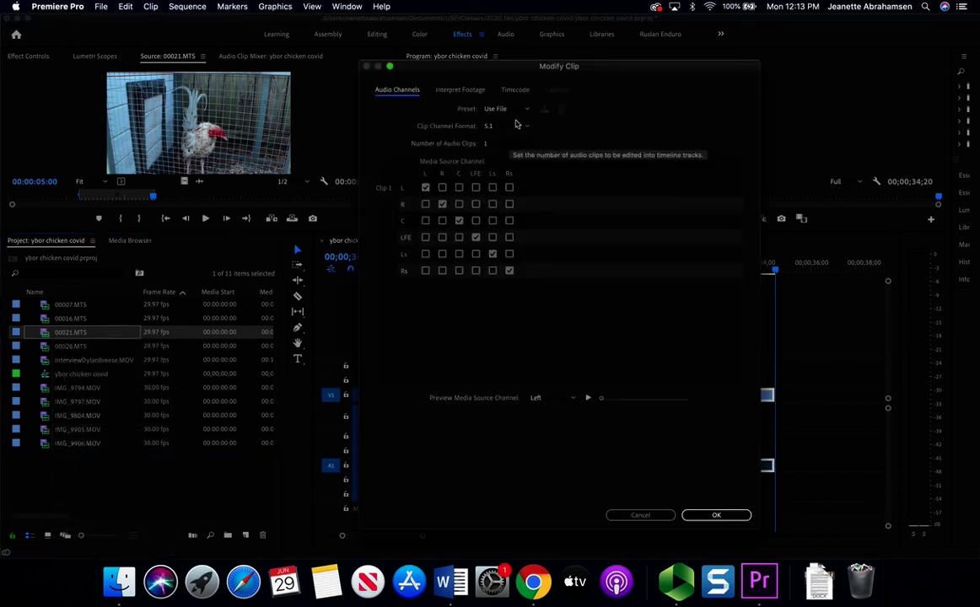
{"action": "left_click", "coordinate": [518, 125]}
{"action": "left_click", "coordinate": [510, 137]}
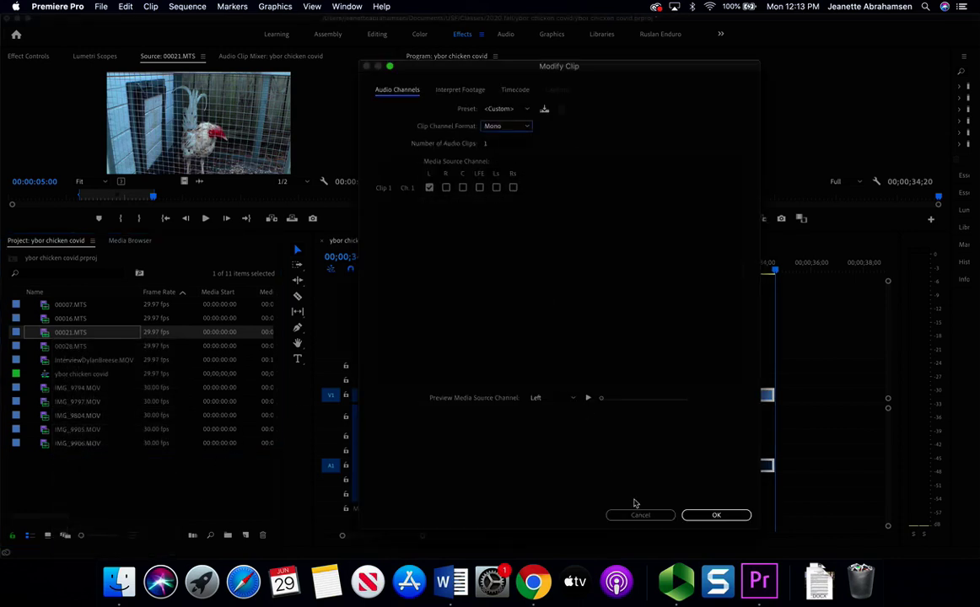
{"action": "left_click", "coordinate": [716, 514]}
{"action": "left_click", "coordinate": [589, 310]}
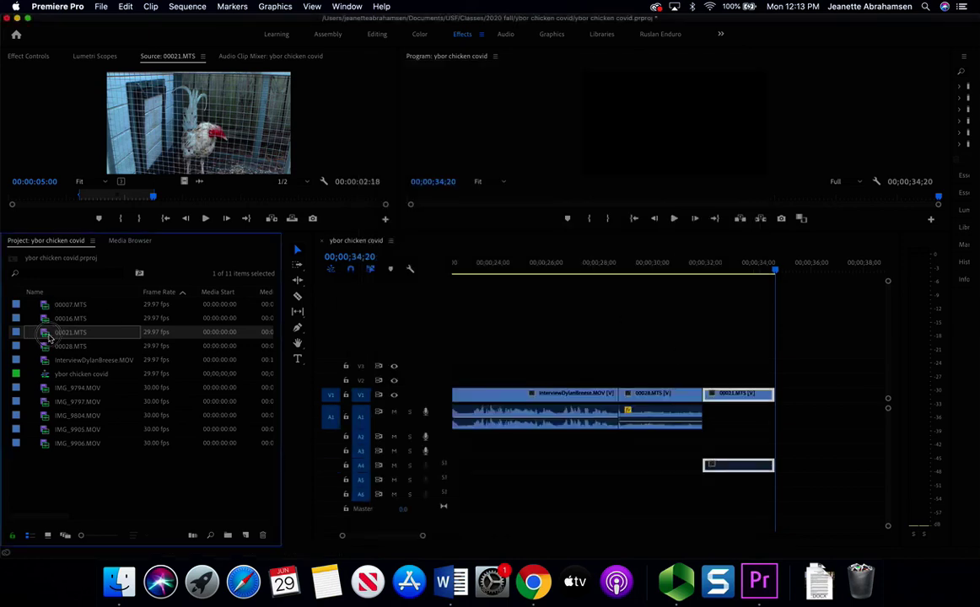
- Re-add the mono 00021.MTS at the sequence end, delete the old copy and ripple-delete the gap
{"action": "left_click_drag", "start_coordinate": [49, 338], "coordinate": [782, 407]}
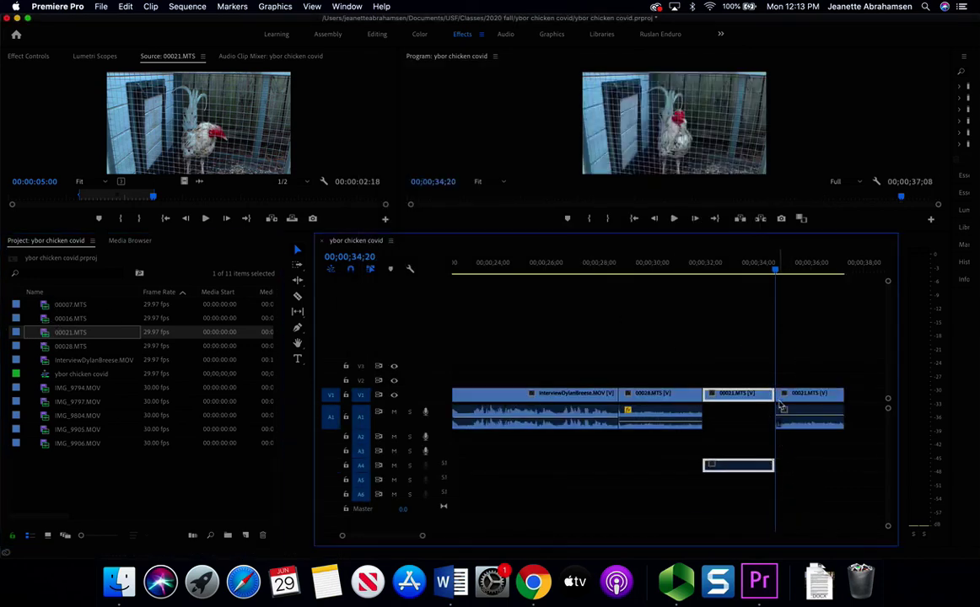
{"action": "key", "text": "Delete"}
{"action": "right_click", "coordinate": [735, 400]}
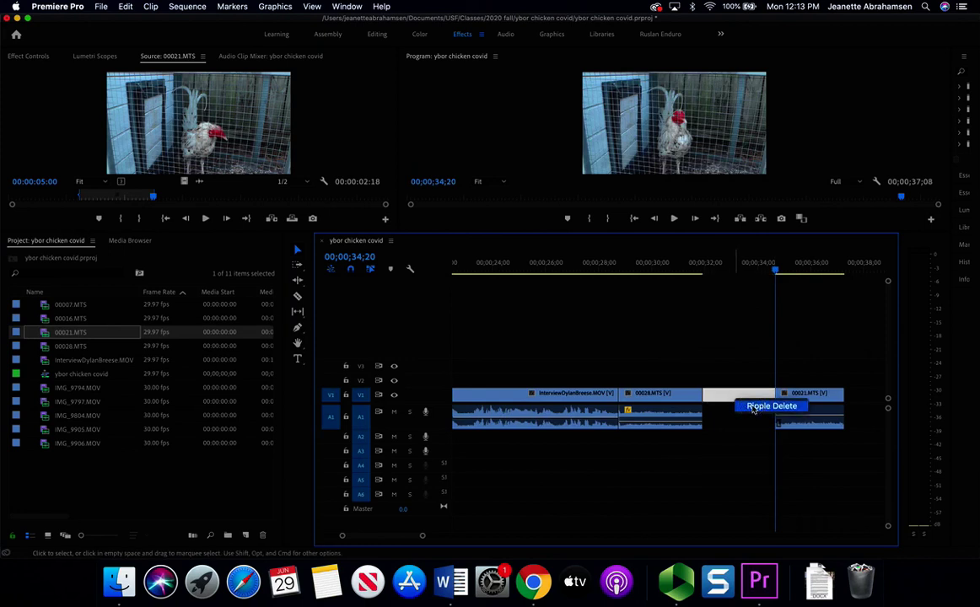
{"action": "left_click", "coordinate": [751, 407]}
{"action": "left_click_drag", "start_coordinate": [701, 263], "coordinate": [686, 266]}
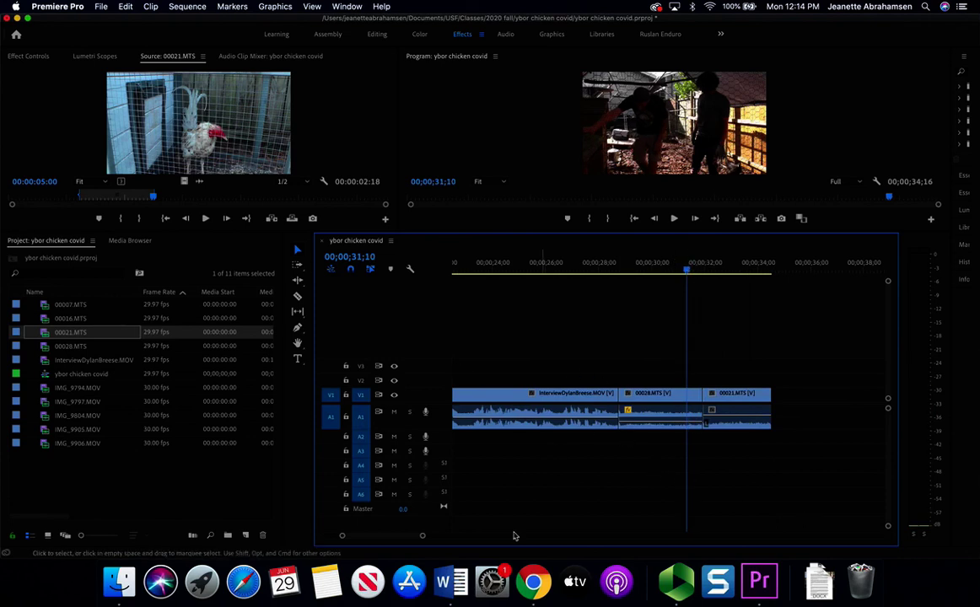
- Move the two B-roll audio clips from A1 down to A2 and play back to check
{"action": "left_click_drag", "start_coordinate": [423, 537], "coordinate": [485, 538]}
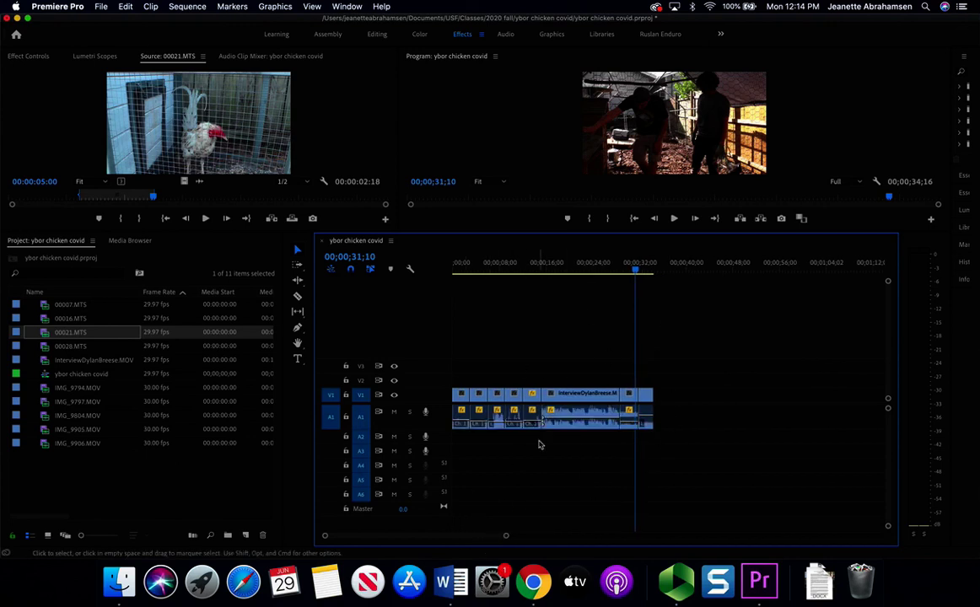
{"action": "left_click", "coordinate": [463, 415]}
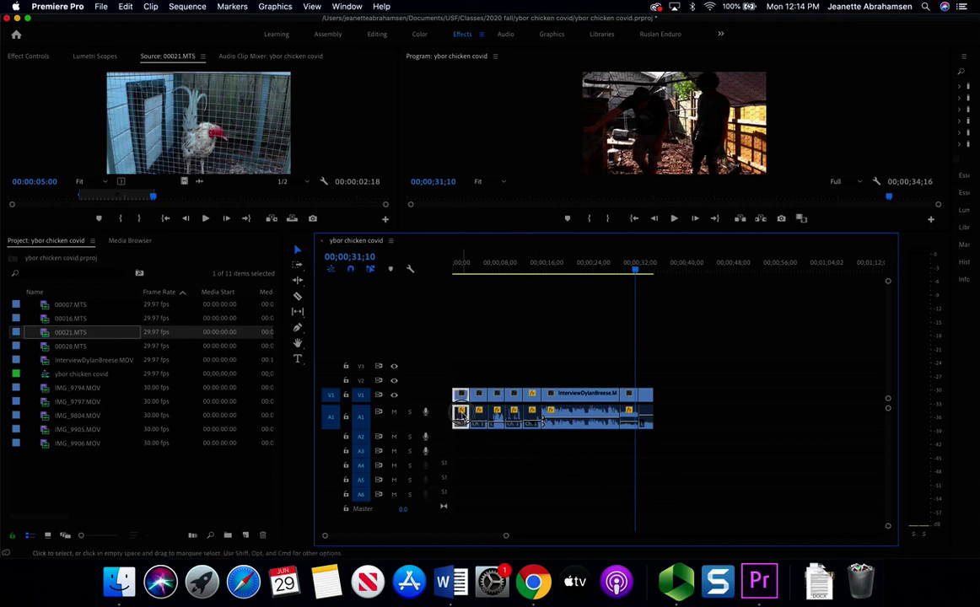
{"action": "left_click_drag", "start_coordinate": [461, 415], "coordinate": [531, 435]}
{"action": "left_click", "coordinate": [531, 417]}
{"action": "mouse_move", "coordinate": [636, 421]}
{"action": "left_mouse_down"}
{"action": "mouse_move", "coordinate": [630, 434]}
{"action": "mouse_move", "coordinate": [646, 436]}
{"action": "left_mouse_up"}
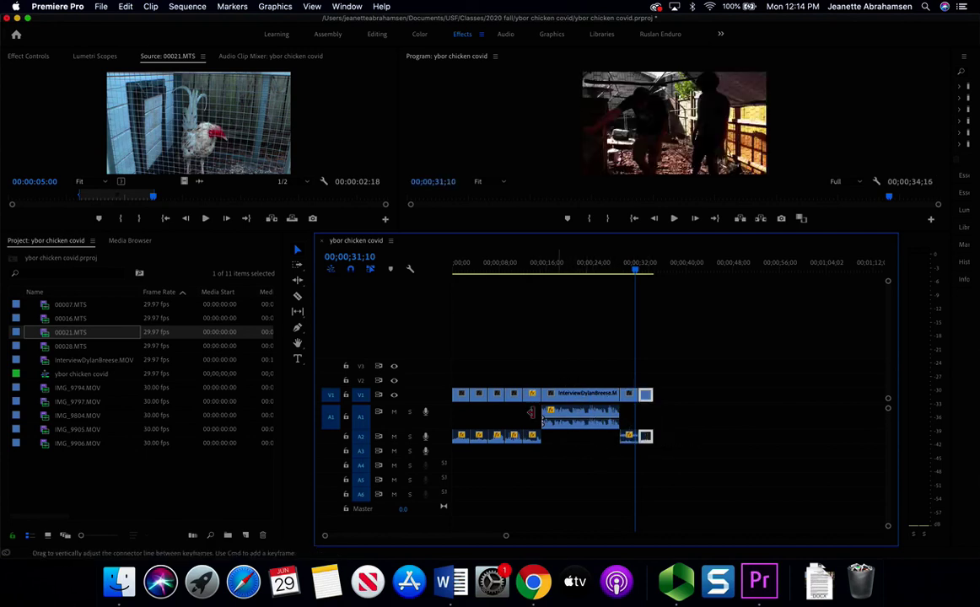
{"action": "key", "text": "space"}
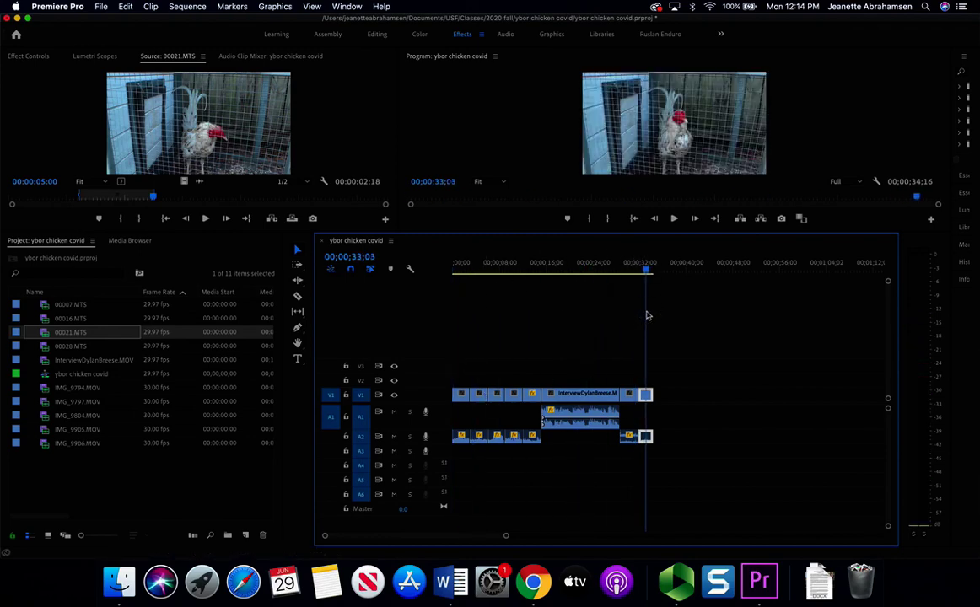
- Check the script again, then select 00016.MTS in the Project panel
{"action": "left_click", "coordinate": [533, 582]}
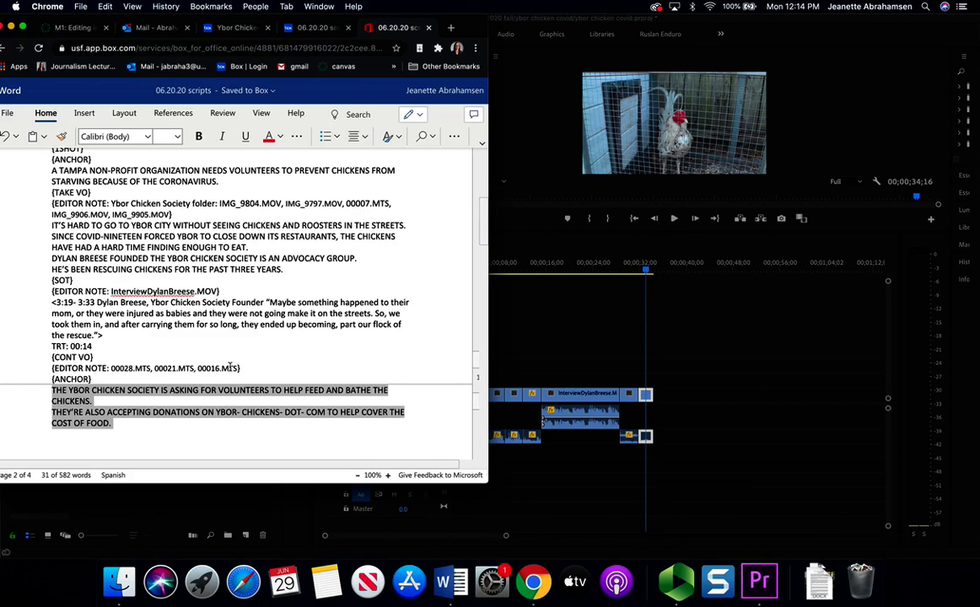
{"action": "left_click", "coordinate": [188, 508]}
{"action": "left_click", "coordinate": [78, 319]}
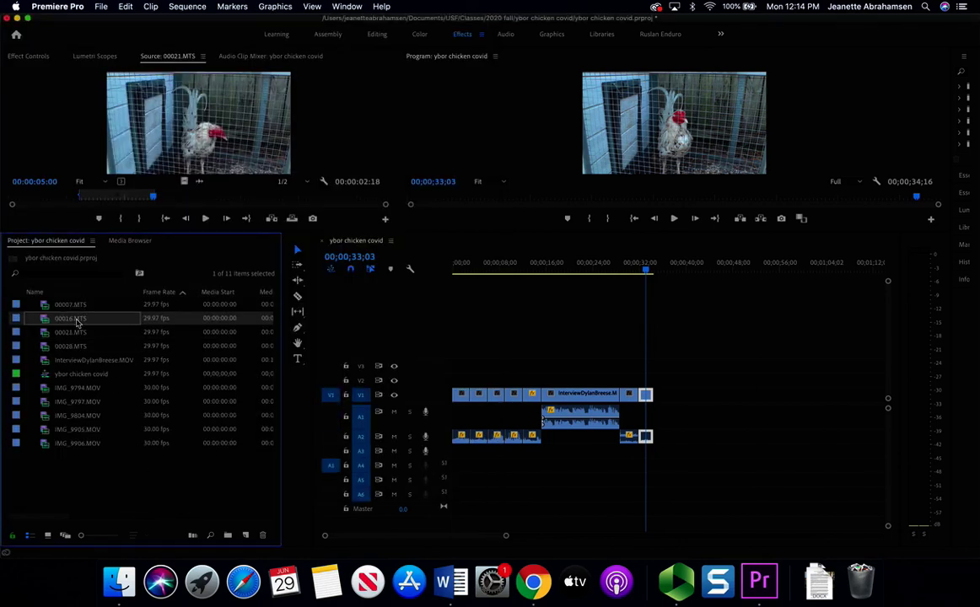
- Load 00016.MTS in the Source monitor, scrub its feeder and rooster footage, then switch to Chrome
{"action": "double_click", "coordinate": [78, 319]}
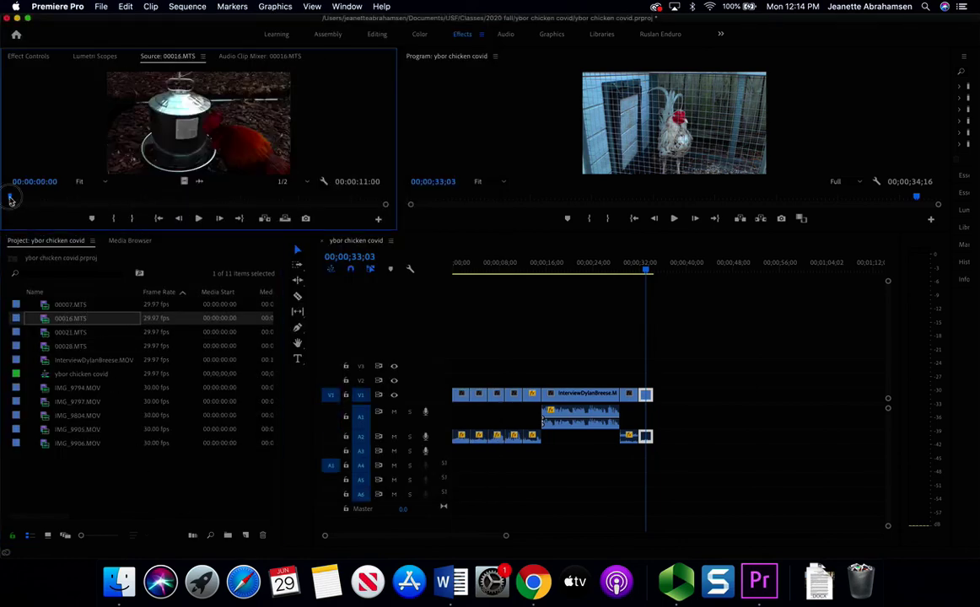
{"action": "left_click_drag", "start_coordinate": [11, 196], "coordinate": [178, 200]}
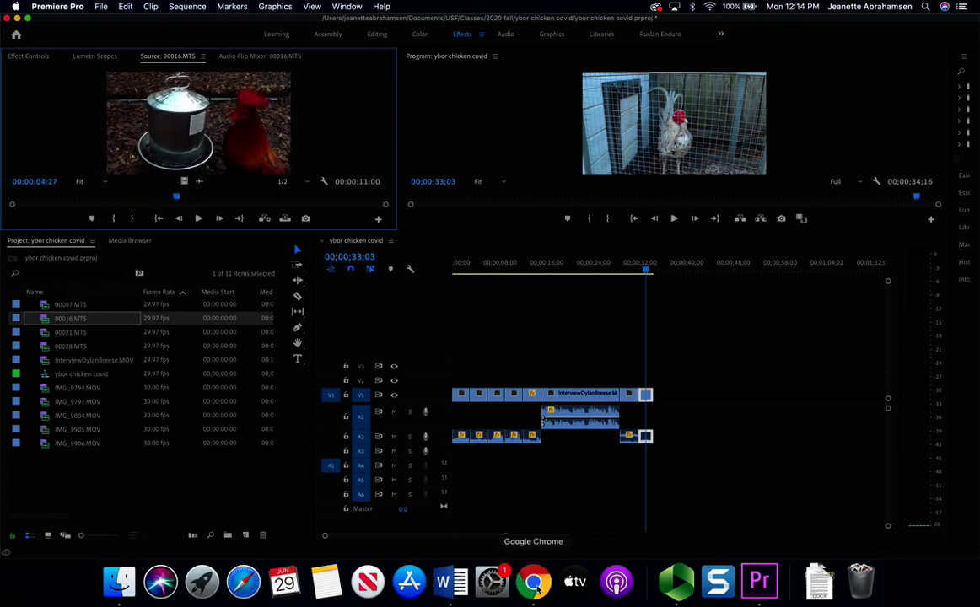
{"action": "left_click", "coordinate": [535, 582]}
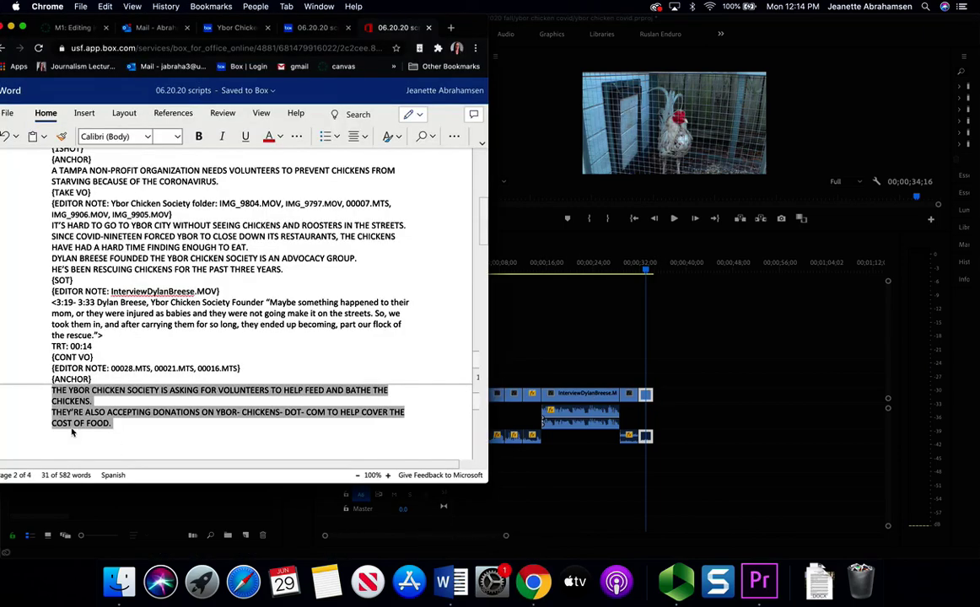
{"action": "left_click", "coordinate": [72, 422]}
{"action": "left_click_drag", "start_coordinate": [110, 424], "coordinate": [48, 407]}
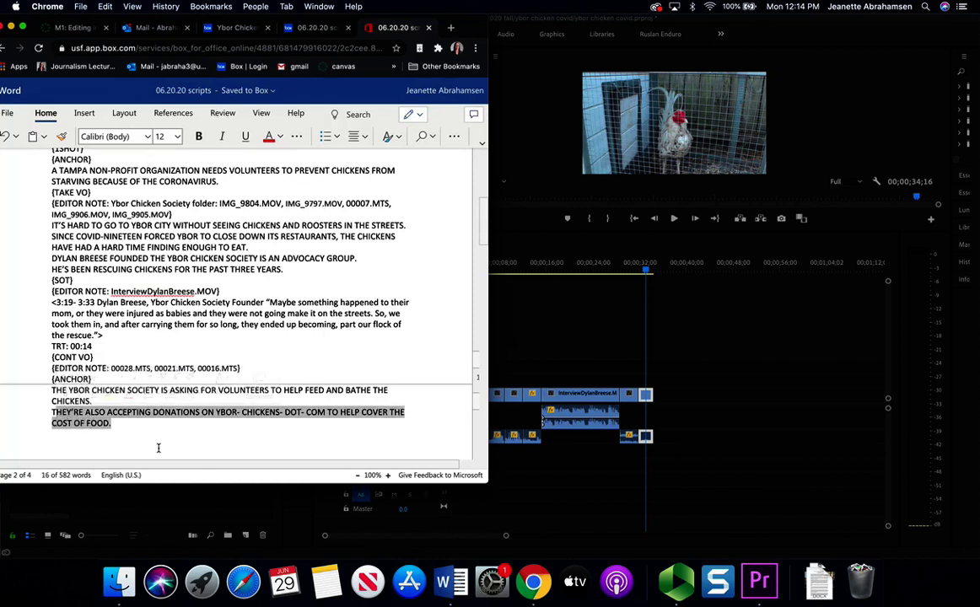
{"action": "mouse_move", "coordinate": [221, 391]}
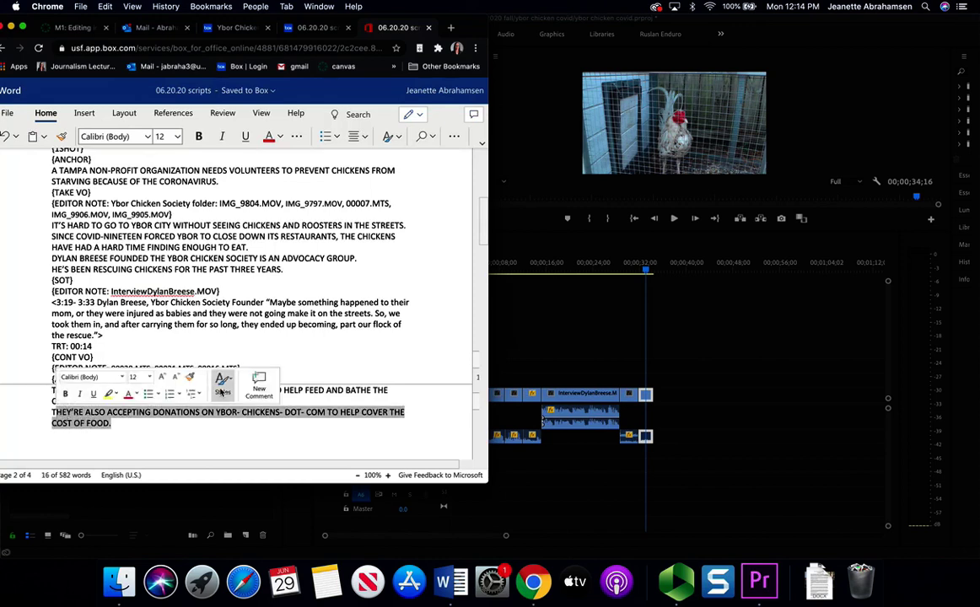
{"action": "left_click", "coordinate": [212, 433]}
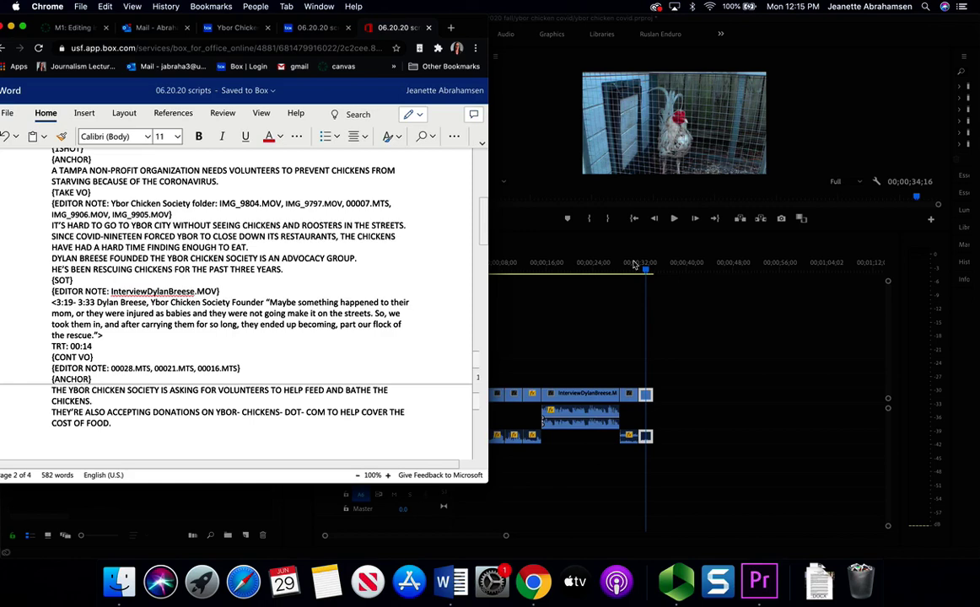
{"action": "left_click", "coordinate": [635, 265]}
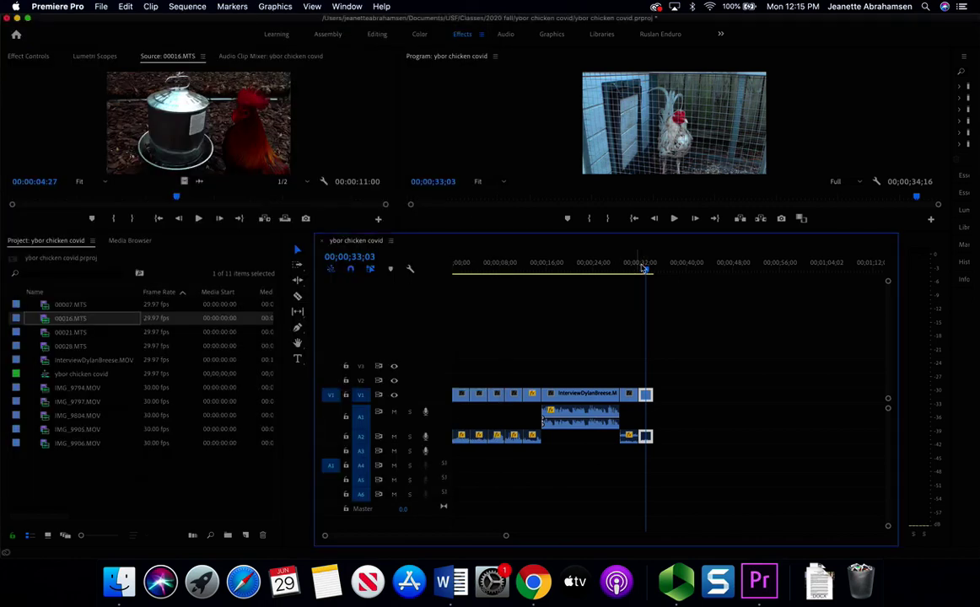
- Mark a 00016.MTS source range starting near 2;27 and place it after the last clip
{"action": "left_click", "coordinate": [178, 200]}
{"action": "key", "text": "i"}
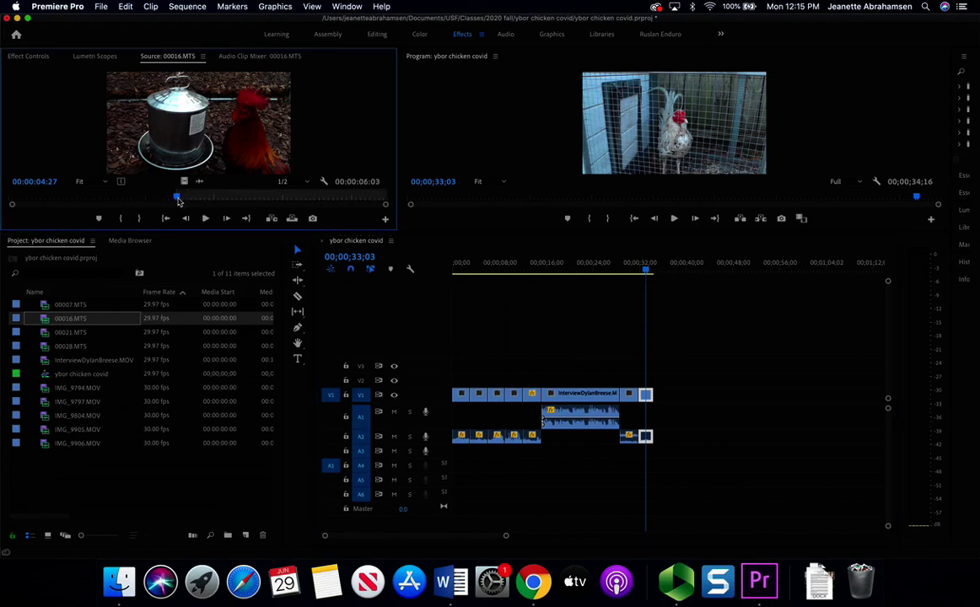
{"action": "left_click_drag", "start_coordinate": [178, 200], "coordinate": [385, 213]}
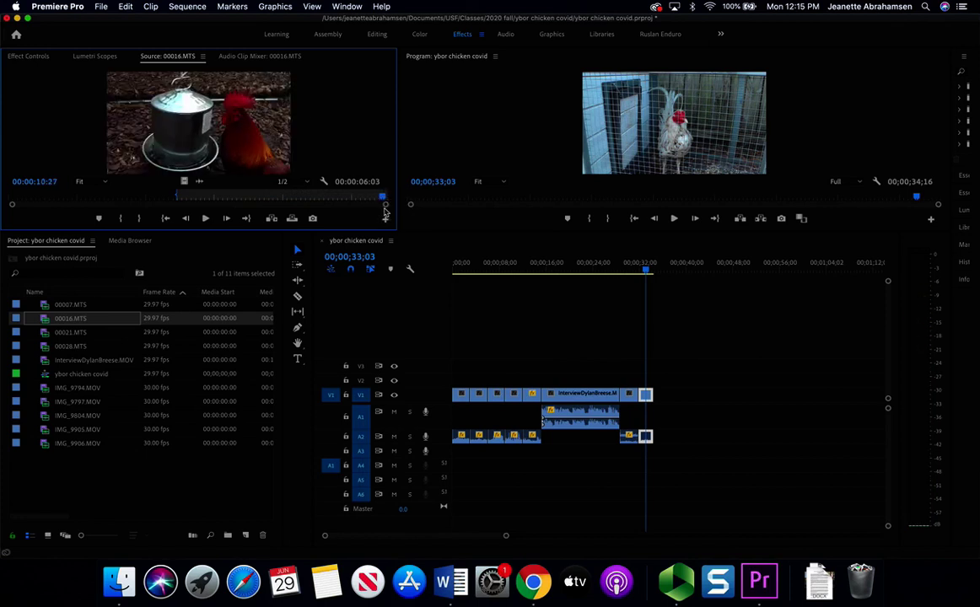
{"action": "left_click_drag", "start_coordinate": [177, 198], "coordinate": [107, 195]}
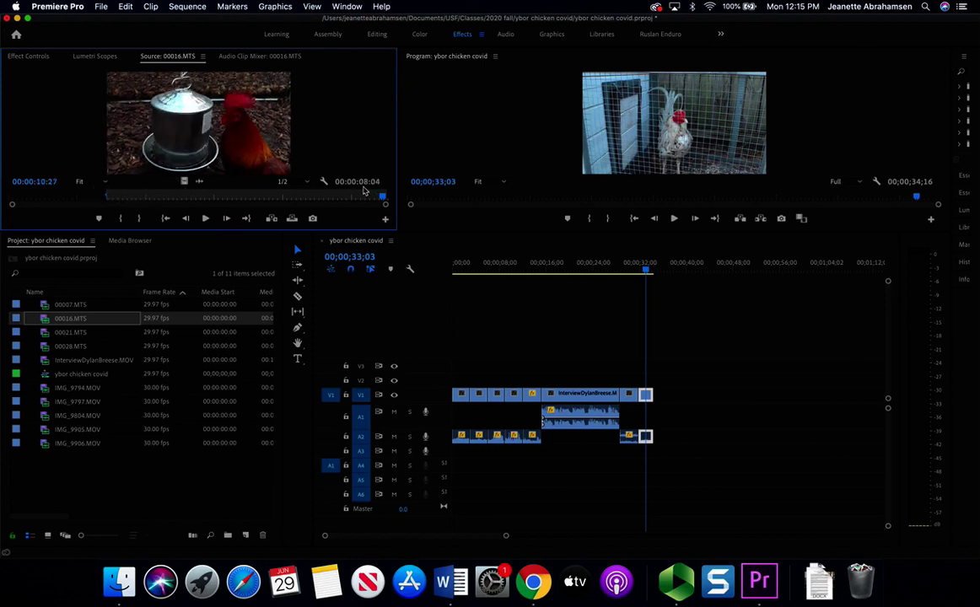
{"action": "mouse_move", "coordinate": [384, 201]}
{"action": "left_mouse_down"}
{"action": "mouse_move", "coordinate": [105, 194]}
{"action": "mouse_move", "coordinate": [379, 195]}
{"action": "left_mouse_up"}
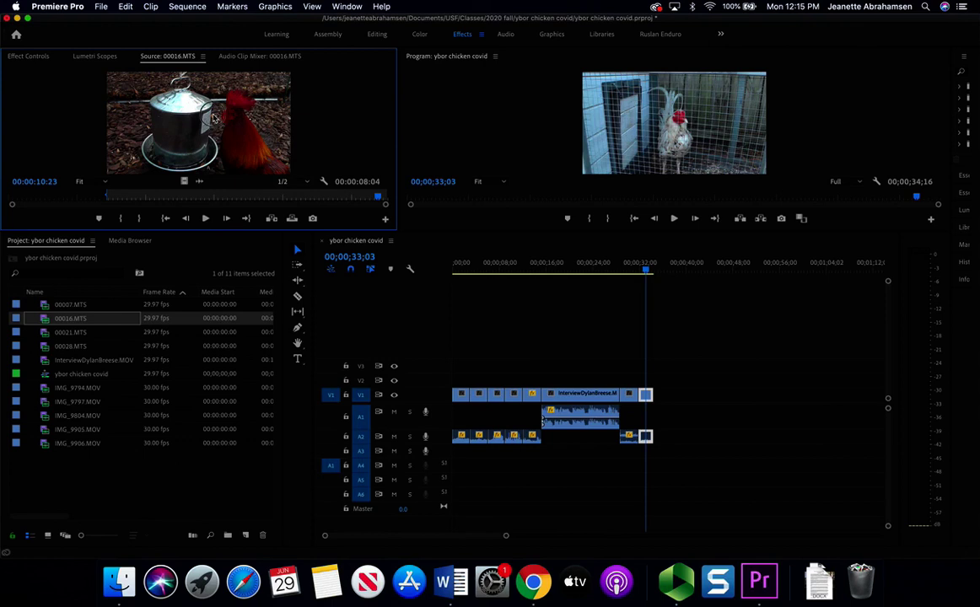
{"action": "left_click_drag", "start_coordinate": [214, 119], "coordinate": [676, 406]}
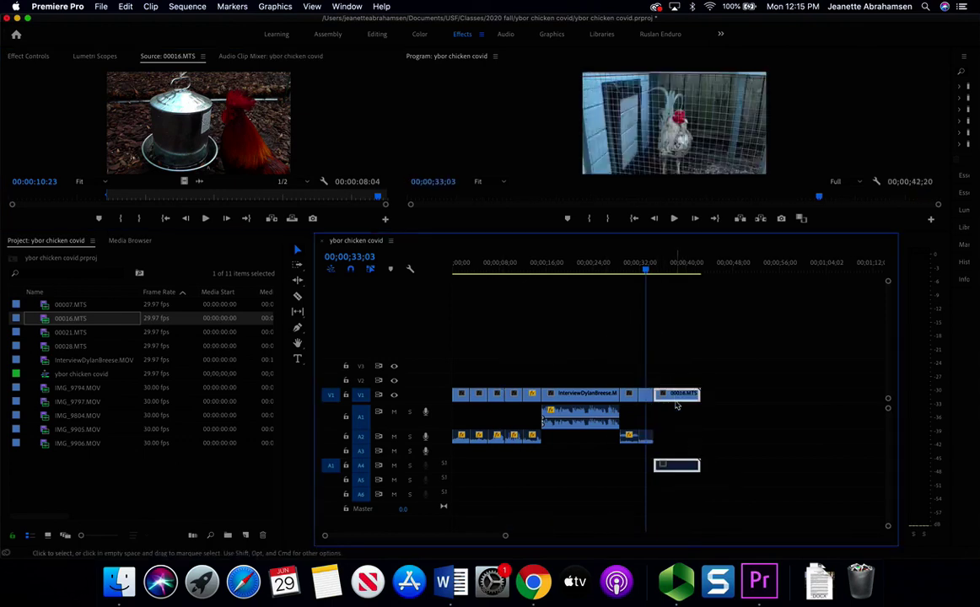
- Inspect the timeline 00016.MTS clip's audio channels and enlarge track A4 to view its waveform
{"action": "right_click", "coordinate": [674, 396]}
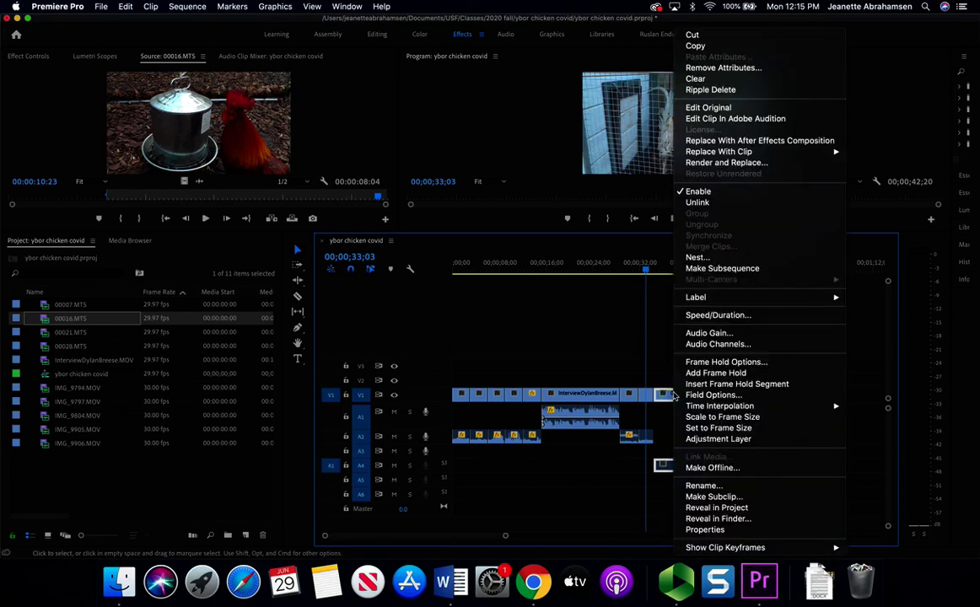
{"action": "left_click", "coordinate": [716, 344]}
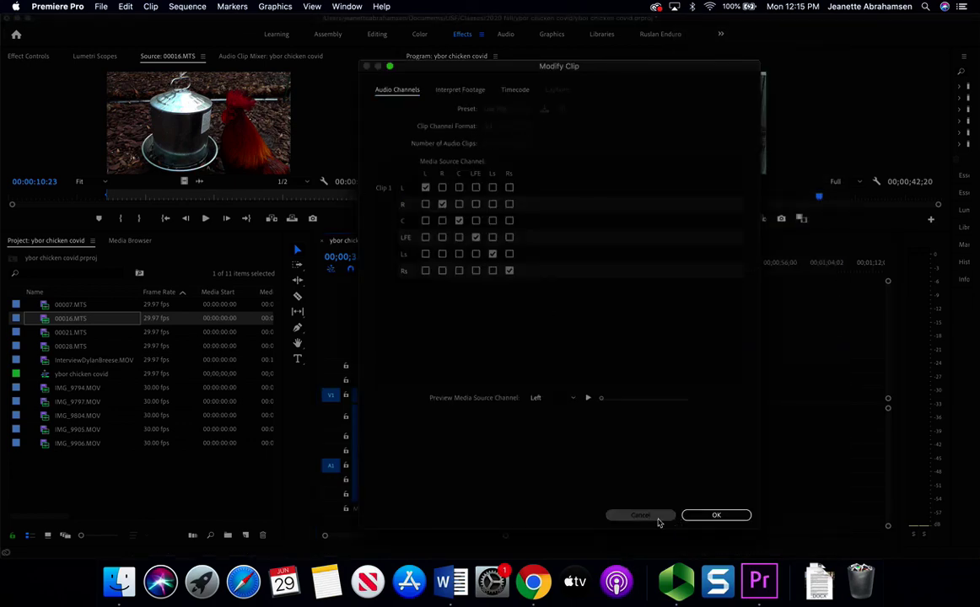
{"action": "left_click", "coordinate": [657, 515]}
{"action": "left_click_drag", "start_coordinate": [647, 268], "coordinate": [675, 269]}
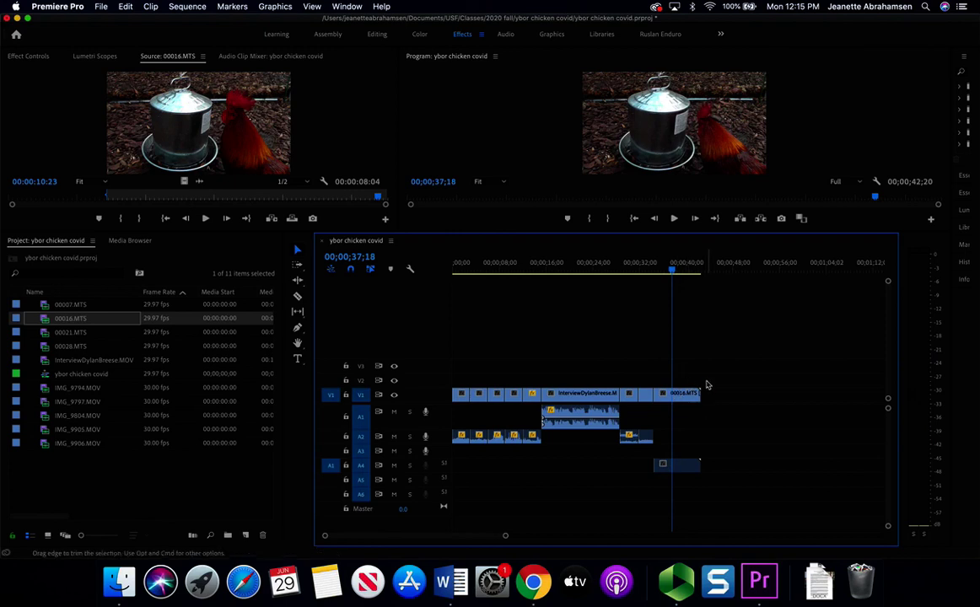
{"action": "left_click", "coordinate": [673, 468]}
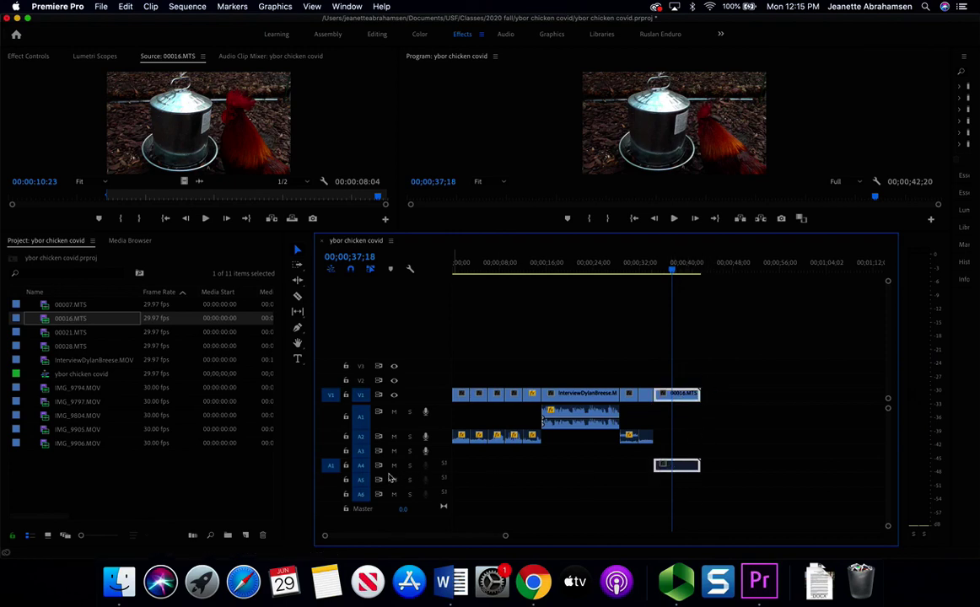
{"action": "double_click", "coordinate": [362, 466]}
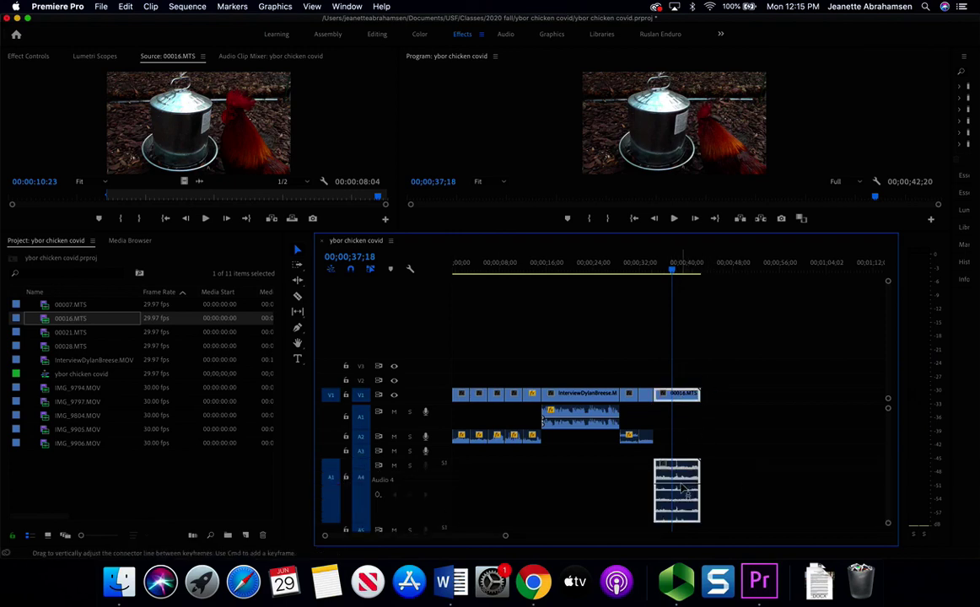
- Set the 00016.MTS project item's clip channel format to Mono and confirm the in-use change
{"action": "right_click", "coordinate": [71, 320]}
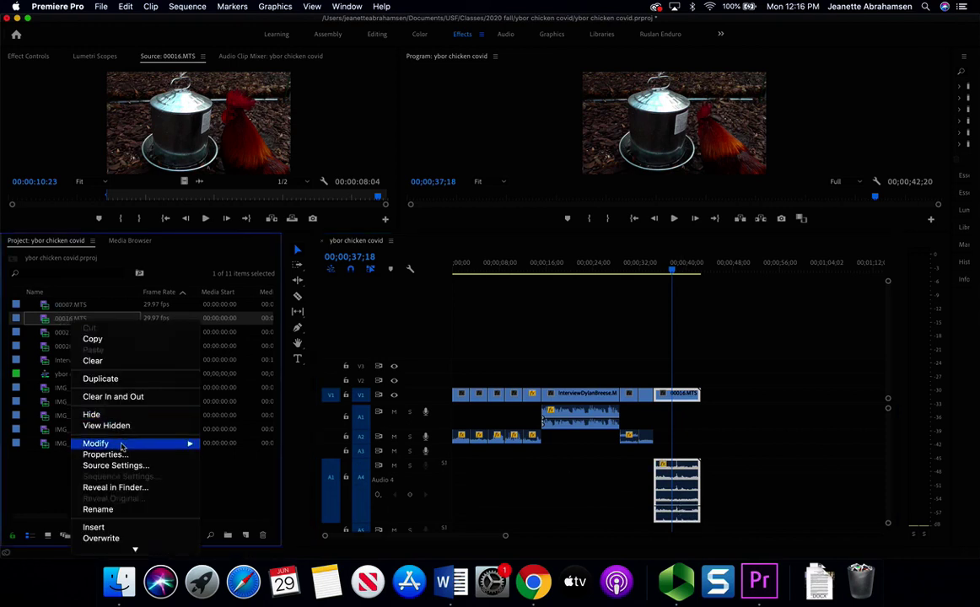
{"action": "mouse_move", "coordinate": [125, 444]}
{"action": "left_click", "coordinate": [223, 444]}
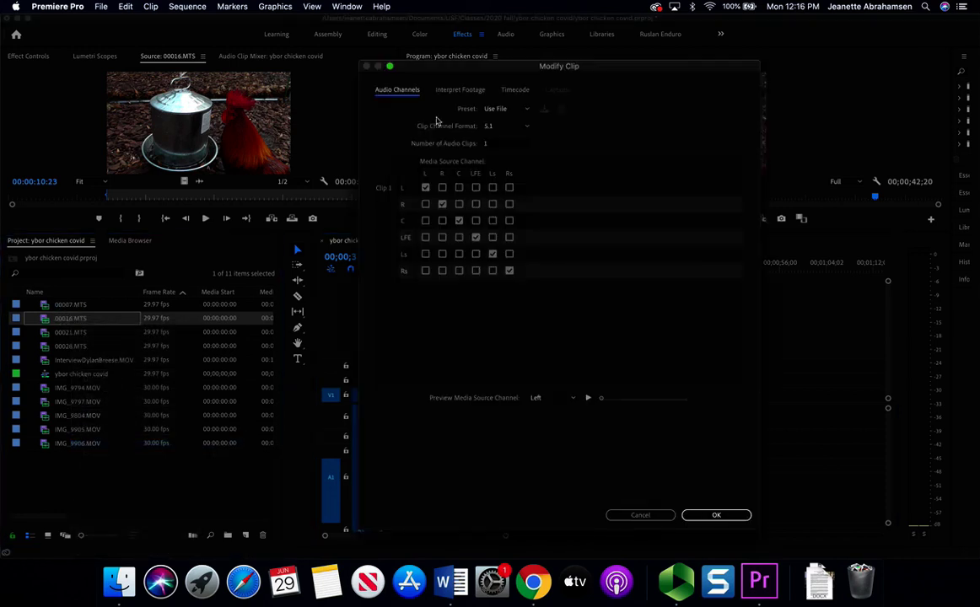
{"action": "left_click", "coordinate": [519, 125]}
{"action": "left_click", "coordinate": [499, 137]}
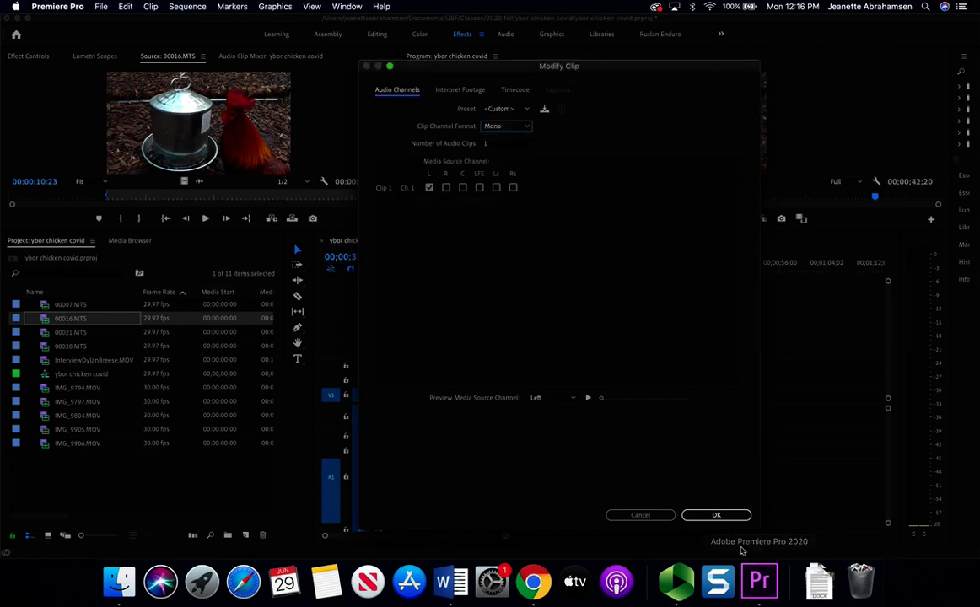
{"action": "left_click", "coordinate": [716, 515]}
{"action": "left_click", "coordinate": [586, 310]}
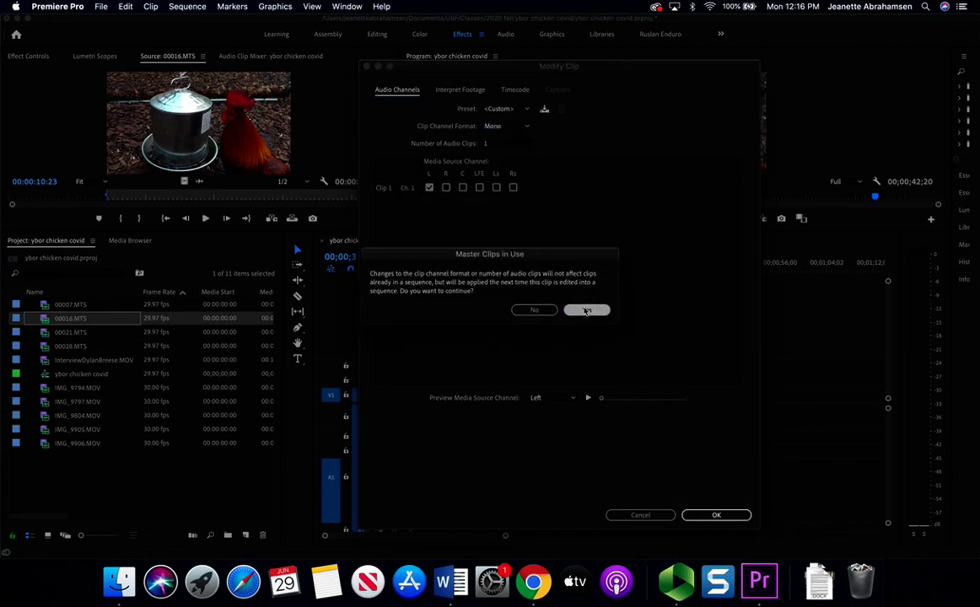
- Add the mono 00016.MTS at the sequence end with its audio on A2, making A2 taller
{"action": "left_click_drag", "start_coordinate": [66, 317], "coordinate": [668, 396]}
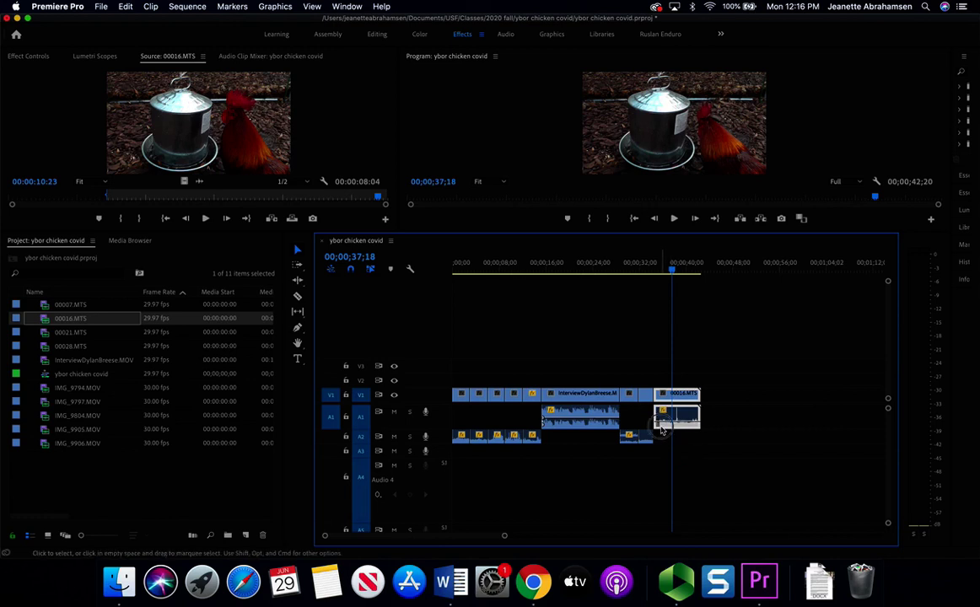
{"action": "left_click_drag", "start_coordinate": [675, 396], "coordinate": [666, 438]}
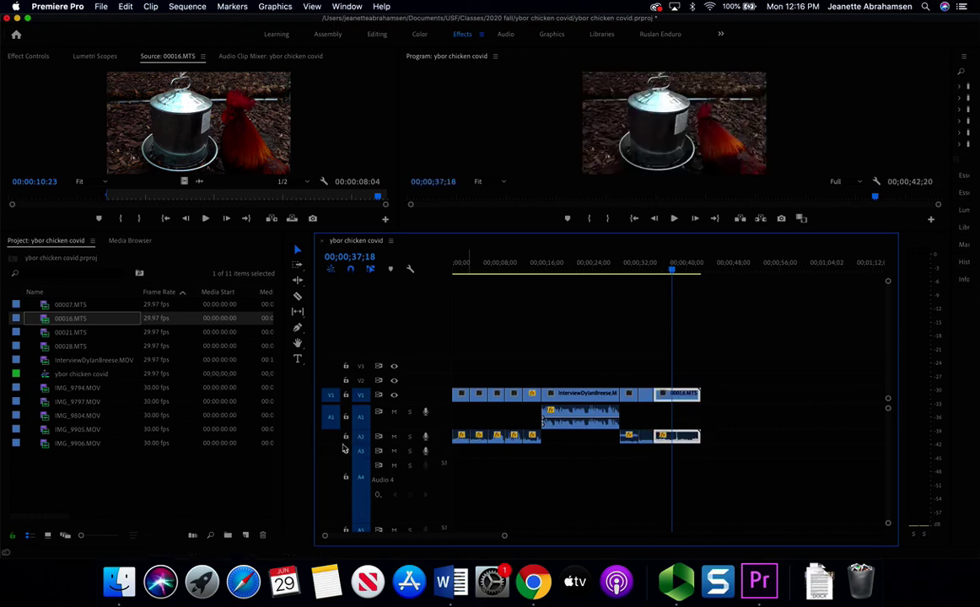
{"action": "left_click_drag", "start_coordinate": [344, 443], "coordinate": [344, 487]}
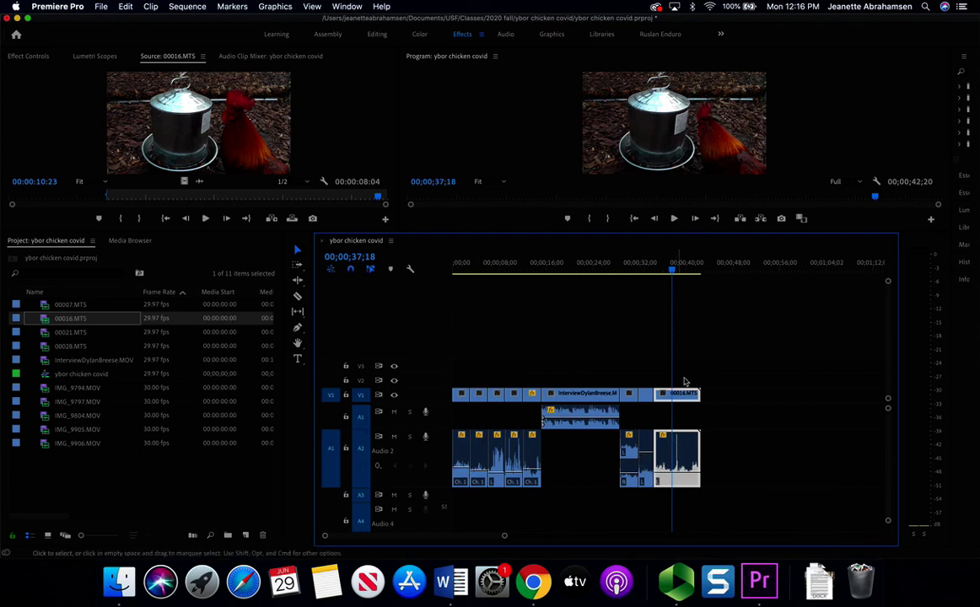
- Play the new closing clip and the ending from just before it
{"action": "left_click_drag", "start_coordinate": [658, 268], "coordinate": [674, 274]}
{"action": "key", "text": "space"}
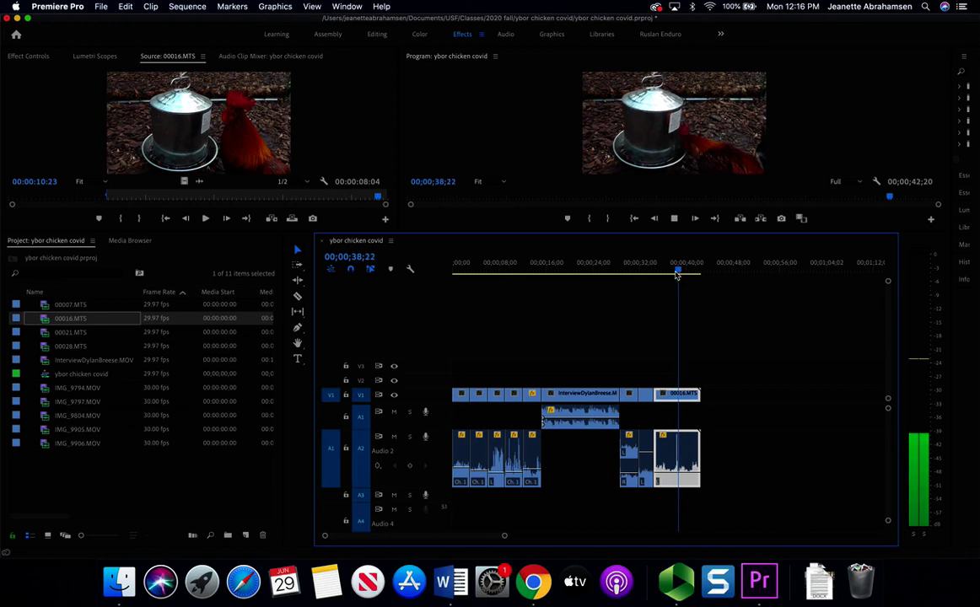
{"action": "key", "text": "space"}
{"action": "left_click_drag", "start_coordinate": [665, 263], "coordinate": [651, 263]}
{"action": "key", "text": "space"}
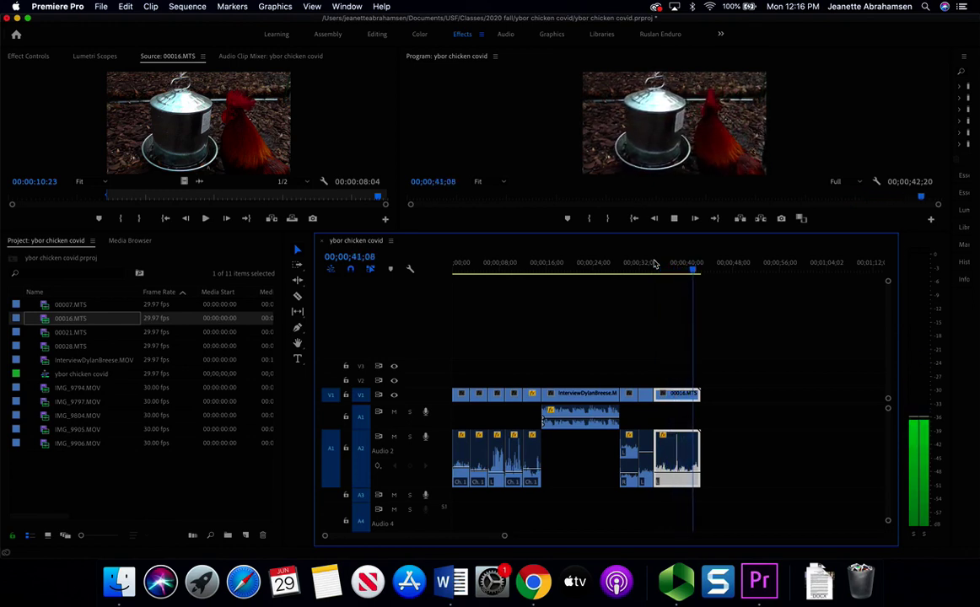
{"action": "key", "text": "space"}
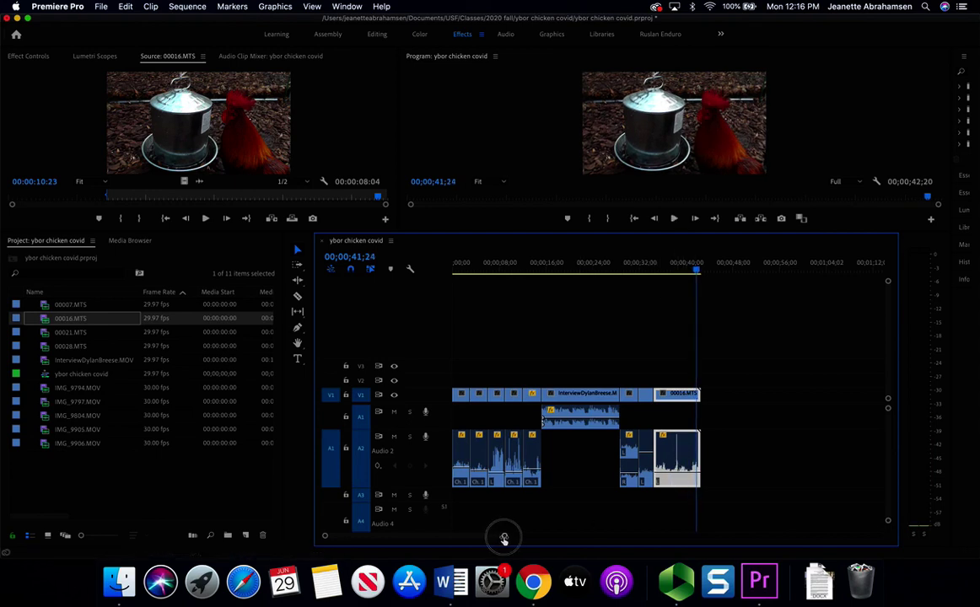
- Add a volume keyframe beside the 00016.MTS audio spike near 38;10 and pull it down
{"action": "left_click_drag", "start_coordinate": [503, 535], "coordinate": [434, 528]}
{"action": "scroll", "coordinate": [633, 389], "scroll_direction": "up", "scroll_amount": 5}
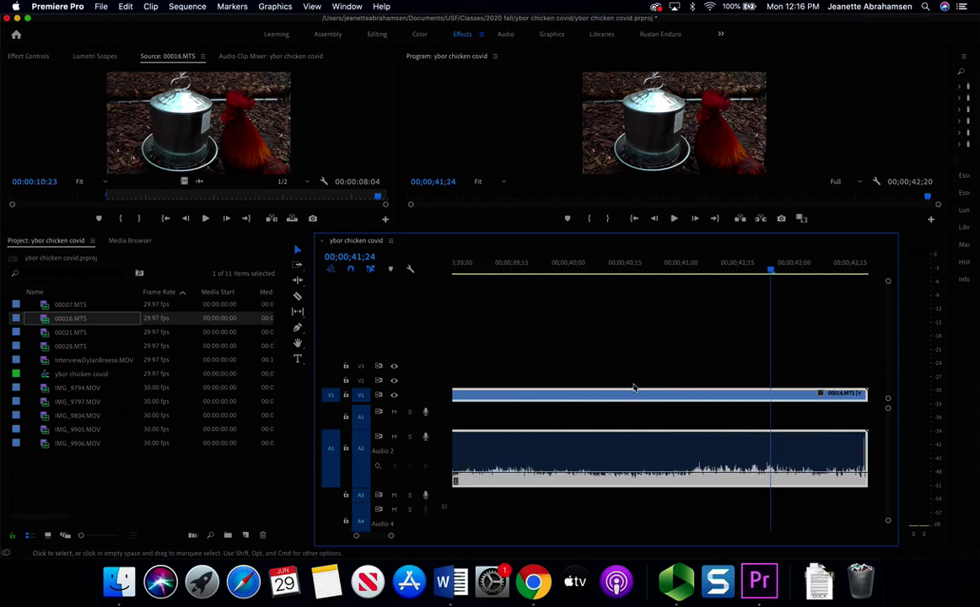
{"action": "scroll", "coordinate": [634, 388], "scroll_direction": "up", "scroll_amount": 1}
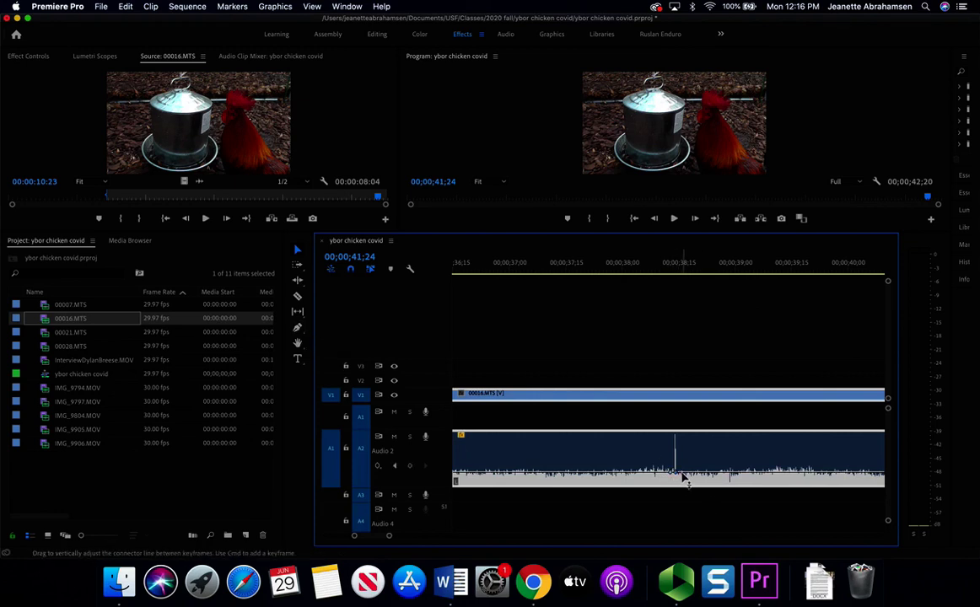
{"action": "left_click", "coordinate": [683, 477]}
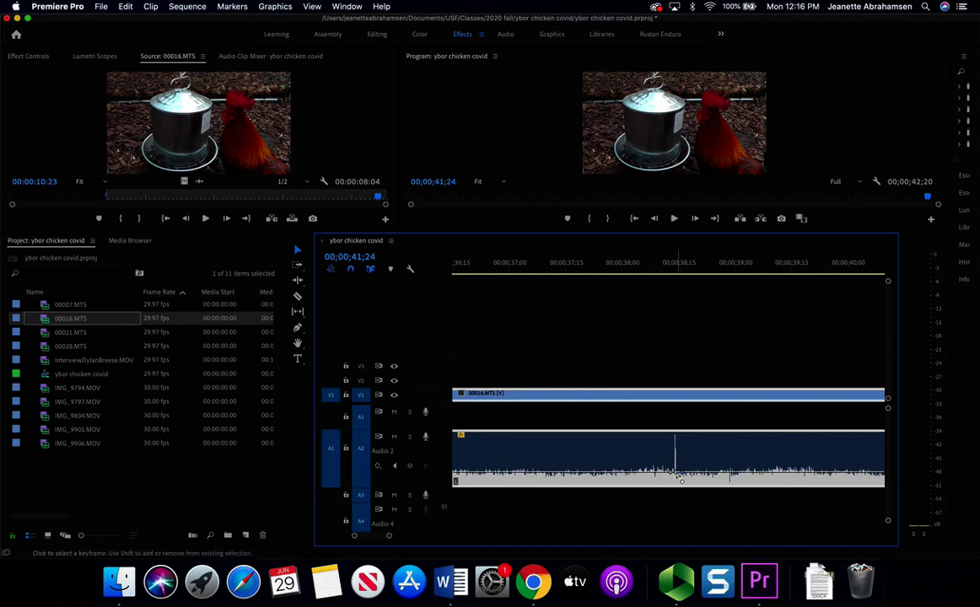
{"action": "left_click_drag", "start_coordinate": [683, 475], "coordinate": [674, 482]}
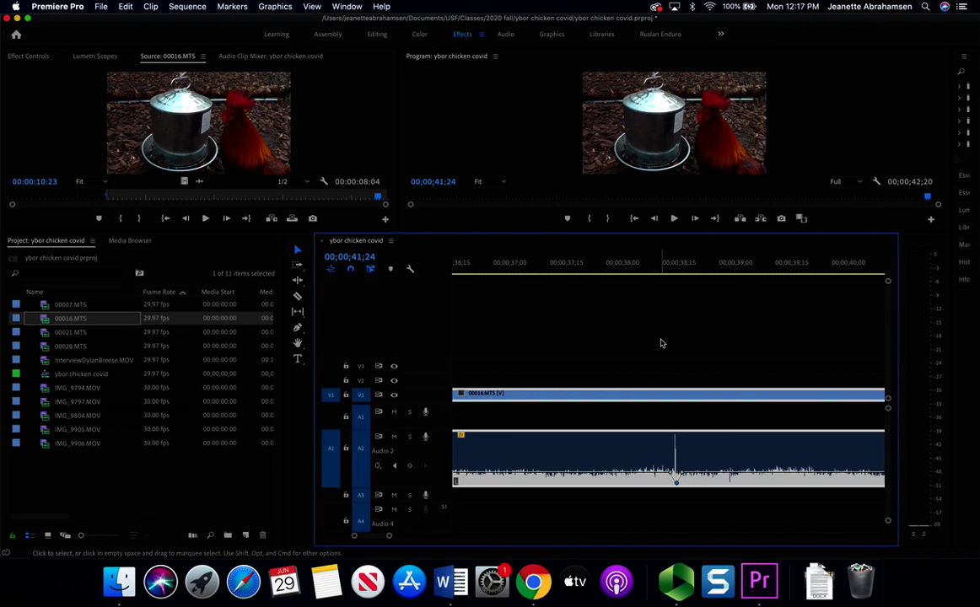
- Play back the dip, then set the dipped keyframe to about -19 dB
{"action": "left_click", "coordinate": [658, 265]}
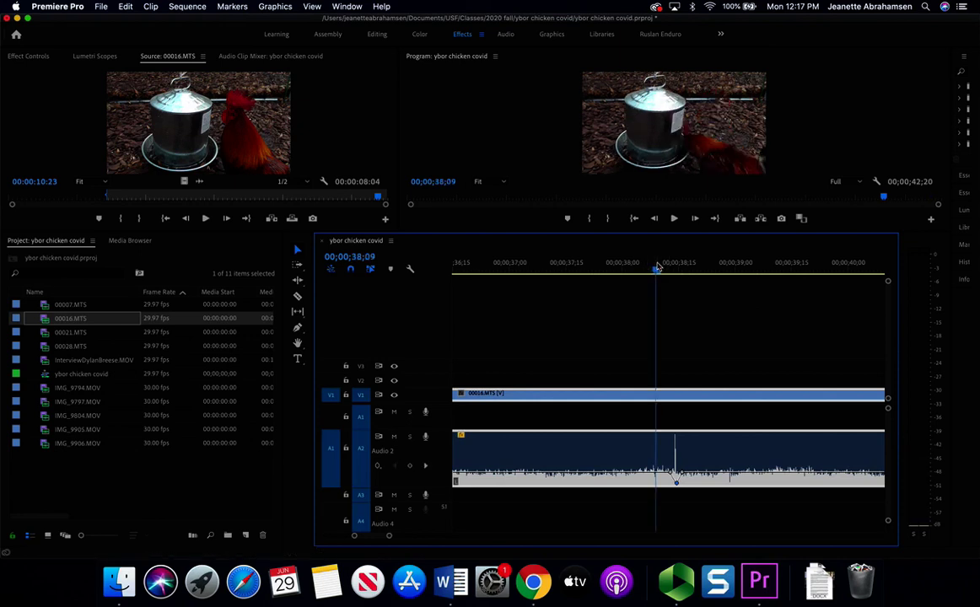
{"action": "left_click_drag", "start_coordinate": [656, 266], "coordinate": [573, 266]}
{"action": "key", "text": "space"}
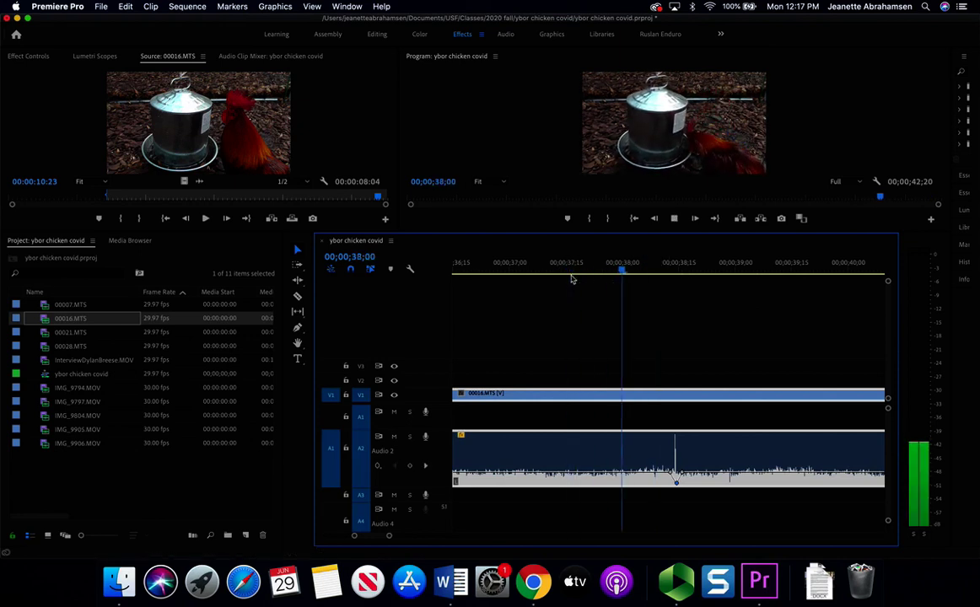
{"action": "key", "text": "space"}
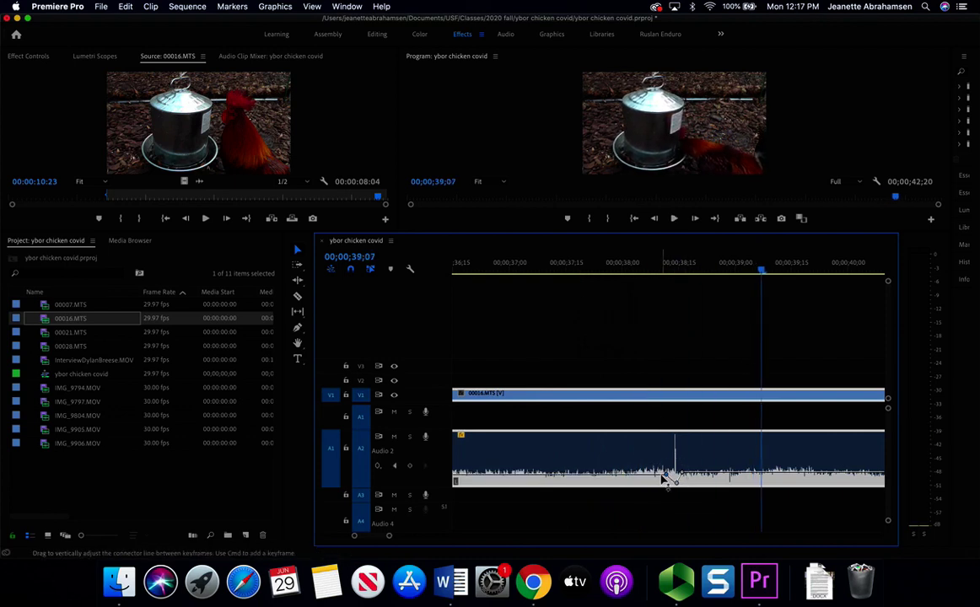
{"action": "left_click", "coordinate": [669, 475]}
{"action": "left_click_drag", "start_coordinate": [669, 474], "coordinate": [679, 477]}
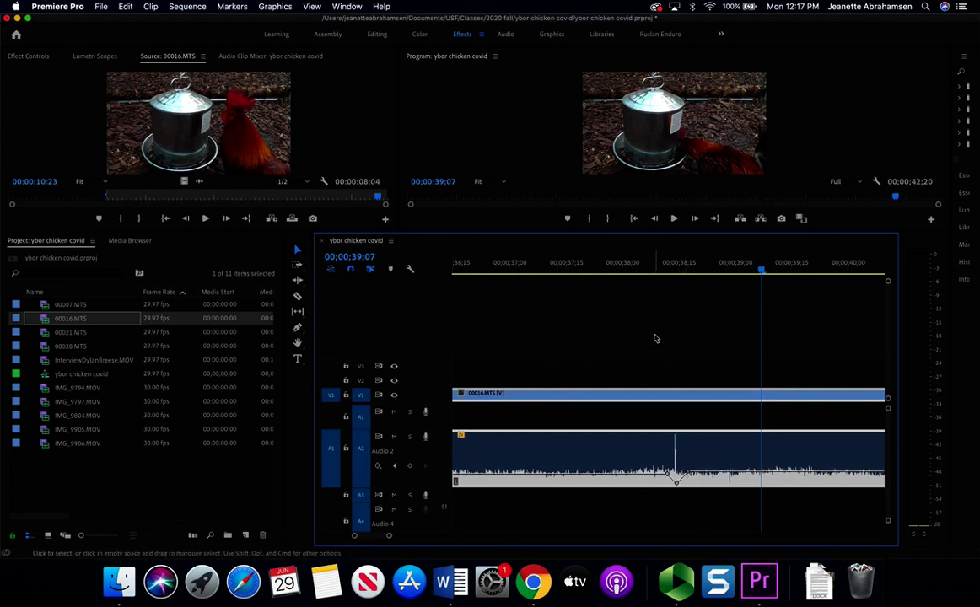
- Replay the section from about 37;21 to check the volume dip
{"action": "left_click", "coordinate": [652, 272]}
{"action": "key", "text": "space"}
{"action": "key", "text": "space"}
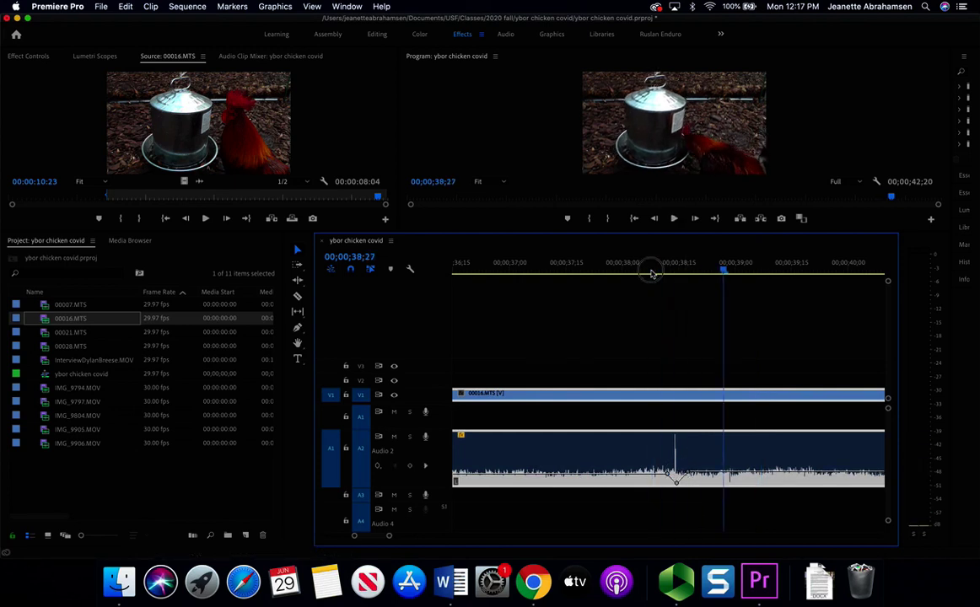
{"action": "left_click", "coordinate": [645, 272]}
{"action": "left_click", "coordinate": [591, 273]}
{"action": "key", "text": "space"}
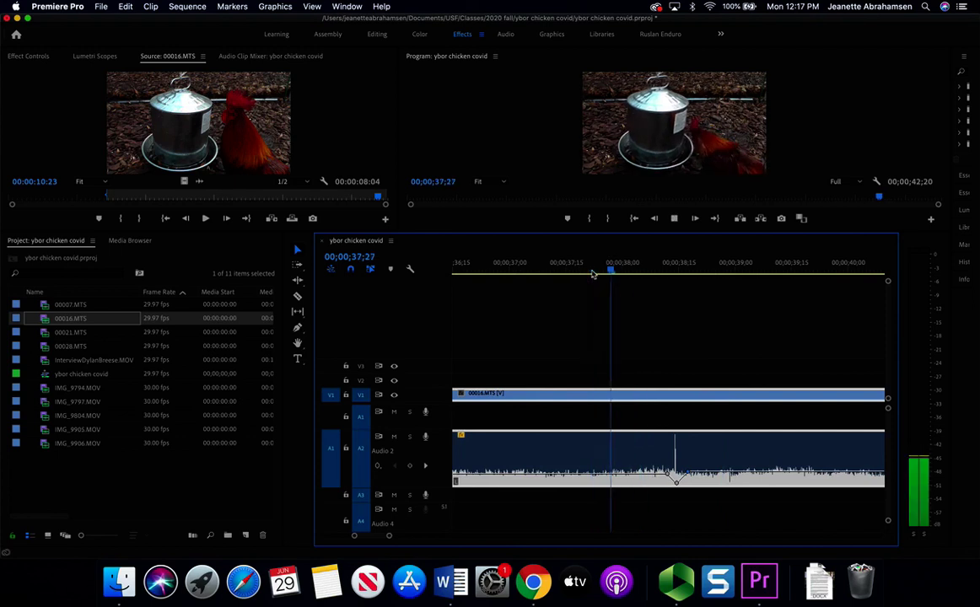
{"action": "key", "text": "space"}
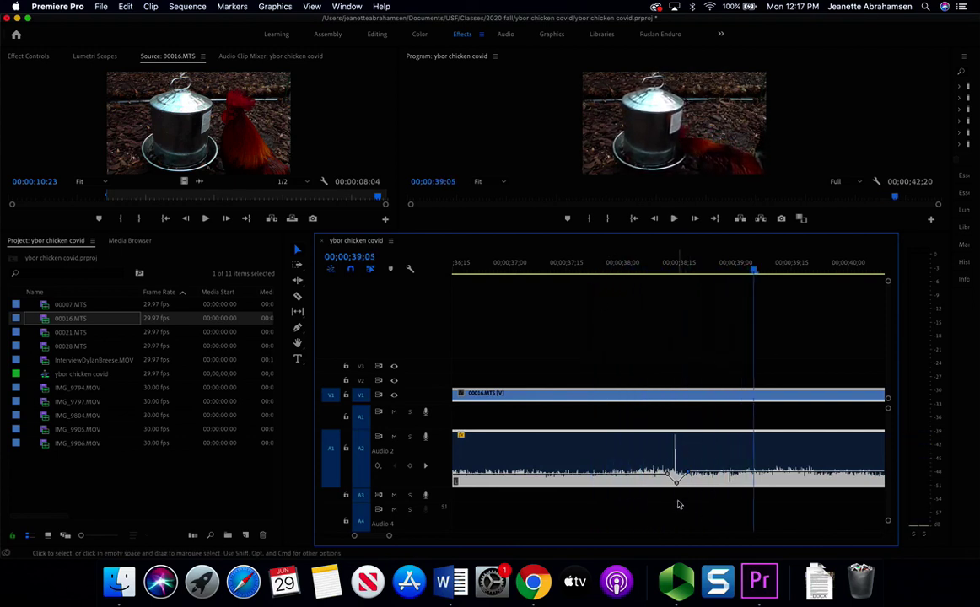
- Zoom the timeline out to the full sequence, scrub to the 18;04 interview, and enlarge the monitors
{"action": "left_click_drag", "start_coordinate": [388, 535], "coordinate": [505, 534]}
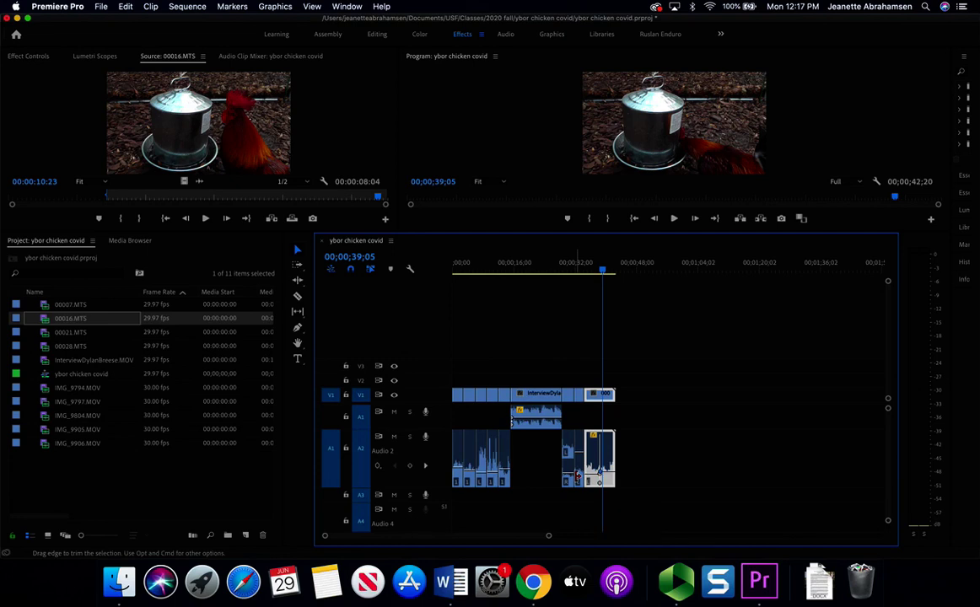
{"action": "left_click_drag", "start_coordinate": [601, 269], "coordinate": [525, 274]}
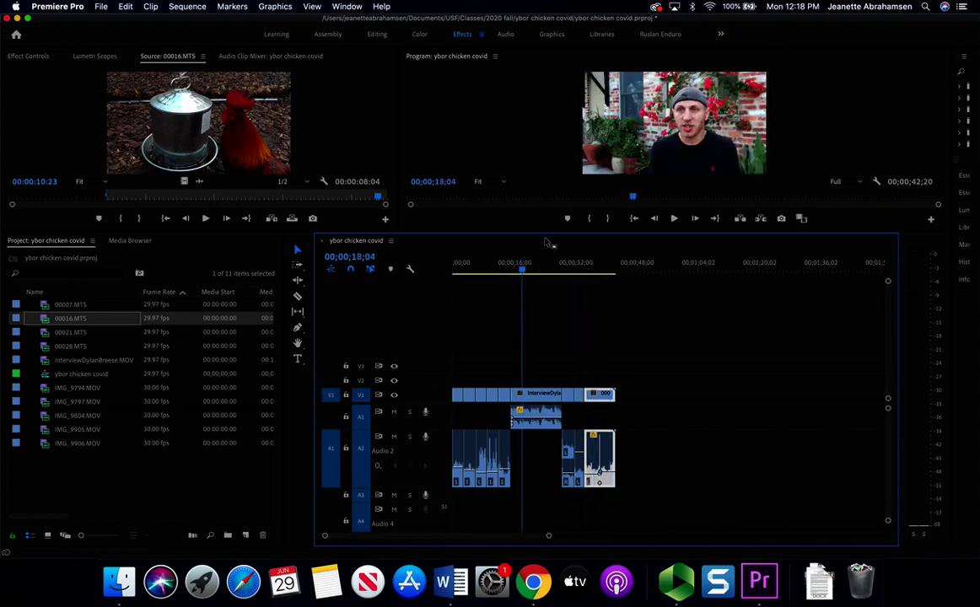
{"action": "left_click_drag", "start_coordinate": [544, 236], "coordinate": [537, 371]}
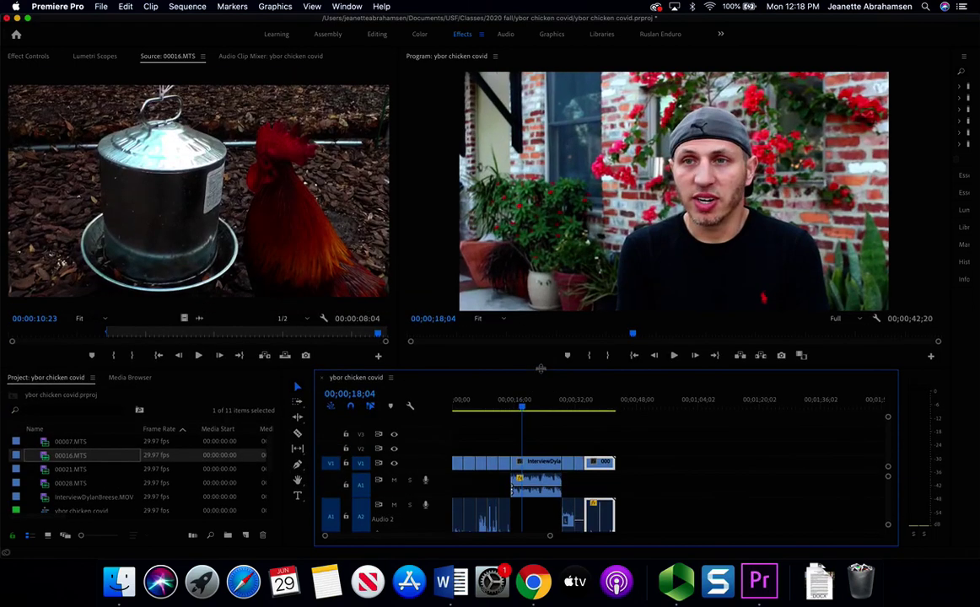
- Scale up the interview shot in the Program monitor, review the sequence, and narrow the Premiere window
{"action": "left_click", "coordinate": [683, 192]}
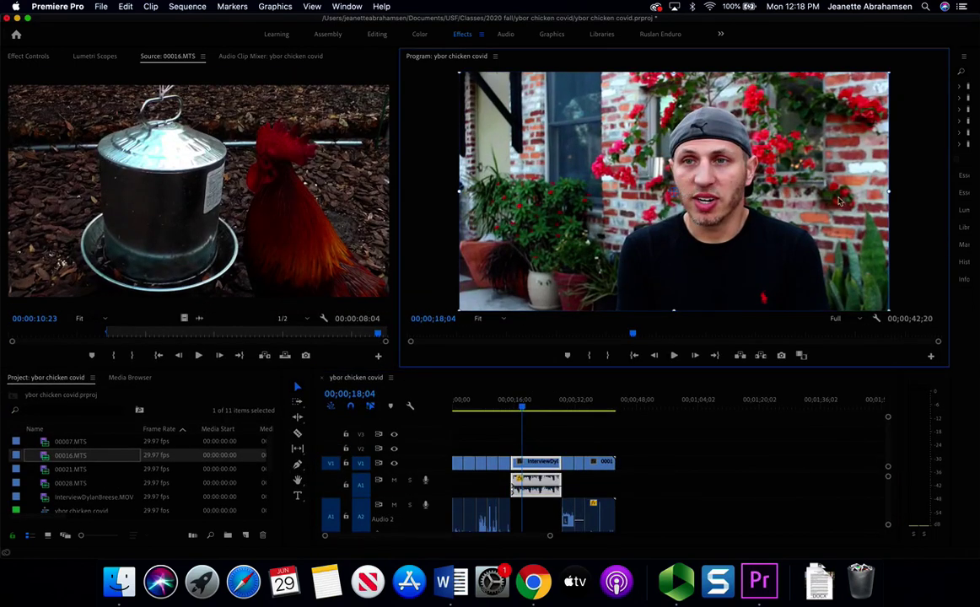
{"action": "mouse_move", "coordinate": [887, 192]}
{"action": "left_mouse_down"}
{"action": "mouse_move", "coordinate": [897, 192]}
{"action": "mouse_move", "coordinate": [873, 203]}
{"action": "left_mouse_up"}
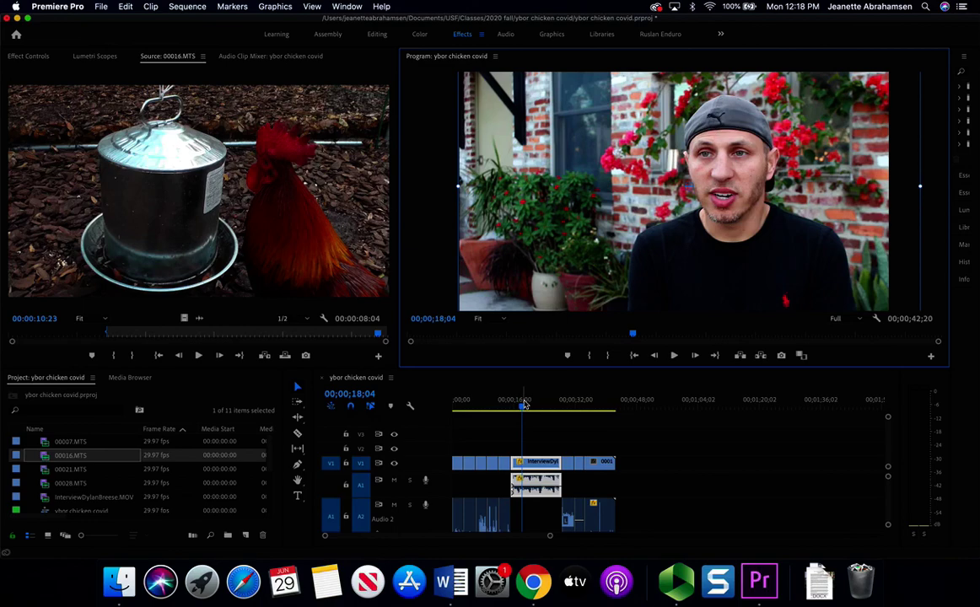
{"action": "left_click_drag", "start_coordinate": [524, 404], "coordinate": [597, 406]}
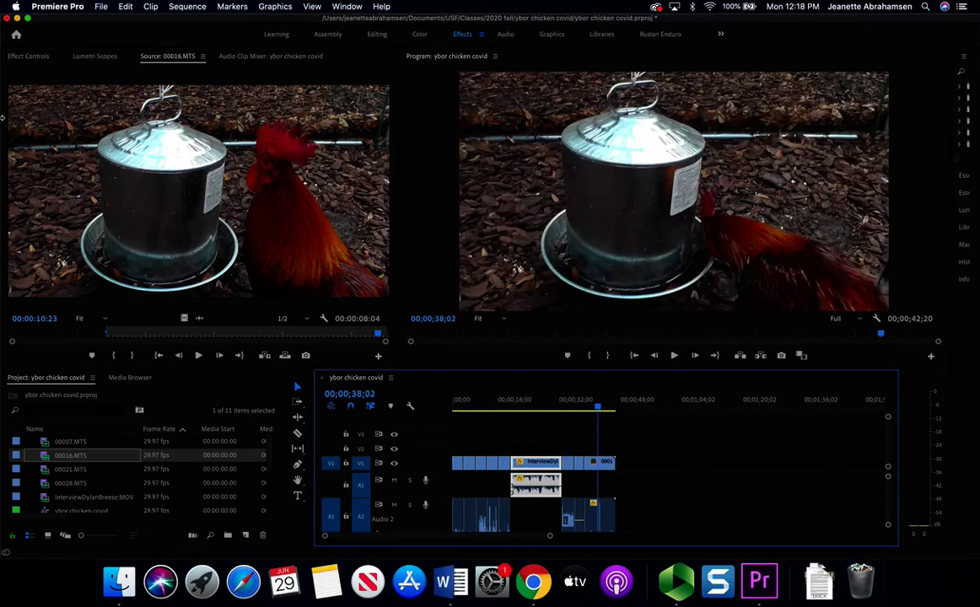
{"action": "left_click_drag", "start_coordinate": [3, 118], "coordinate": [419, 124]}
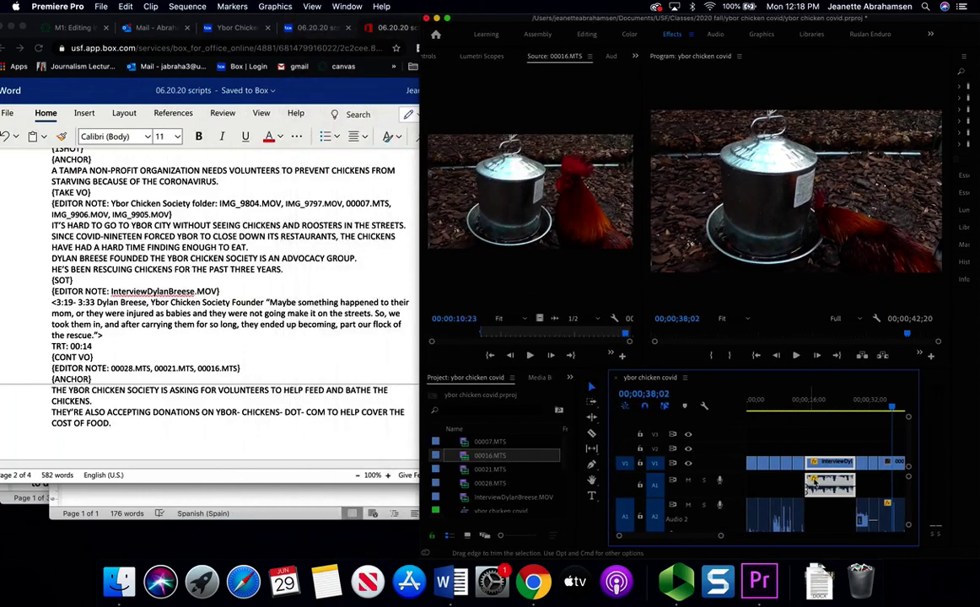
- Return the playhead to the sequence start and select the script's opening anchor paragraph
{"action": "key", "text": "Home"}
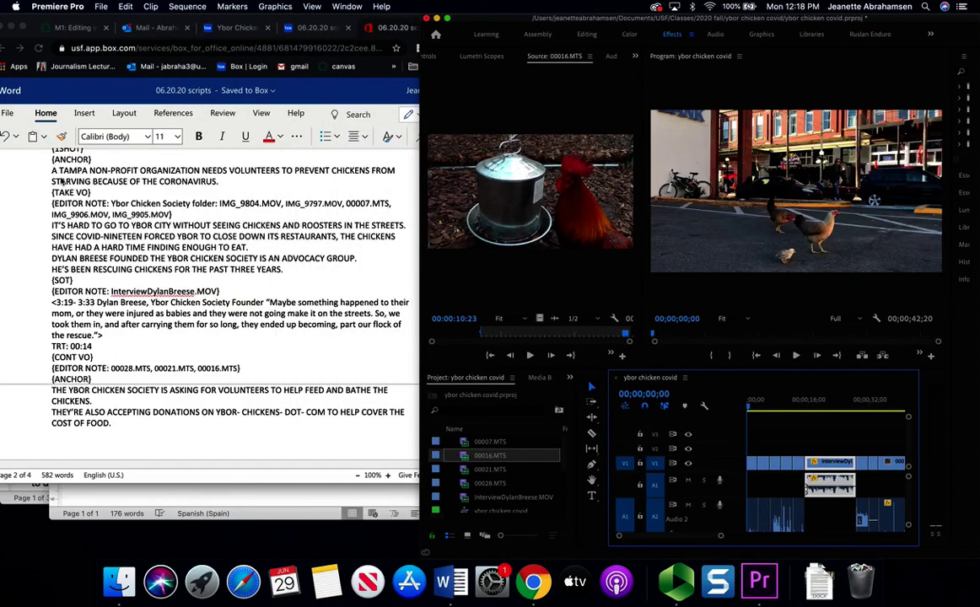
{"action": "left_click", "coordinate": [125, 253]}
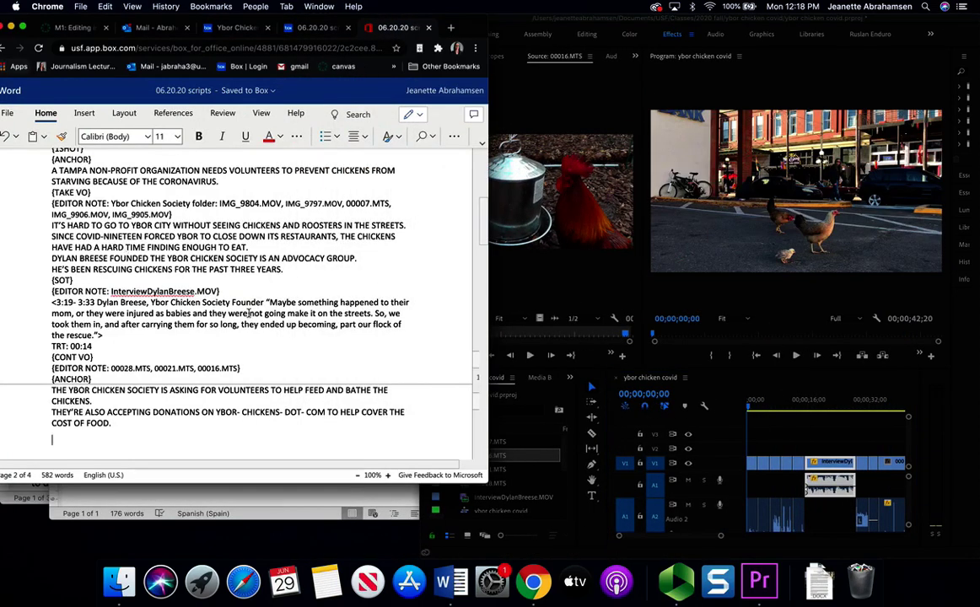
{"action": "scroll", "coordinate": [150, 258], "scroll_direction": "up", "scroll_amount": 1}
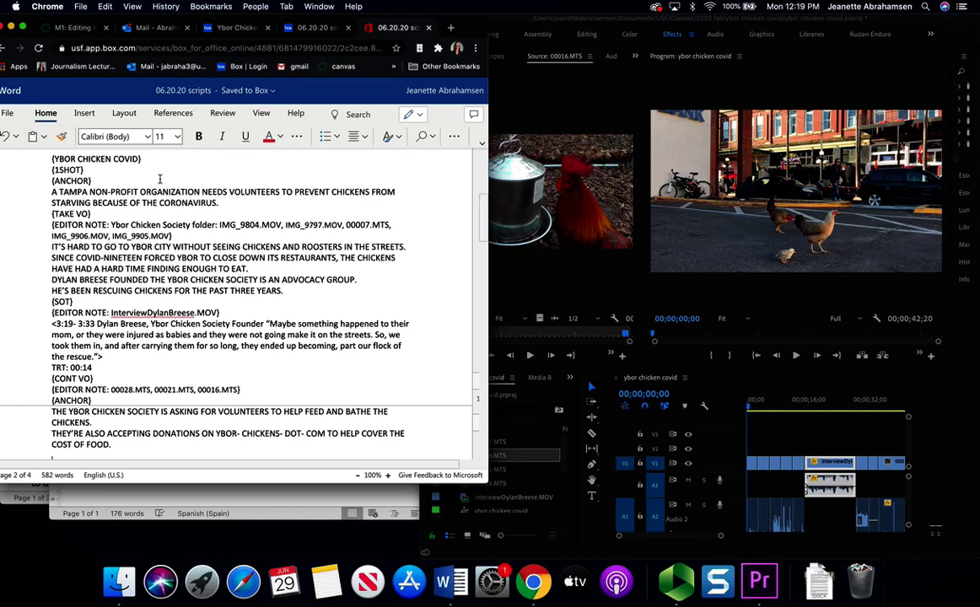
{"action": "left_click_drag", "start_coordinate": [52, 192], "coordinate": [221, 203]}
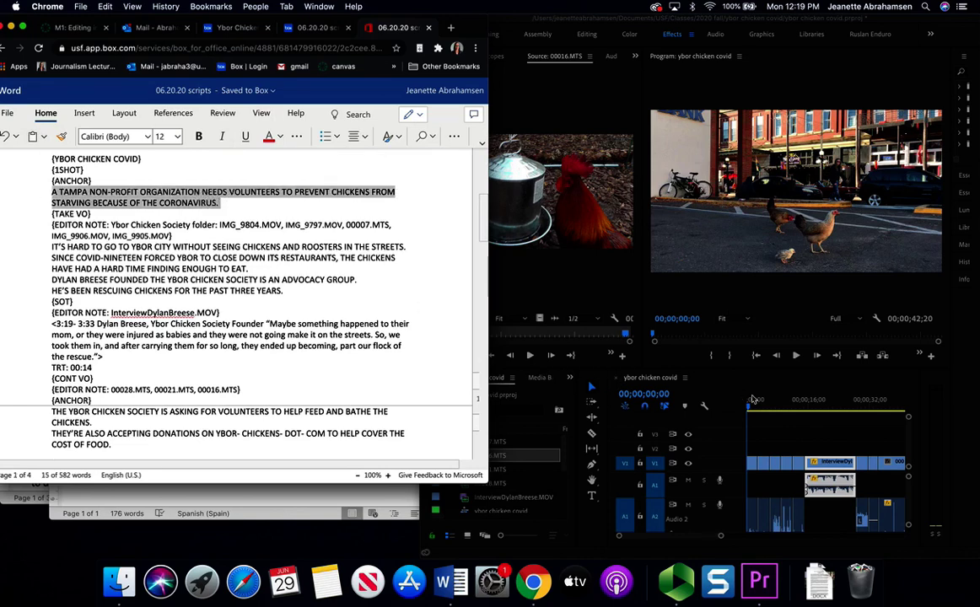
{"action": "left_click", "coordinate": [752, 400]}
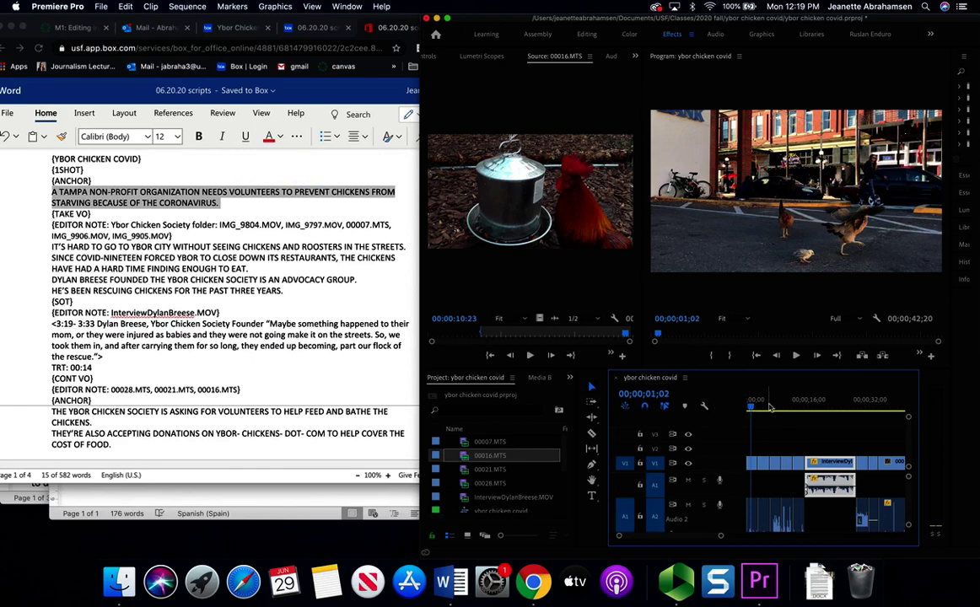
{"action": "left_click_drag", "start_coordinate": [768, 407], "coordinate": [732, 411]}
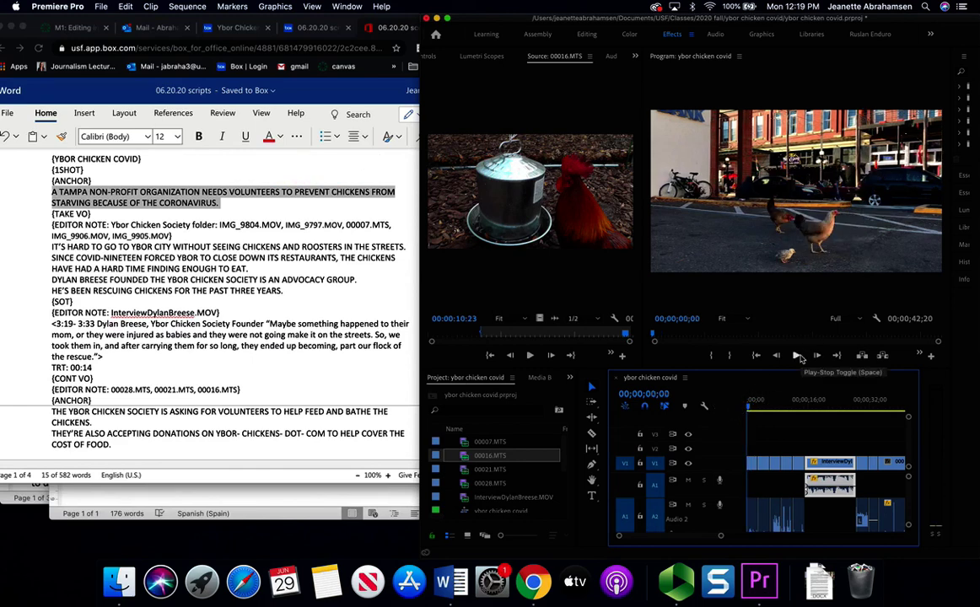
- Deselect the anchor paragraph, shift the Word script window right, and bring the timer window forward
{"action": "left_click", "coordinate": [367, 212]}
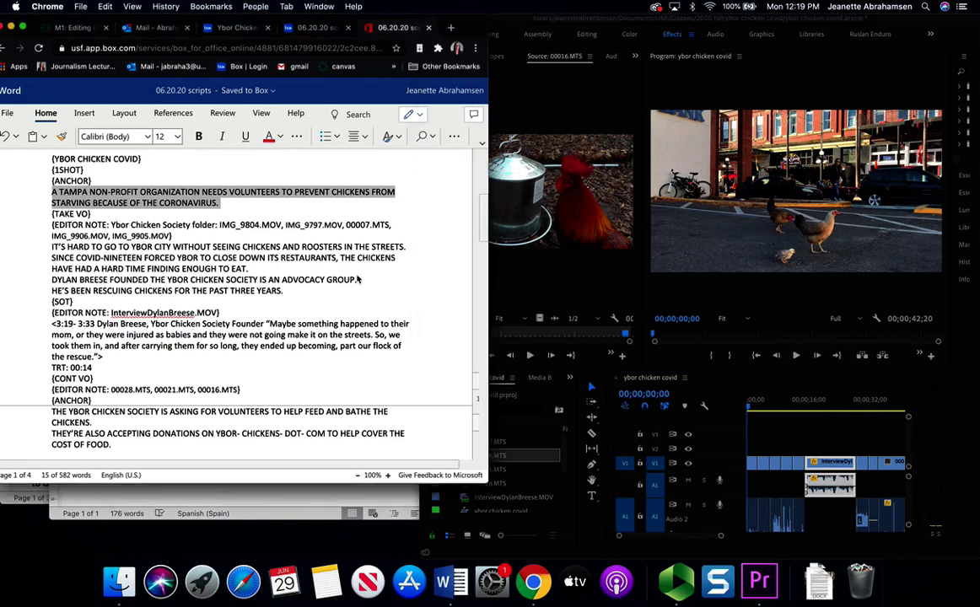
{"action": "left_click", "coordinate": [357, 279]}
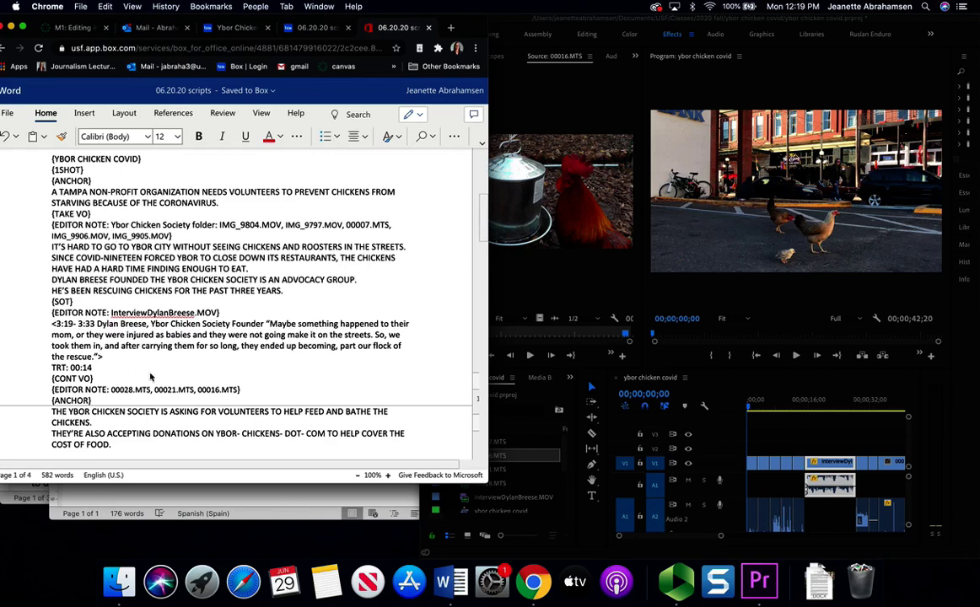
{"action": "left_click", "coordinate": [796, 359]}
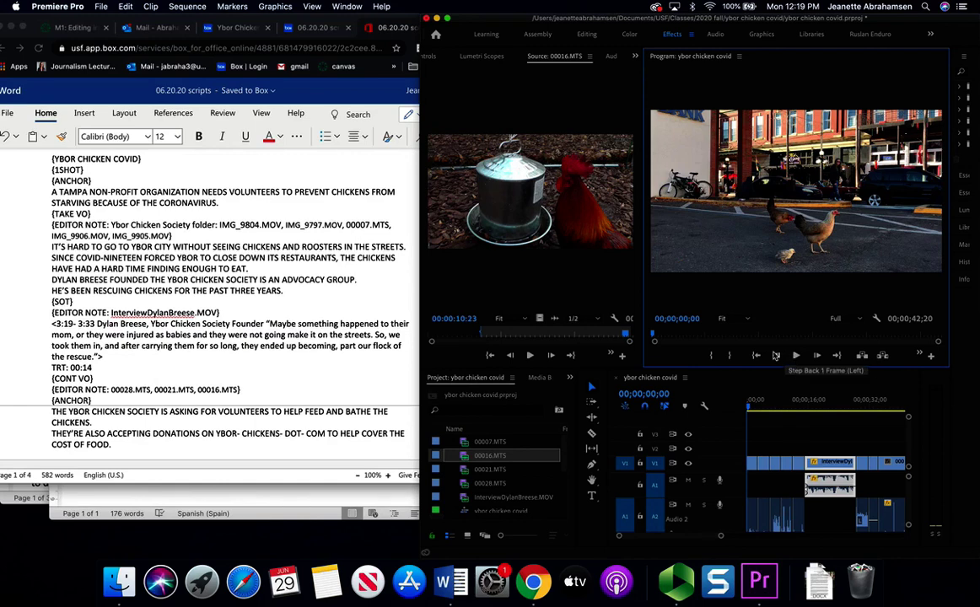
{"action": "left_click_drag", "start_coordinate": [83, 17], "coordinate": [203, 18]}
{"action": "left_click", "coordinate": [84, 211]}
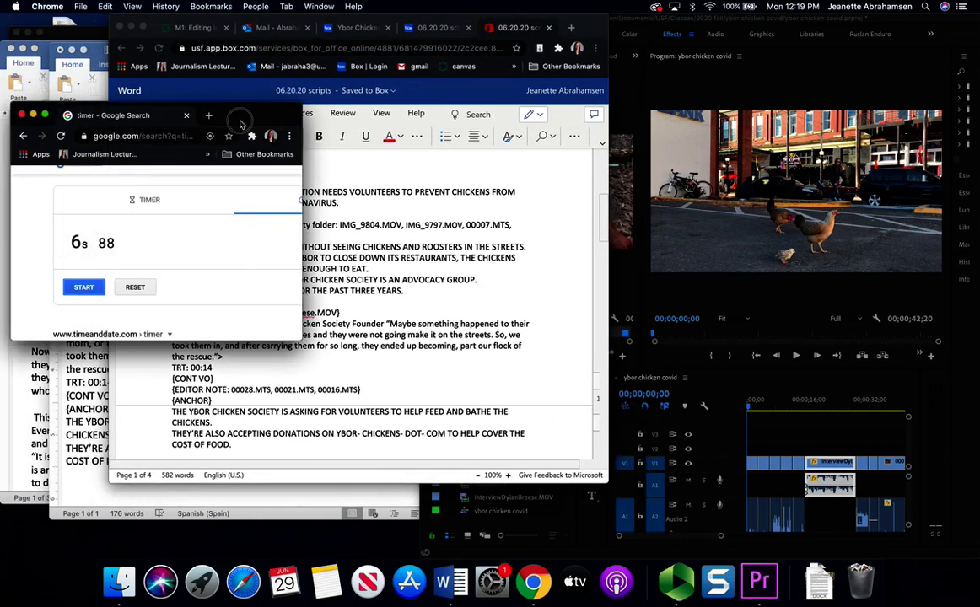
- Move the timer window slightly left, then reset and start the stopwatch
{"action": "left_click_drag", "start_coordinate": [169, 113], "coordinate": [134, 113]}
{"action": "left_click", "coordinate": [102, 286]}
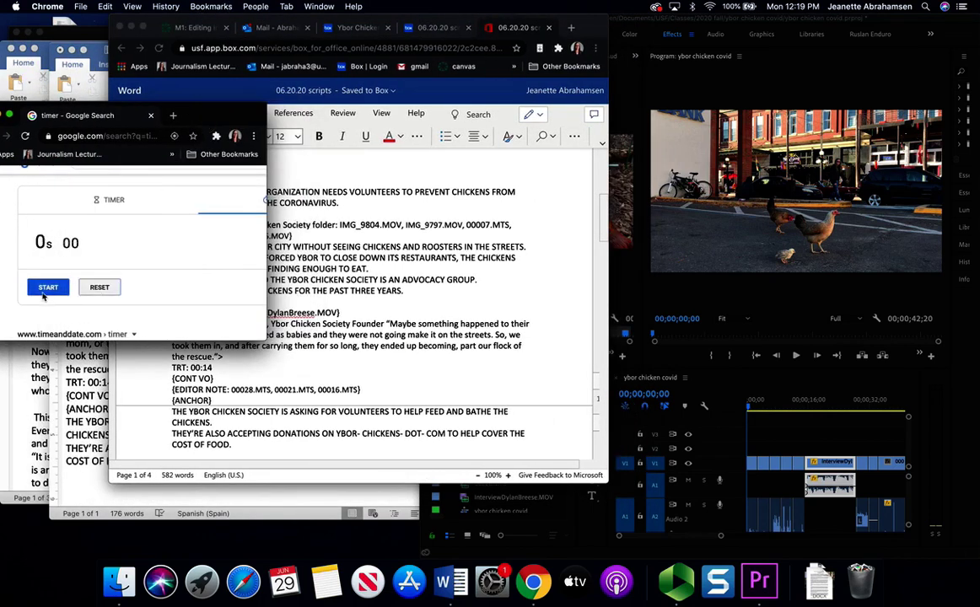
{"action": "left_click", "coordinate": [48, 287]}
{"action": "left_click", "coordinate": [304, 253]}
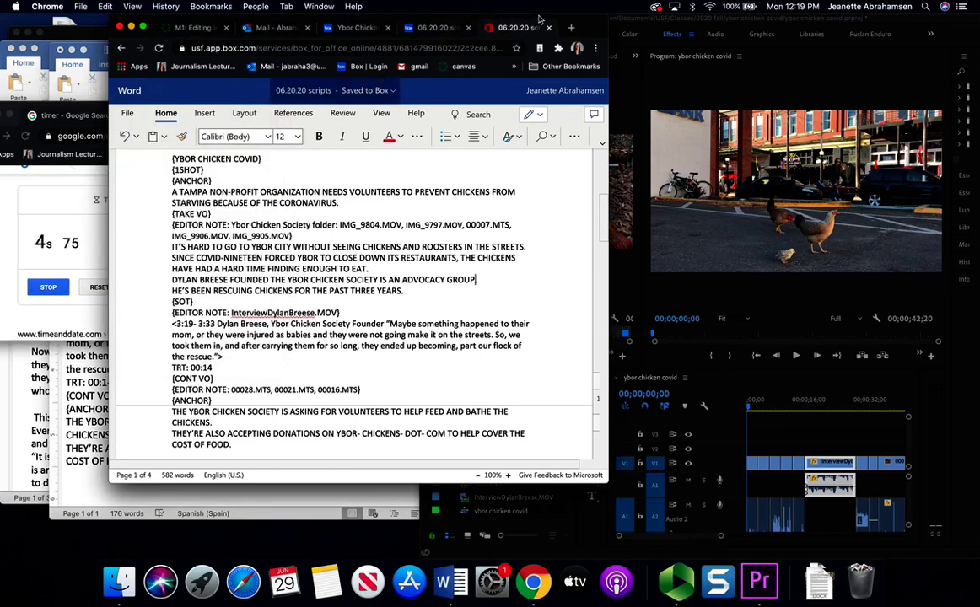
- Shift the script window left and play the sequence from the beginning with the script in front
{"action": "left_click_drag", "start_coordinate": [536, 21], "coordinate": [453, 21]}
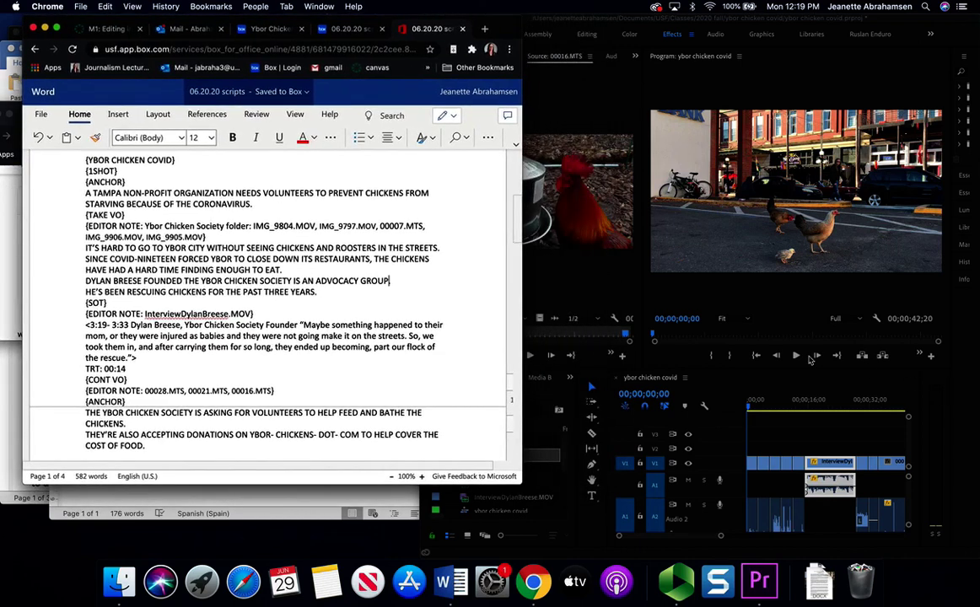
{"action": "left_click", "coordinate": [808, 358]}
{"action": "left_click", "coordinate": [798, 358]}
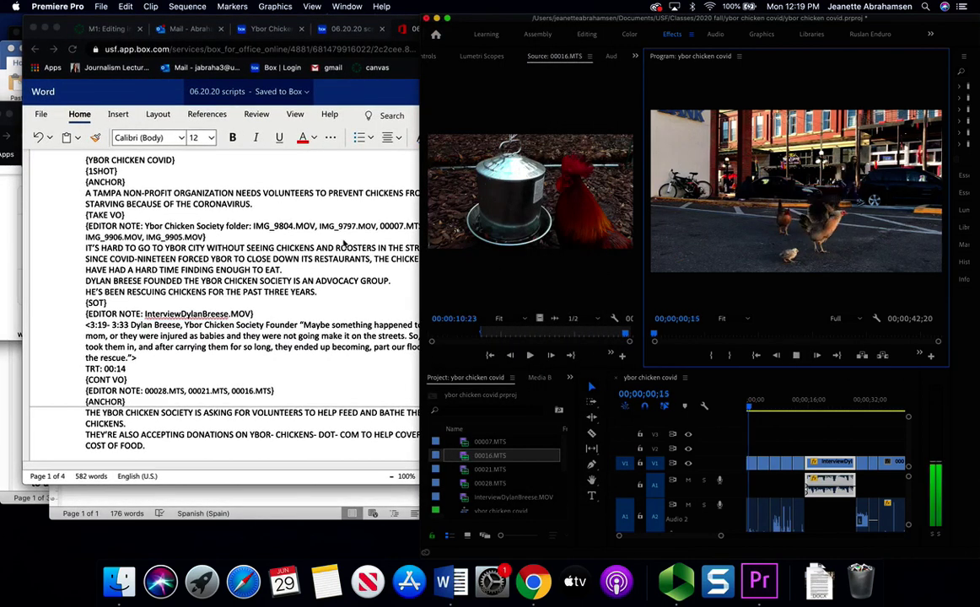
{"action": "left_click", "coordinate": [131, 268]}
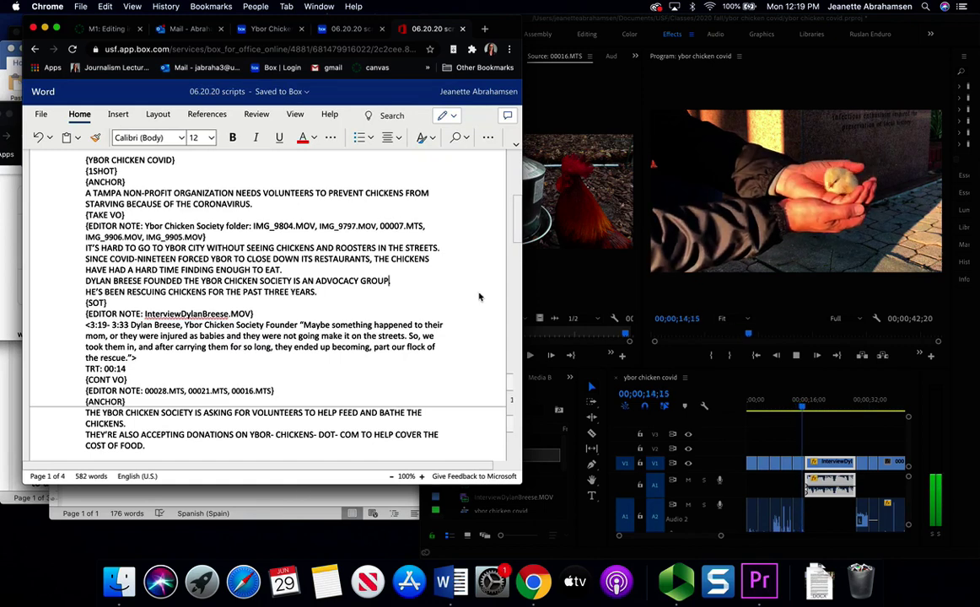
- Delete 'IS AN ADVOCACY GROUP' from the founder line of the script
{"action": "left_click", "coordinate": [793, 356]}
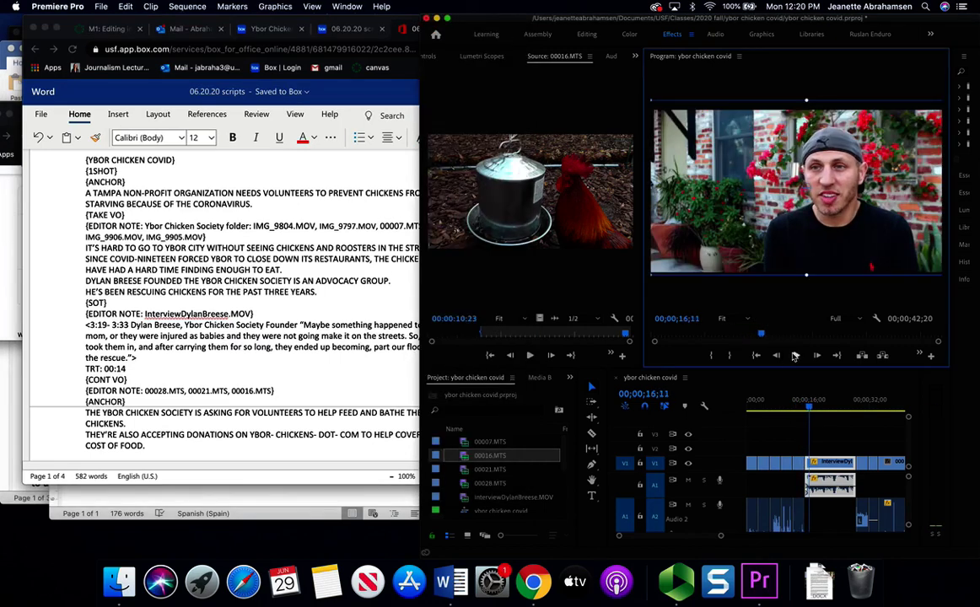
{"action": "left_click", "coordinate": [289, 295]}
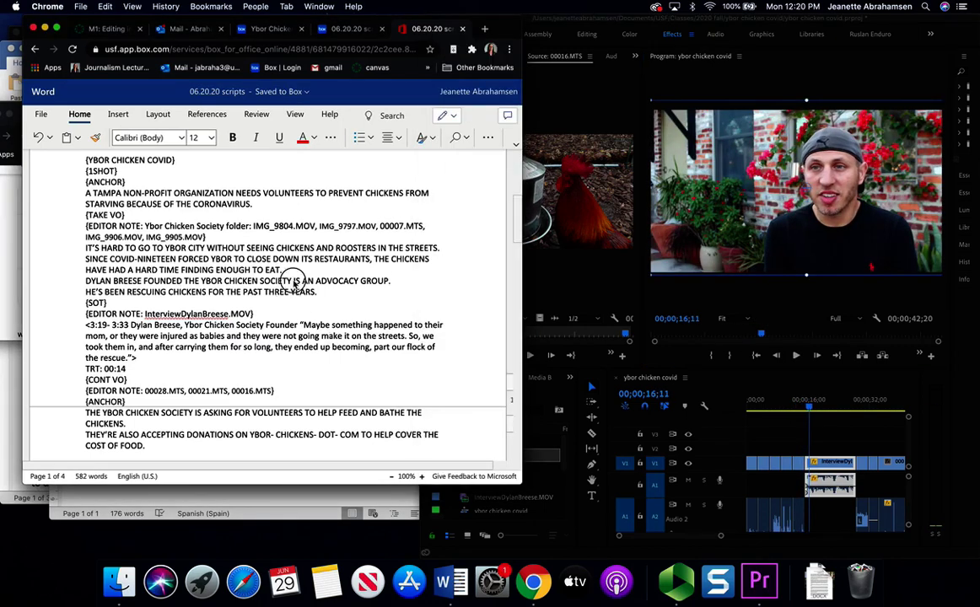
{"action": "left_click_drag", "start_coordinate": [293, 282], "coordinate": [376, 287]}
{"action": "key", "text": "BackSpace"}
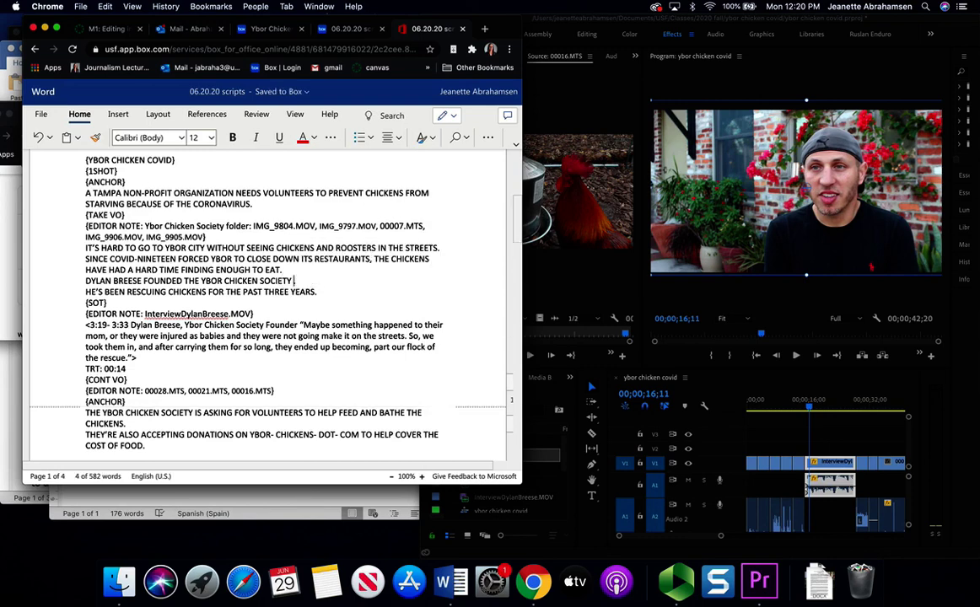
- Stop the timer at 30s 16, then resume sequence playback and scroll down the script
{"action": "left_click", "coordinate": [1, 255]}
{"action": "left_click", "coordinate": [54, 289]}
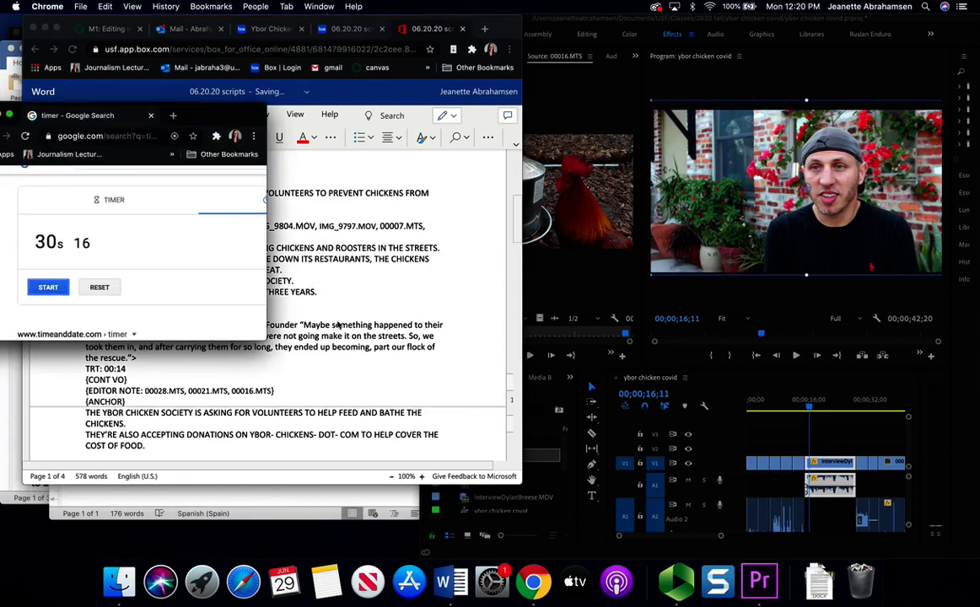
{"action": "left_click", "coordinate": [296, 305]}
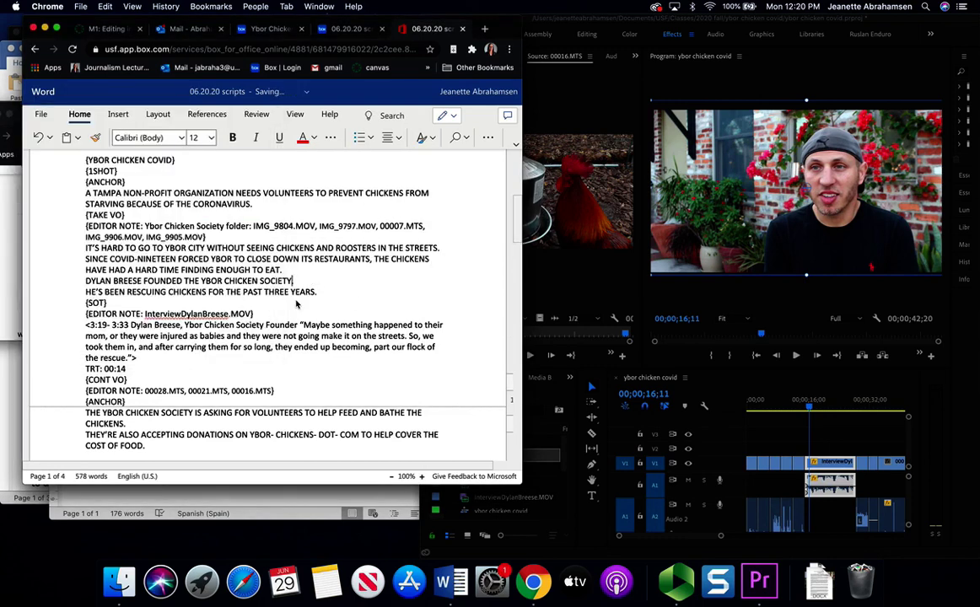
{"action": "left_click", "coordinate": [86, 283]}
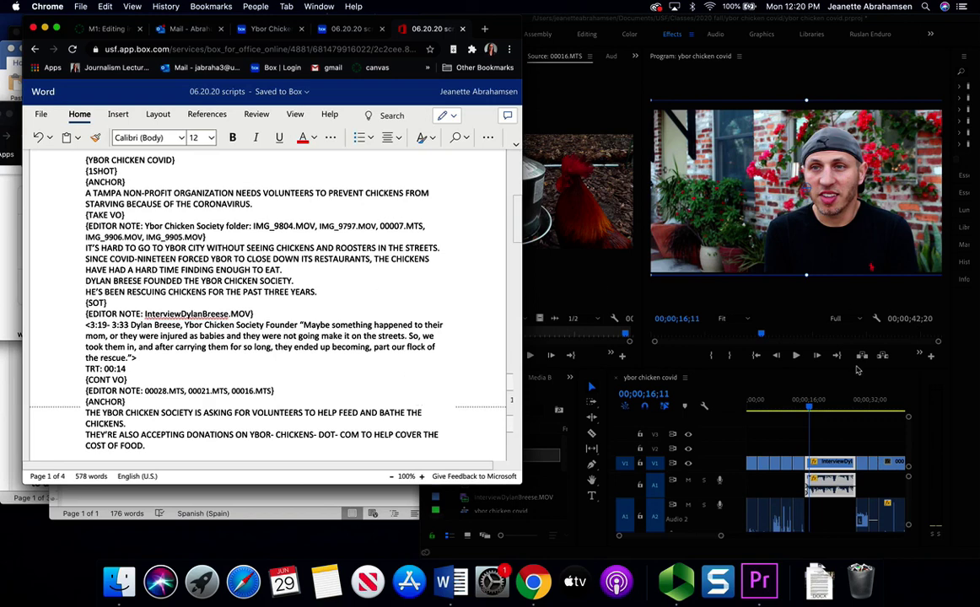
{"action": "left_click", "coordinate": [799, 356]}
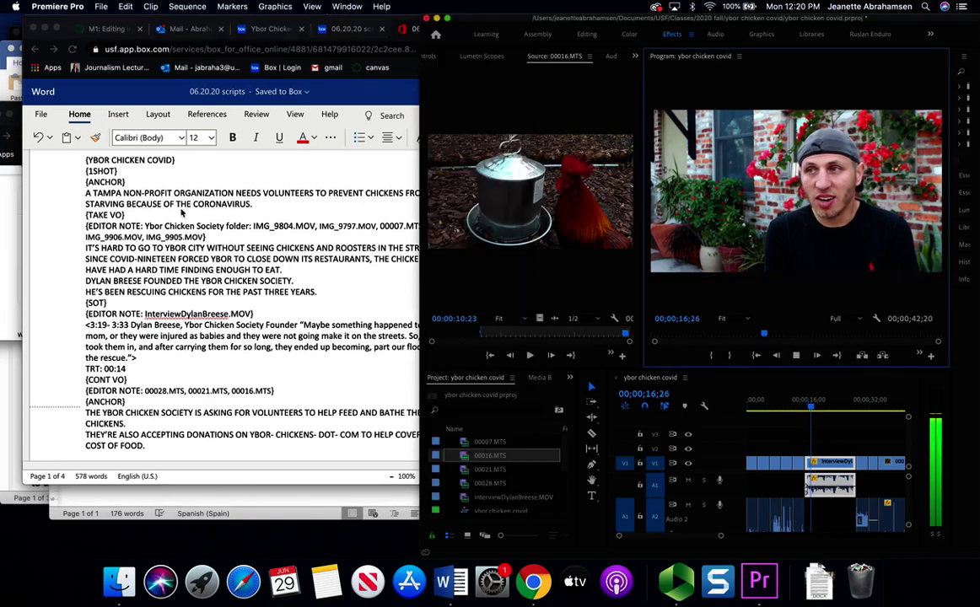
{"action": "left_click", "coordinate": [230, 263]}
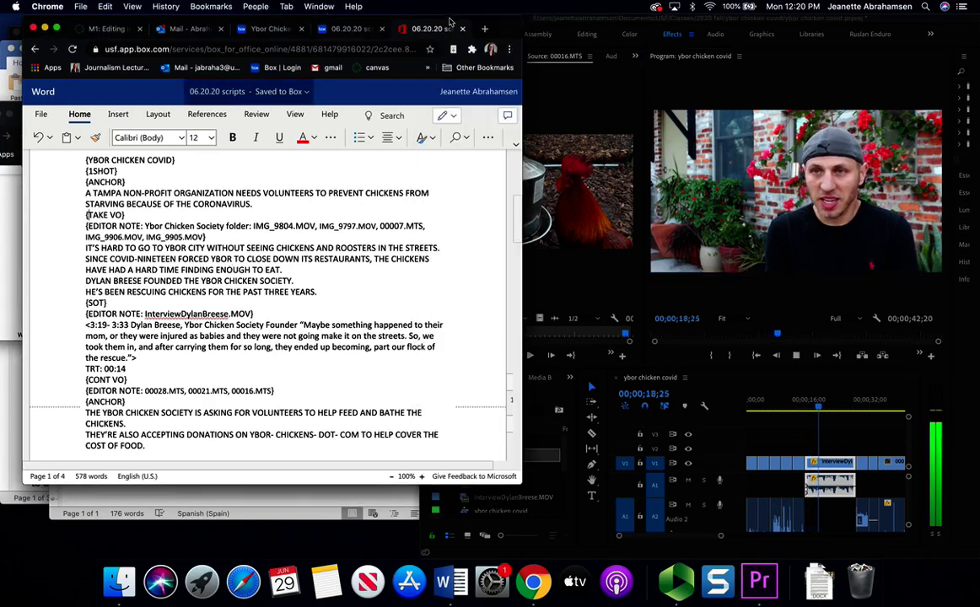
{"action": "scroll", "coordinate": [268, 379], "scroll_direction": "down", "scroll_amount": 3}
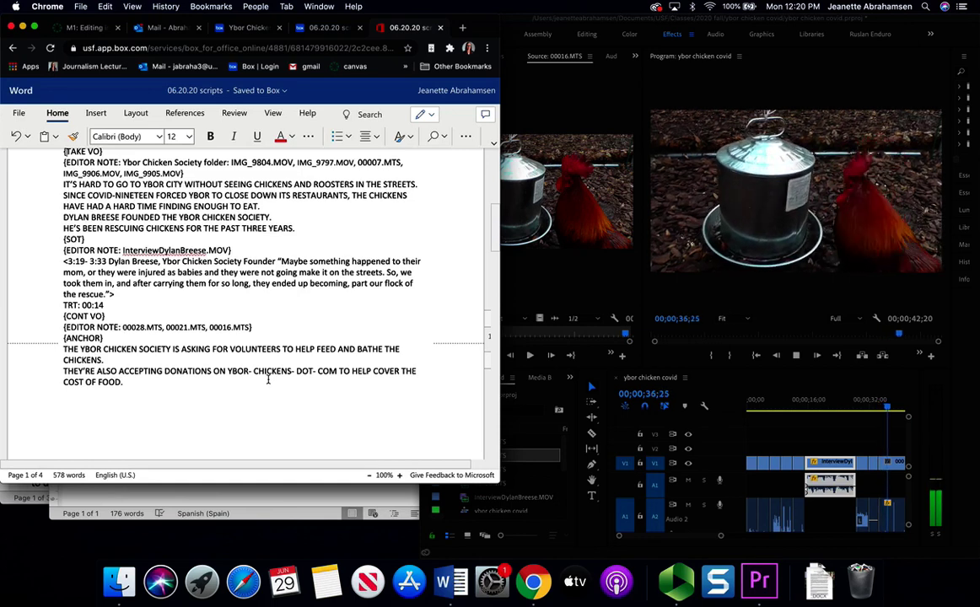
- Stop playback, maximize Premiere, move the playhead to the caged rooster shot, and enlarge the timeline
{"action": "left_click", "coordinate": [843, 328]}
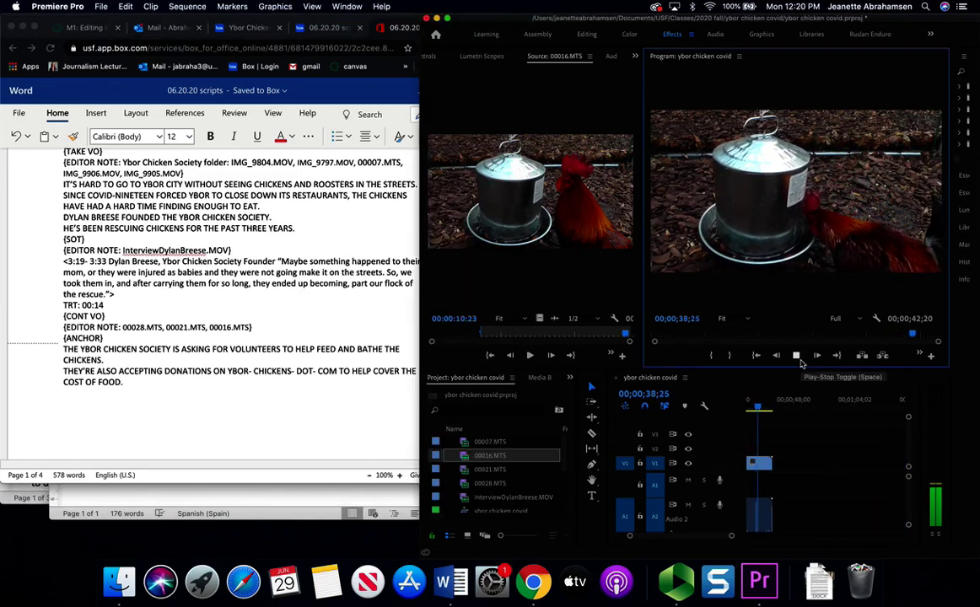
{"action": "left_click", "coordinate": [797, 358]}
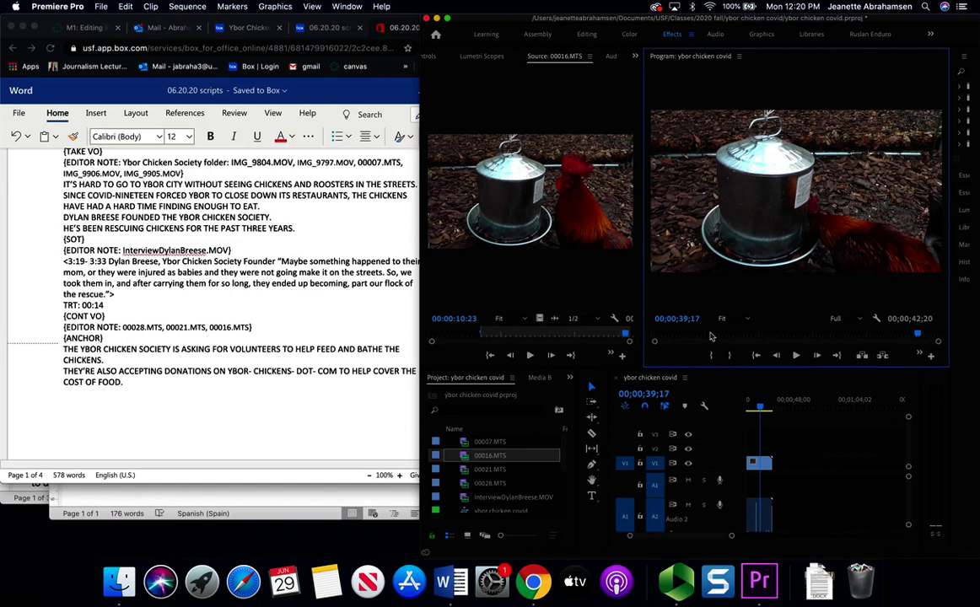
{"action": "left_click", "coordinate": [765, 386]}
{"action": "left_click", "coordinate": [446, 17]}
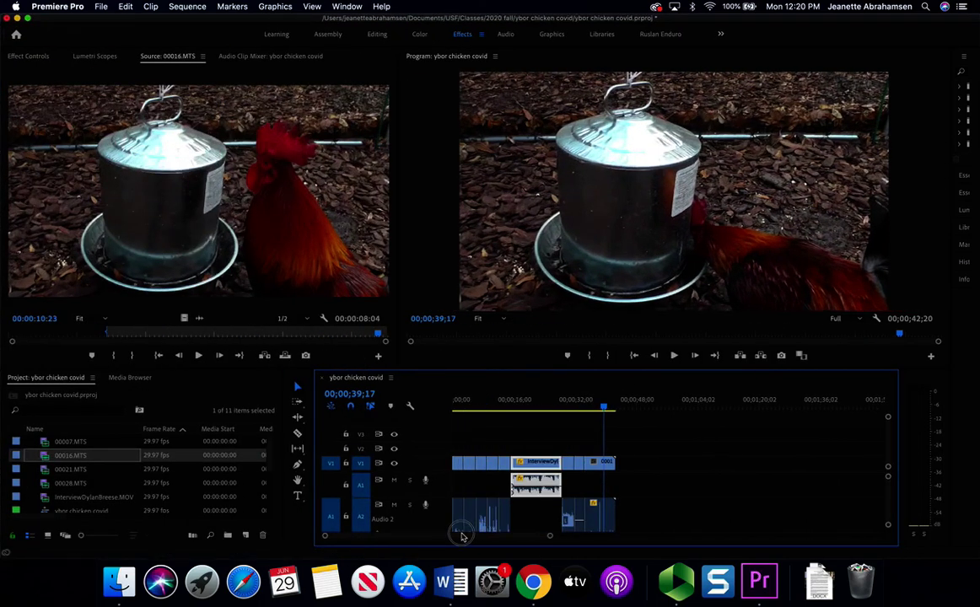
{"action": "left_click", "coordinate": [602, 408]}
{"action": "left_click_drag", "start_coordinate": [602, 408], "coordinate": [575, 408]}
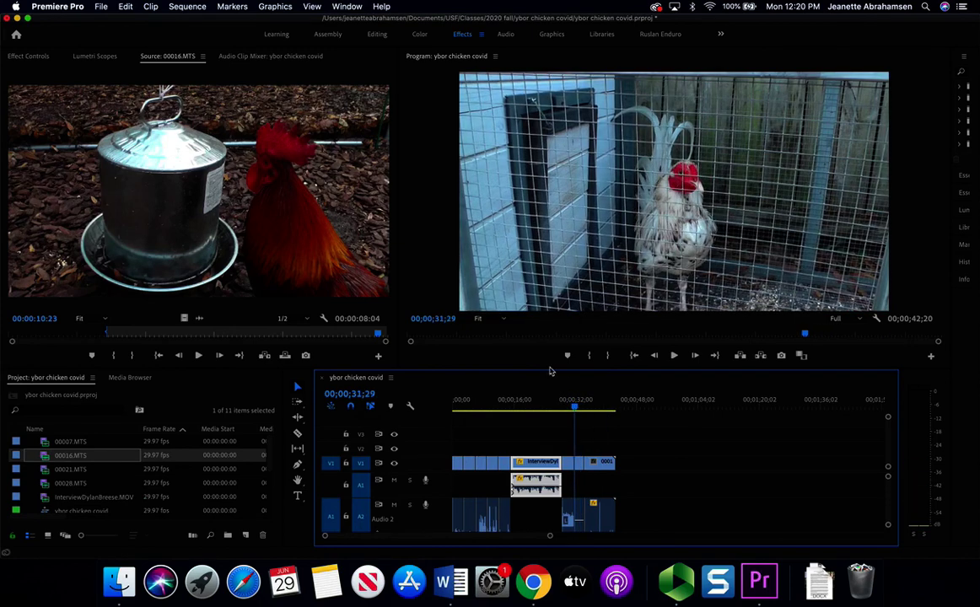
{"action": "left_click_drag", "start_coordinate": [549, 371], "coordinate": [548, 193]}
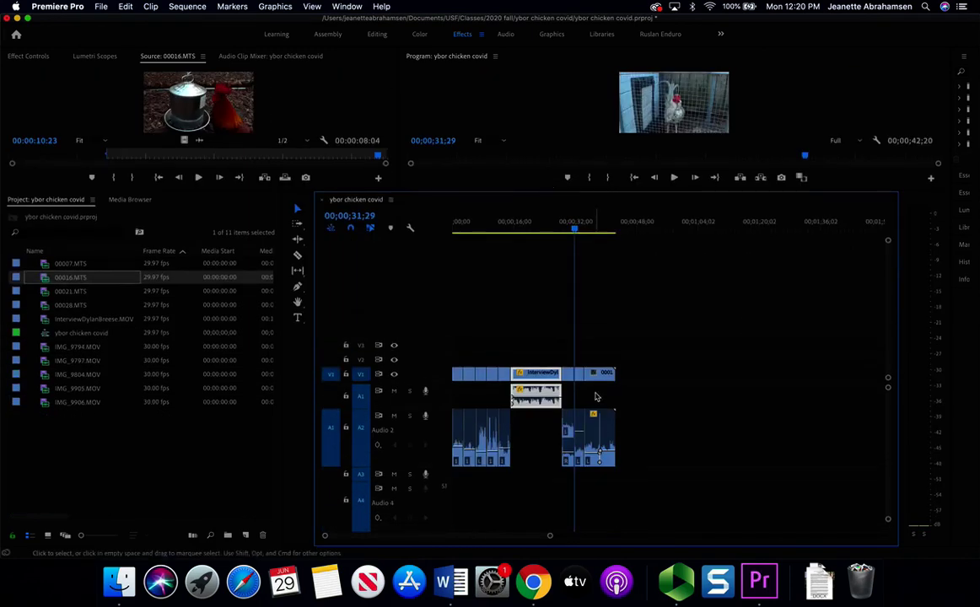
- Lower the Audio 2 clip volume to about -1.4 dB, preview it, and restore the monitor size
{"action": "key", "text": "space"}
{"action": "key", "text": "space"}
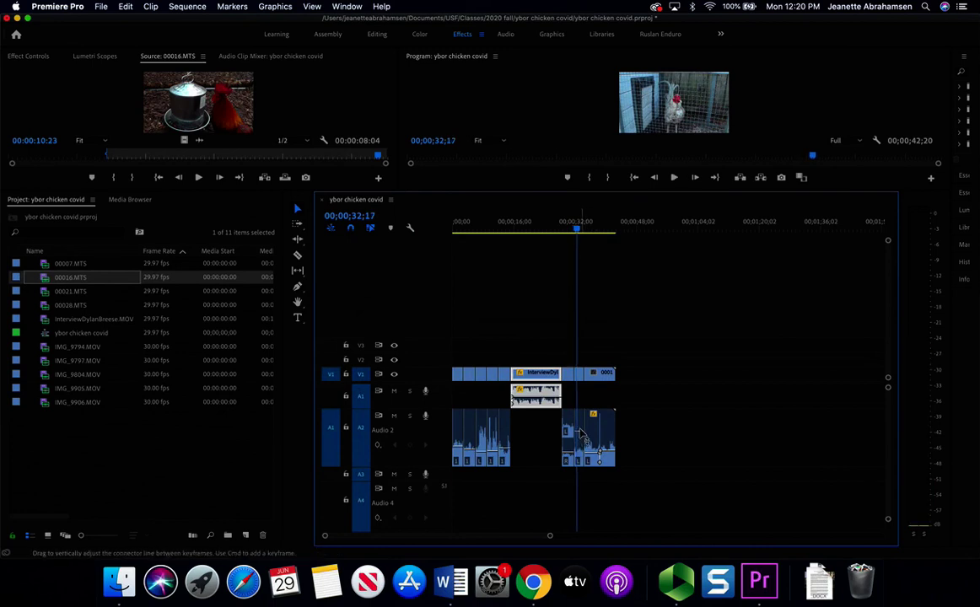
{"action": "left_click_drag", "start_coordinate": [580, 434], "coordinate": [580, 437]}
{"action": "key", "text": "space"}
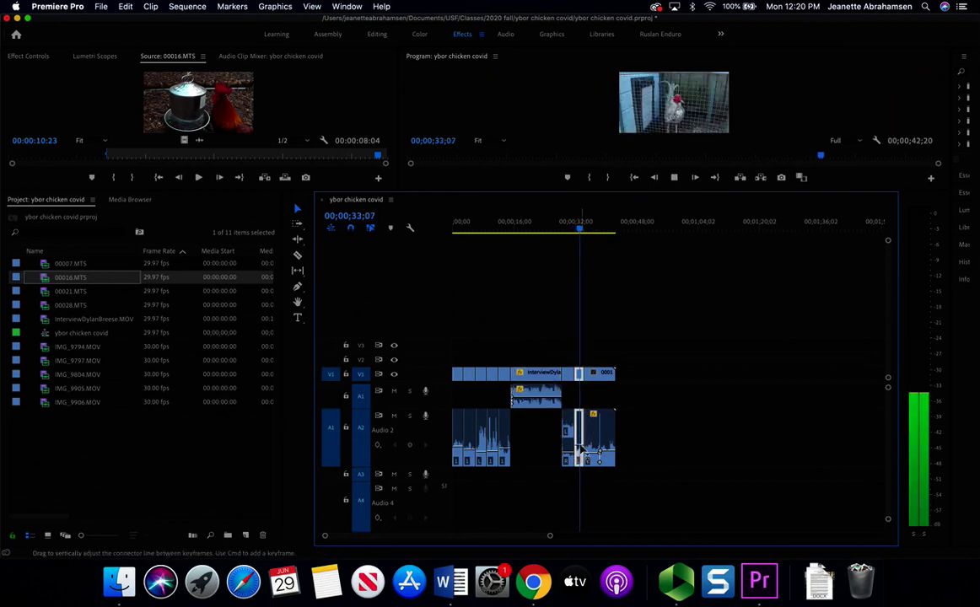
{"action": "key", "text": "space"}
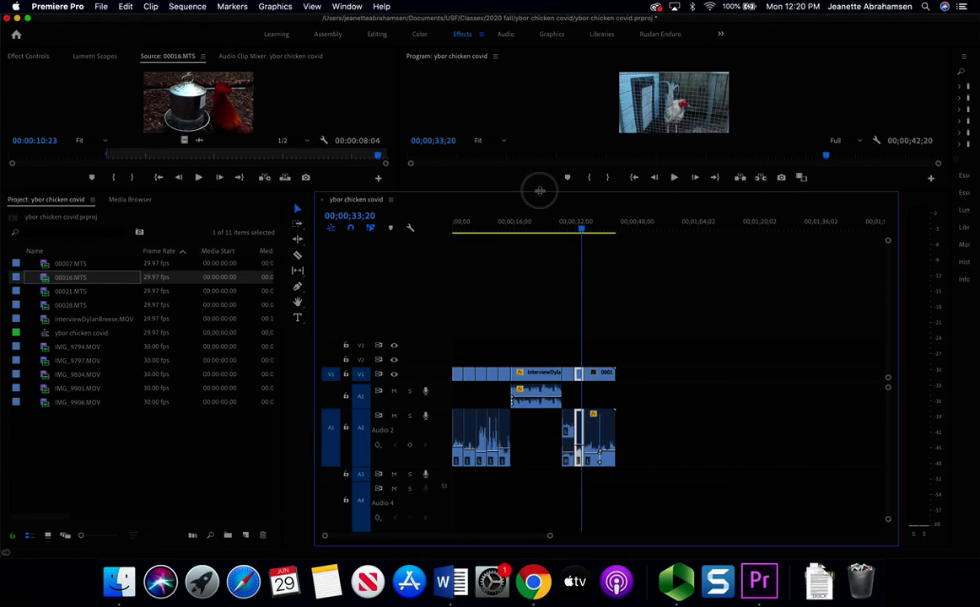
{"action": "left_click_drag", "start_coordinate": [537, 192], "coordinate": [540, 262]}
{"action": "left_click_drag", "start_coordinate": [582, 291], "coordinate": [615, 299]}
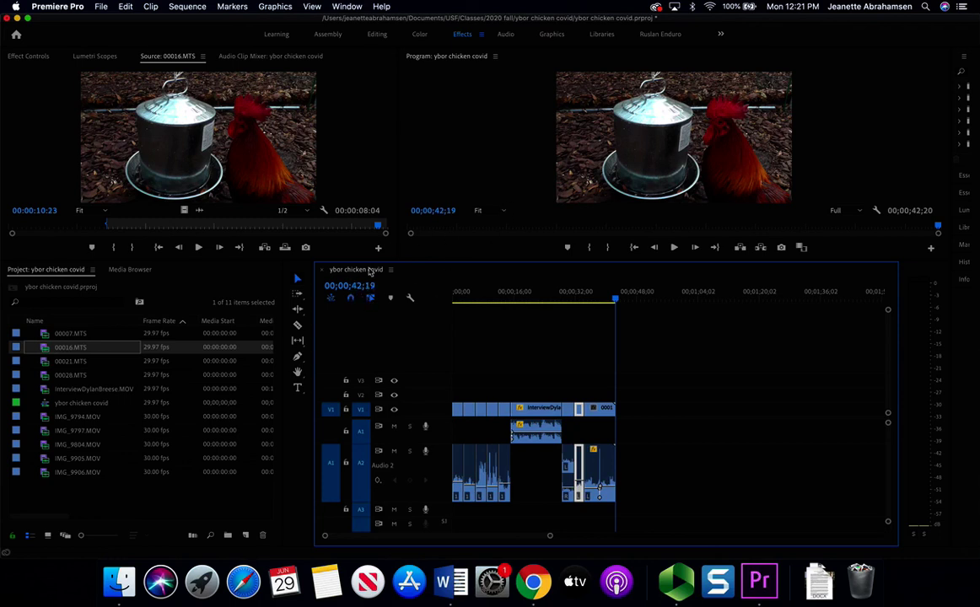
{"action": "left_click_drag", "start_coordinate": [615, 298], "coordinate": [613, 299]}
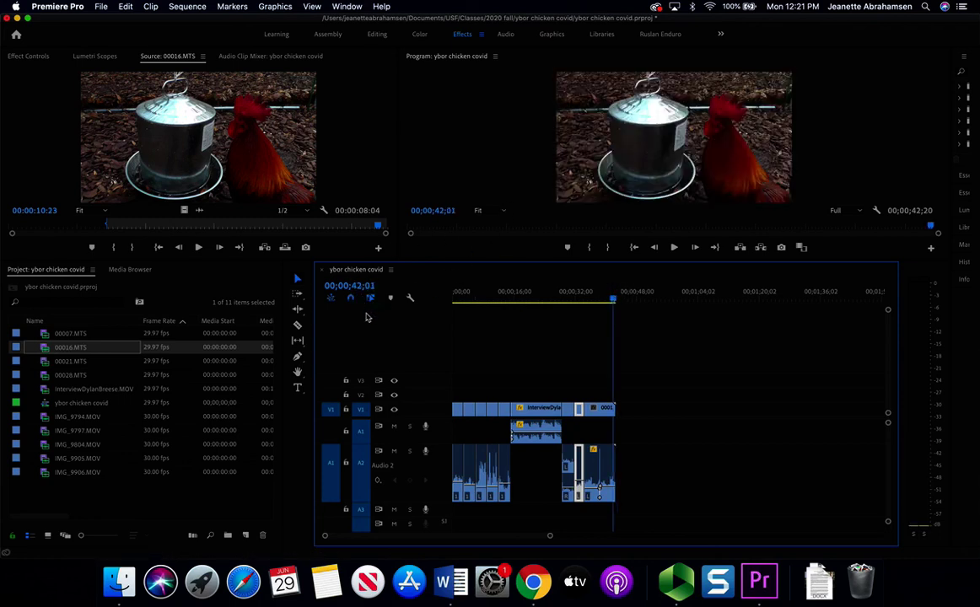
- Review the online script's first sentence and scrub the Premiere timeline
{"action": "left_click", "coordinate": [533, 581]}
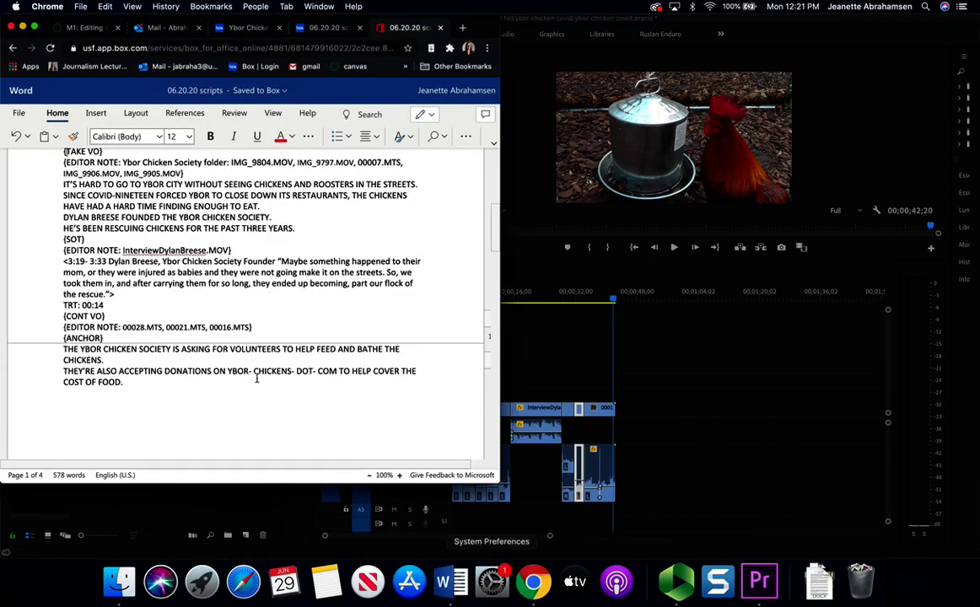
{"action": "scroll", "coordinate": [90, 247], "scroll_direction": "up", "scroll_amount": 2}
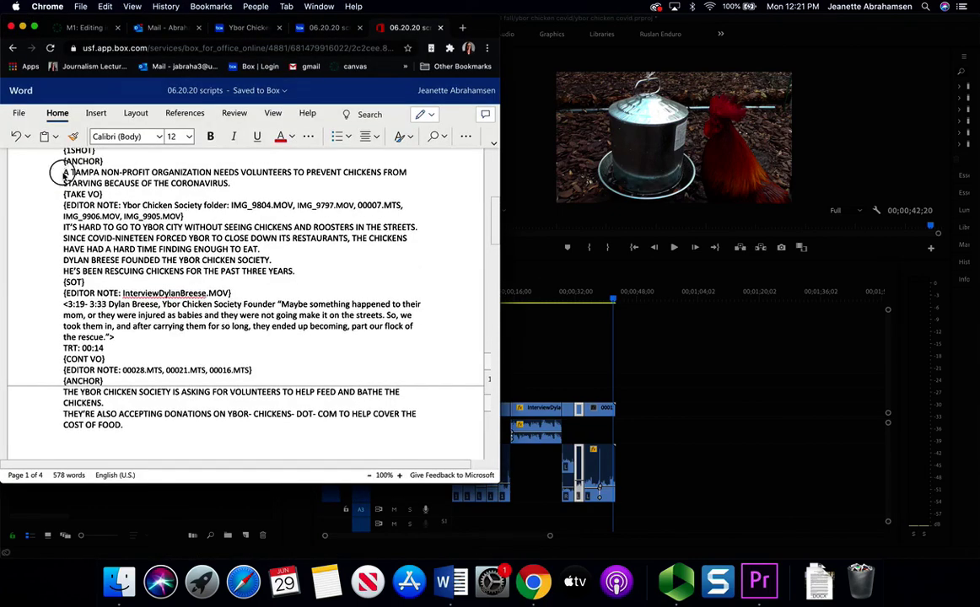
{"action": "left_click_drag", "start_coordinate": [60, 169], "coordinate": [240, 209]}
{"action": "left_click", "coordinate": [240, 217]}
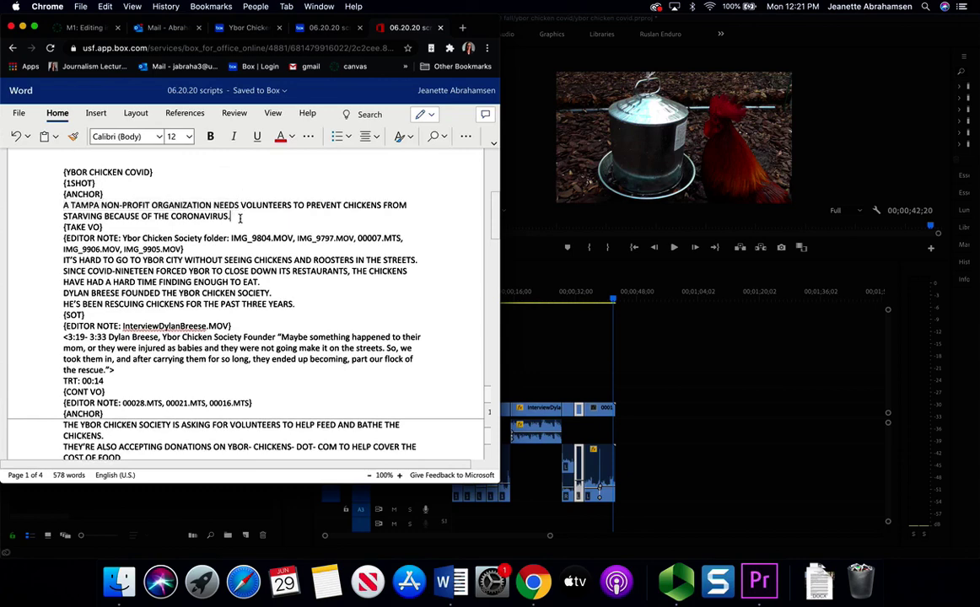
{"action": "left_click", "coordinate": [618, 301]}
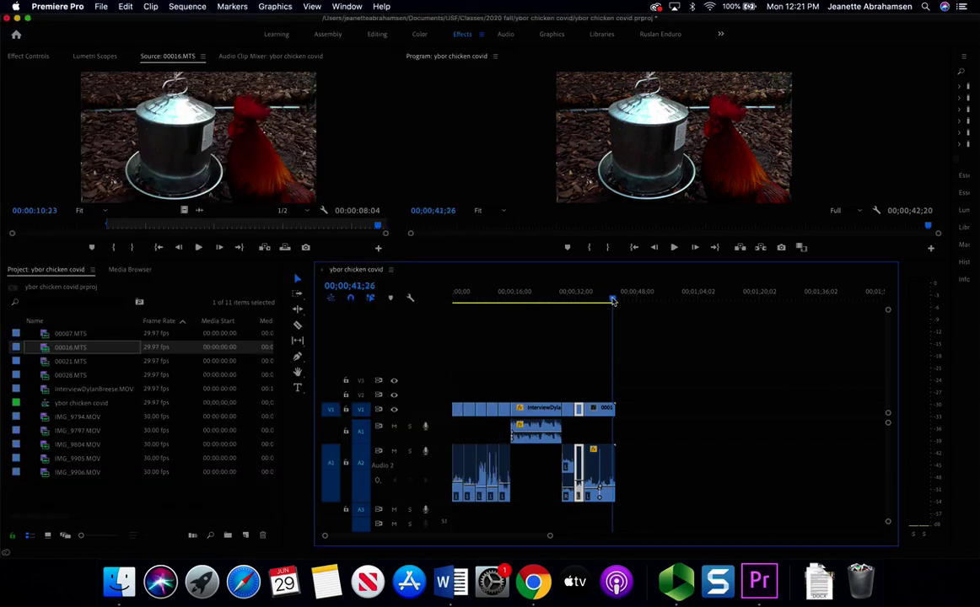
{"action": "left_click_drag", "start_coordinate": [608, 300], "coordinate": [597, 300]}
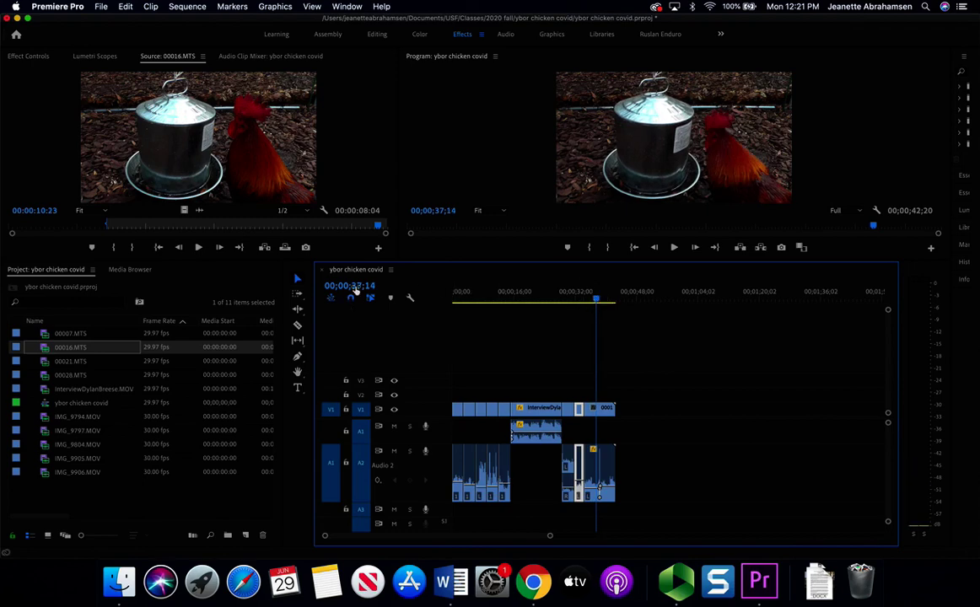
- Select the 'A TAMPA NON-PROFIT' sentence in desktop Word, then return the Premiere playhead to the start
{"action": "left_click", "coordinate": [451, 582]}
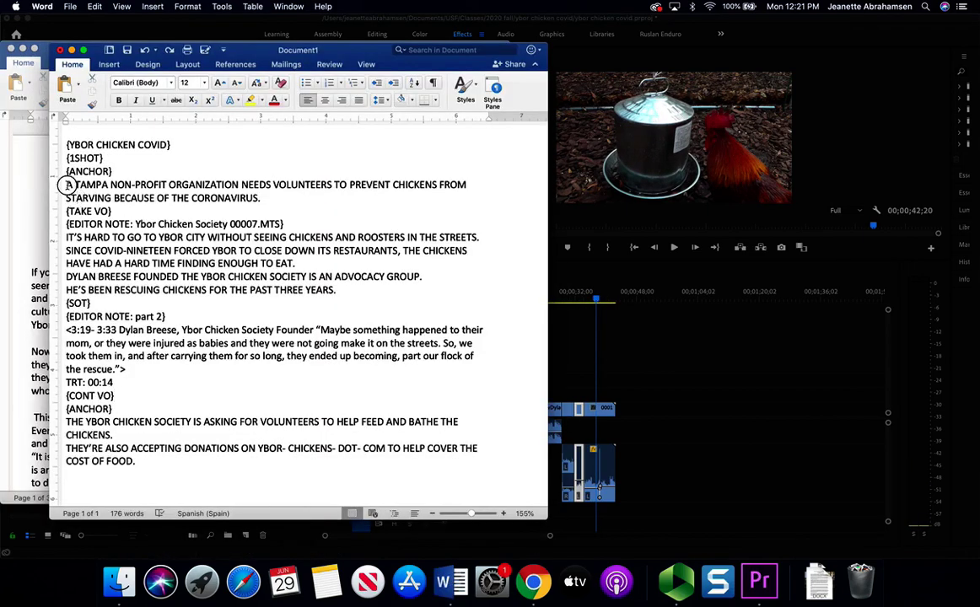
{"action": "left_click_drag", "start_coordinate": [66, 184], "coordinate": [281, 201]}
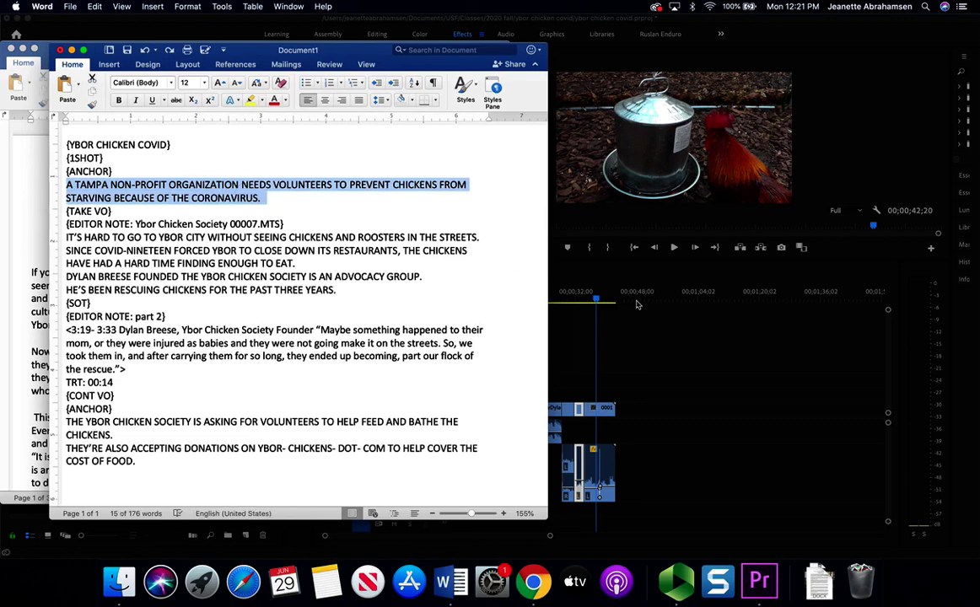
{"action": "left_click", "coordinate": [579, 269]}
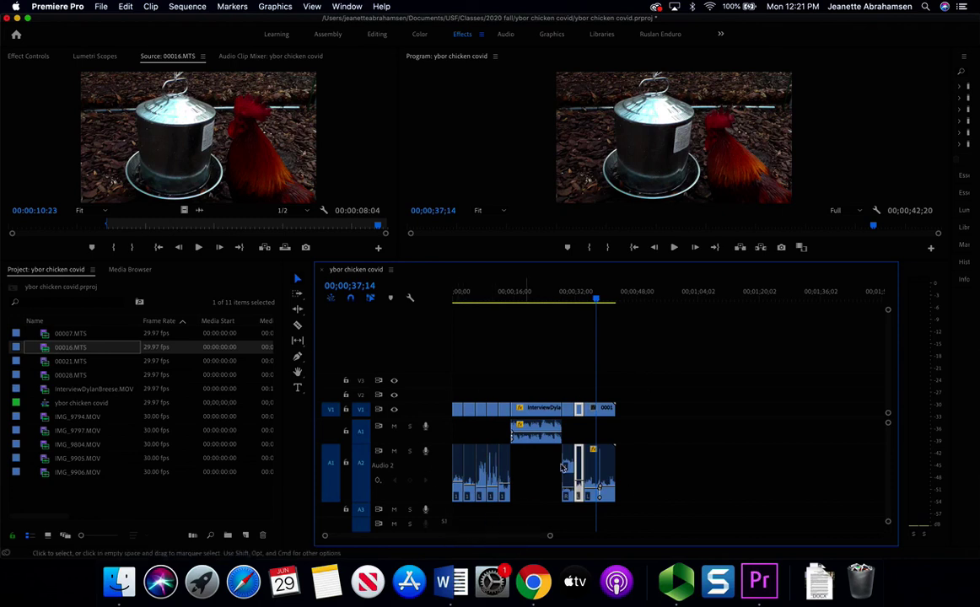
{"action": "key", "text": "Home"}
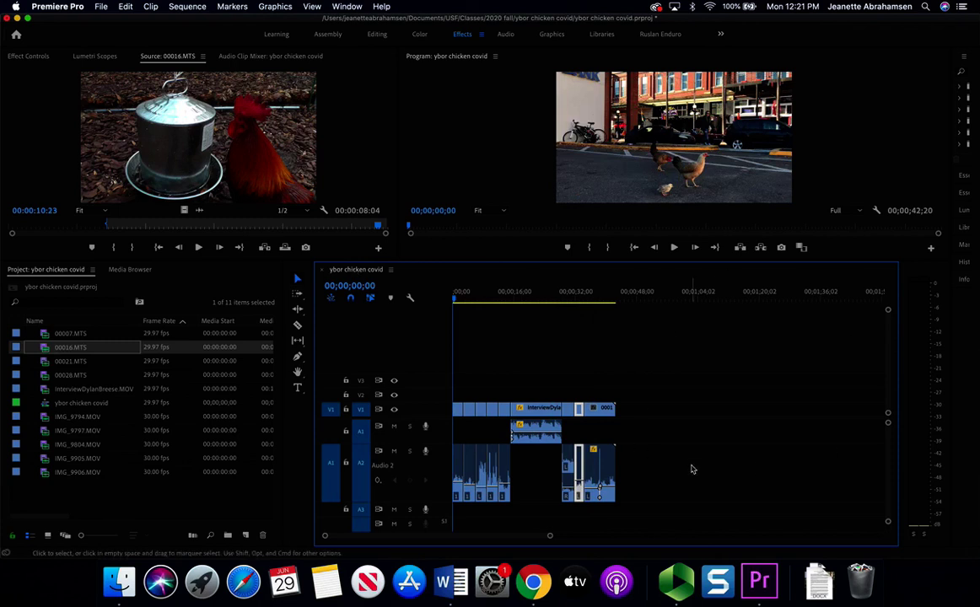
{"action": "left_click", "coordinate": [100, 6]}
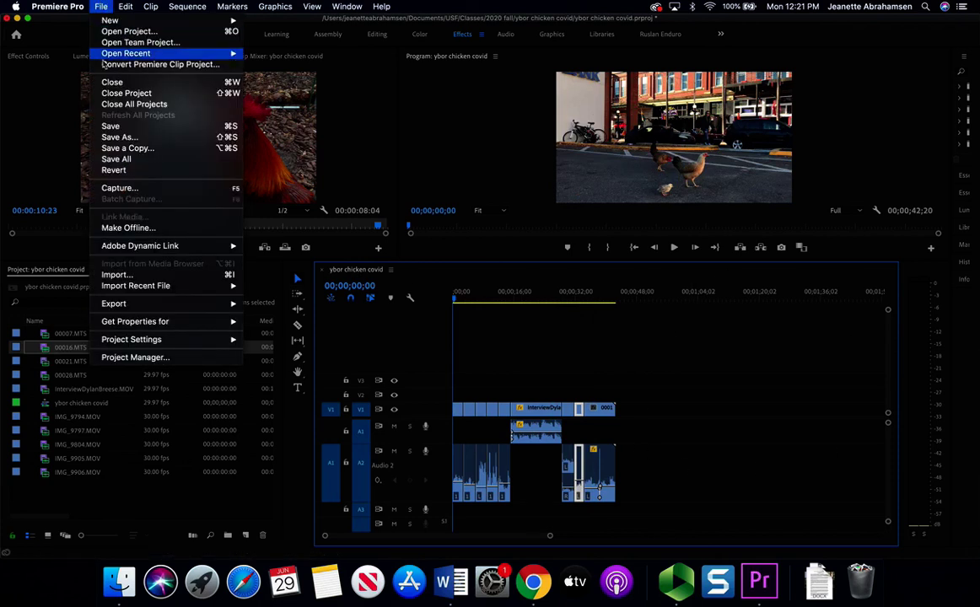
{"action": "mouse_move", "coordinate": [146, 305]}
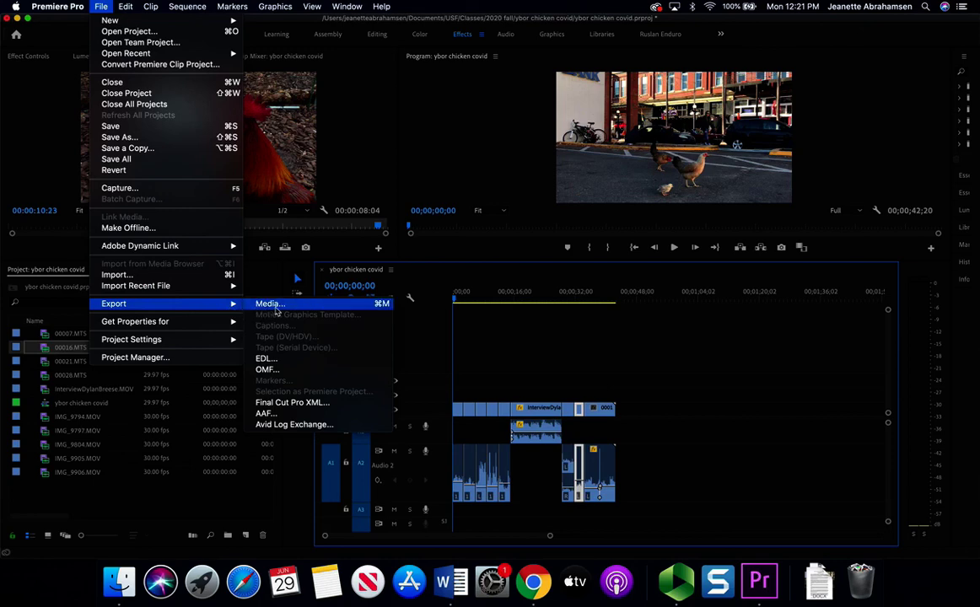
{"action": "left_click", "coordinate": [269, 305]}
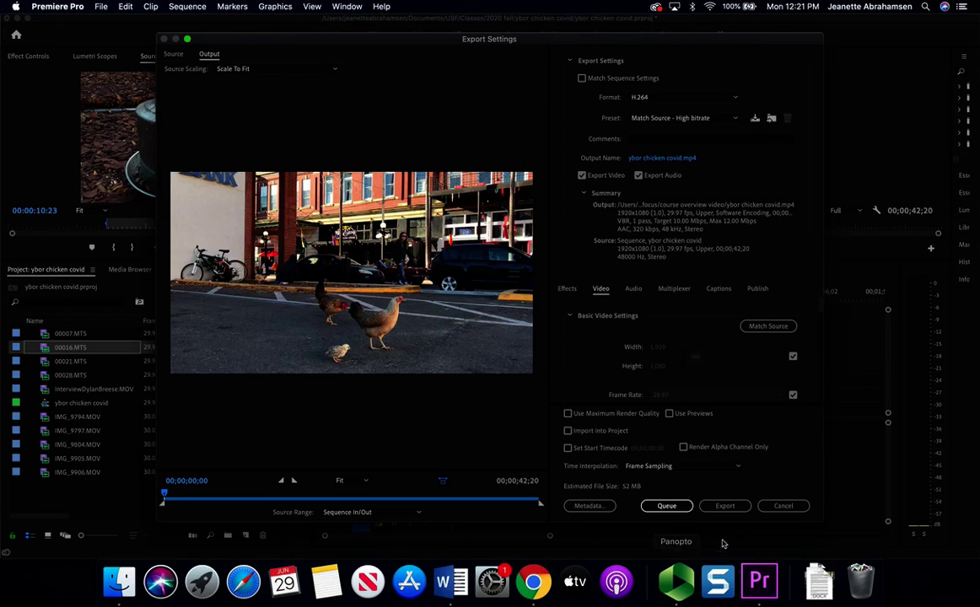
{"action": "left_click", "coordinate": [783, 506]}
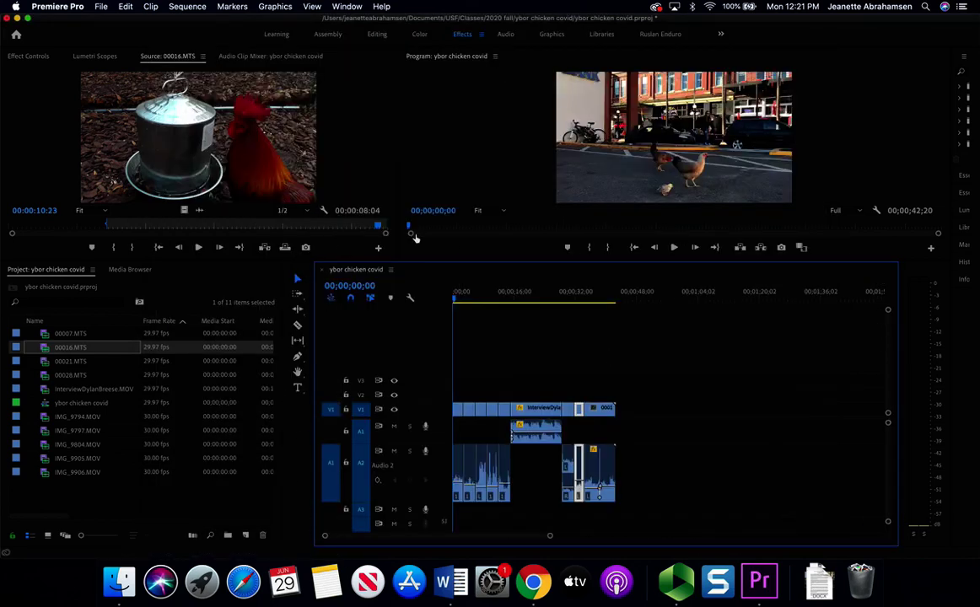
{"action": "left_click", "coordinate": [355, 158]}
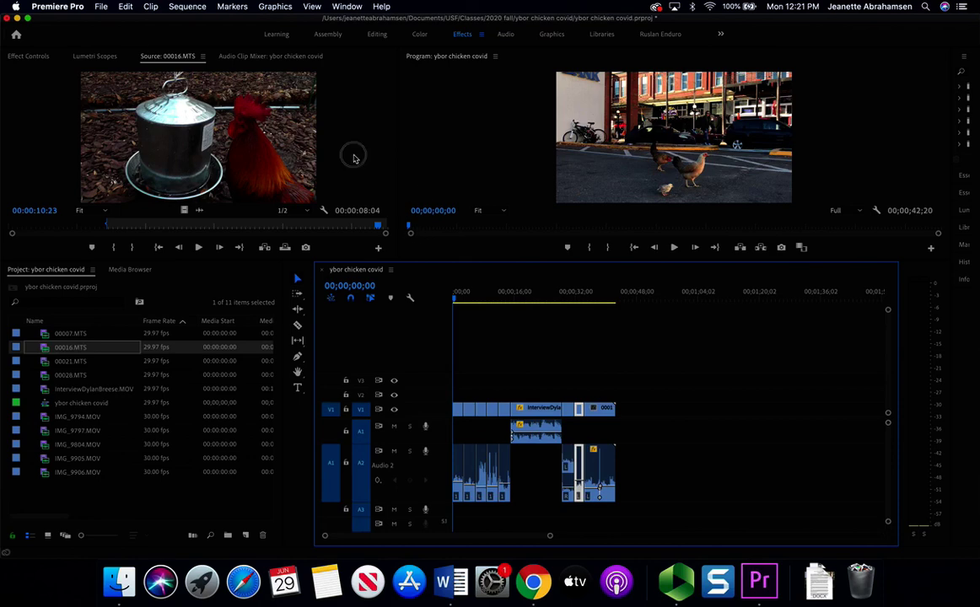
{"action": "left_click", "coordinate": [100, 6]}
{"action": "mouse_move", "coordinate": [194, 304]}
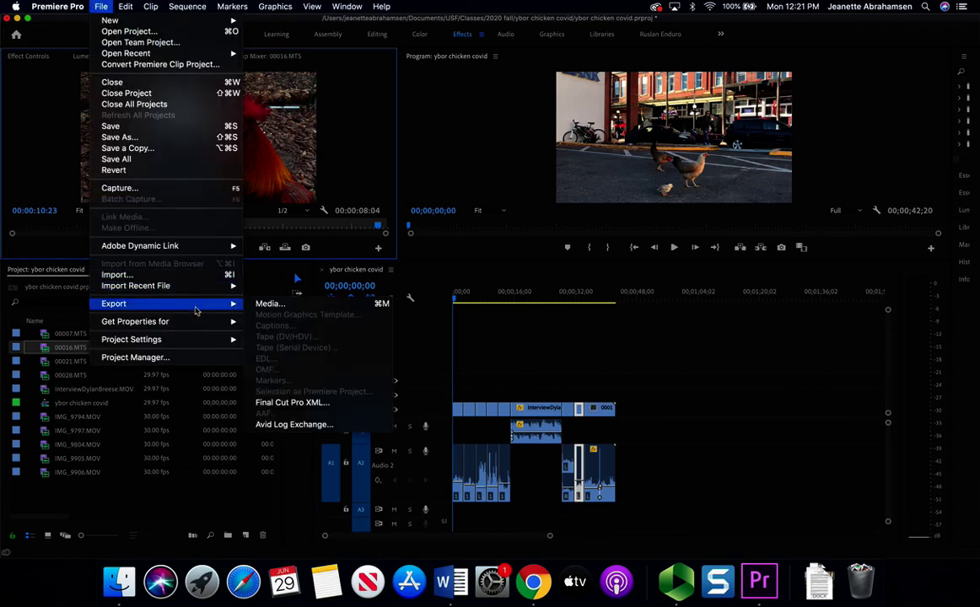
{"action": "left_click", "coordinate": [290, 307]}
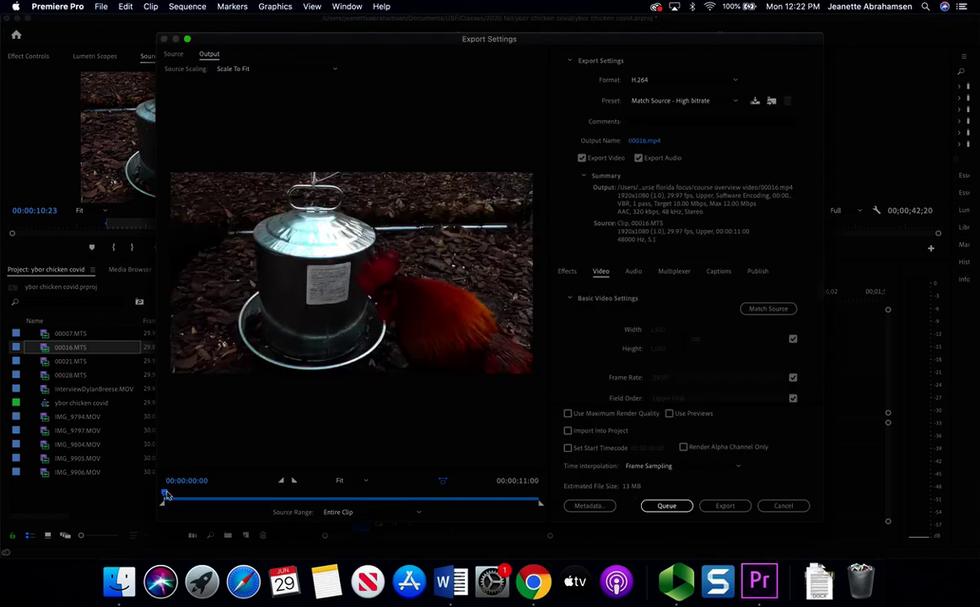
{"action": "left_click_drag", "start_coordinate": [163, 496], "coordinate": [201, 496]}
{"action": "left_click", "coordinate": [783, 505]}
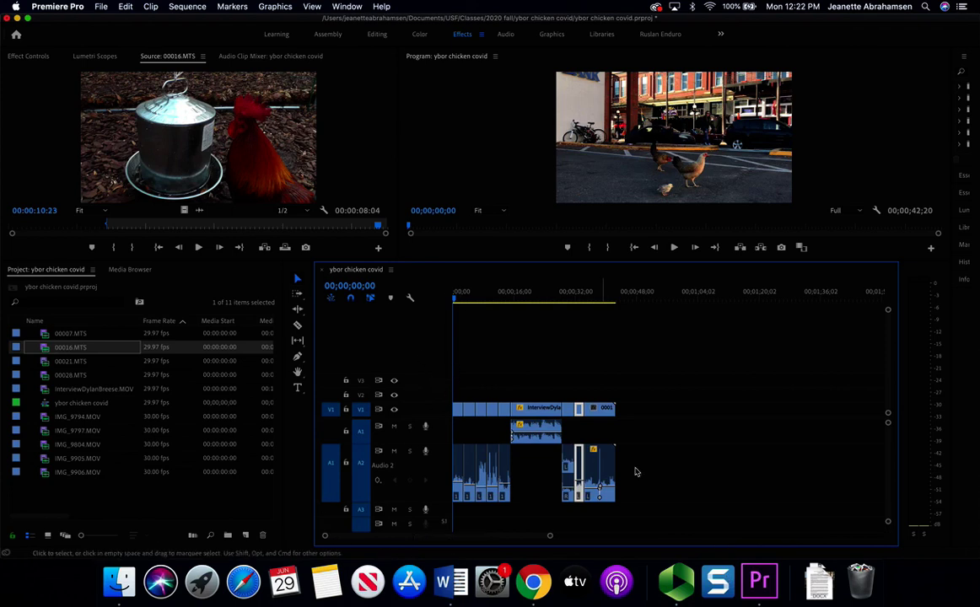
{"action": "left_click", "coordinate": [100, 6]}
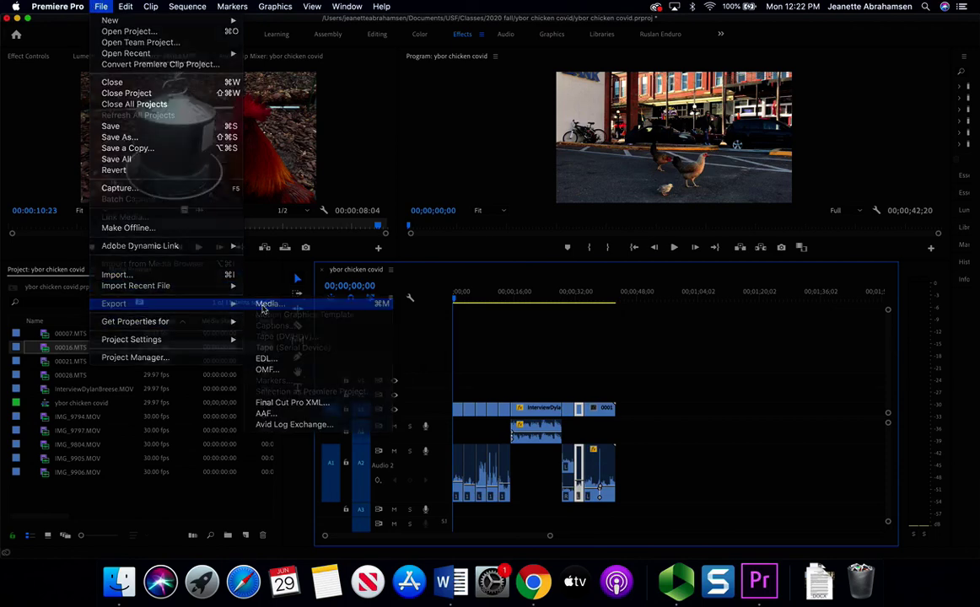
- Open the sequence's export settings and keep H.264 as the format
{"action": "left_click", "coordinate": [263, 306]}
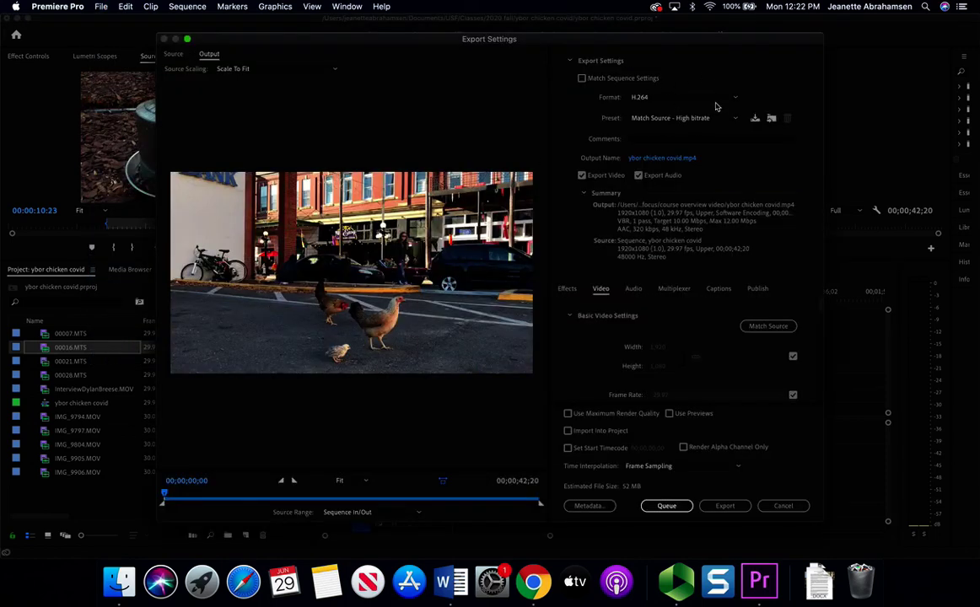
{"action": "left_click", "coordinate": [706, 98]}
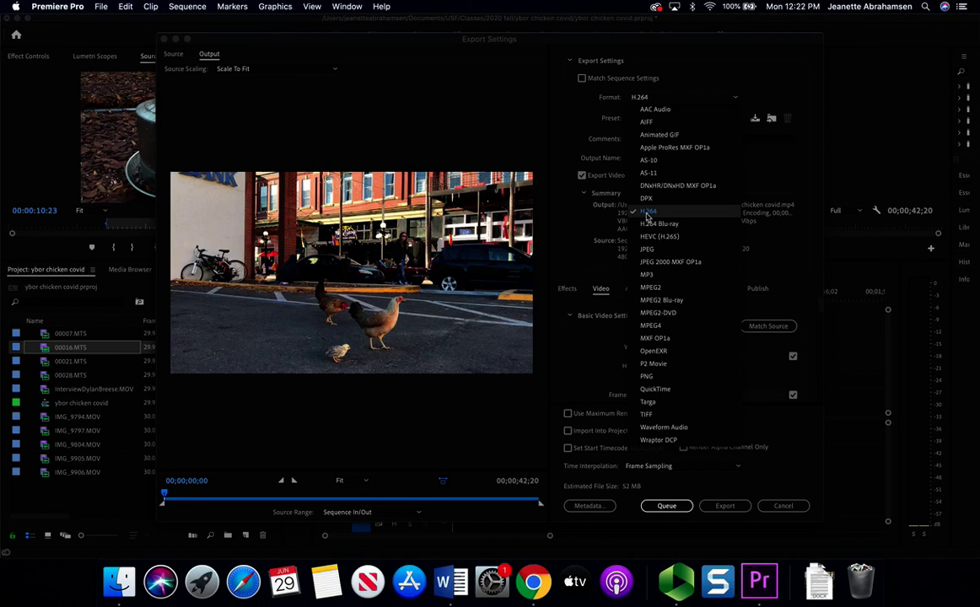
{"action": "left_click", "coordinate": [649, 98]}
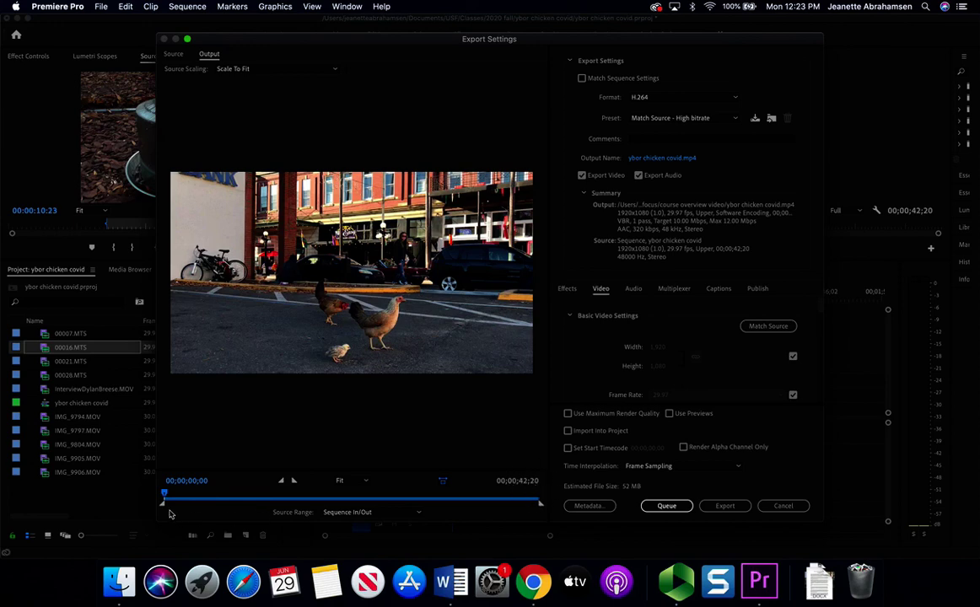
- Preview the sequence end and trim the out point for a Custom source range
{"action": "left_click_drag", "start_coordinate": [166, 498], "coordinate": [528, 498]}
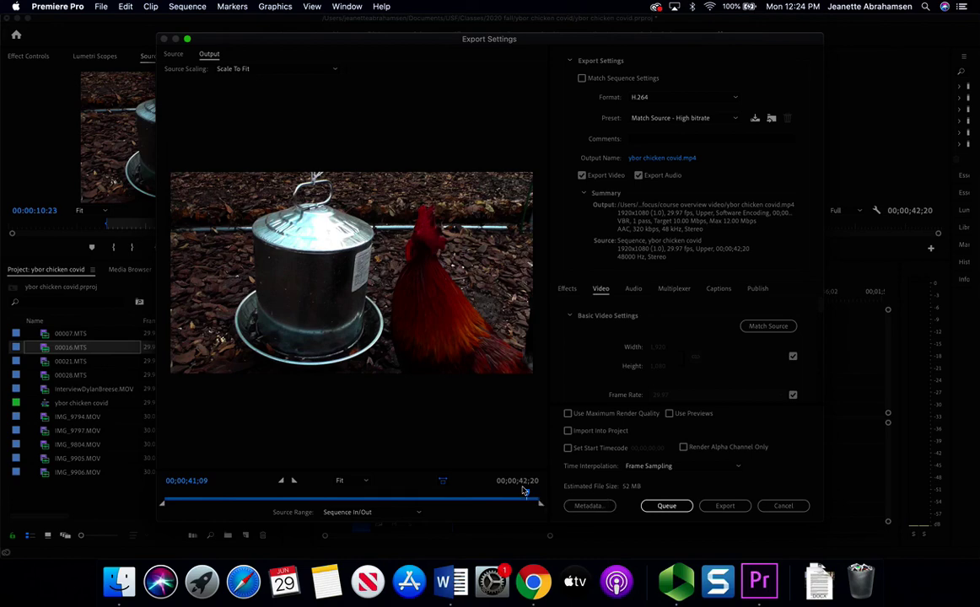
{"action": "mouse_move", "coordinate": [530, 499]}
{"action": "left_mouse_down"}
{"action": "mouse_move", "coordinate": [411, 503]}
{"action": "mouse_move", "coordinate": [526, 504]}
{"action": "left_mouse_up"}
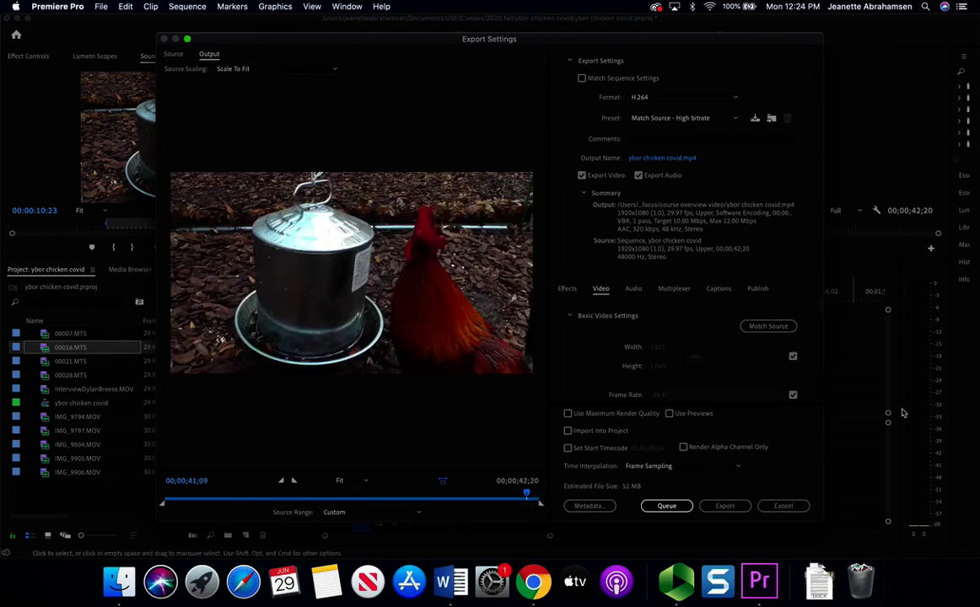
{"action": "left_click_drag", "start_coordinate": [528, 495], "coordinate": [438, 501]}
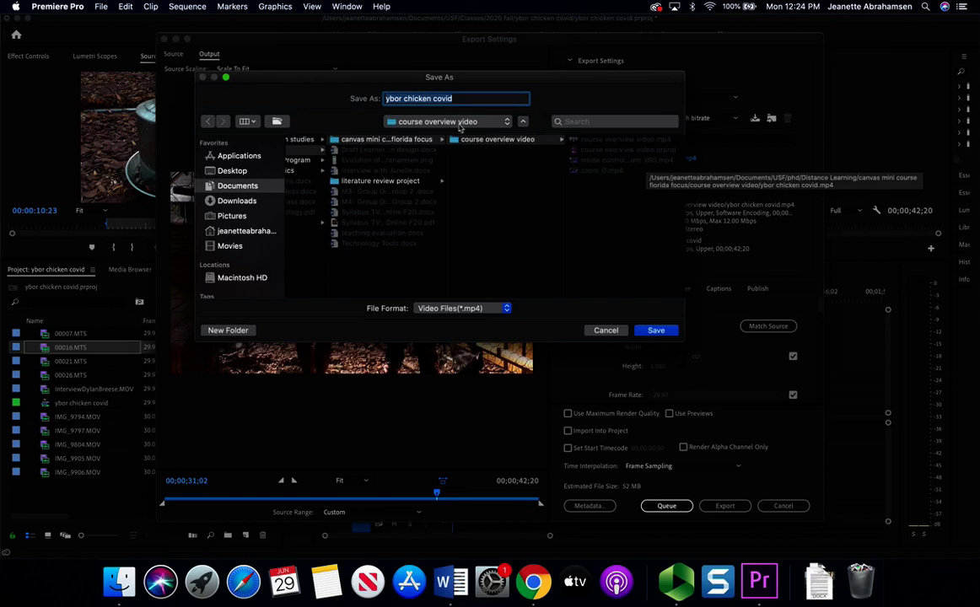
- Name the output 'ybor chicken covid vosotvo' and save it to Documents/USF/Classes/2020 fall/ybor chicken covid
{"action": "left_click", "coordinate": [464, 100]}
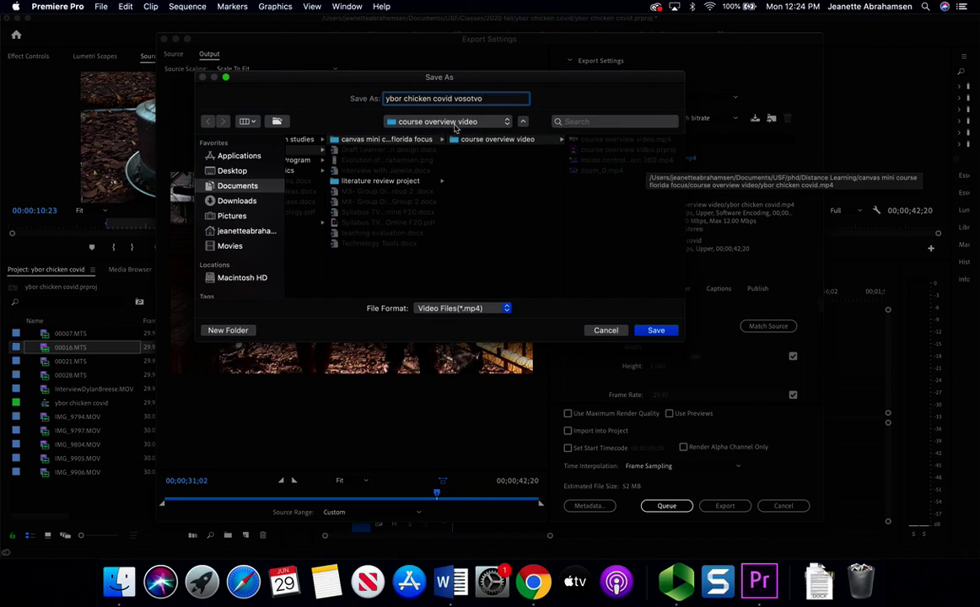
{"action": "left_click", "coordinate": [248, 185]}
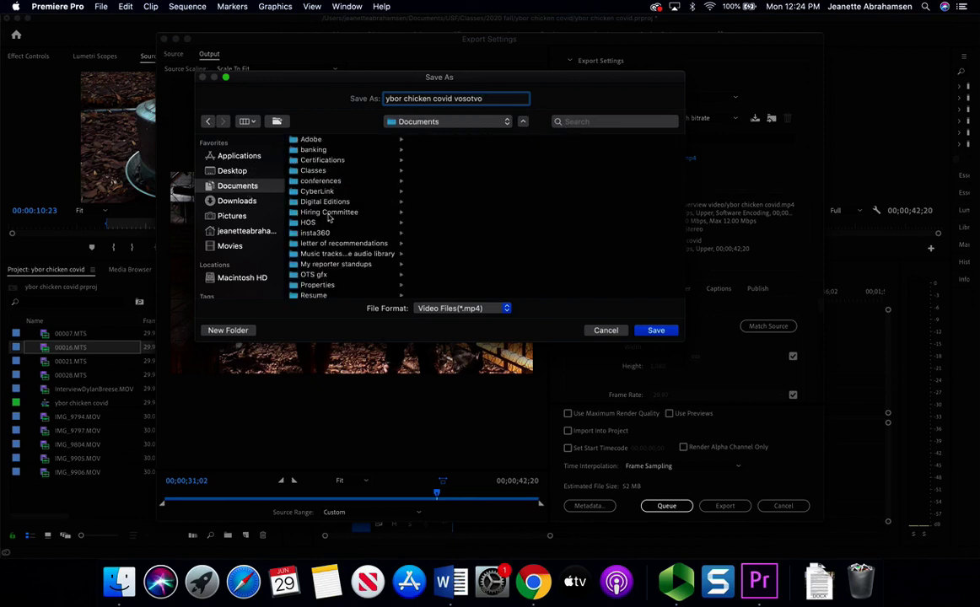
{"action": "left_click", "coordinate": [323, 172]}
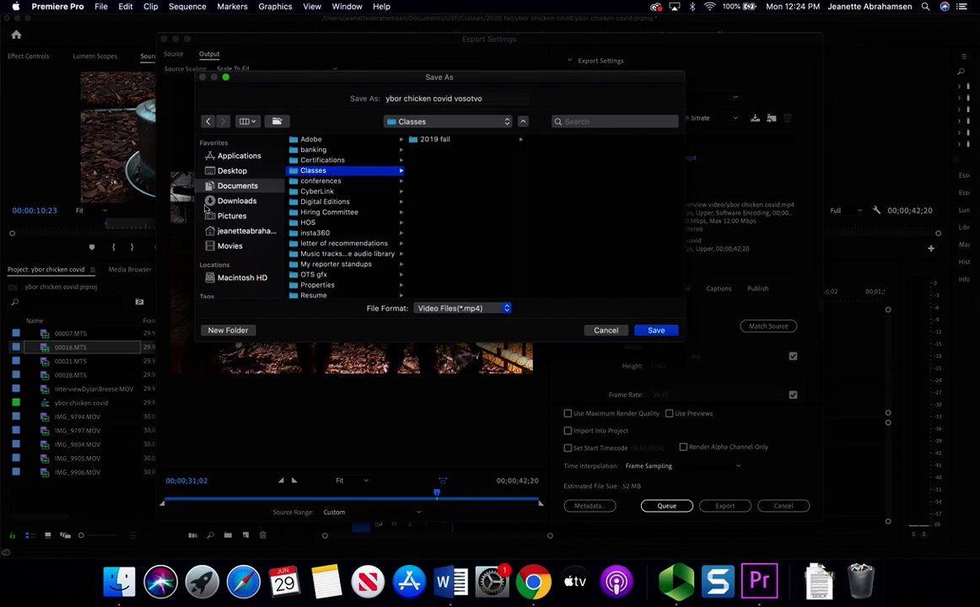
{"action": "left_click", "coordinate": [237, 186]}
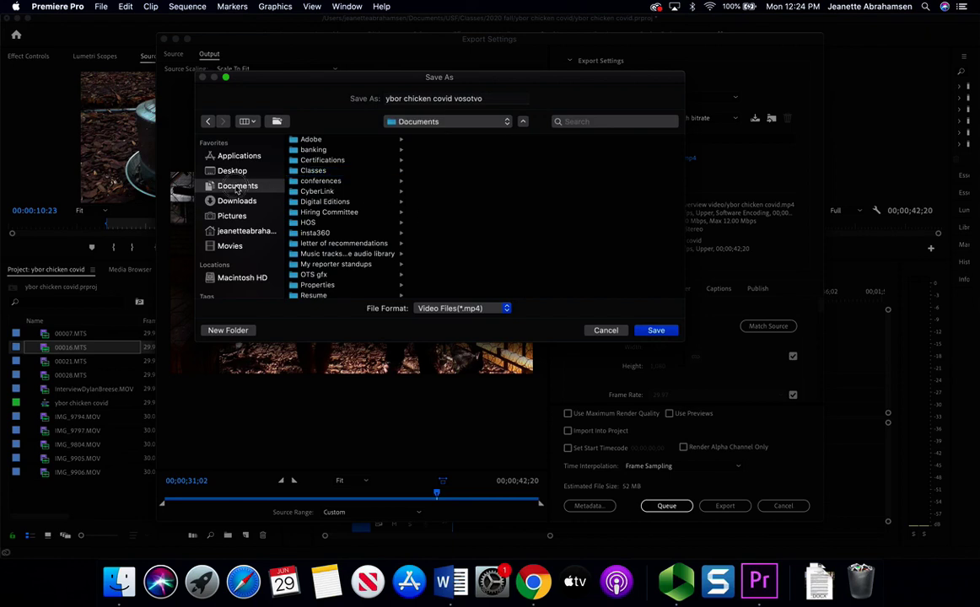
{"action": "scroll", "coordinate": [326, 187], "scroll_direction": "up", "scroll_amount": 2}
{"action": "scroll", "coordinate": [325, 187], "scroll_direction": "down", "scroll_amount": 5}
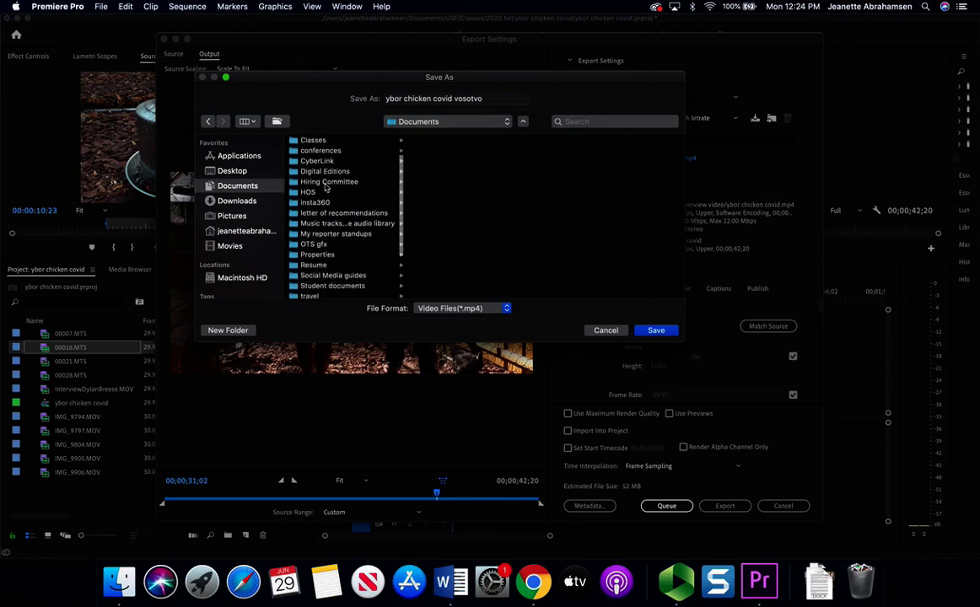
{"action": "left_click", "coordinate": [318, 253]}
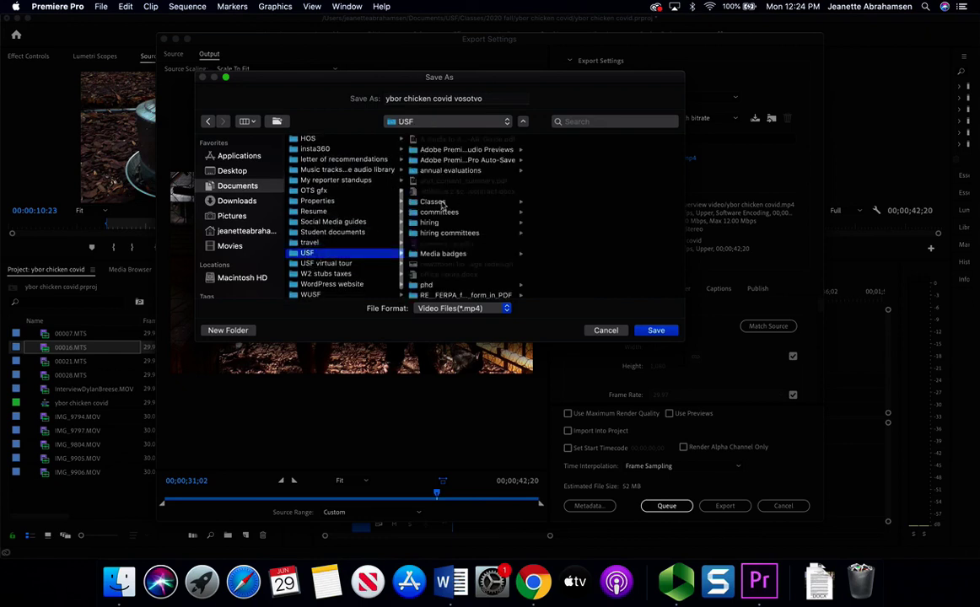
{"action": "left_click", "coordinate": [425, 201]}
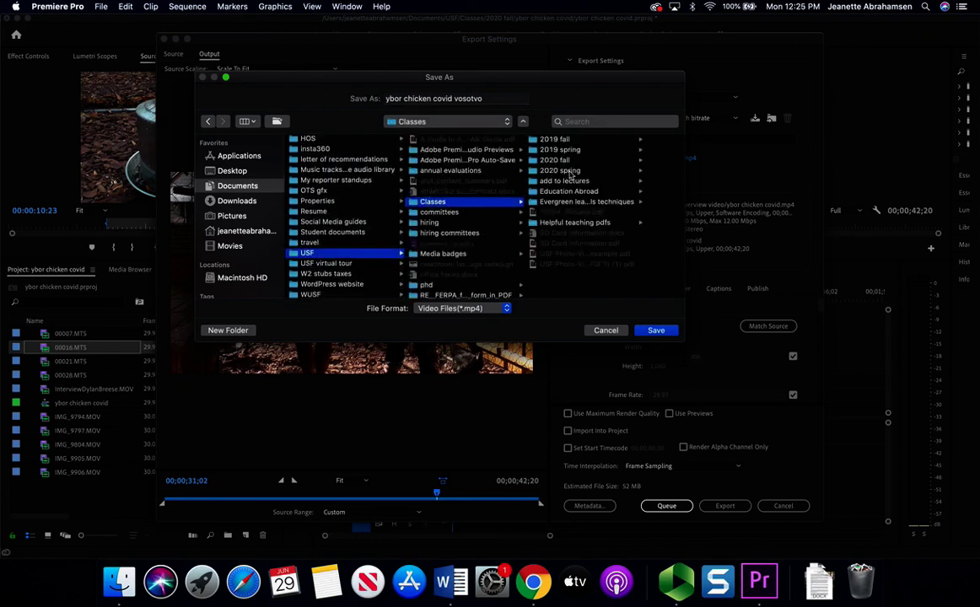
{"action": "left_click", "coordinate": [560, 161]}
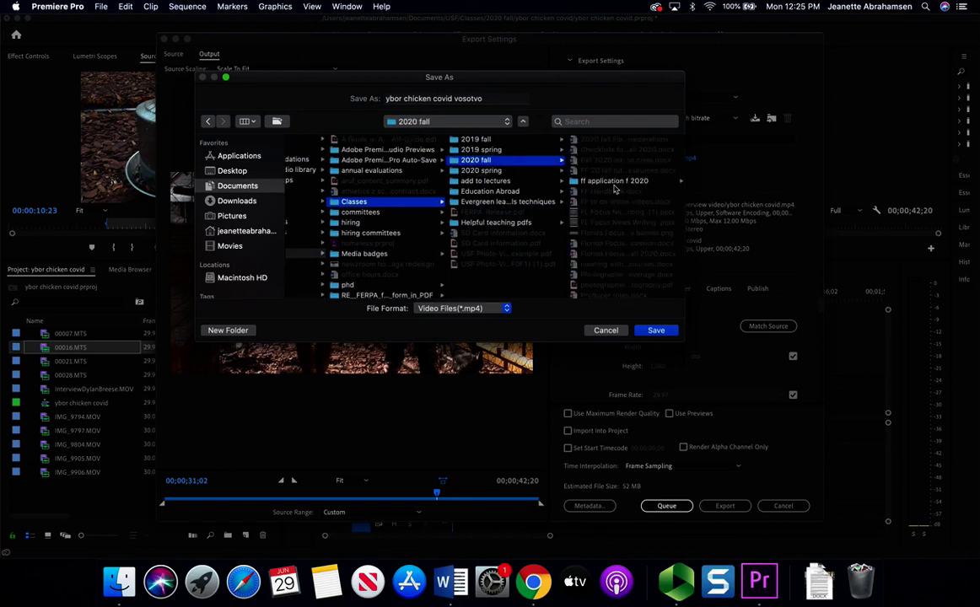
{"action": "left_click", "coordinate": [609, 280]}
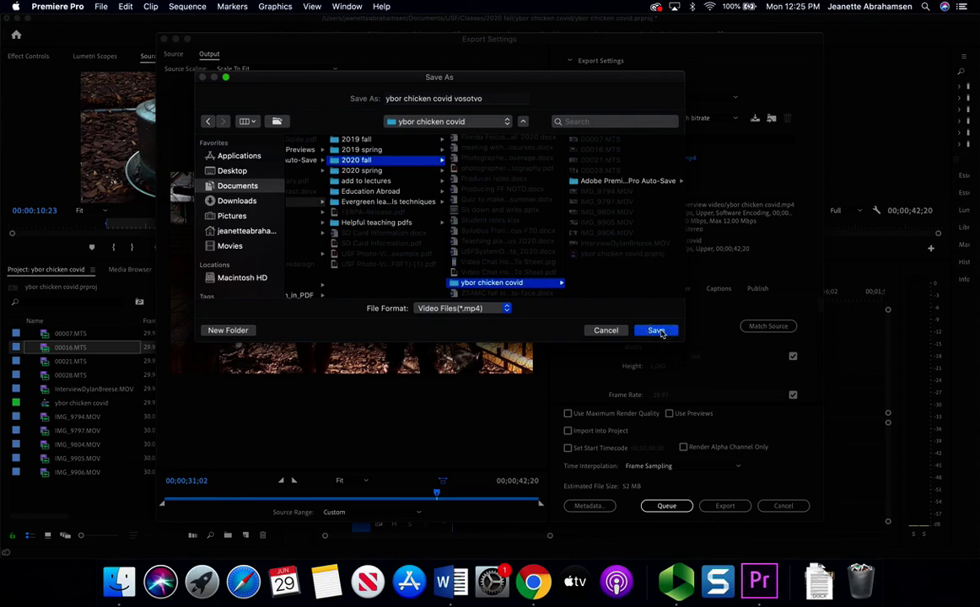
{"action": "left_click", "coordinate": [657, 331]}
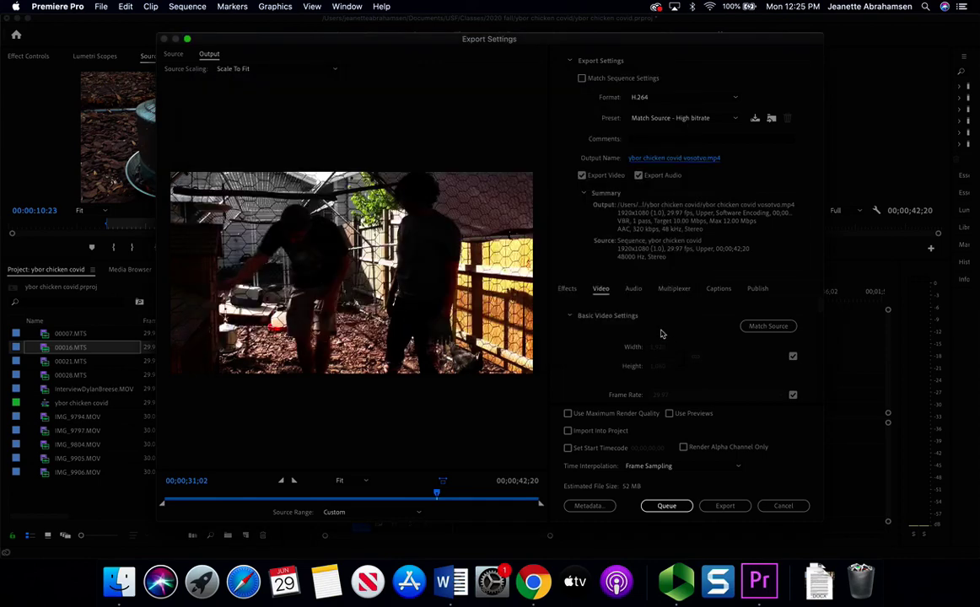
- Start encoding the sequence to ybor chicken covid vosotvo.mp4
{"action": "left_click", "coordinate": [726, 508]}
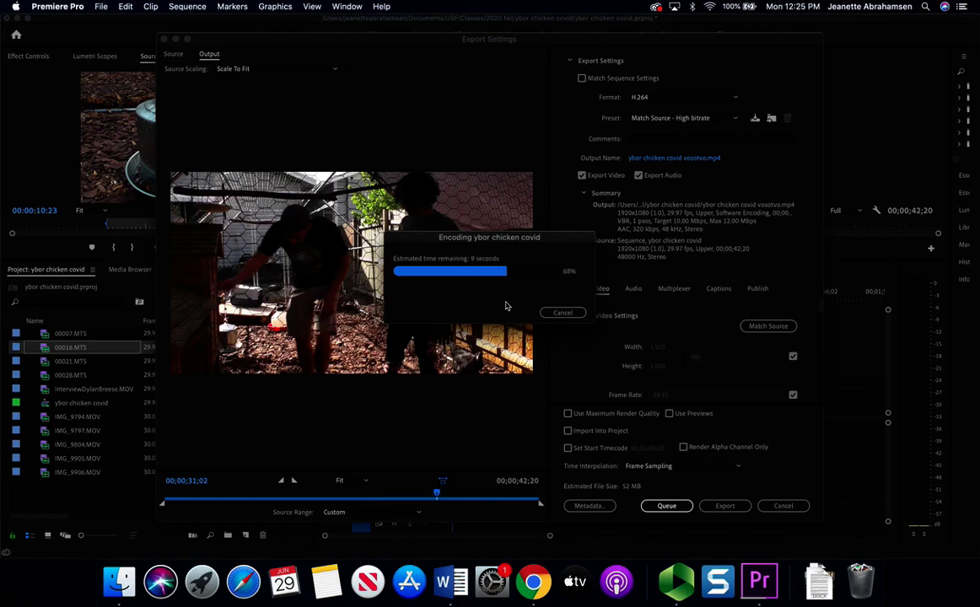
- Confirm the export finished and show ybor chicken covid vosotvo.mp4 (55.5 MB) in its Finder folder
{"action": "left_click", "coordinate": [119, 582]}
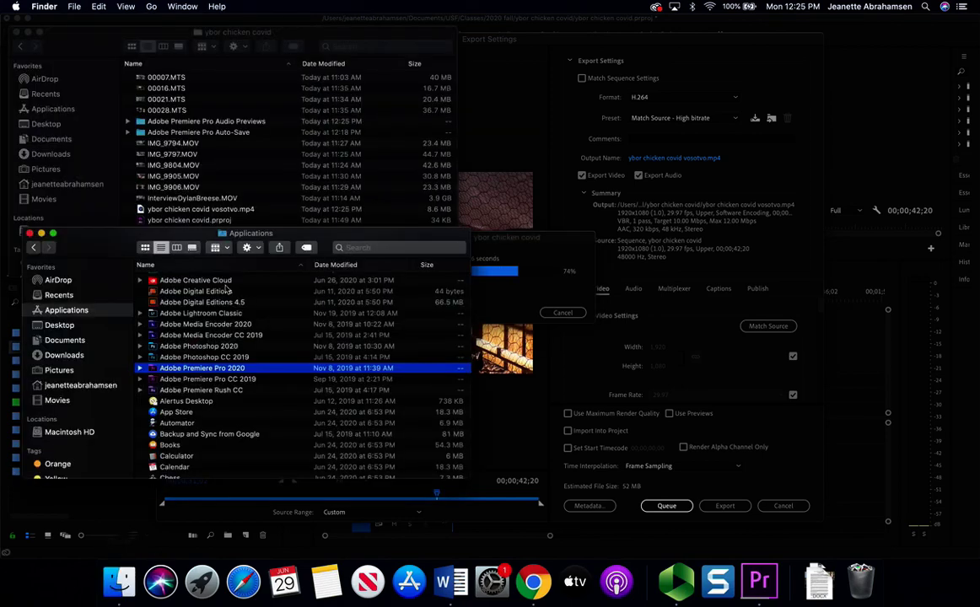
{"action": "left_click", "coordinate": [175, 36]}
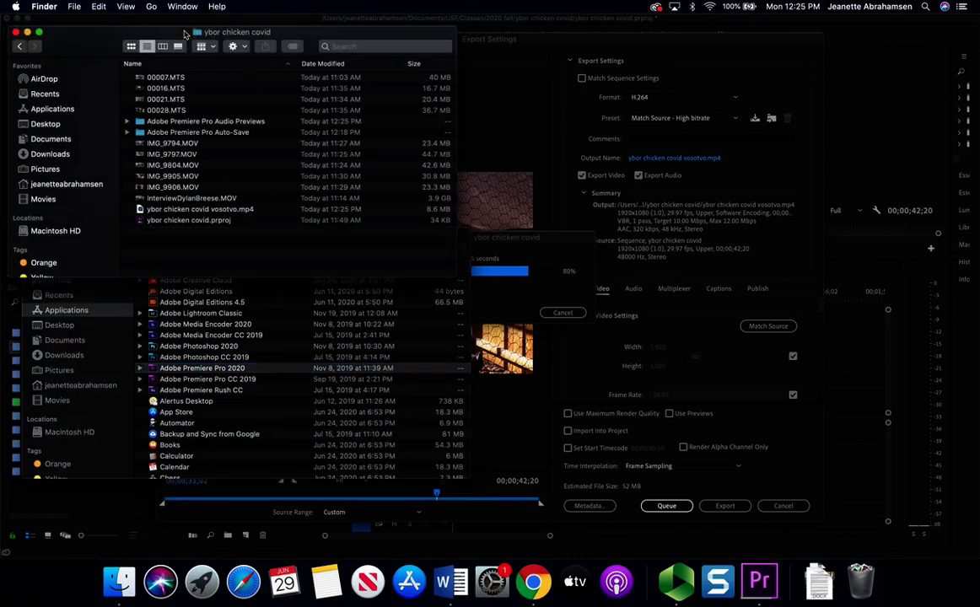
{"action": "left_click_drag", "start_coordinate": [185, 36], "coordinate": [205, 235]}
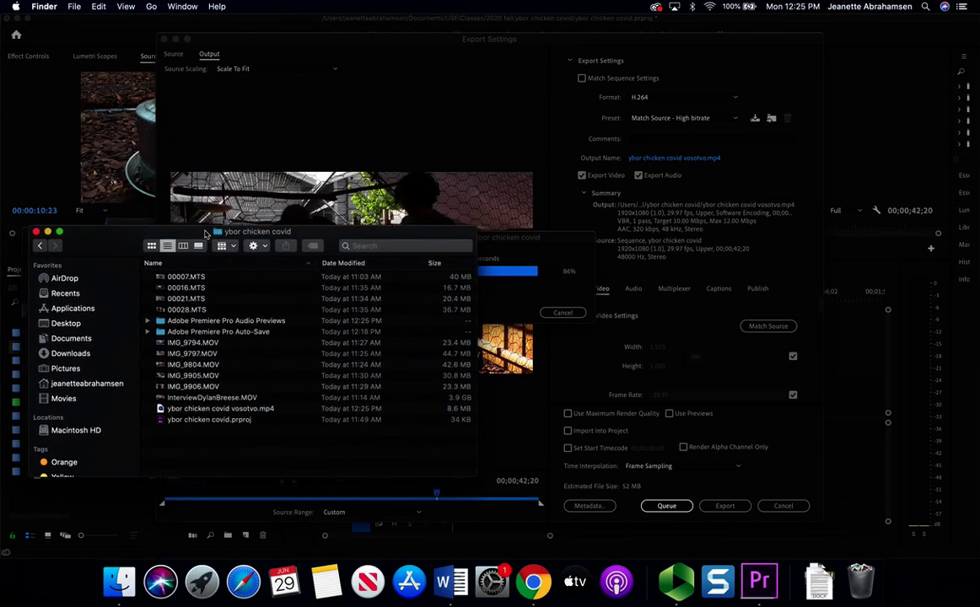
{"action": "left_click", "coordinate": [494, 245]}
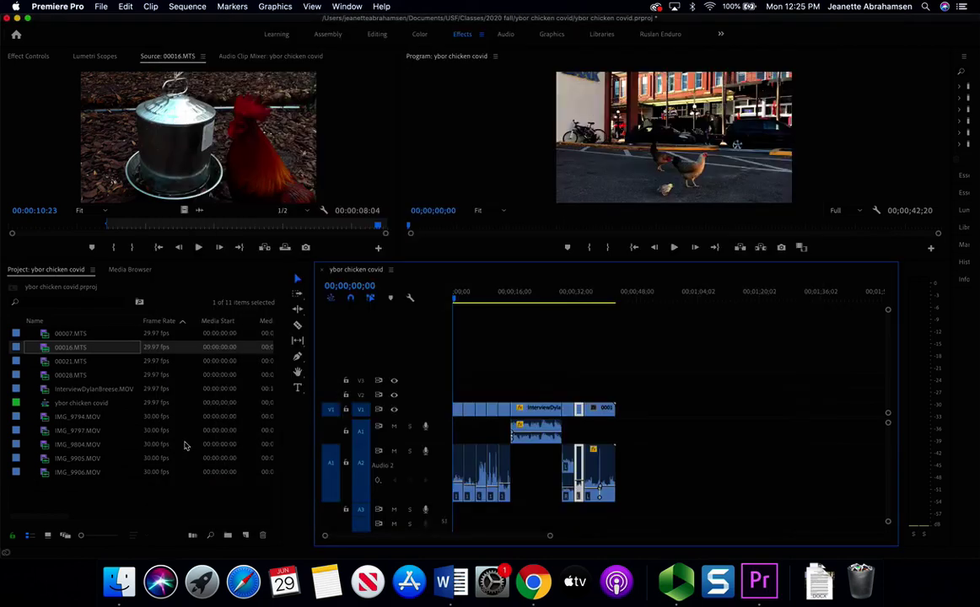
{"action": "left_click", "coordinate": [119, 580]}
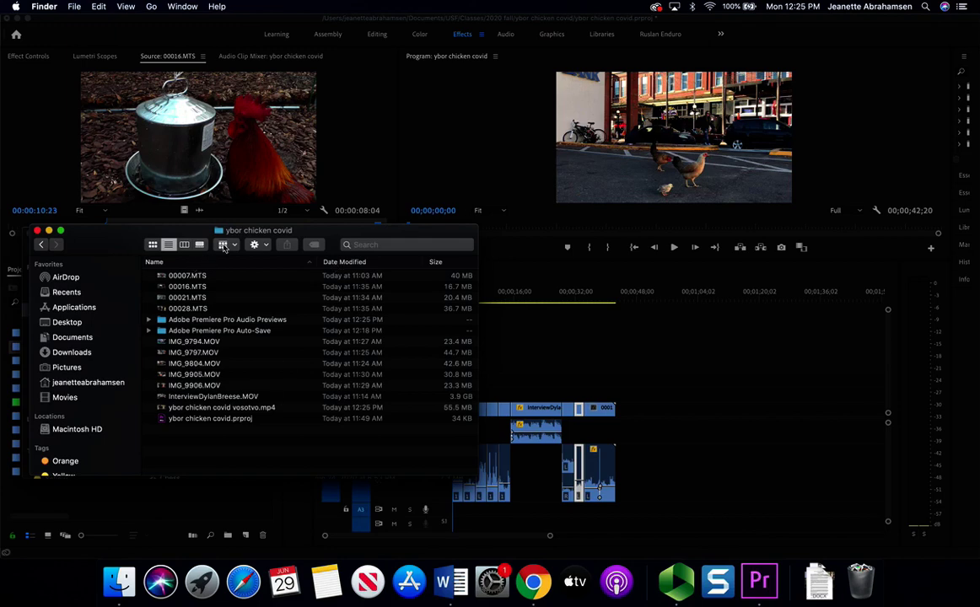
- Play ybor chicken covid vosotvo.mp4 in QuickTime and scrub ahead through its 43 seconds
{"action": "double_click", "coordinate": [249, 410]}
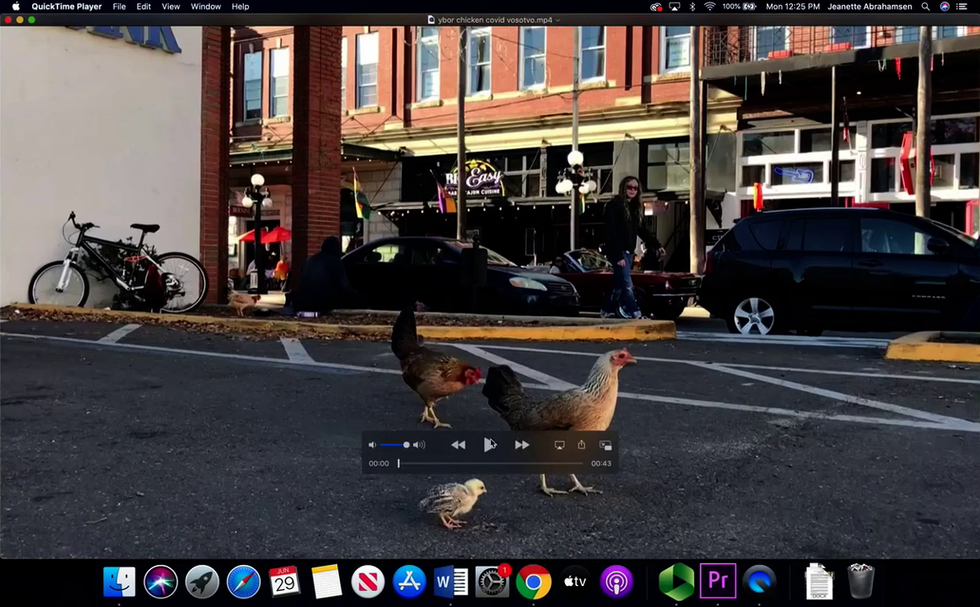
{"action": "key", "text": "space"}
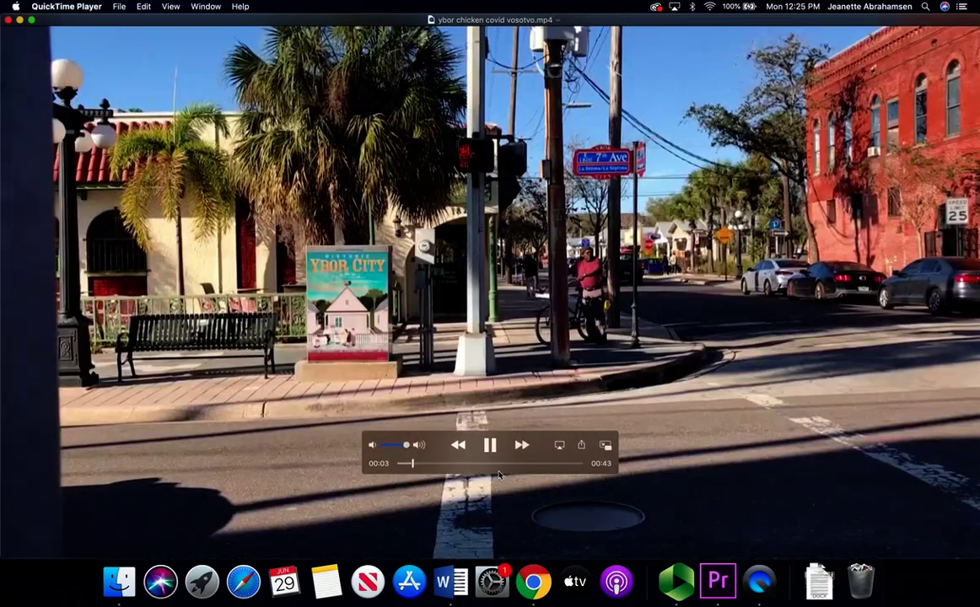
{"action": "left_click_drag", "start_coordinate": [437, 470], "coordinate": [540, 466]}
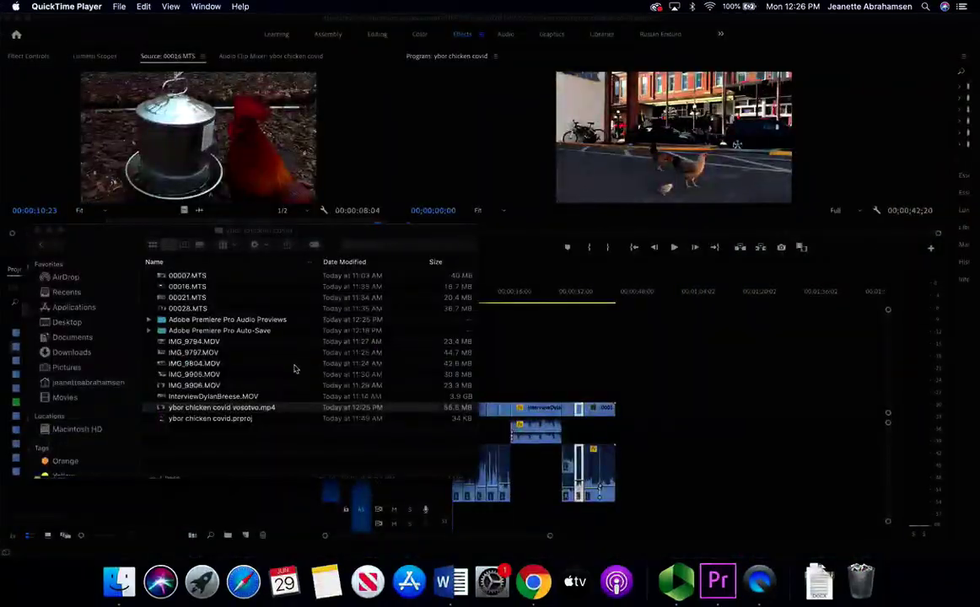
- In Chrome's Box tab, dismiss the Word Online notice and return to the Box home listing
{"action": "left_click", "coordinate": [533, 582]}
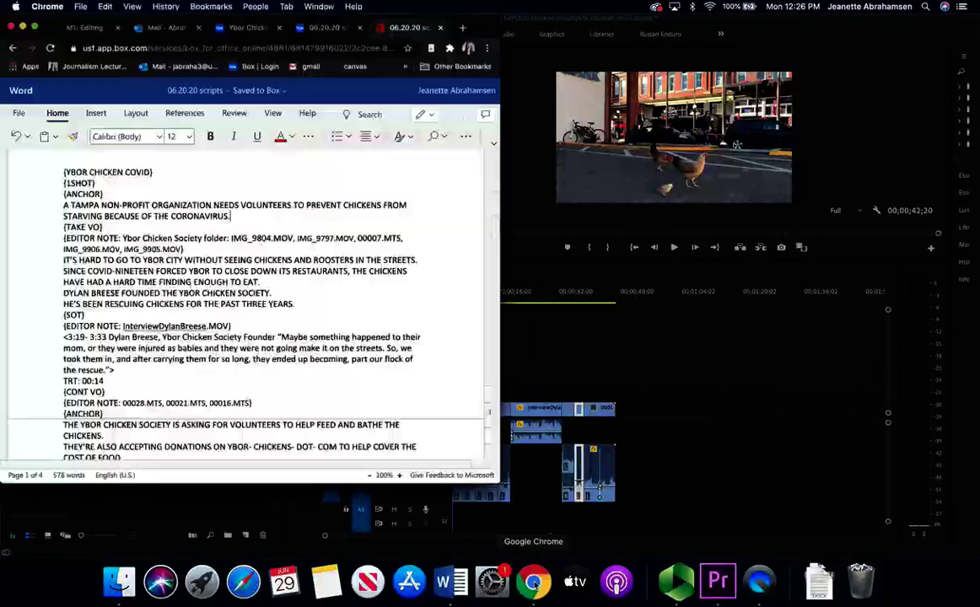
{"action": "left_click", "coordinate": [314, 29]}
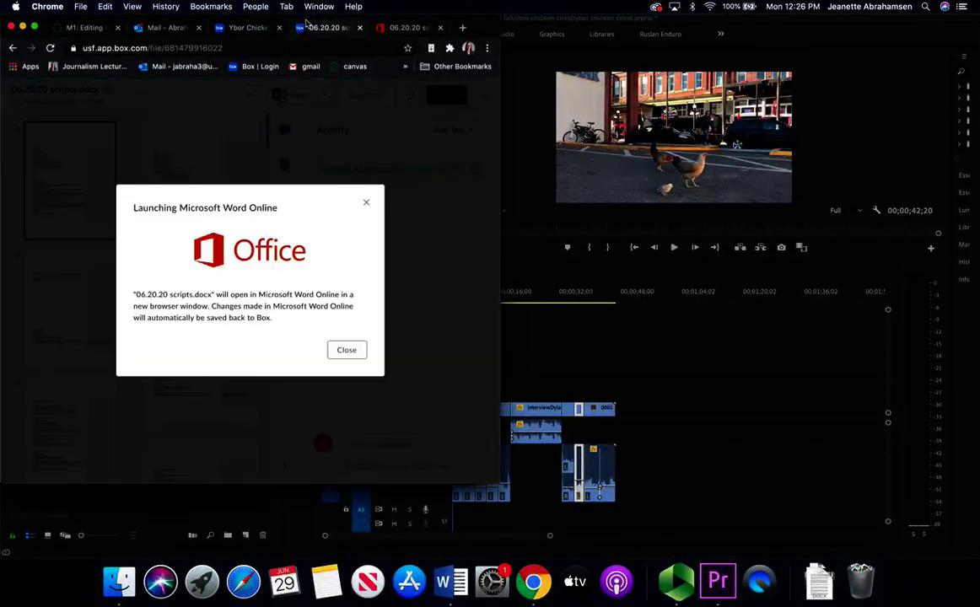
{"action": "left_click", "coordinate": [366, 203]}
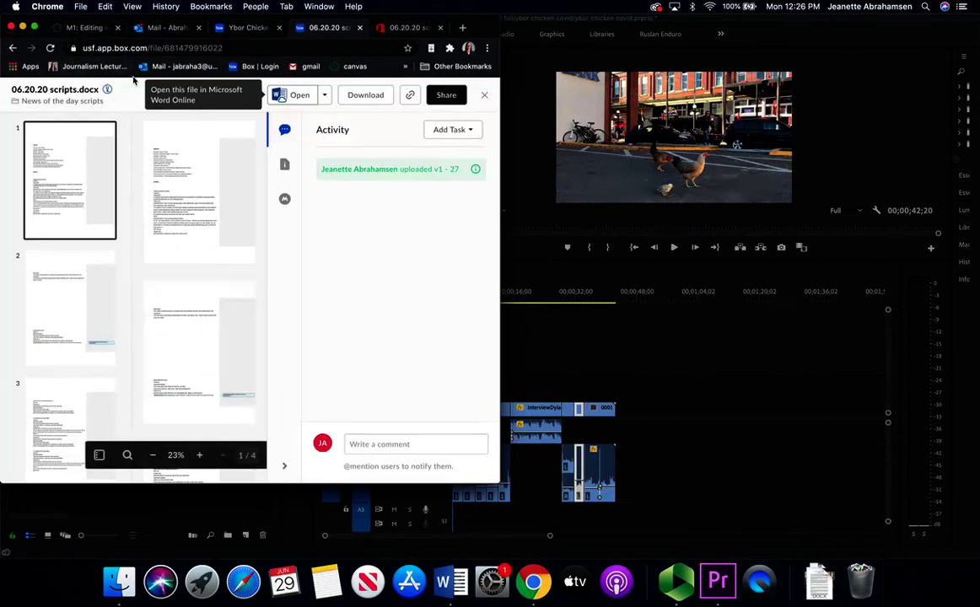
{"action": "left_click", "coordinate": [68, 103]}
{"action": "left_click", "coordinate": [241, 67]}
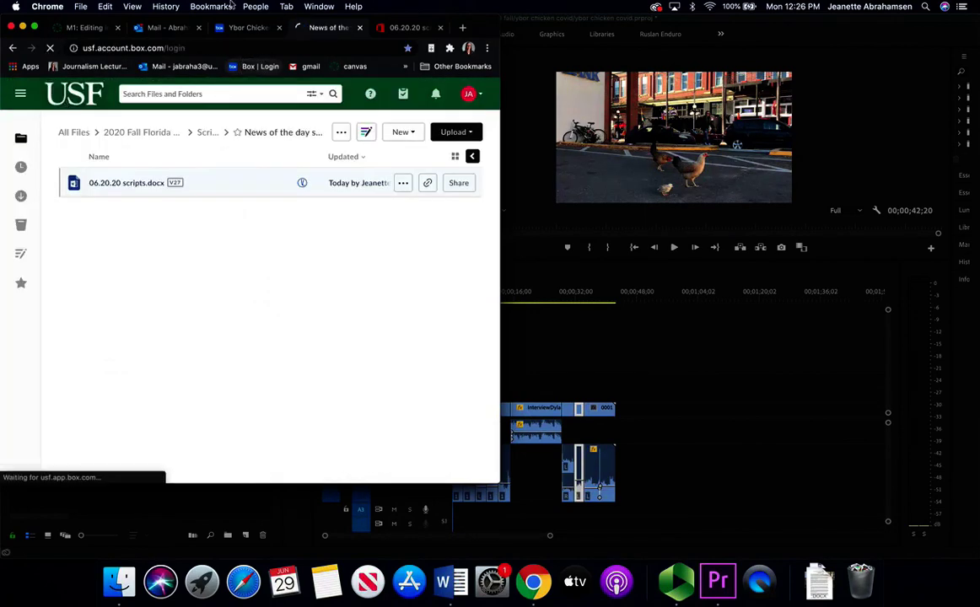
{"action": "left_click_drag", "start_coordinate": [232, 15], "coordinate": [437, 30]}
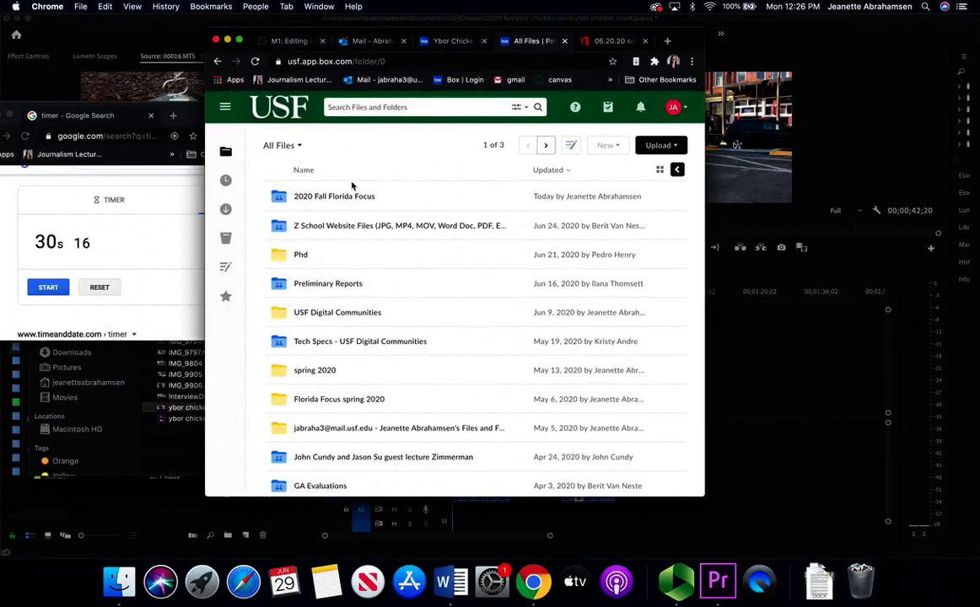
- Navigate into 2020 Fall Florida Focus › Media › 06.20.20 in Box
{"action": "left_click", "coordinate": [346, 190]}
{"action": "left_click", "coordinate": [357, 196]}
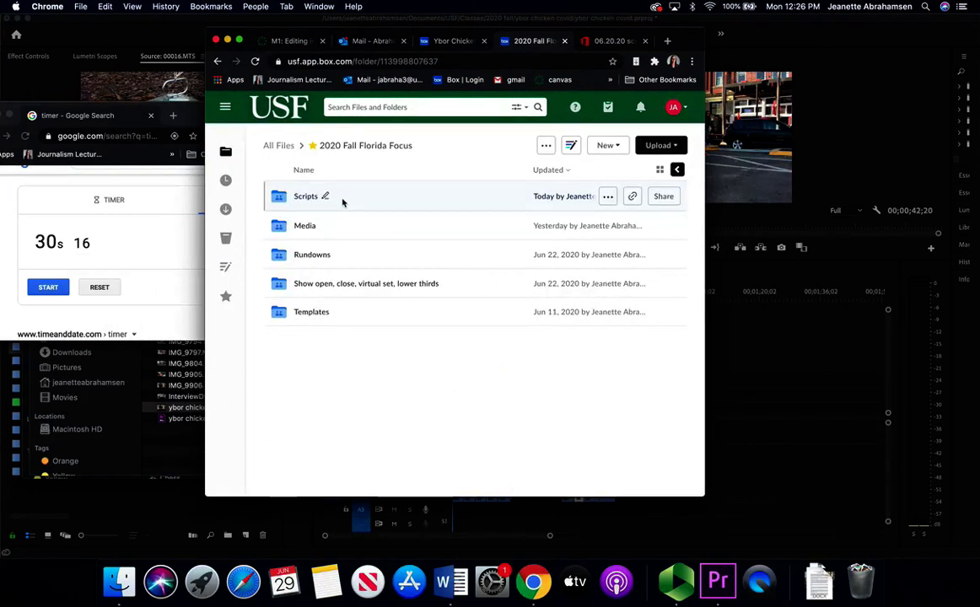
{"action": "left_click", "coordinate": [305, 226]}
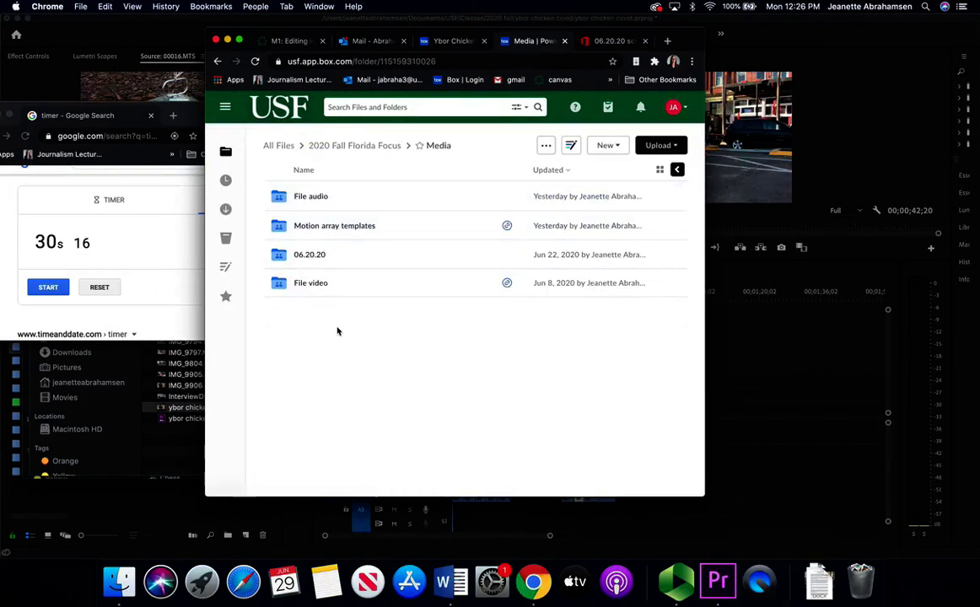
{"action": "left_click", "coordinate": [307, 256]}
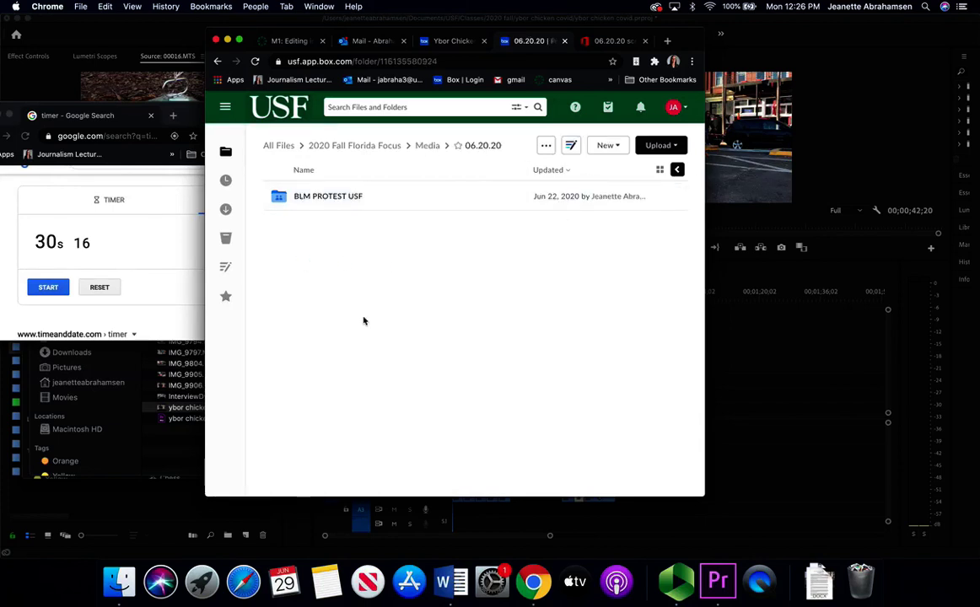
{"action": "left_click", "coordinate": [611, 150]}
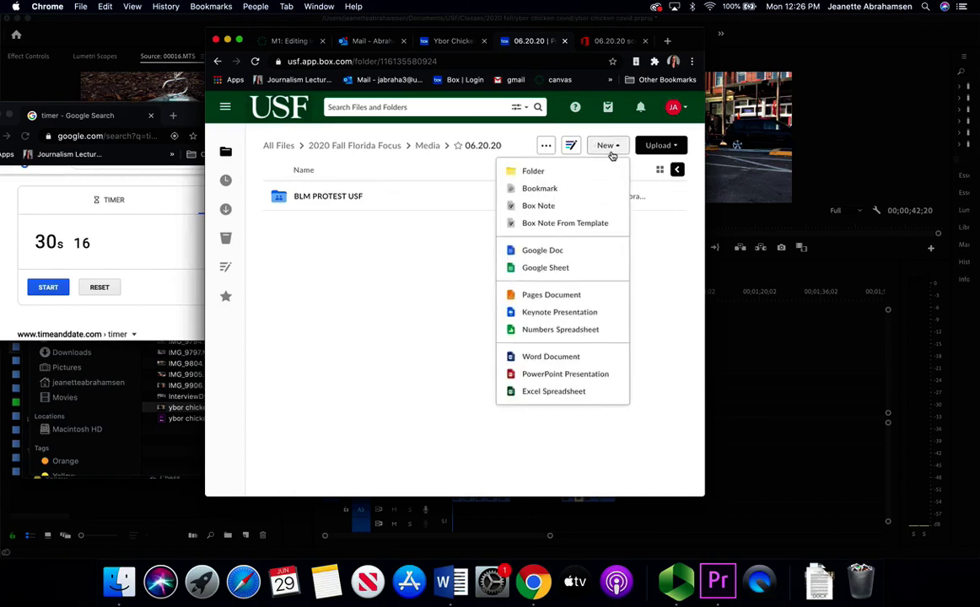
- Create a folder named YBOR CHICKEN COVID inside 06.20.20 and open it
{"action": "left_click", "coordinate": [580, 166]}
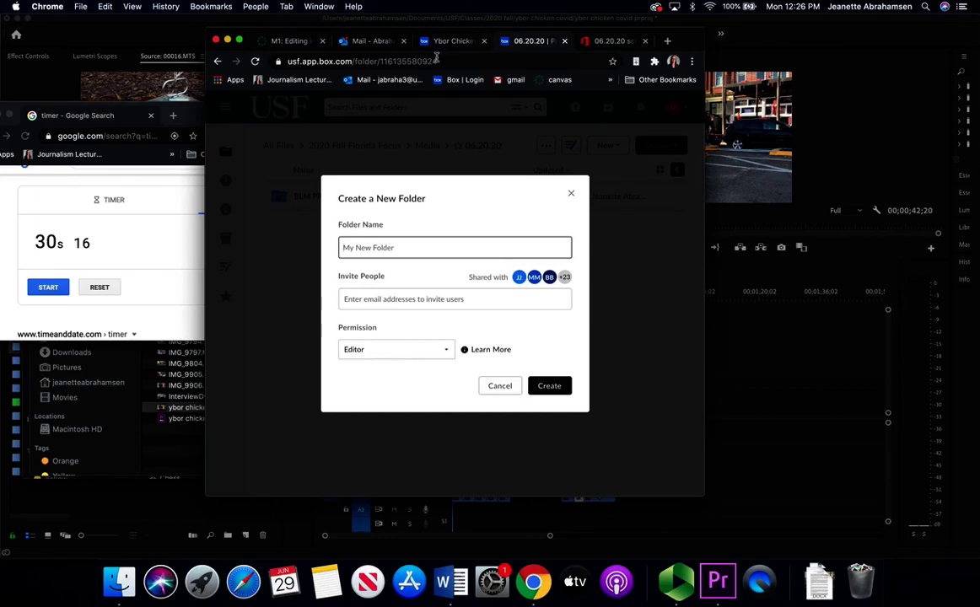
{"action": "type", "text": "YBOR CHICKEN COVID"}
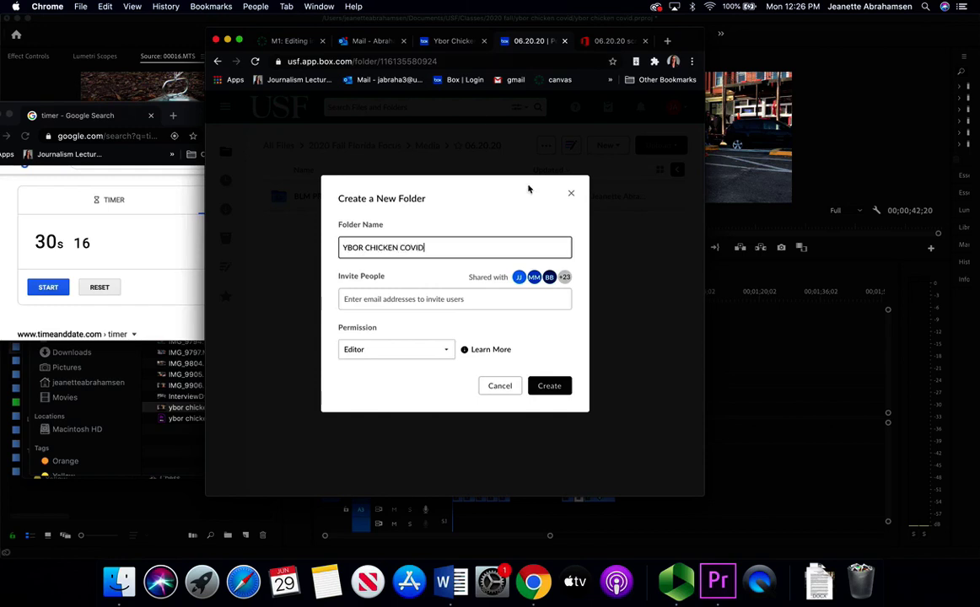
{"action": "left_click", "coordinate": [550, 387]}
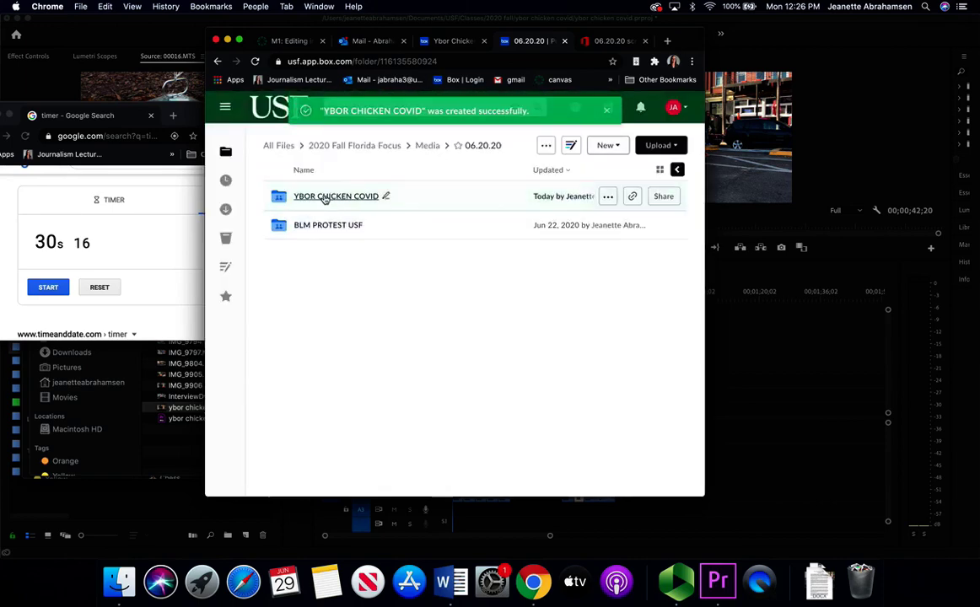
{"action": "left_click", "coordinate": [325, 197]}
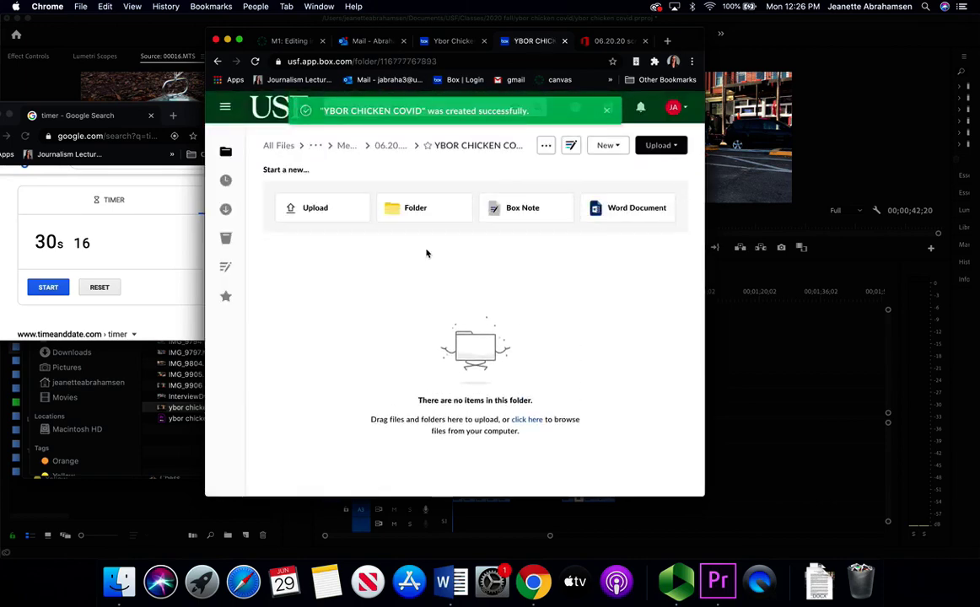
- Drag ybor chicken covid vosotvo.mp4 from Finder into the YBOR CHICKEN COVID Box folder
{"action": "left_click", "coordinate": [446, 41]}
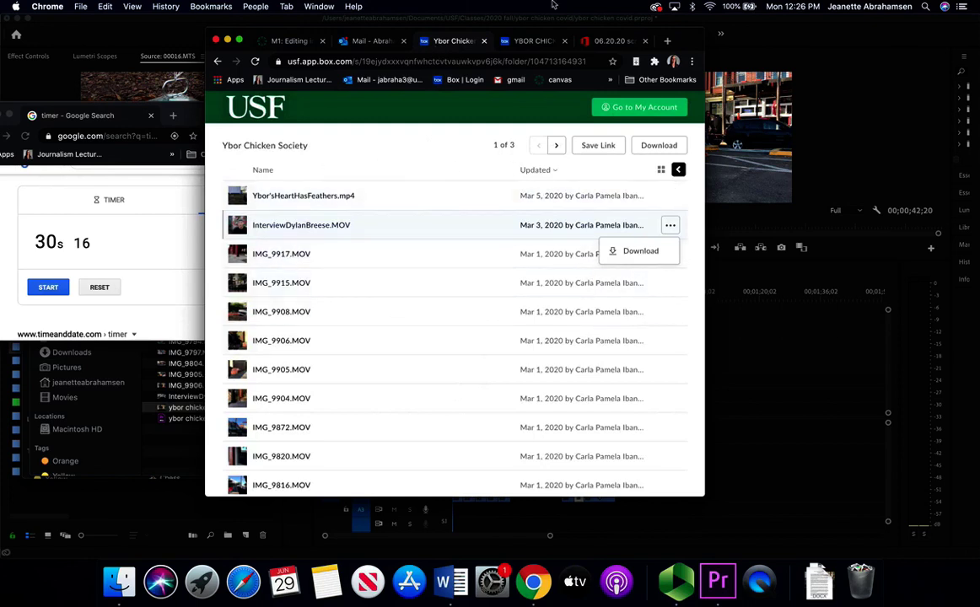
{"action": "left_click", "coordinate": [533, 41]}
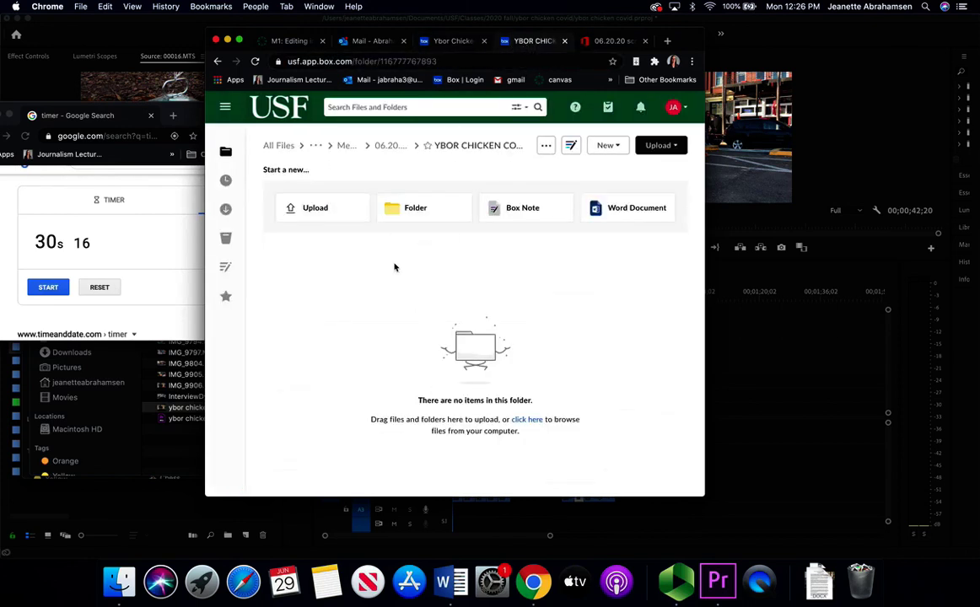
{"action": "left_click", "coordinate": [119, 582]}
{"action": "left_click_drag", "start_coordinate": [245, 407], "coordinate": [554, 343]}
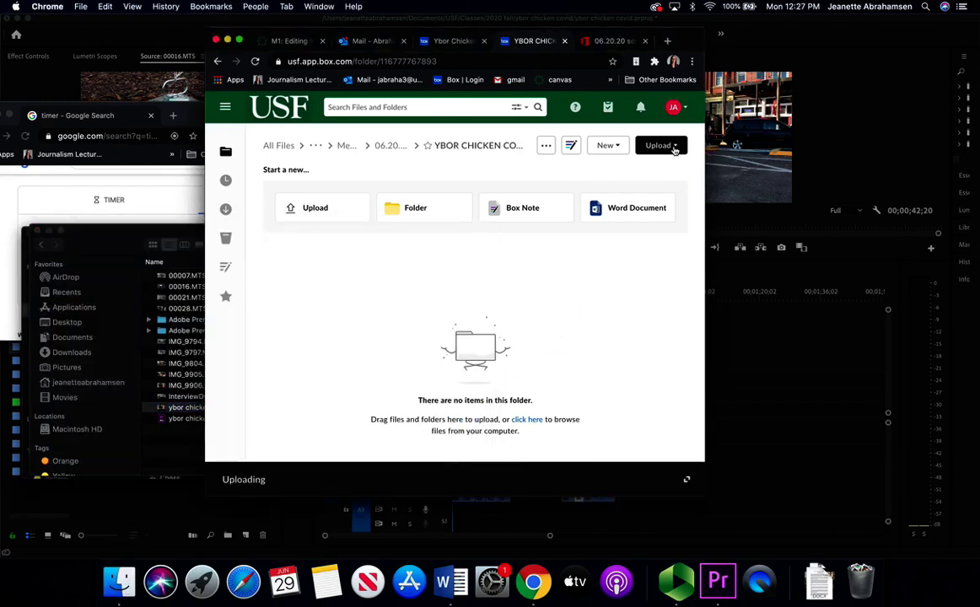
- Check the mp4's upload progress, then collapse the Uploading panel and exit full screen
{"action": "left_click", "coordinate": [239, 40]}
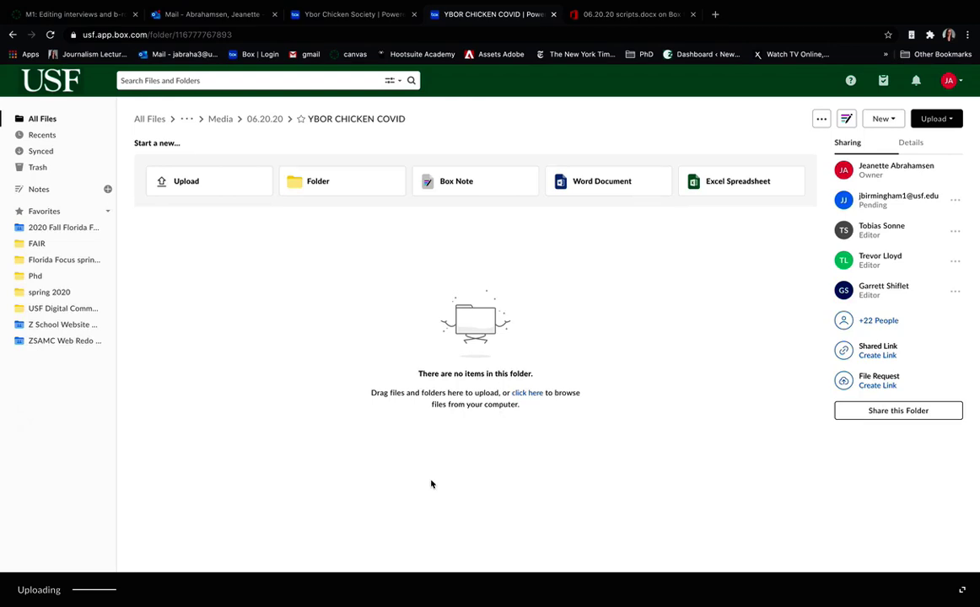
{"action": "left_click", "coordinate": [962, 590]}
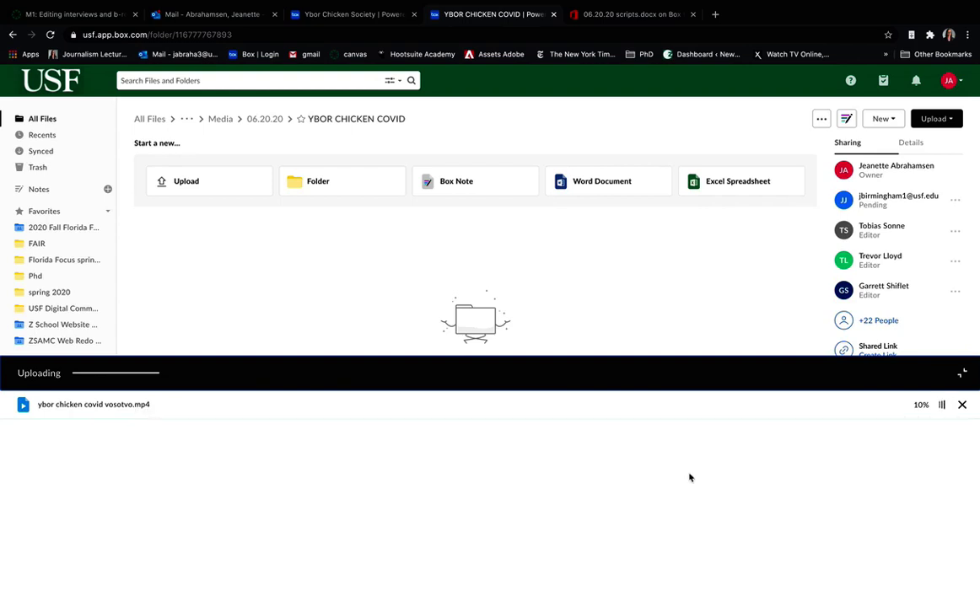
{"action": "left_click", "coordinate": [961, 372]}
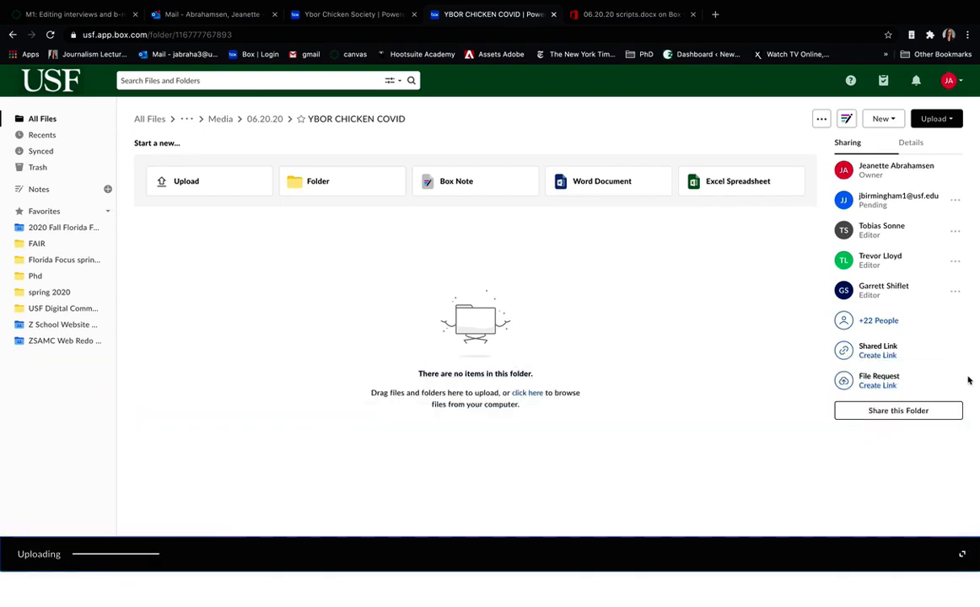
{"action": "mouse_move", "coordinate": [22, 13]}
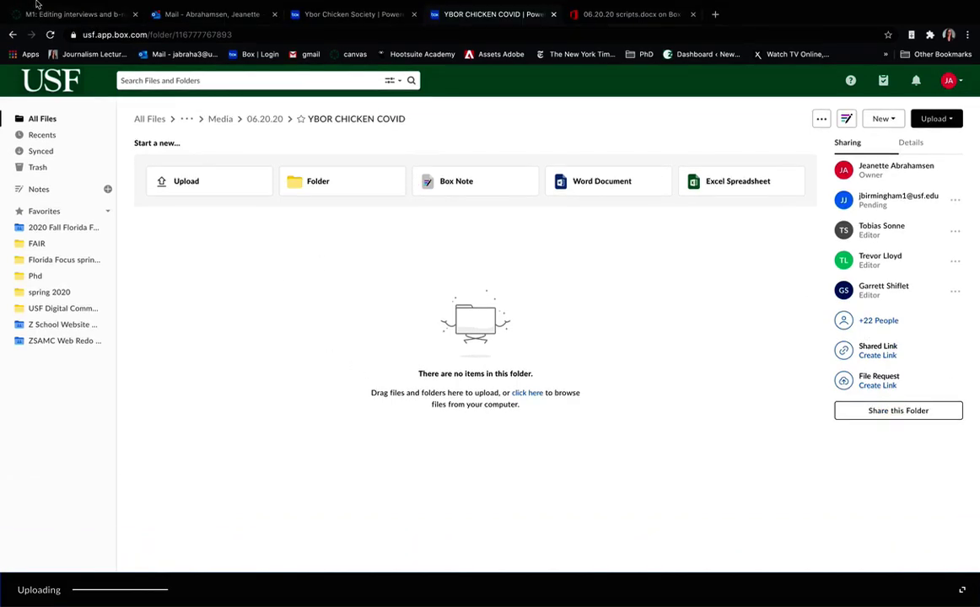
{"action": "left_click", "coordinate": [35, 15]}
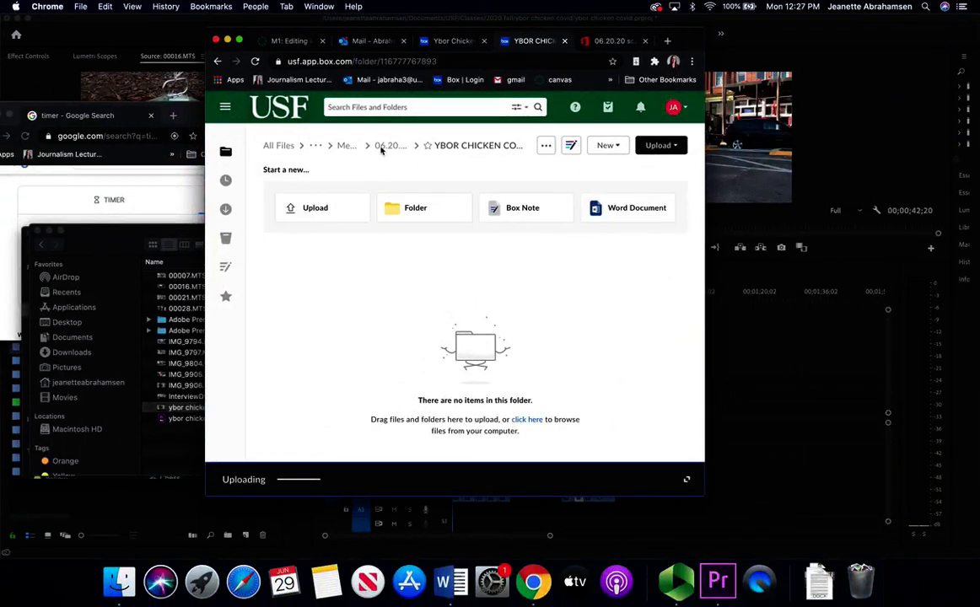